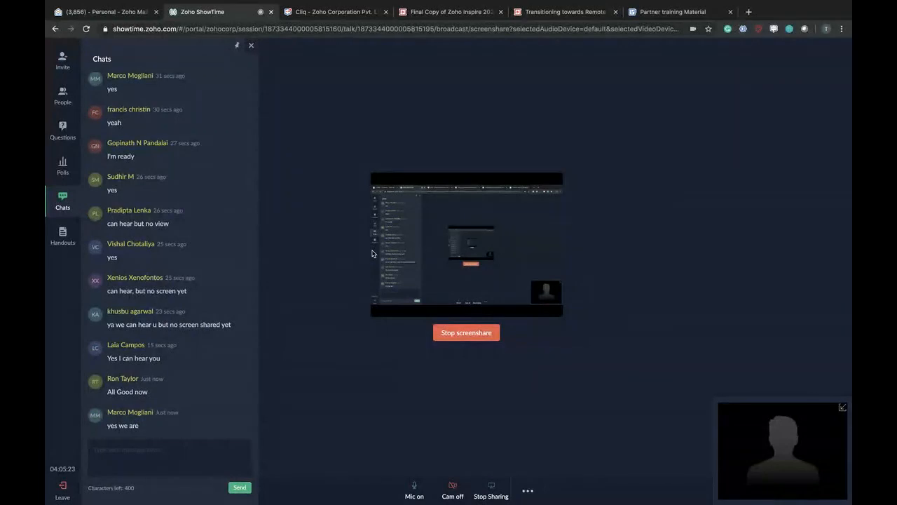
- Bring the Recruit Setup page back to the top and point out its Automation section
{"action": "key", "text": "ctrl+Right"}
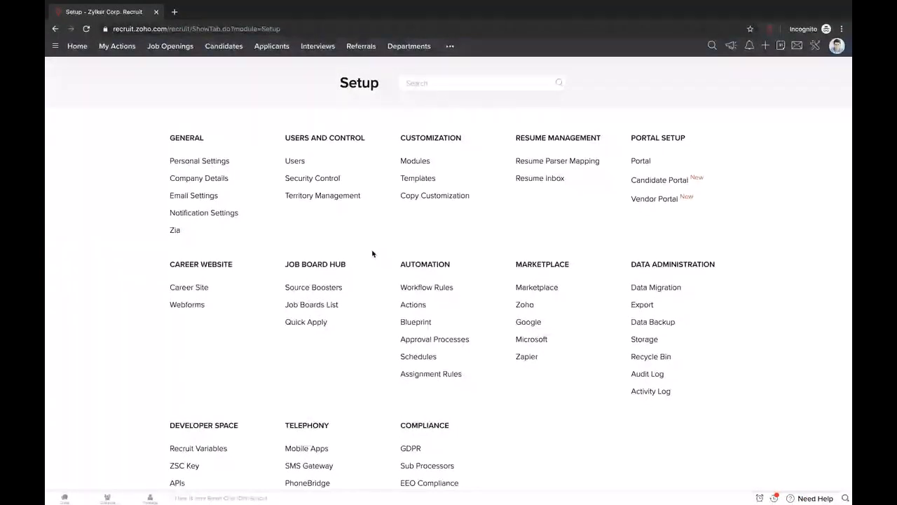
{"action": "scroll", "coordinate": [463, 374], "scroll_direction": "down", "scroll_amount": 1}
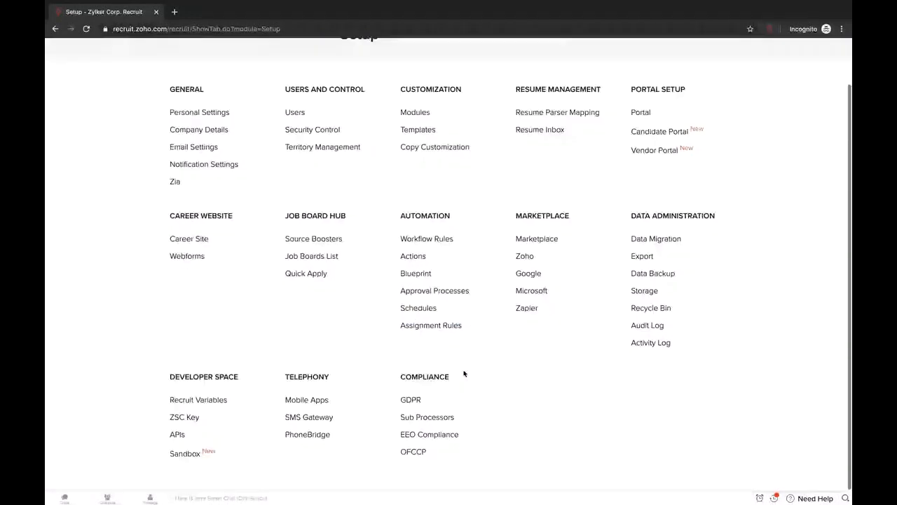
{"action": "left_click_drag", "start_coordinate": [393, 216], "coordinate": [456, 218]}
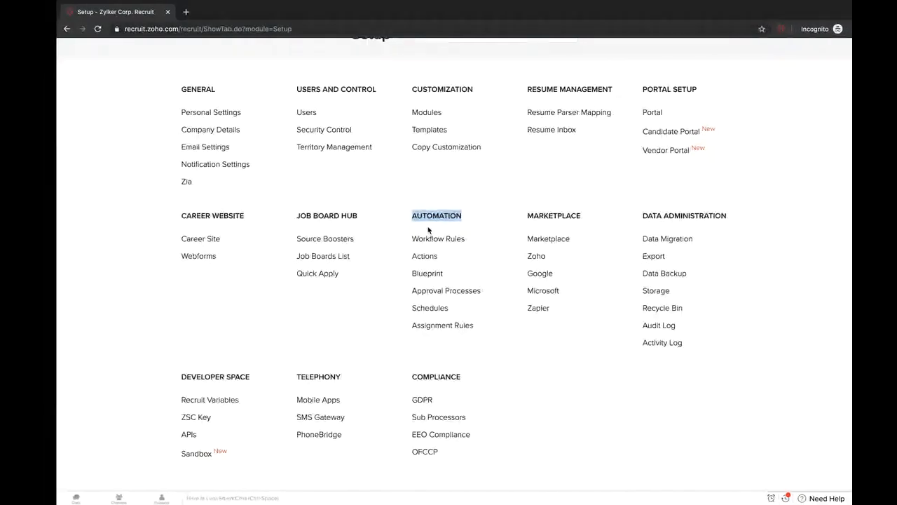
{"action": "key", "text": "ctrl+Left"}
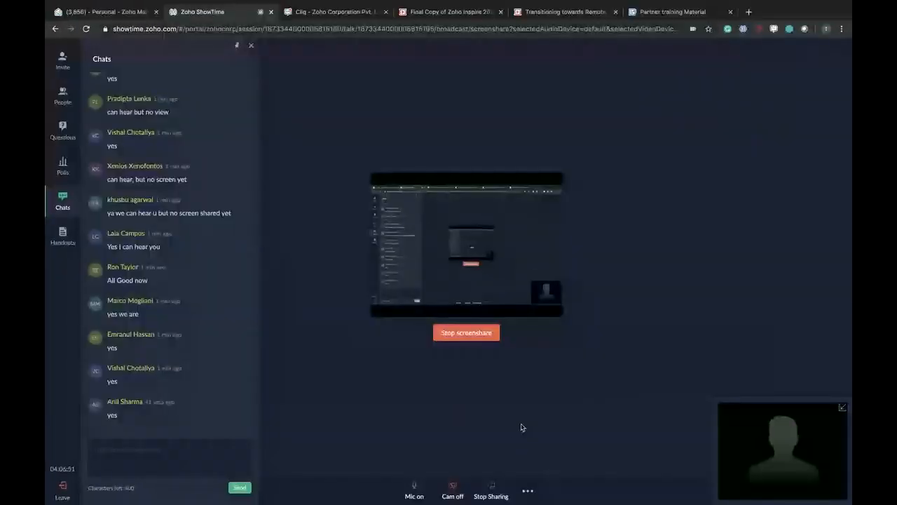
{"action": "scroll", "coordinate": [148, 383], "scroll_direction": "up", "scroll_amount": 1}
{"action": "scroll", "coordinate": [148, 382], "scroll_direction": "down", "scroll_amount": 1}
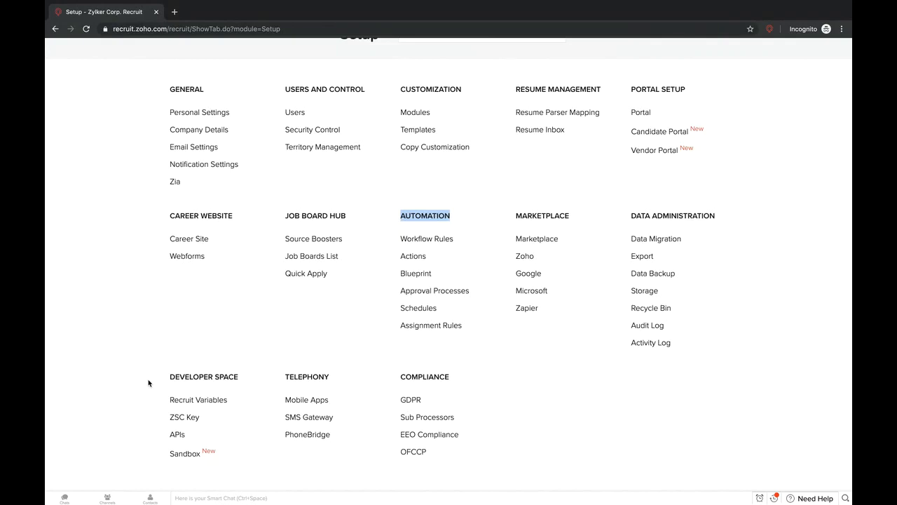
{"action": "scroll", "coordinate": [377, 350], "scroll_direction": "up", "scroll_amount": 1}
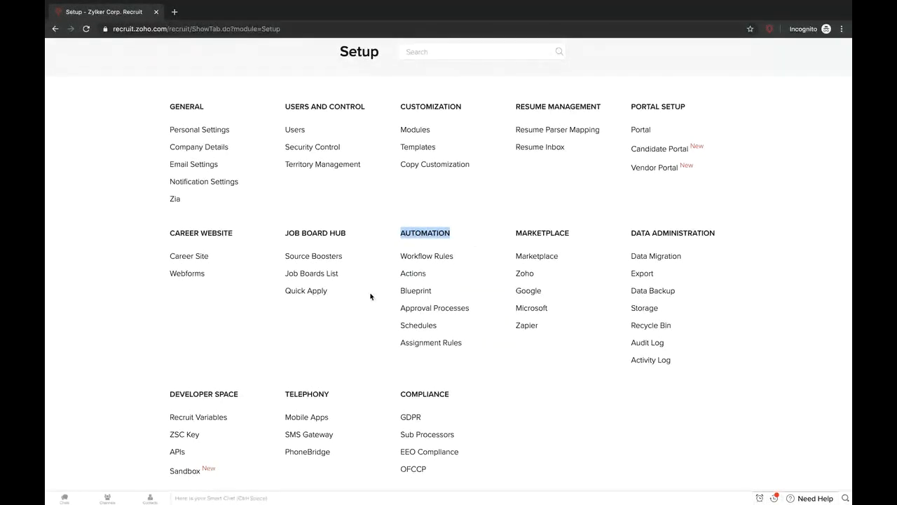
- Go to Setup > Workflow Rules and start a new rule with + Create Rule
{"action": "left_click", "coordinate": [427, 257]}
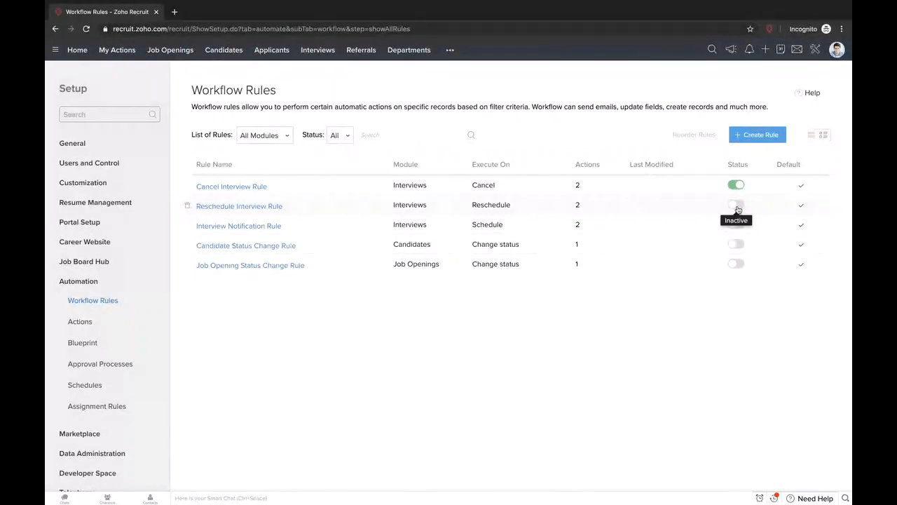
{"action": "left_click", "coordinate": [759, 137]}
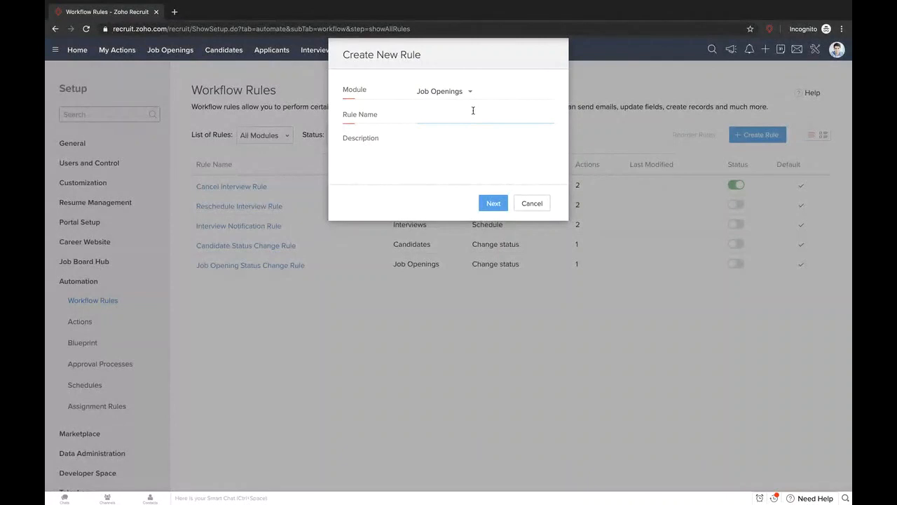
- Choose Candidates as the rule's module and enter the rule name 'Thank you notification'
{"action": "left_click", "coordinate": [448, 94]}
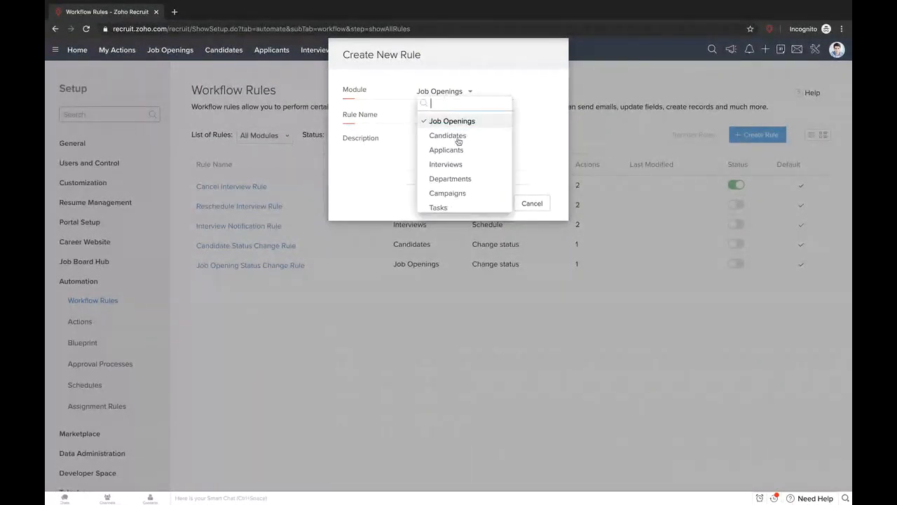
{"action": "left_click", "coordinate": [462, 136]}
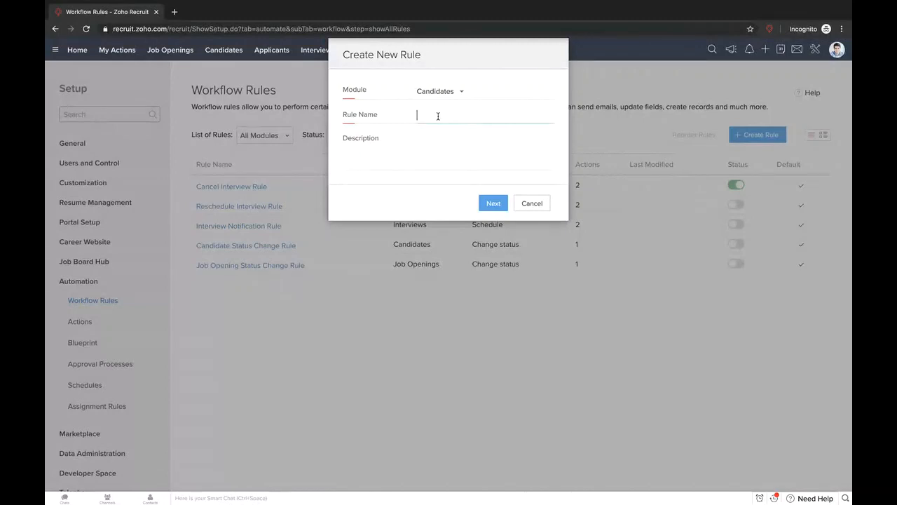
{"action": "type", "text": "Thank you noti"}
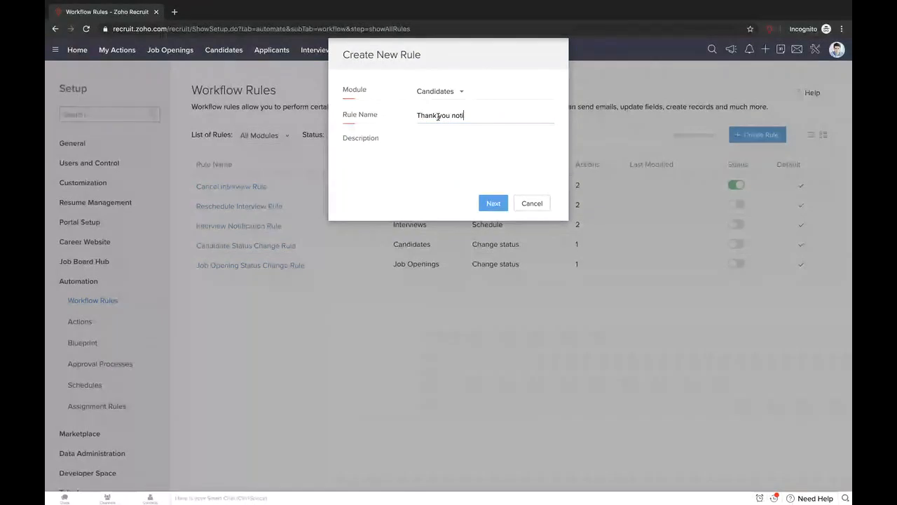
{"action": "type", "text": "fication"}
{"action": "left_click", "coordinate": [435, 161]}
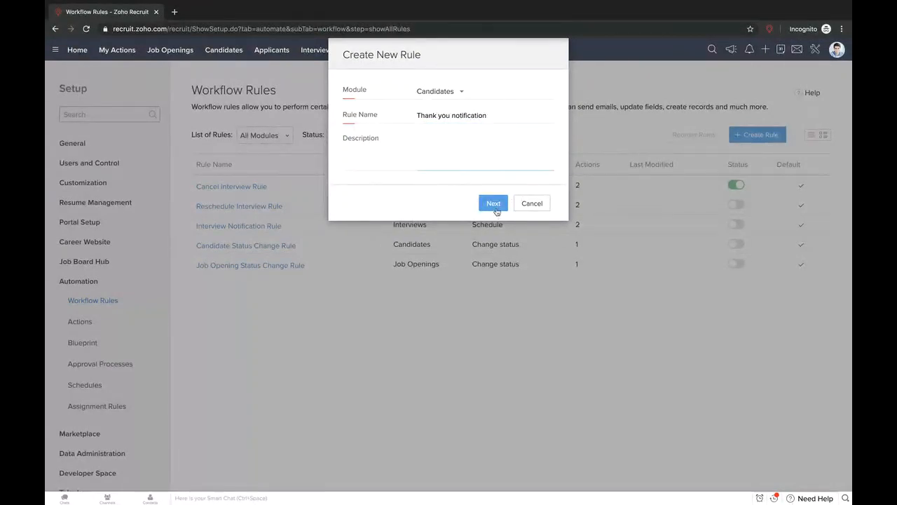
- Continue to the WHEN step and set execution to On a Date/DateTime
{"action": "left_click", "coordinate": [494, 203]}
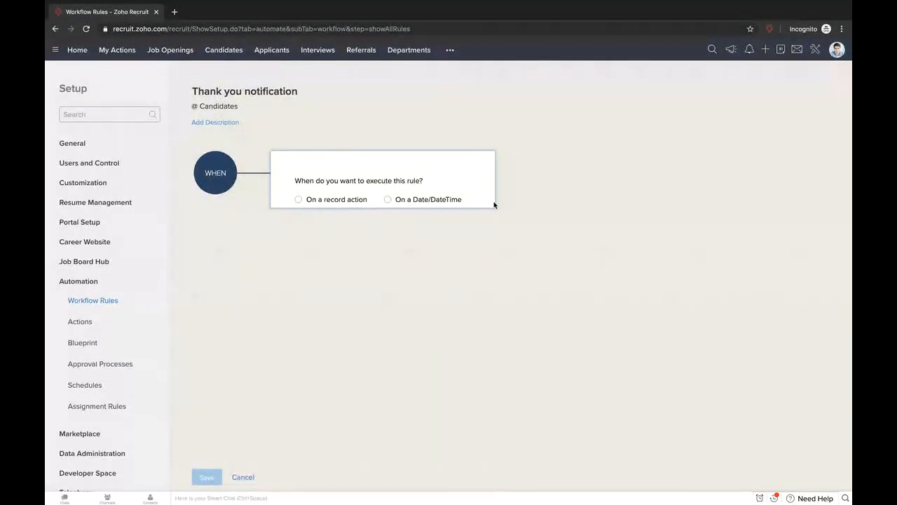
{"action": "left_click", "coordinate": [298, 200]}
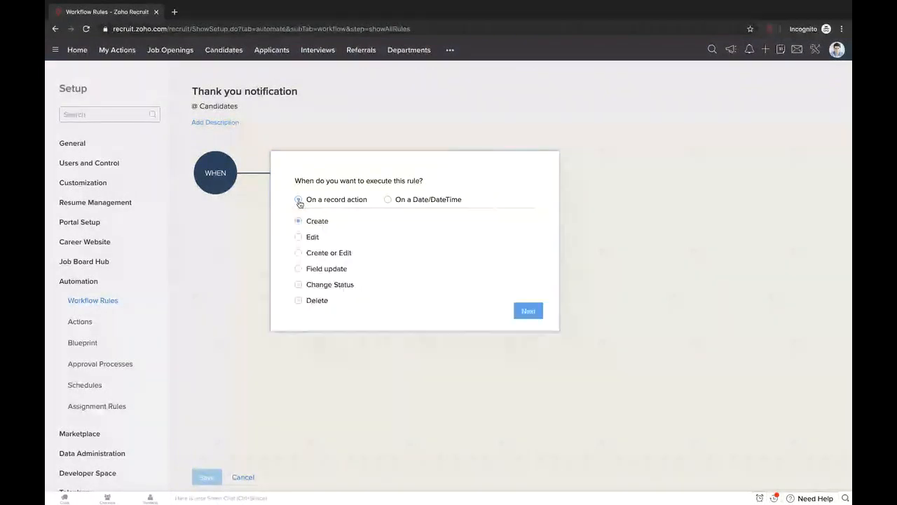
{"action": "left_click", "coordinate": [389, 201]}
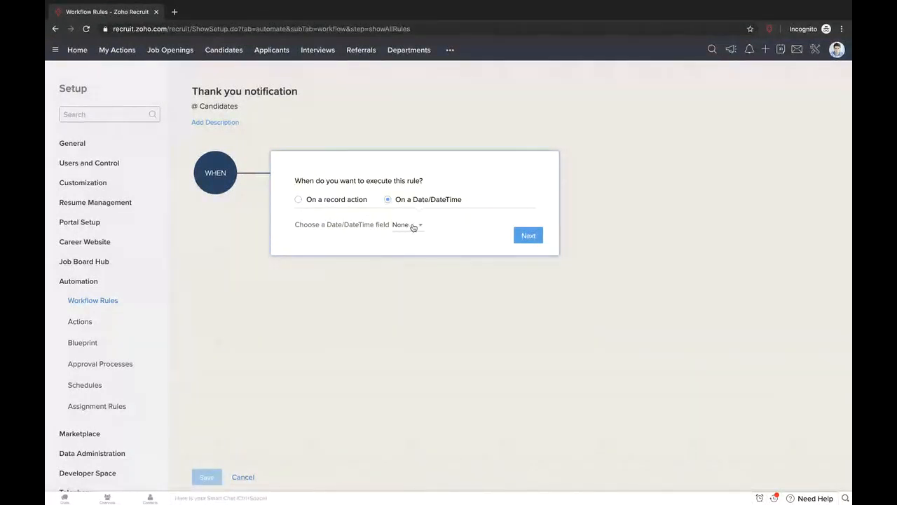
{"action": "left_click", "coordinate": [413, 226]}
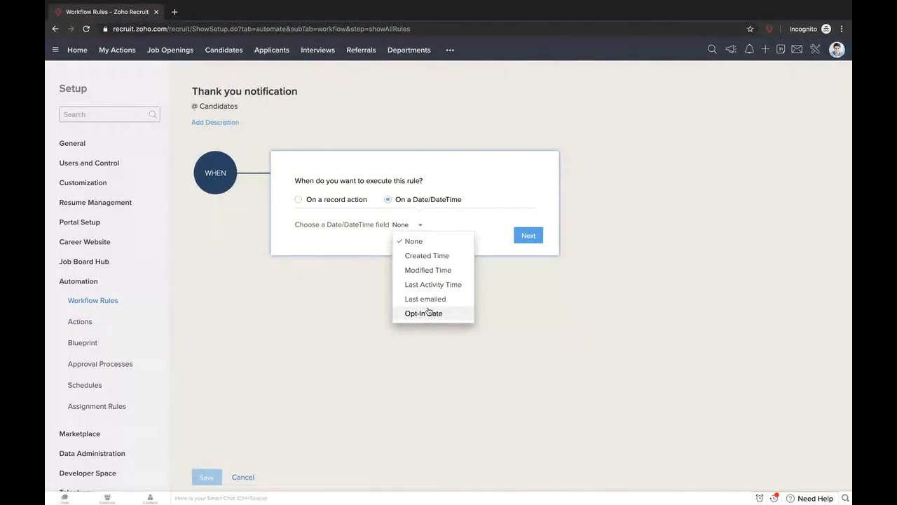
- Base the date trigger on Created Time, executing at Created Time with a Once cycle
{"action": "left_click", "coordinate": [438, 257]}
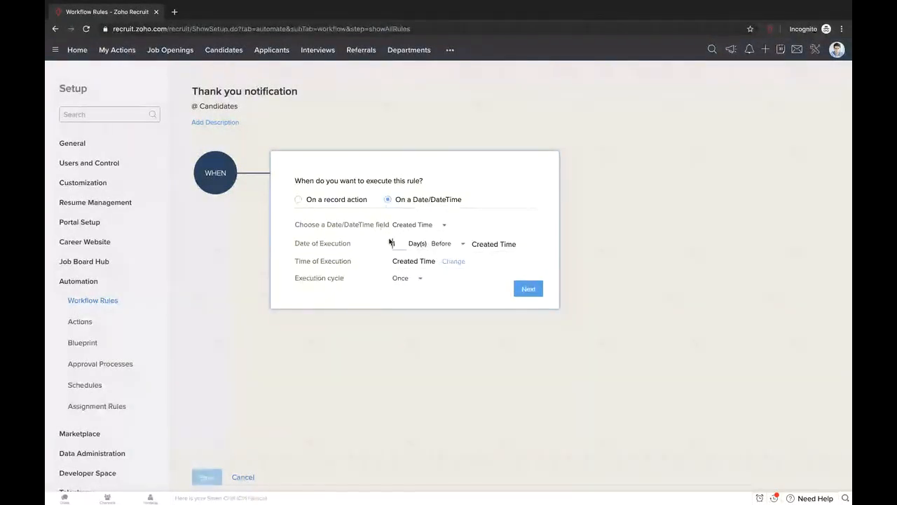
{"action": "left_click", "coordinate": [446, 246]}
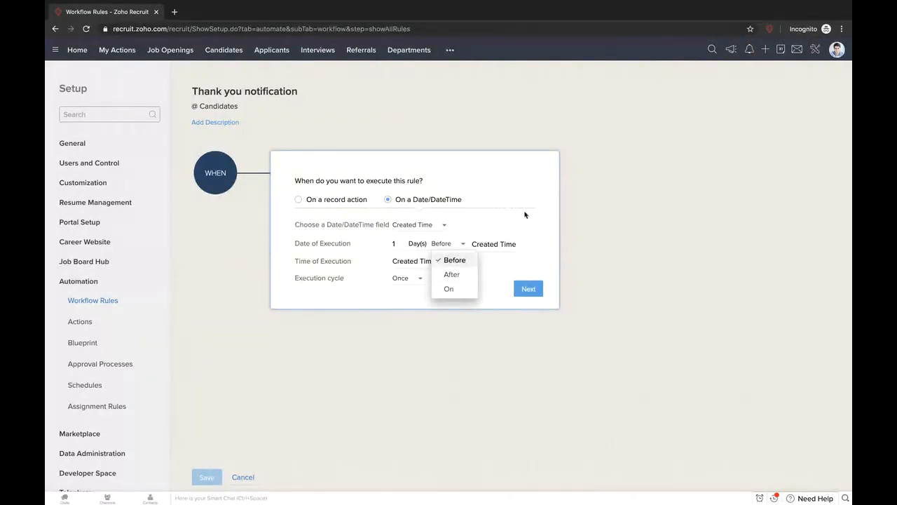
{"action": "left_click", "coordinate": [436, 225]}
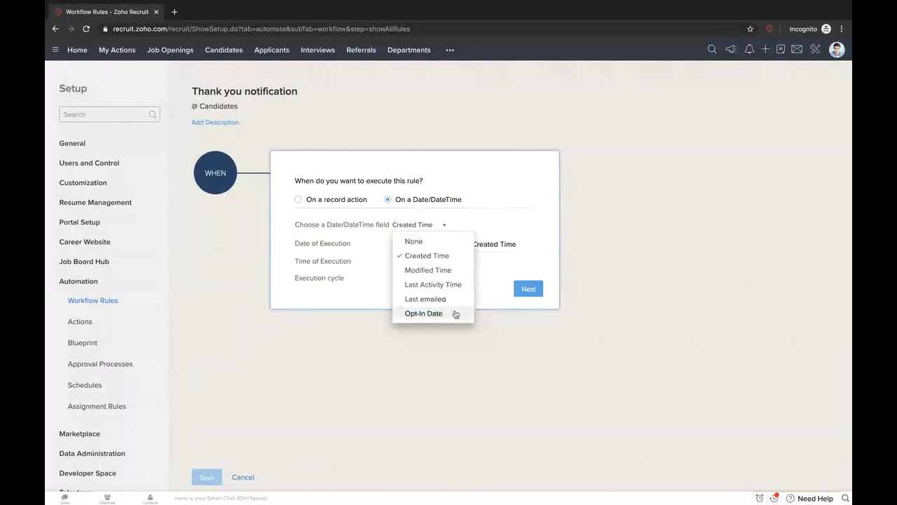
{"action": "left_click", "coordinate": [457, 222]}
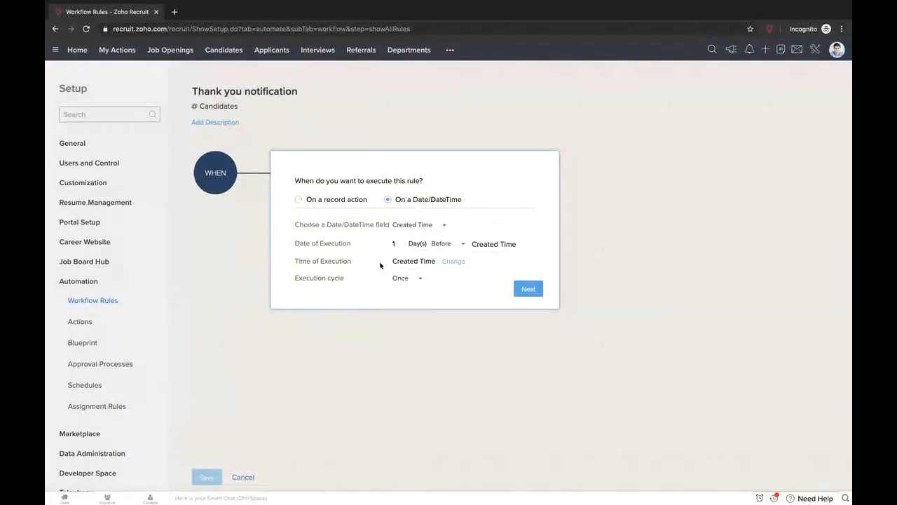
{"action": "left_click", "coordinate": [454, 262]}
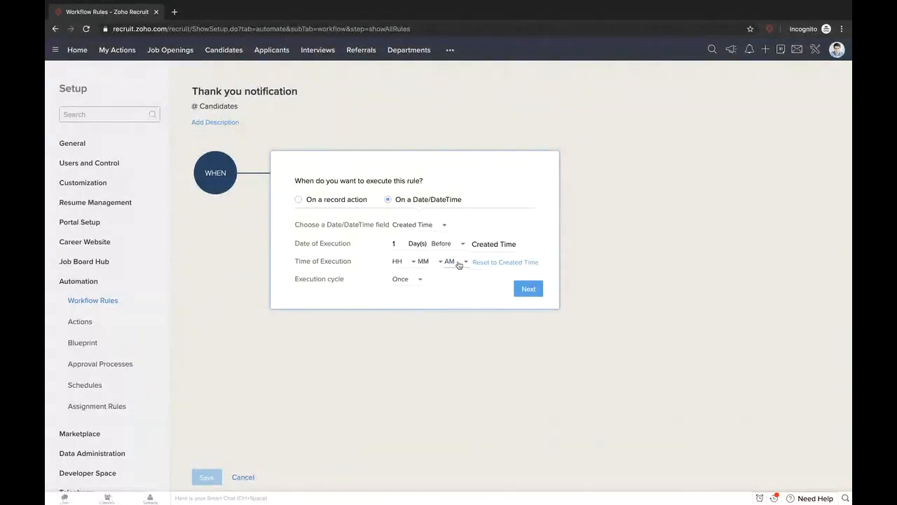
{"action": "left_click", "coordinate": [495, 262]}
{"action": "left_click", "coordinate": [418, 282]}
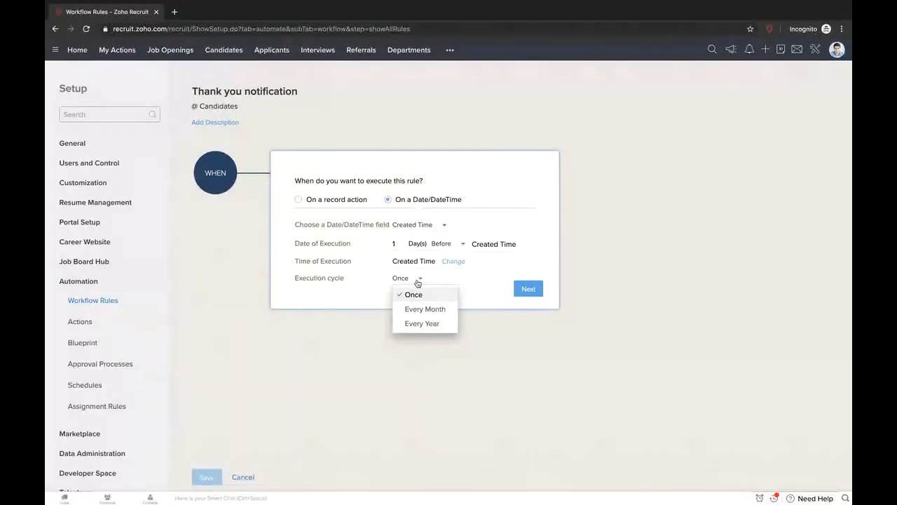
{"action": "left_click", "coordinate": [402, 245]}
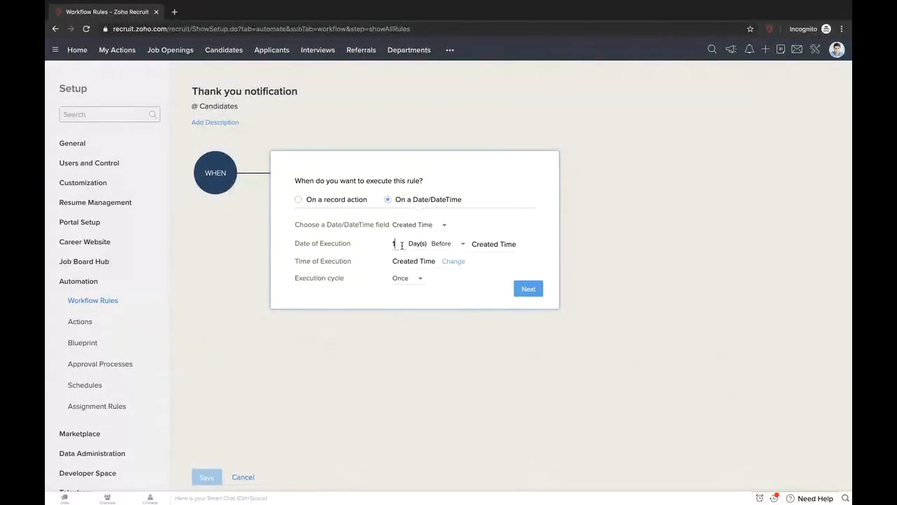
- Try 7 days after Created Time running once, then revert to On a record action
{"action": "key", "text": "BackSpace"}
{"action": "type", "text": "7"}
{"action": "left_click", "coordinate": [457, 249]}
{"action": "left_click", "coordinate": [454, 274]}
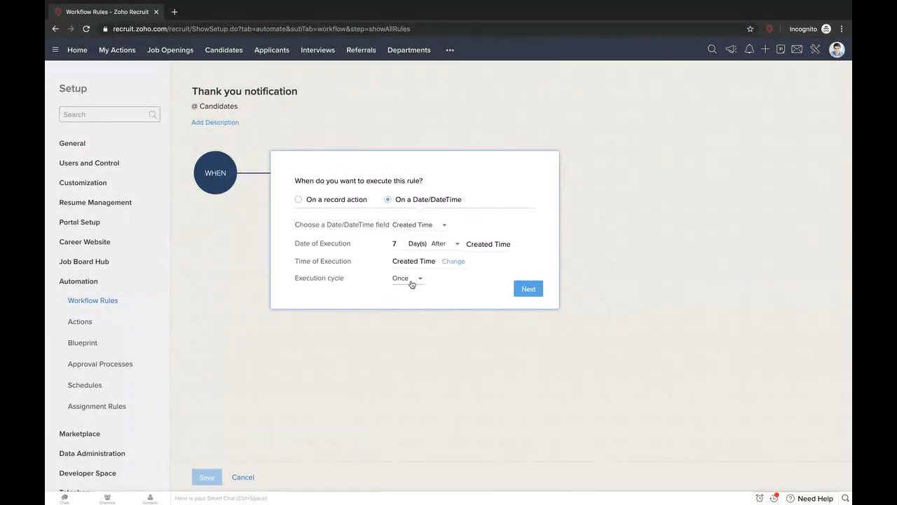
{"action": "left_click", "coordinate": [411, 283]}
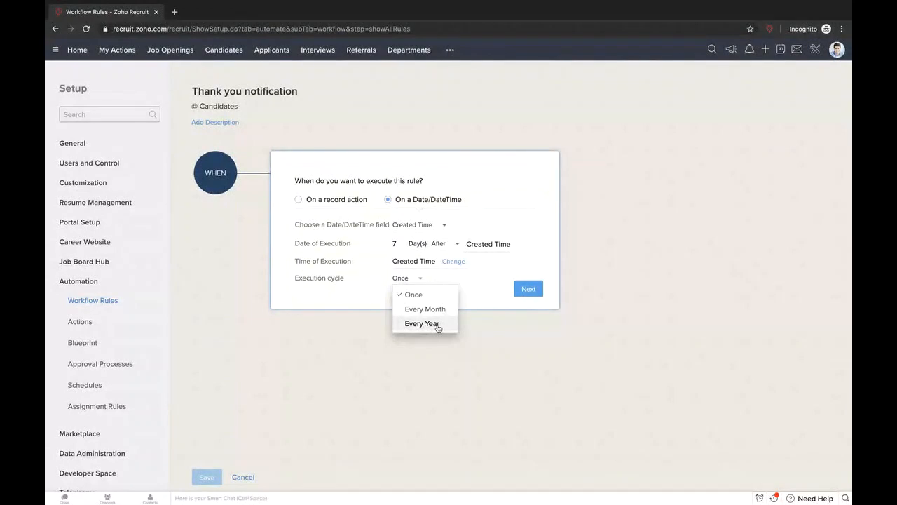
{"action": "left_click", "coordinate": [480, 290]}
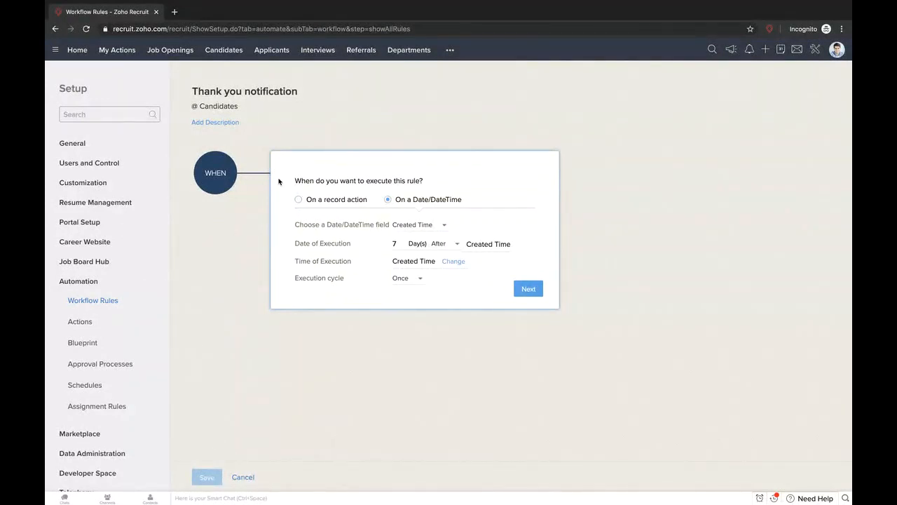
{"action": "left_click", "coordinate": [297, 201]}
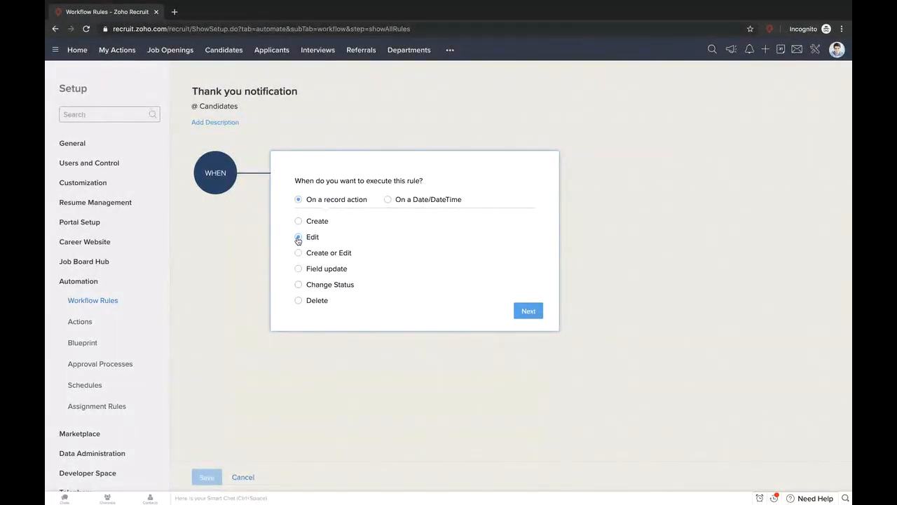
- Set the rule to run on Edit and duplicate the browser tab
{"action": "left_click", "coordinate": [298, 238]}
{"action": "right_click", "coordinate": [135, 20]}
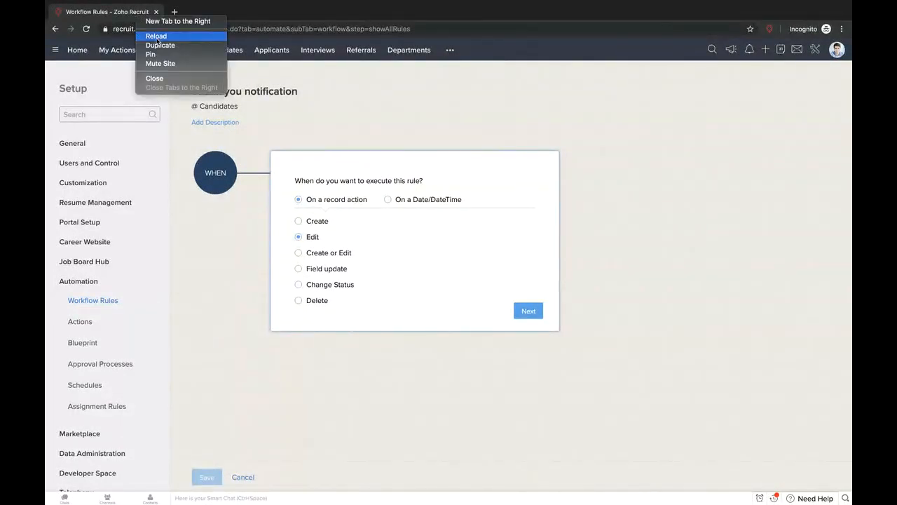
{"action": "left_click", "coordinate": [151, 42]}
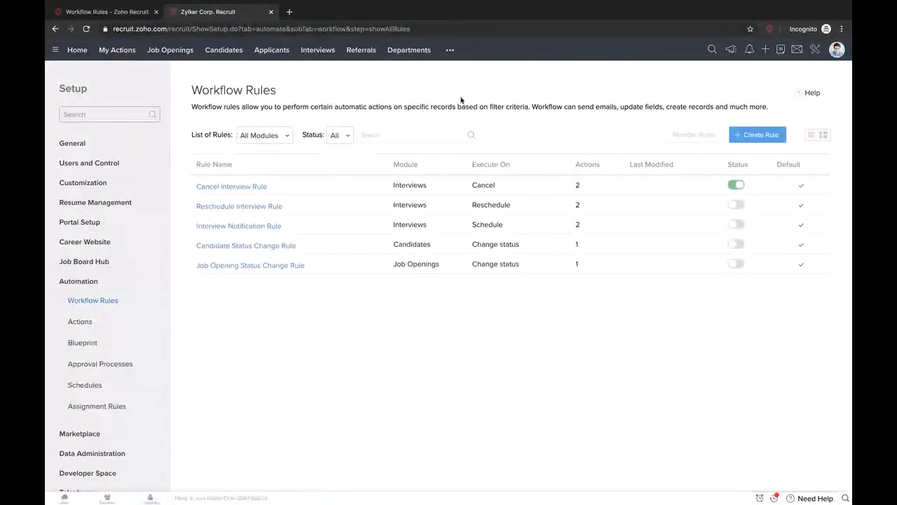
- Open a candidate record in the second tab and type 'O' into its Street field
{"action": "left_click", "coordinate": [232, 52]}
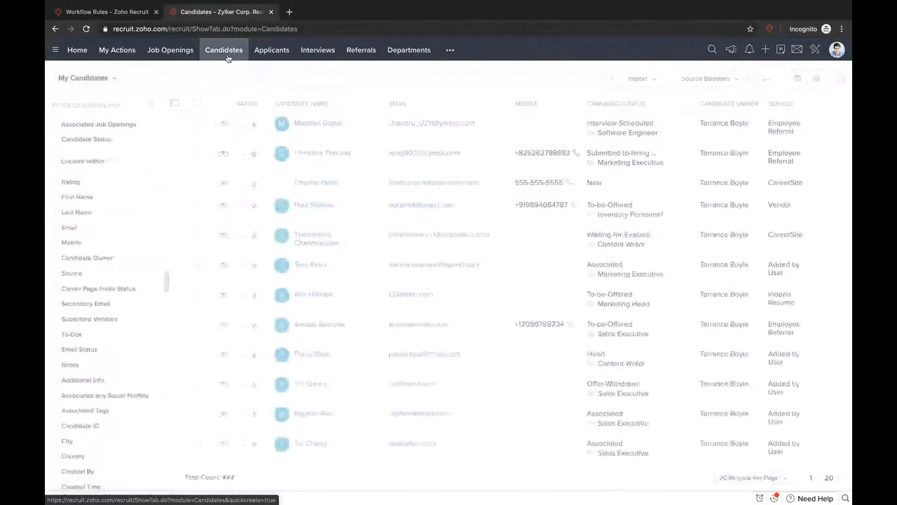
{"action": "left_click", "coordinate": [348, 136]}
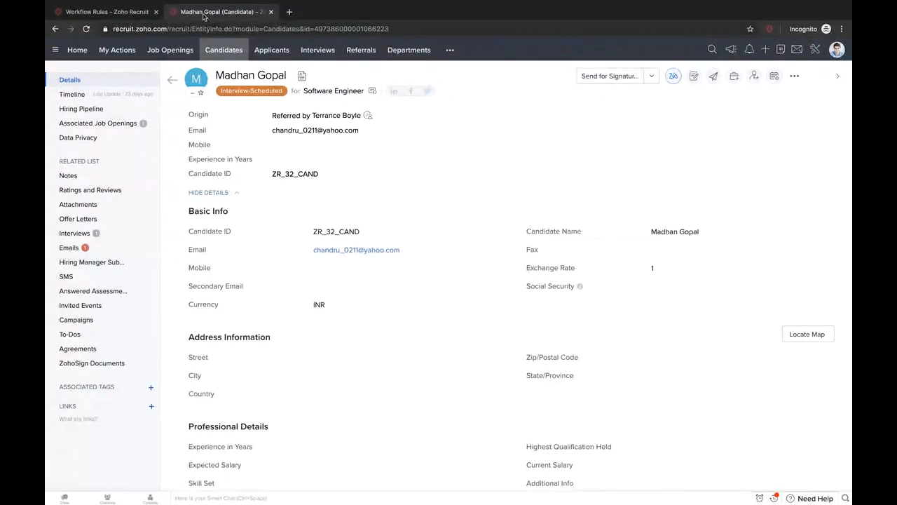
{"action": "left_click", "coordinate": [64, 11]}
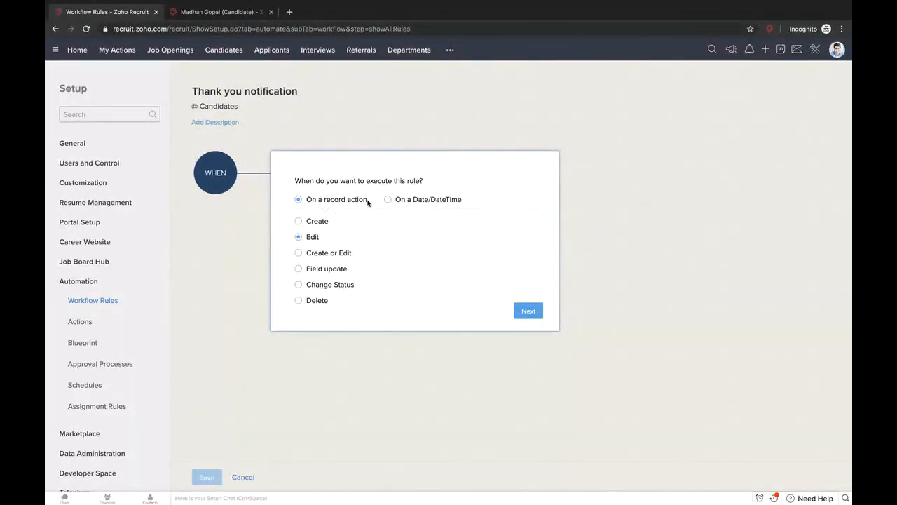
{"action": "left_click", "coordinate": [244, 11]}
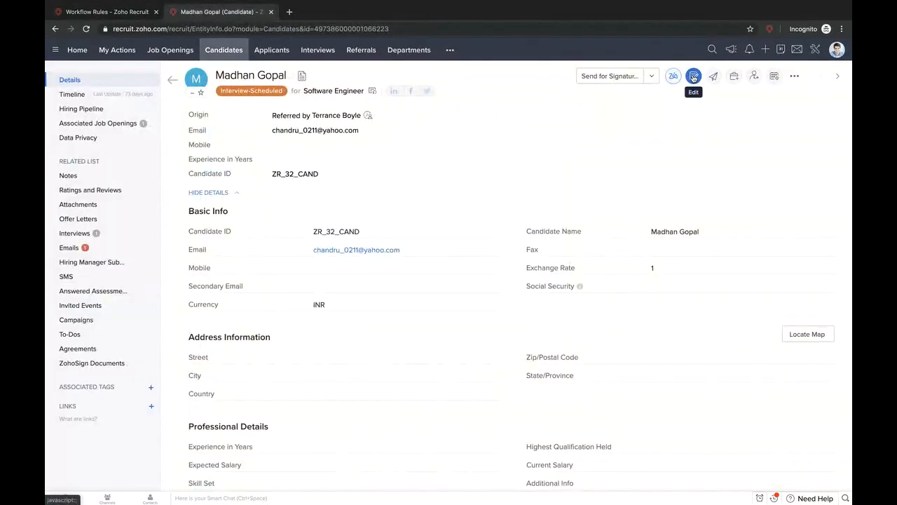
{"action": "left_click", "coordinate": [495, 359]}
{"action": "type", "text": "Ohio"}
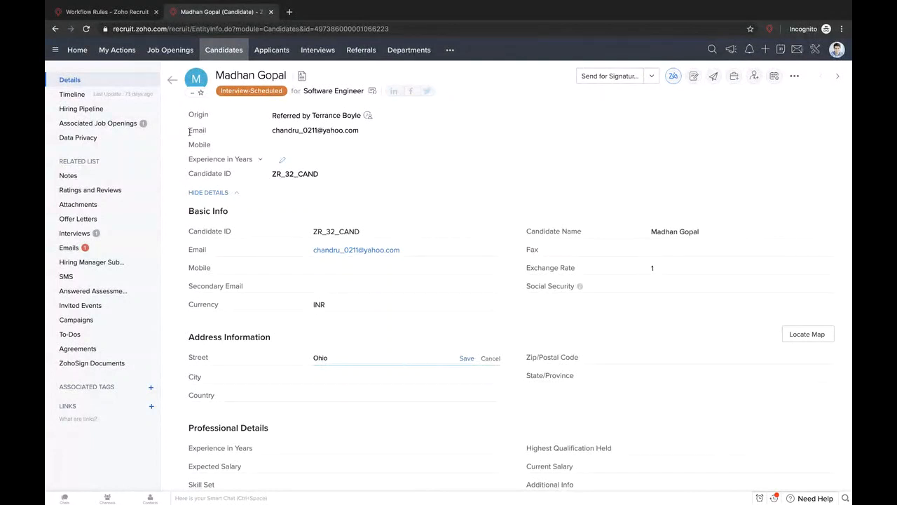
{"action": "left_click", "coordinate": [91, 9]}
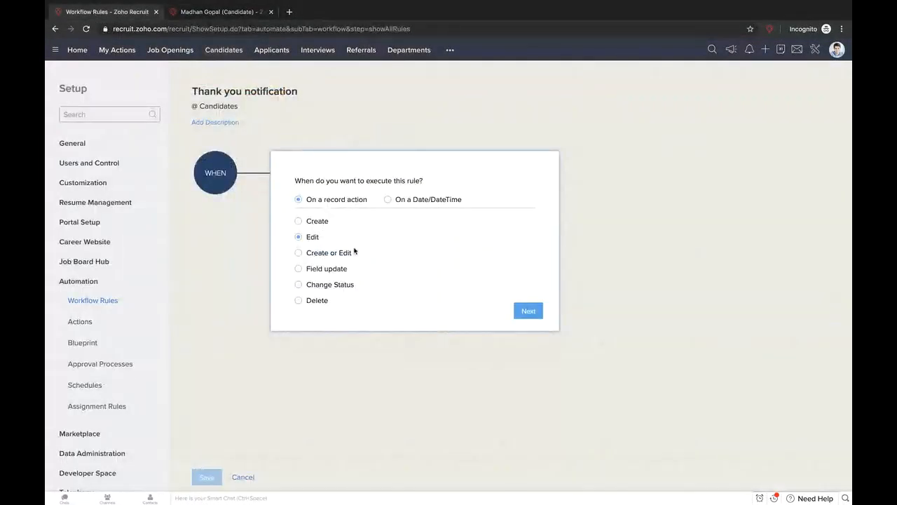
- Set the rule to trigger on a Field update of the Street field
{"action": "left_click", "coordinate": [300, 273]}
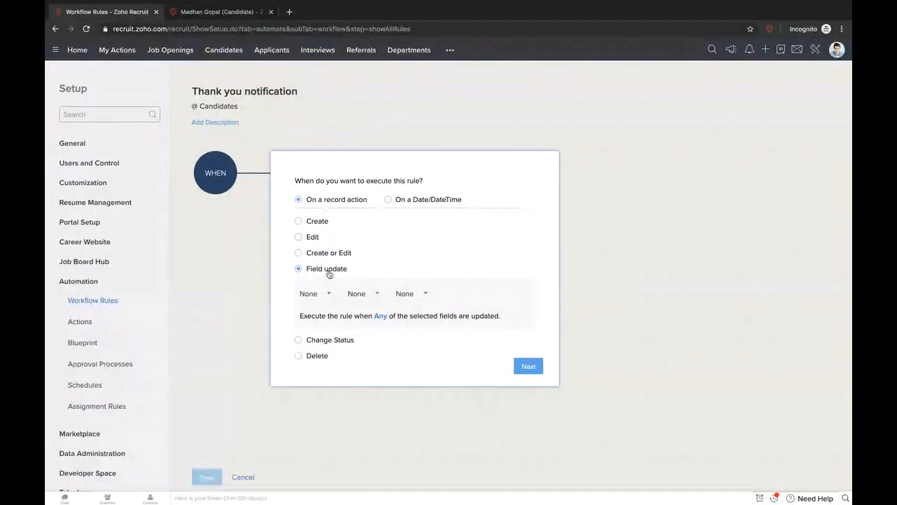
{"action": "left_click", "coordinate": [330, 295]}
{"action": "type", "text": "stre"}
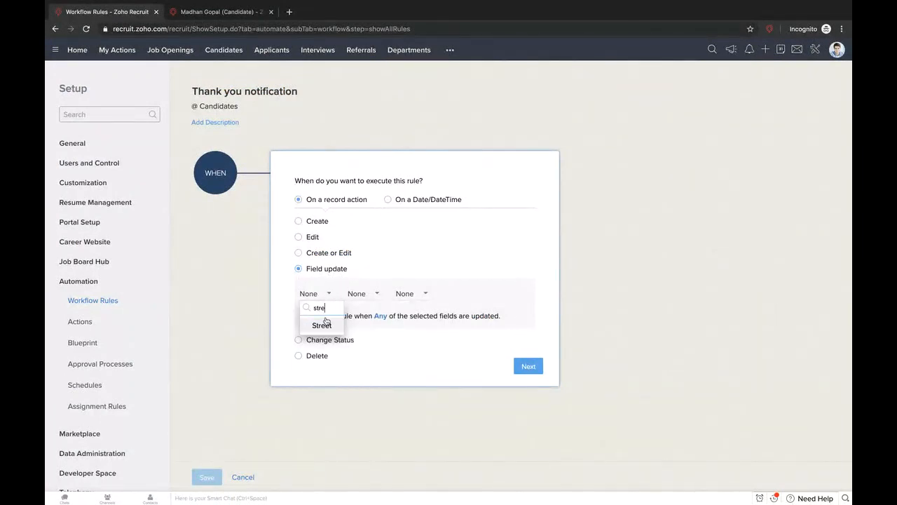
{"action": "left_click", "coordinate": [323, 325]}
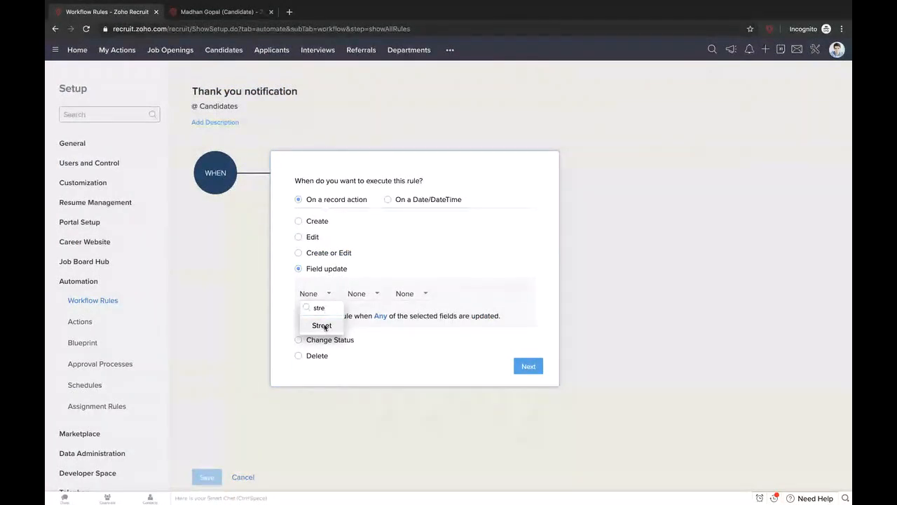
- Discard the unsaved Street edit on the candidate and close the Edit Candidate form unsaved
{"action": "left_click", "coordinate": [249, 12]}
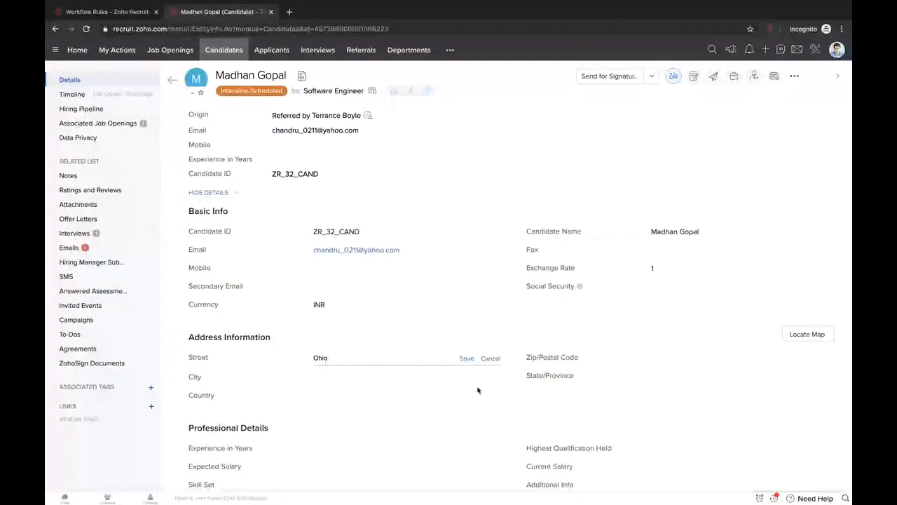
{"action": "left_click", "coordinate": [491, 358]}
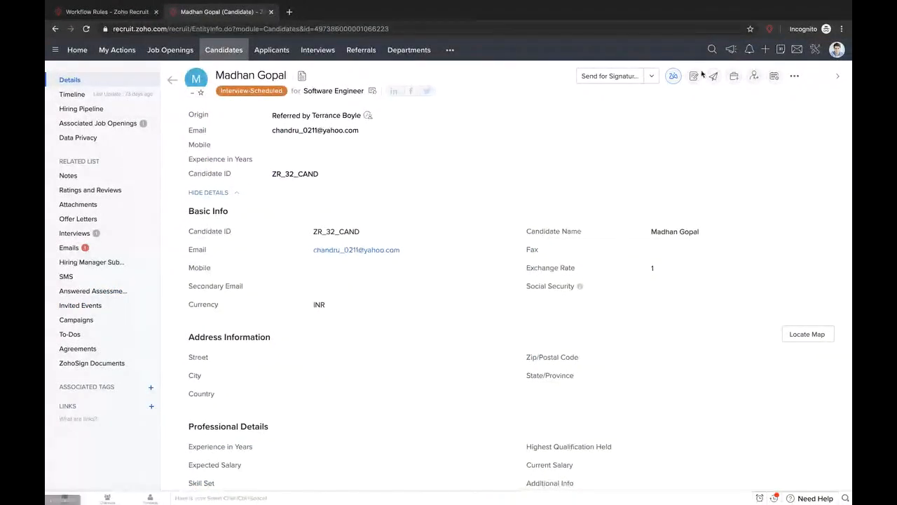
{"action": "left_click", "coordinate": [693, 77]}
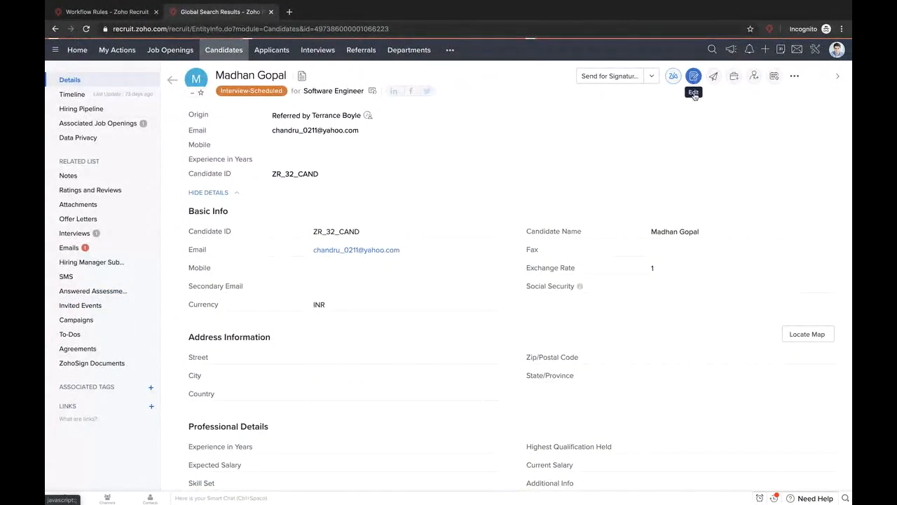
{"action": "left_click", "coordinate": [331, 279]}
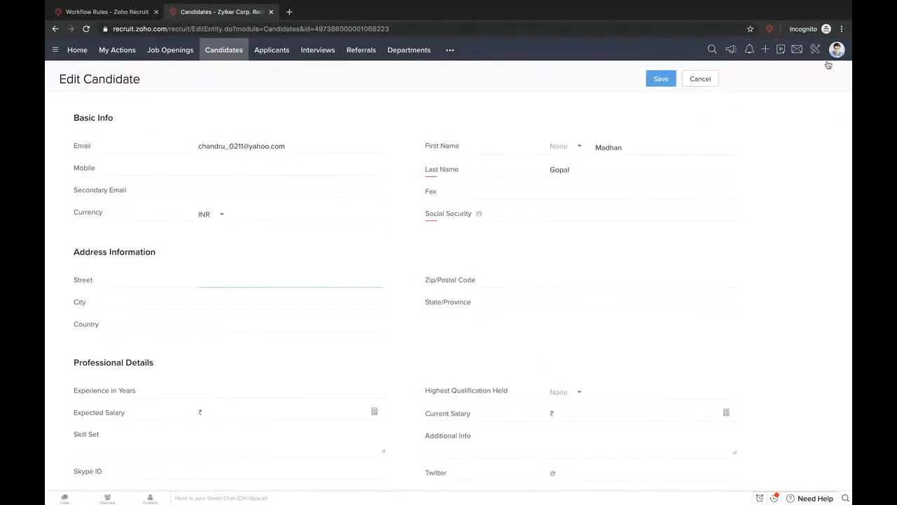
{"action": "left_click", "coordinate": [707, 79]}
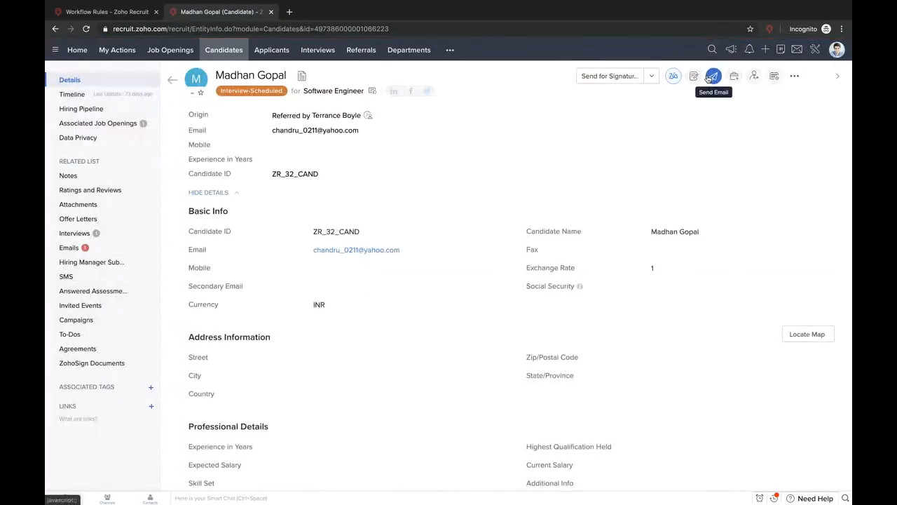
- Close the candidate tab, compare Create or Edit and Field update, then choose Change Status
{"action": "left_click", "coordinate": [270, 12]}
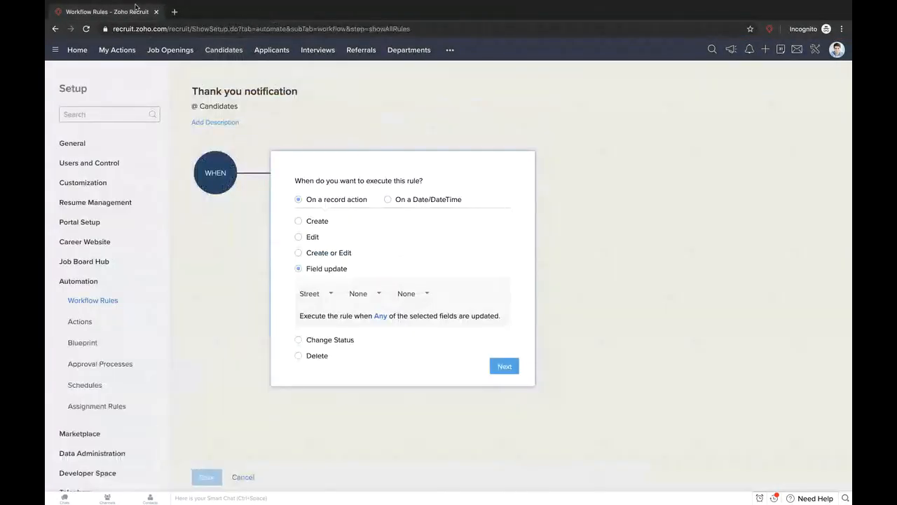
{"action": "left_click", "coordinate": [299, 254]}
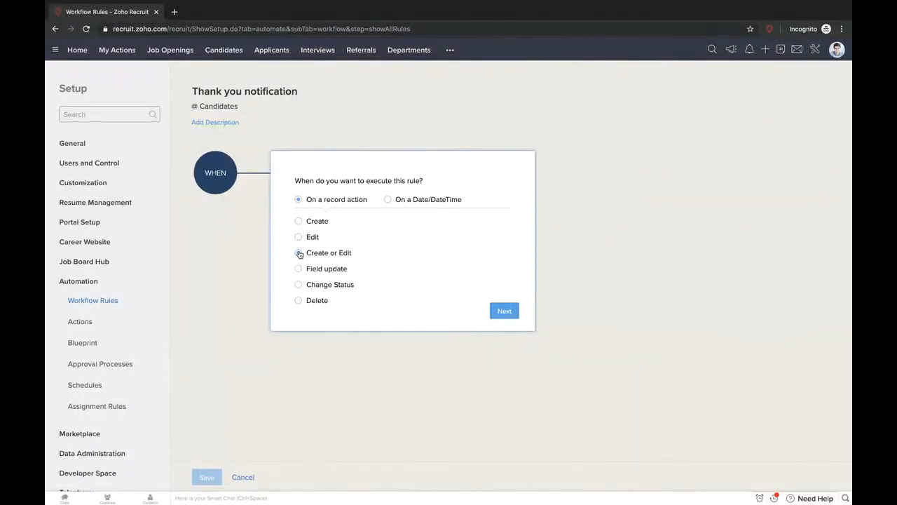
{"action": "left_click", "coordinate": [299, 269]}
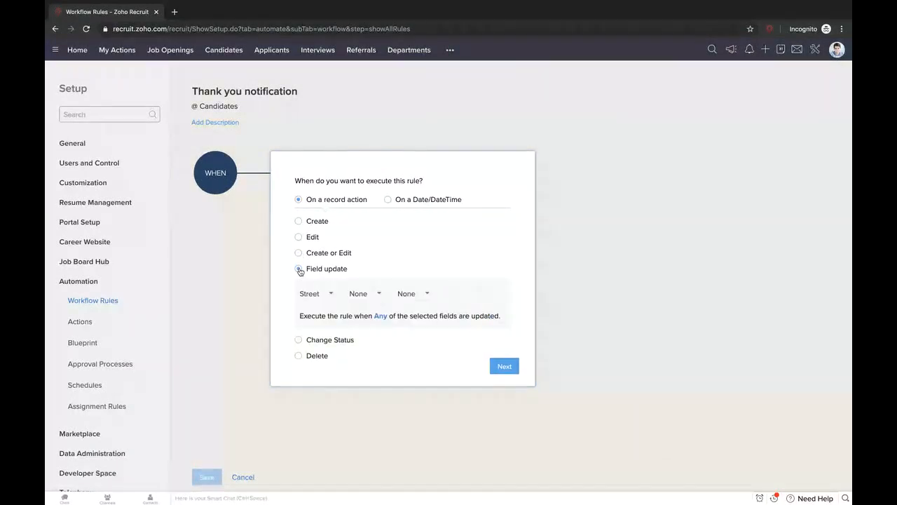
{"action": "left_click", "coordinate": [327, 296]}
{"action": "left_click", "coordinate": [361, 286]}
{"action": "left_click", "coordinate": [379, 317]}
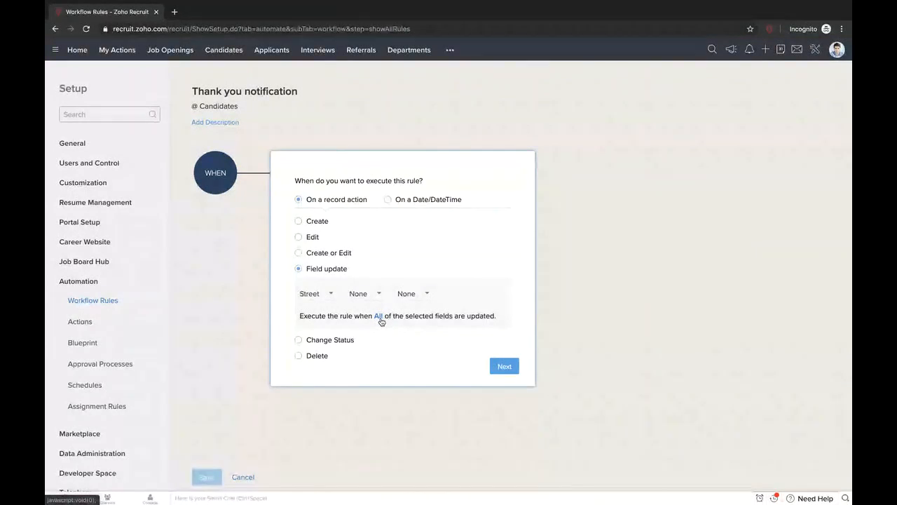
{"action": "left_click", "coordinate": [380, 318]}
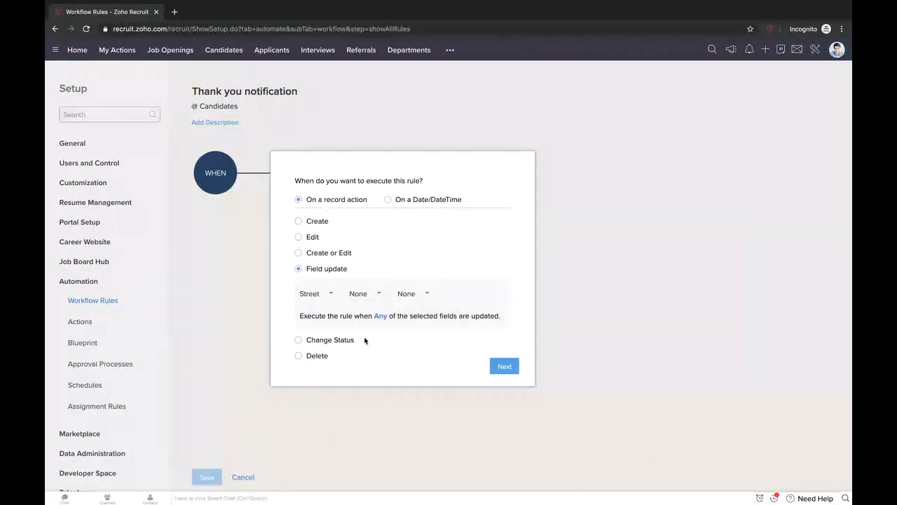
{"action": "left_click", "coordinate": [299, 340]}
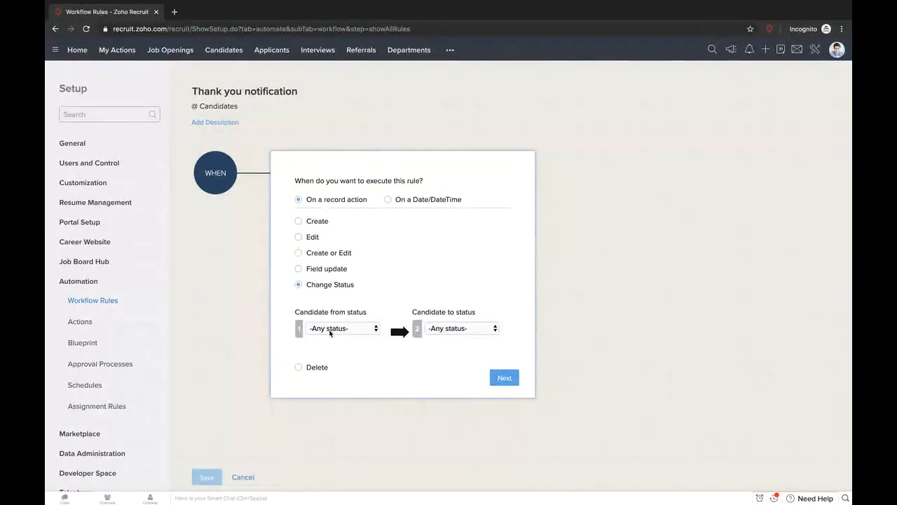
- Set the Change Status trigger to fire when a candidate moves from -Any status- to Qualified
{"action": "left_click", "coordinate": [366, 330]}
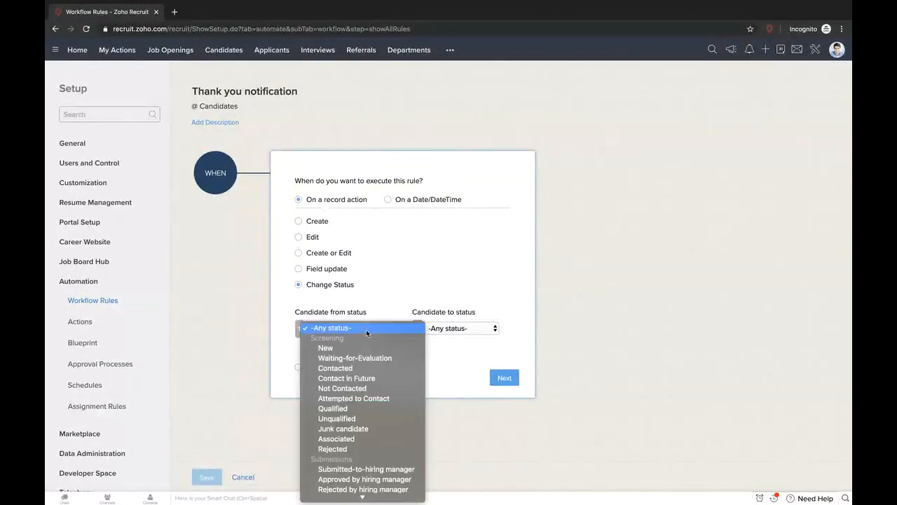
{"action": "left_click", "coordinate": [482, 308]}
{"action": "left_click", "coordinate": [480, 328]}
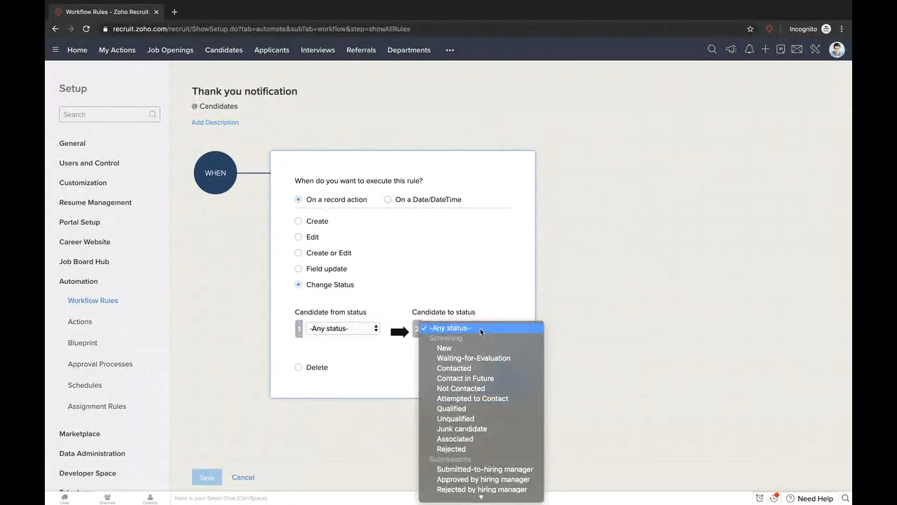
{"action": "left_click", "coordinate": [466, 310]}
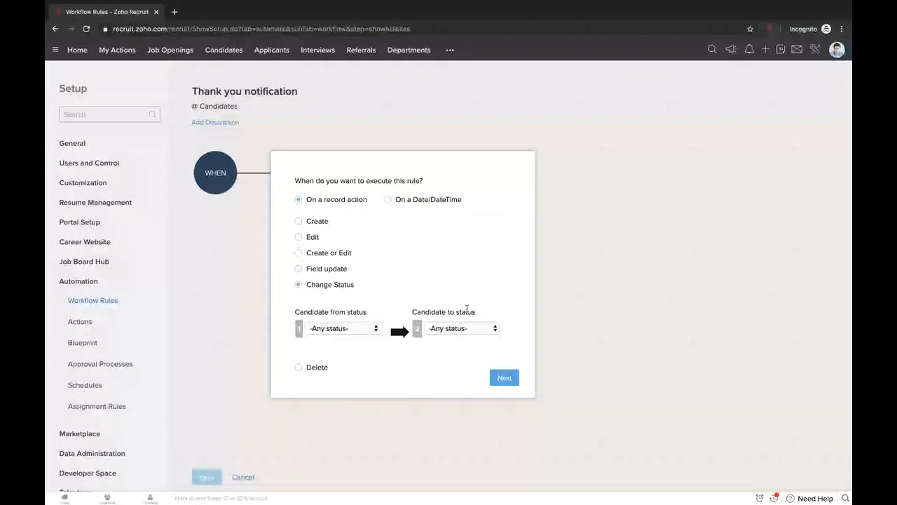
{"action": "left_click", "coordinate": [459, 328]}
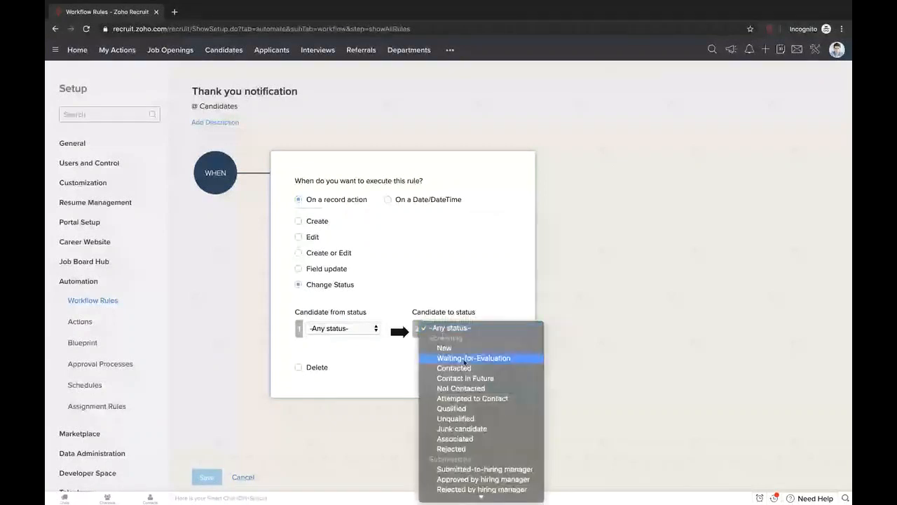
{"action": "left_click", "coordinate": [463, 408]}
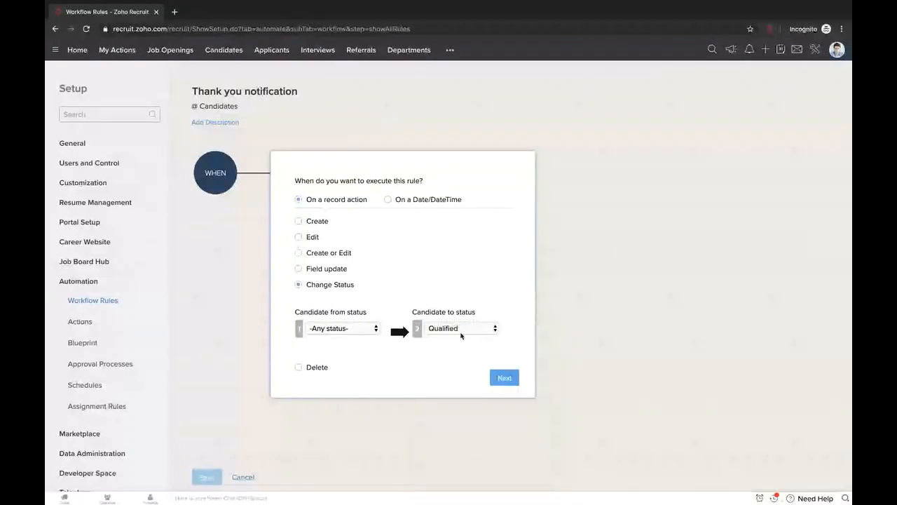
{"action": "left_click", "coordinate": [461, 328]}
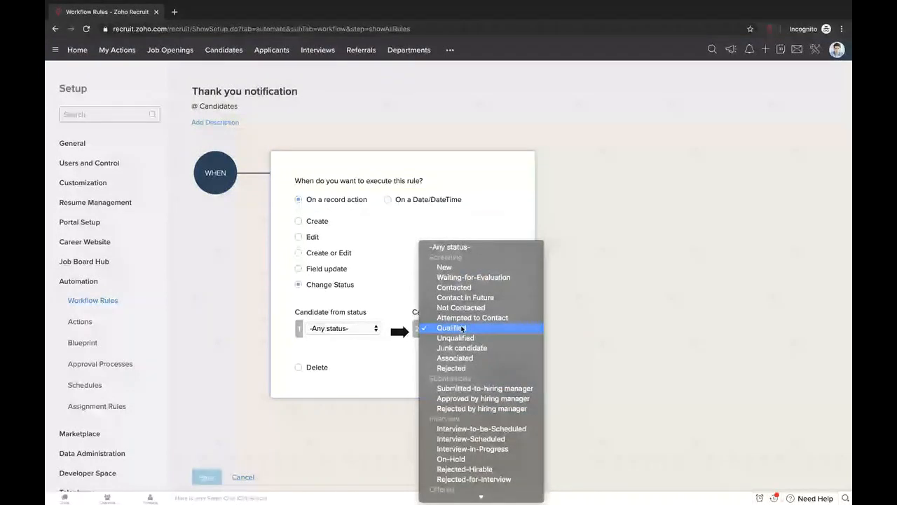
{"action": "scroll", "coordinate": [461, 328], "scroll_direction": "down", "scroll_amount": 5}
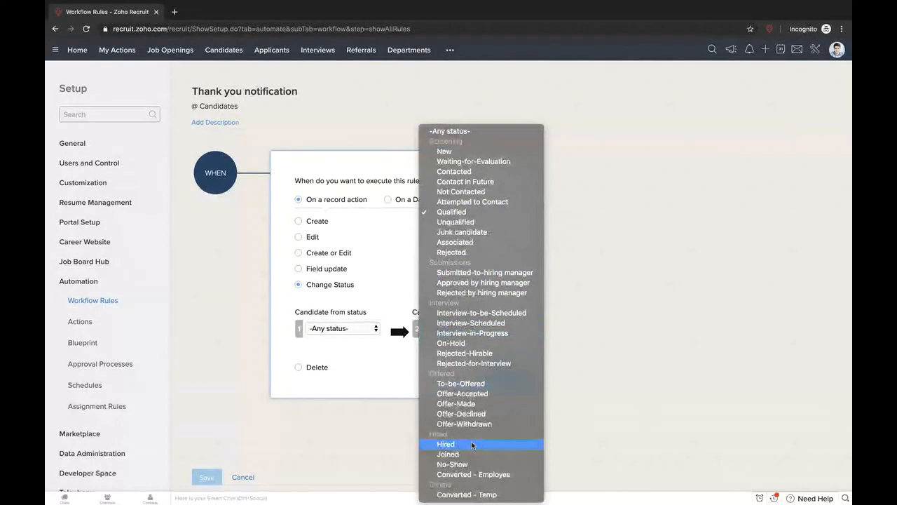
{"action": "left_click", "coordinate": [392, 355]}
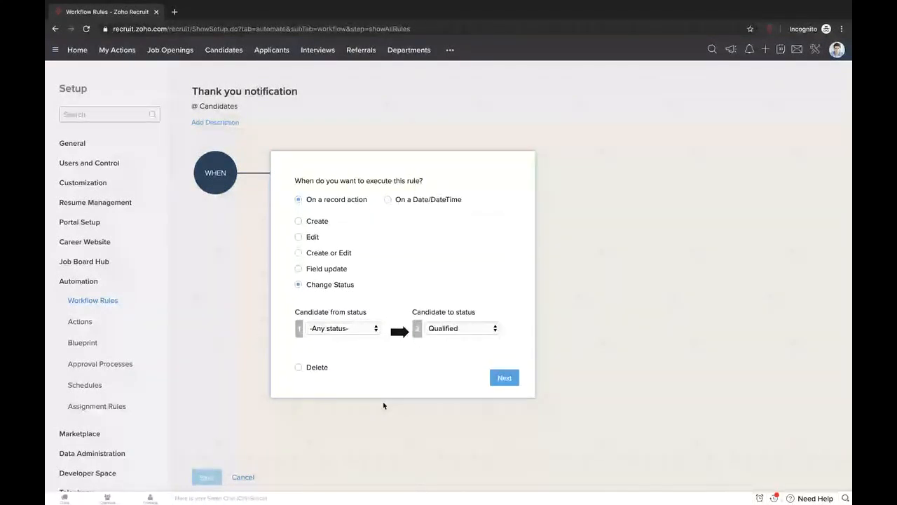
{"action": "left_click", "coordinate": [298, 366]}
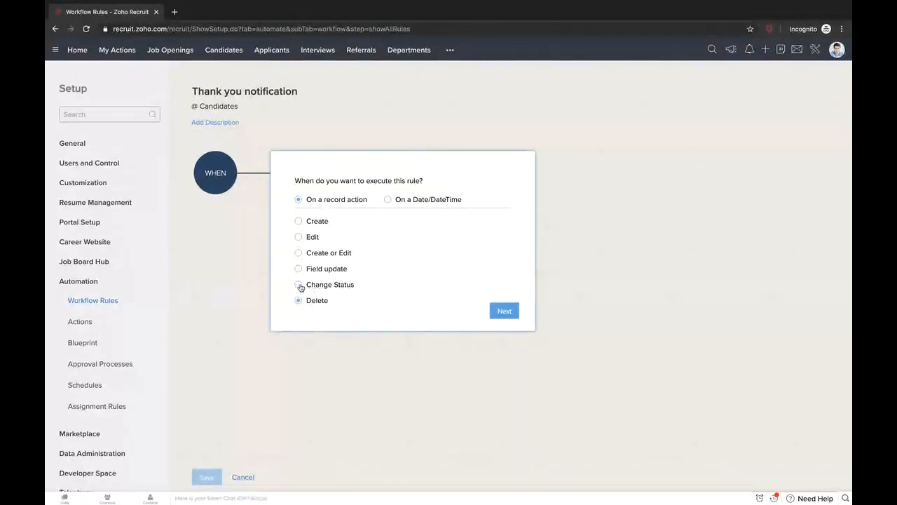
{"action": "triple_click", "coordinate": [340, 285]}
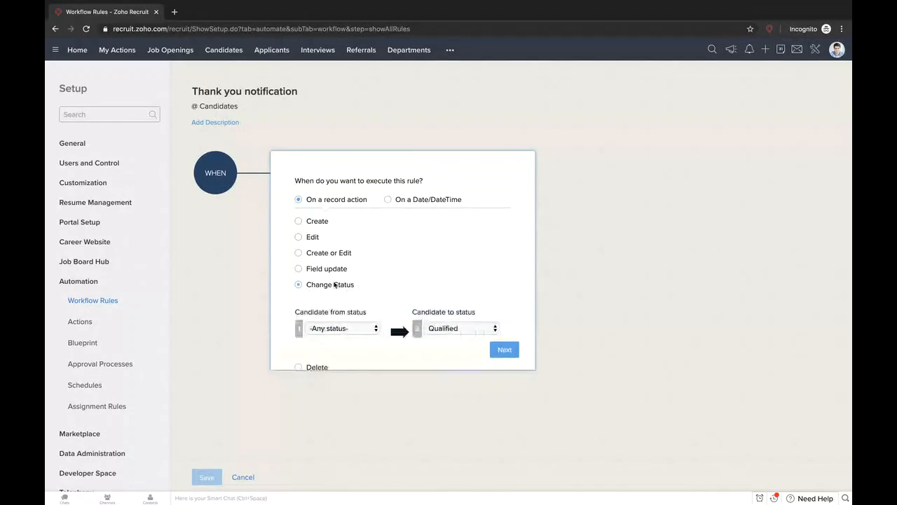
{"action": "left_click_drag", "start_coordinate": [240, 107], "coordinate": [200, 106]}
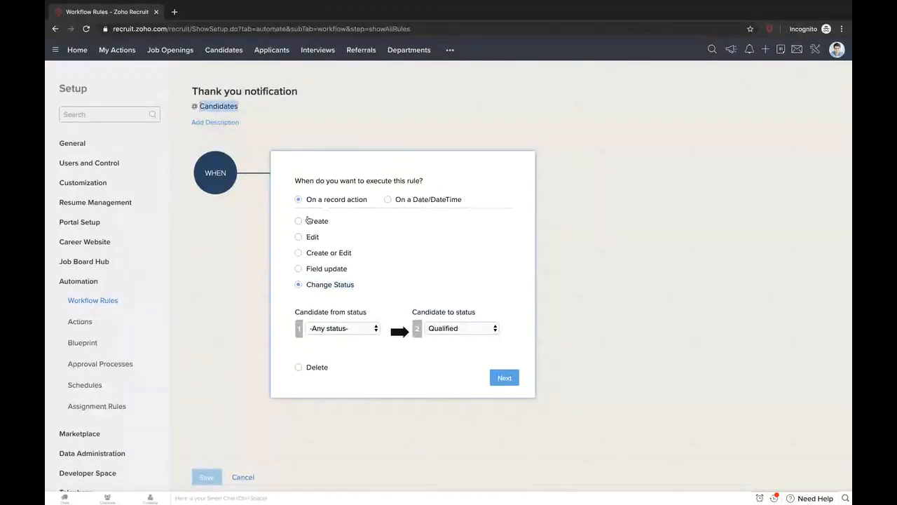
{"action": "left_click", "coordinate": [300, 223]}
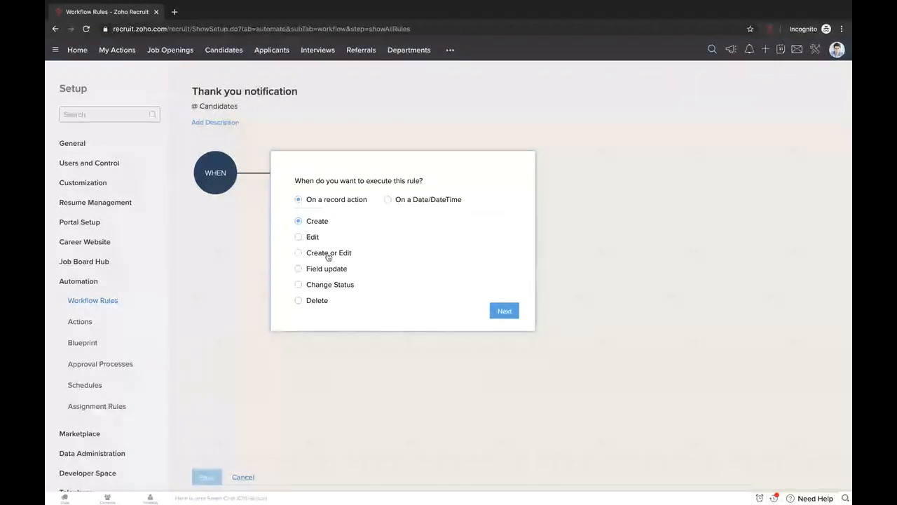
{"action": "left_click", "coordinate": [299, 285]}
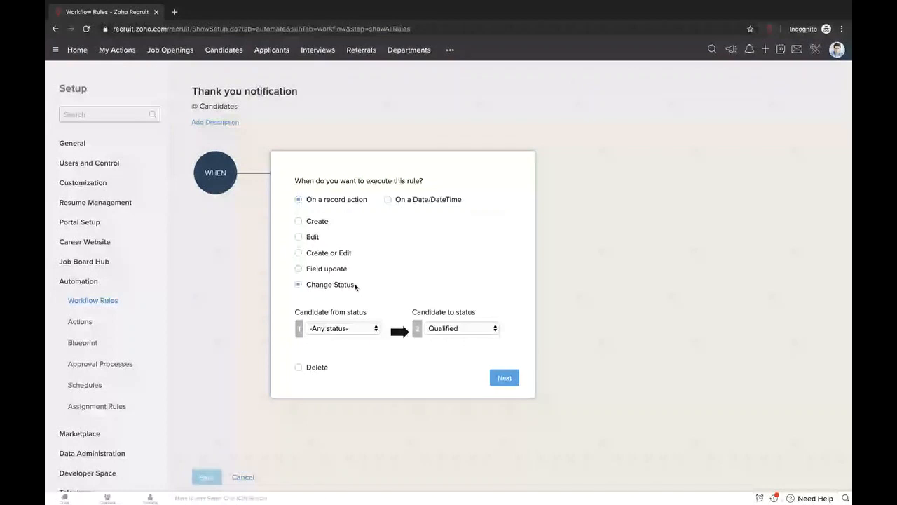
{"action": "left_click", "coordinate": [506, 376]}
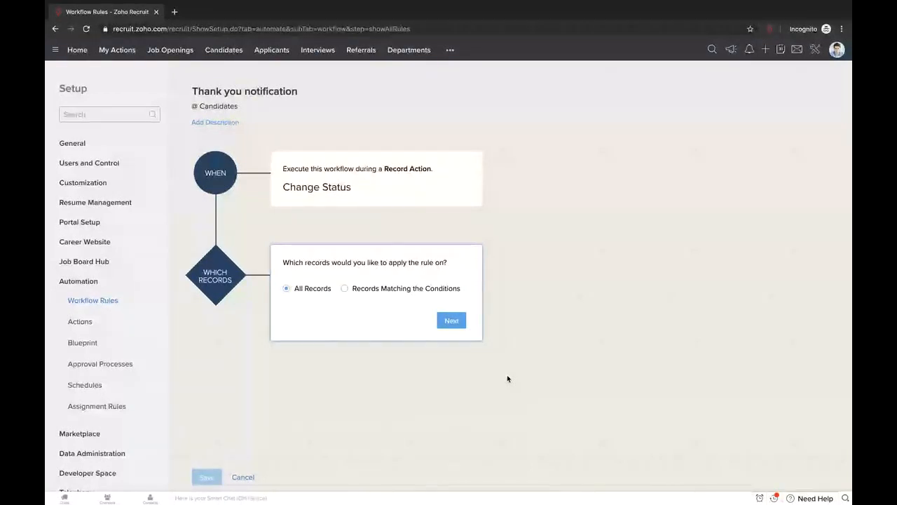
- Proceed from the When panel to the Which Records step
{"action": "mouse_move", "coordinate": [360, 192]}
- Apply the rule only to records matching Experience in Years >= 3
{"action": "left_click", "coordinate": [345, 289]}
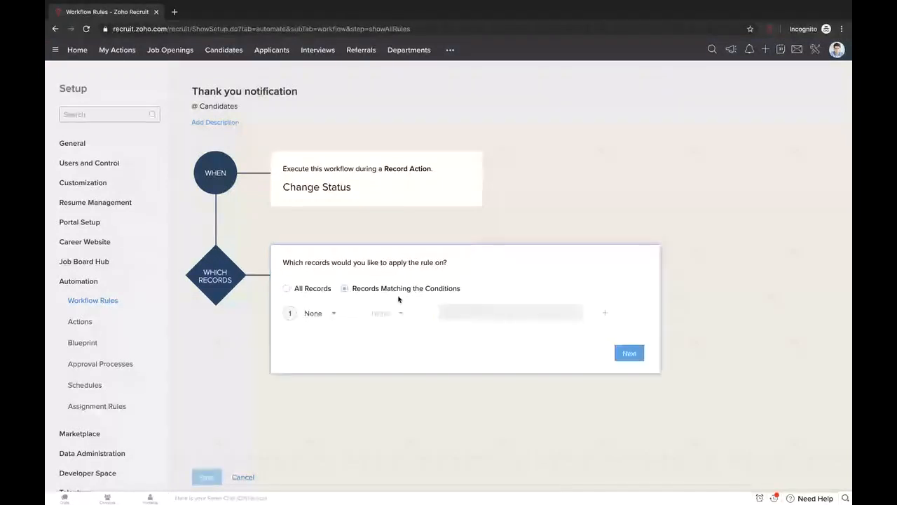
{"action": "left_click", "coordinate": [335, 316]}
{"action": "scroll", "coordinate": [365, 390], "scroll_direction": "down", "scroll_amount": 2}
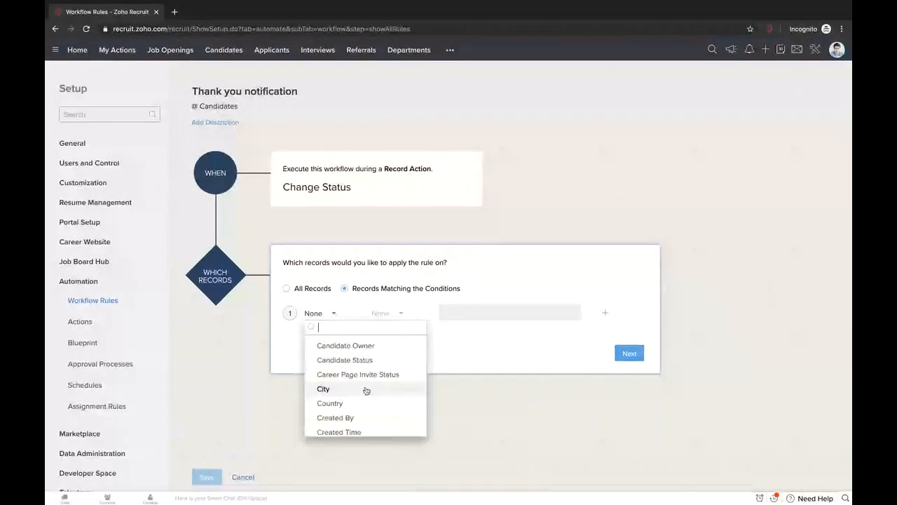
{"action": "scroll", "coordinate": [365, 390], "scroll_direction": "down", "scroll_amount": 1}
{"action": "scroll", "coordinate": [366, 390], "scroll_direction": "down", "scroll_amount": 4}
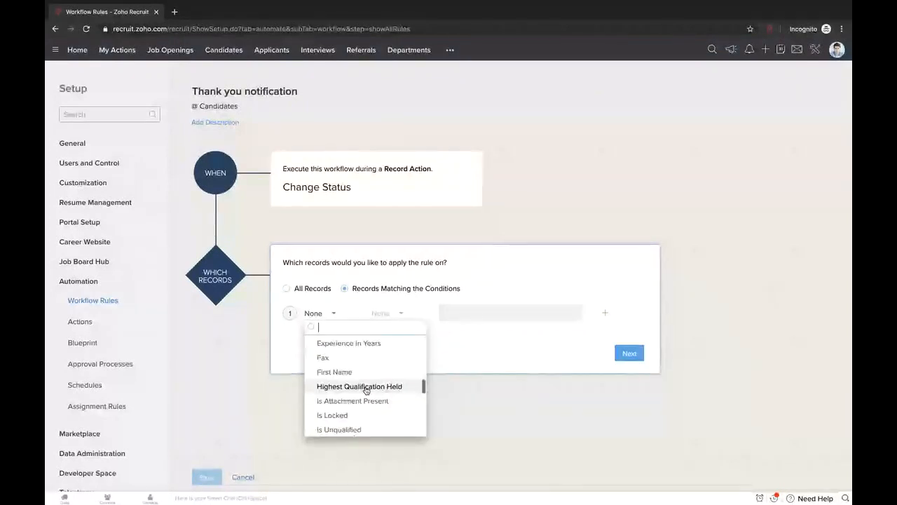
{"action": "scroll", "coordinate": [366, 390], "scroll_direction": "down", "scroll_amount": 1}
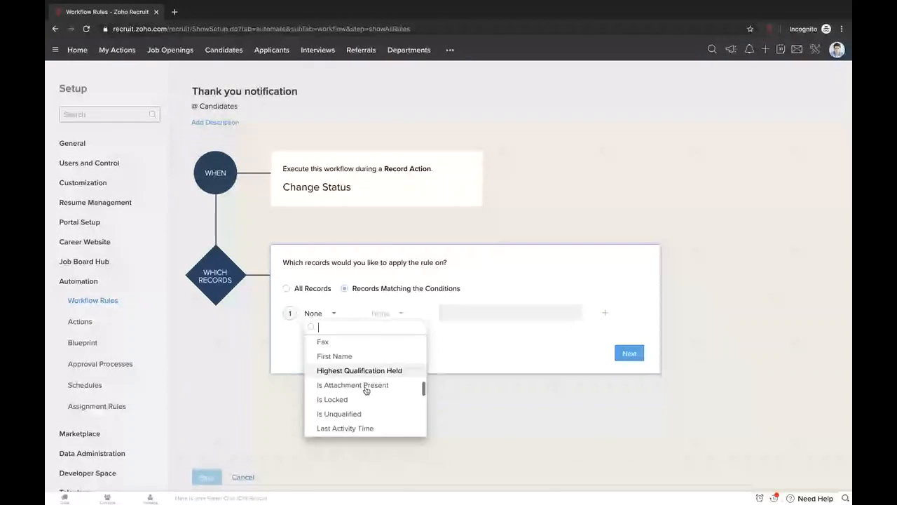
{"action": "scroll", "coordinate": [365, 390], "scroll_direction": "up", "scroll_amount": 5}
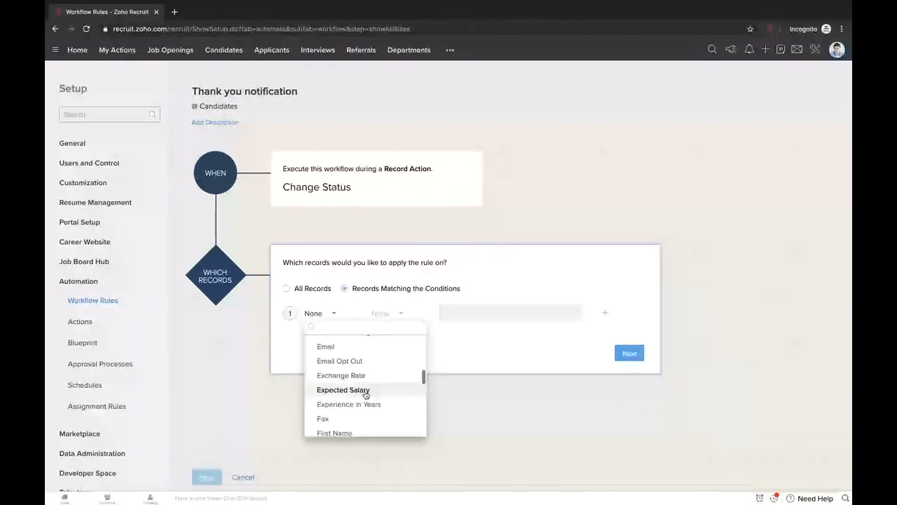
{"action": "left_click", "coordinate": [349, 404]}
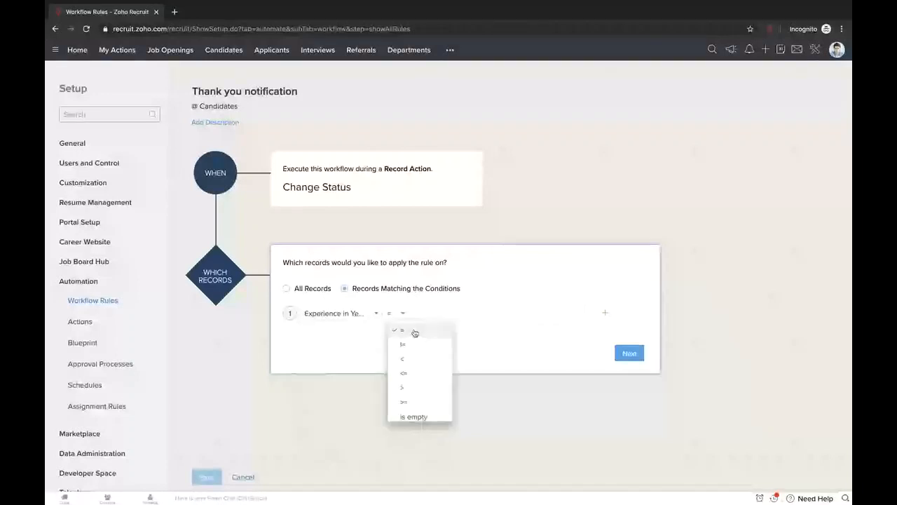
{"action": "left_click", "coordinate": [422, 404]}
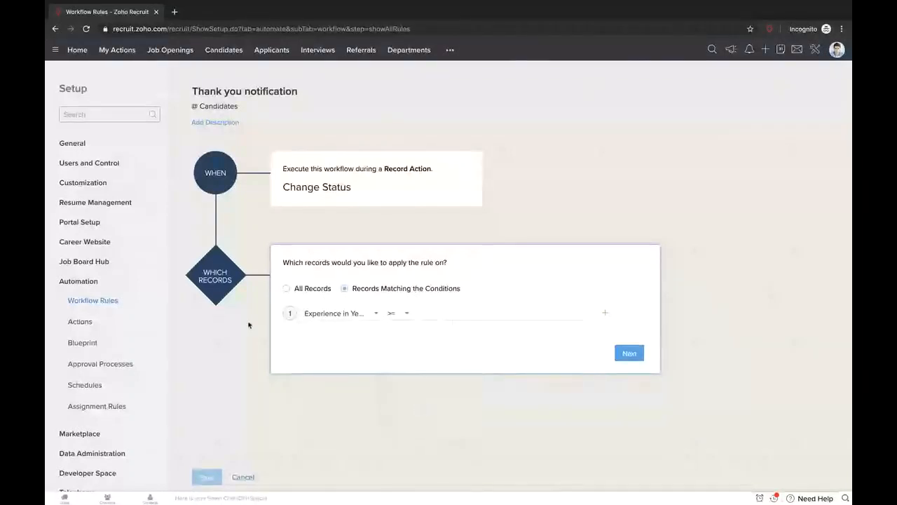
{"action": "left_click", "coordinate": [492, 314]}
{"action": "type", "text": "3"}
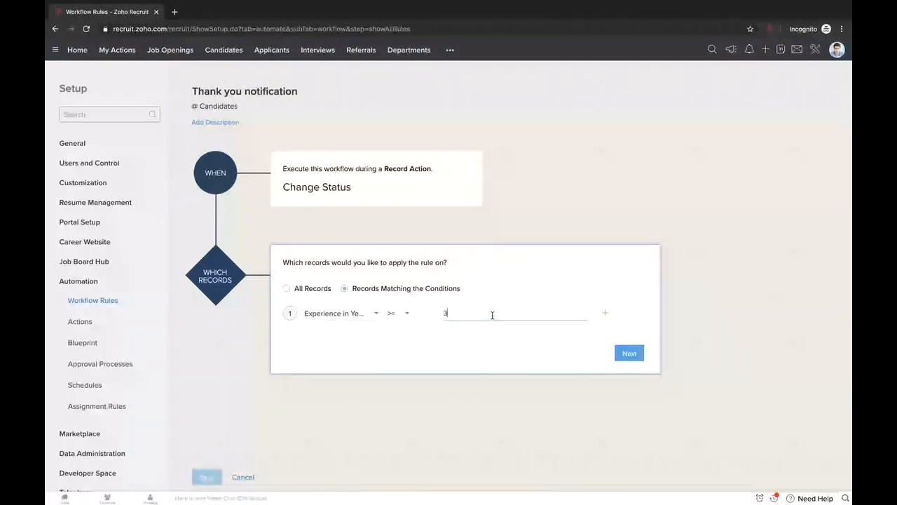
- Confirm the experience condition and add a Send Email instant action
{"action": "left_click", "coordinate": [633, 353]}
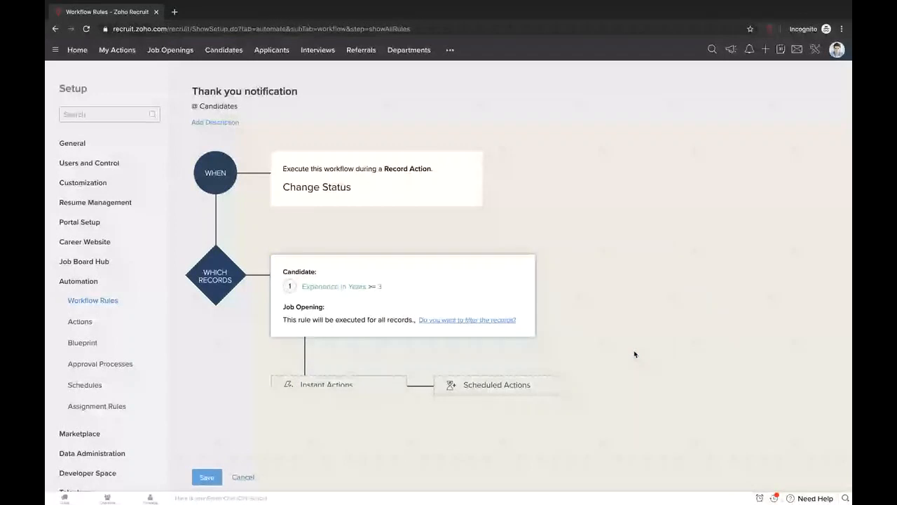
{"action": "scroll", "coordinate": [635, 354], "scroll_direction": "down", "scroll_amount": 1}
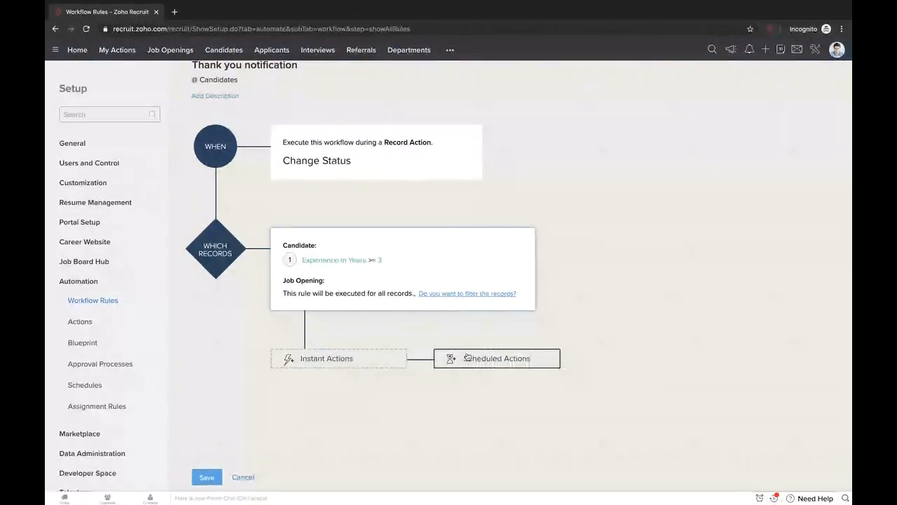
{"action": "scroll", "coordinate": [671, 170], "scroll_direction": "up", "scroll_amount": 1}
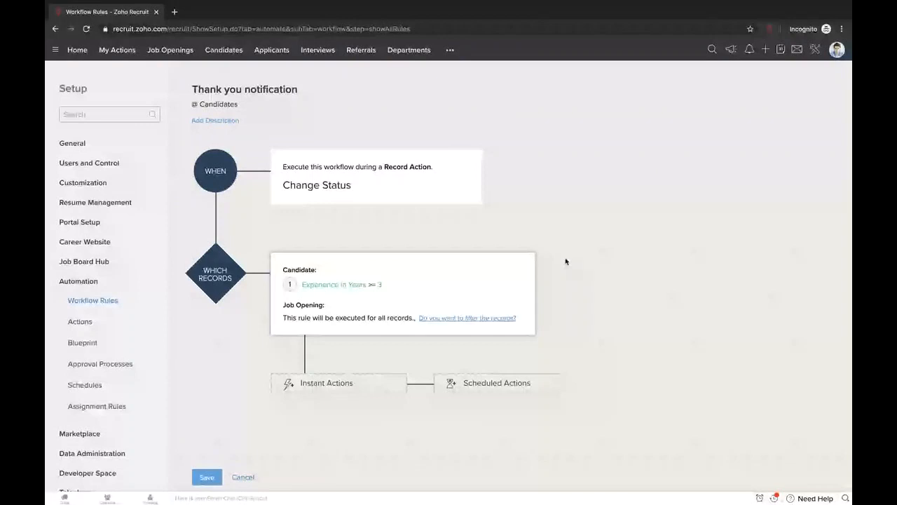
{"action": "left_click", "coordinate": [336, 382]}
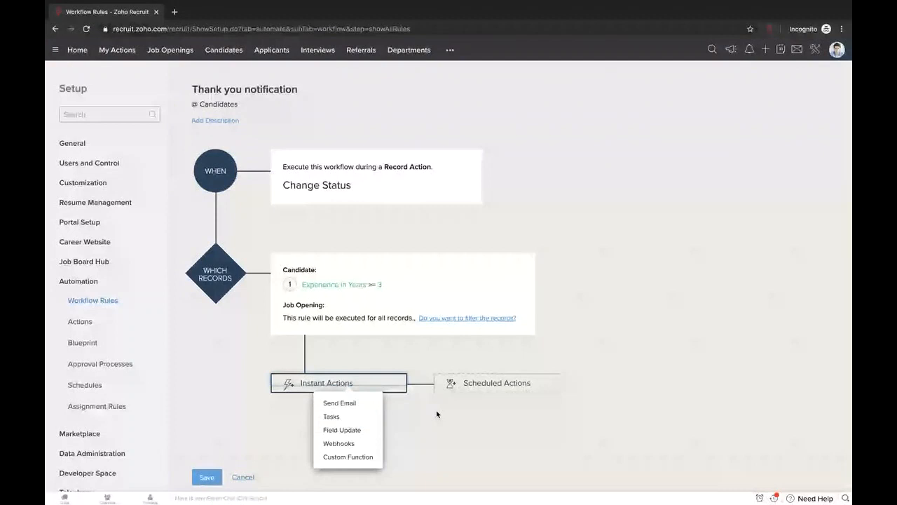
{"action": "left_click", "coordinate": [340, 403]}
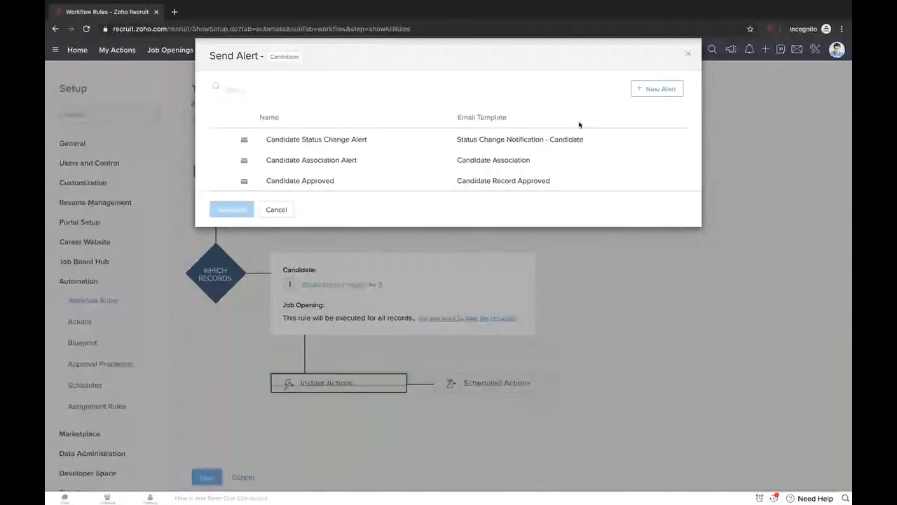
- Create a new alert named 'Thank you alert' using the Candidate Association template
{"action": "left_click", "coordinate": [657, 89]}
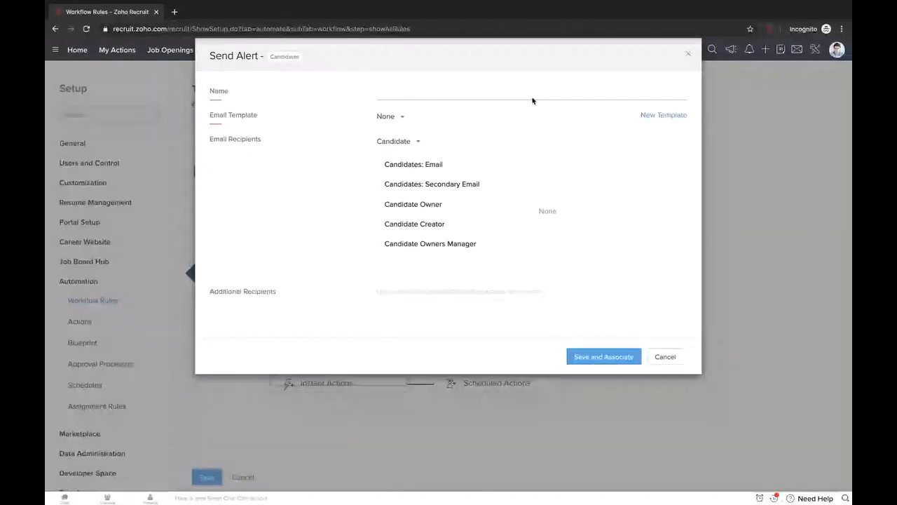
{"action": "left_click", "coordinate": [498, 97]}
{"action": "type", "text": "Thank you alert"}
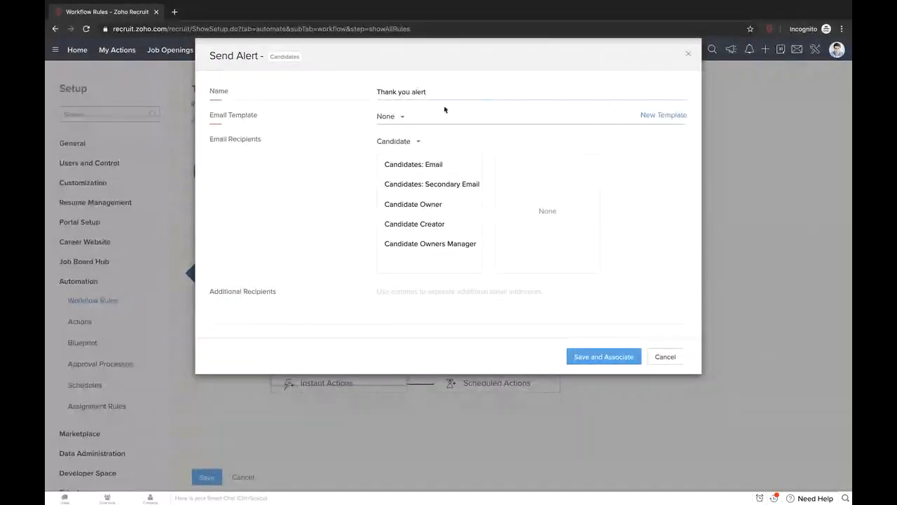
{"action": "left_click", "coordinate": [386, 116]}
{"action": "scroll", "coordinate": [393, 188], "scroll_direction": "down", "scroll_amount": 2}
{"action": "scroll", "coordinate": [437, 198], "scroll_direction": "down", "scroll_amount": 1}
{"action": "scroll", "coordinate": [436, 188], "scroll_direction": "up", "scroll_amount": 1}
{"action": "scroll", "coordinate": [435, 187], "scroll_direction": "up", "scroll_amount": 2}
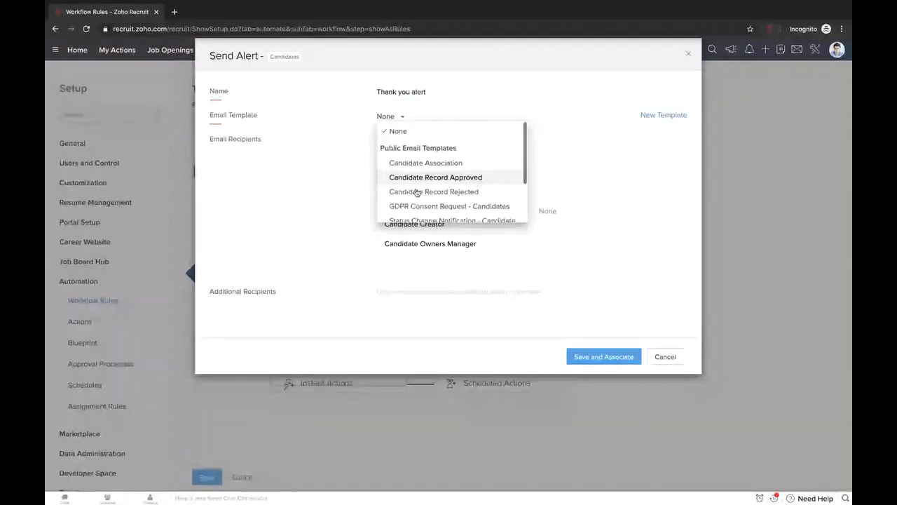
{"action": "left_click", "coordinate": [425, 162]}
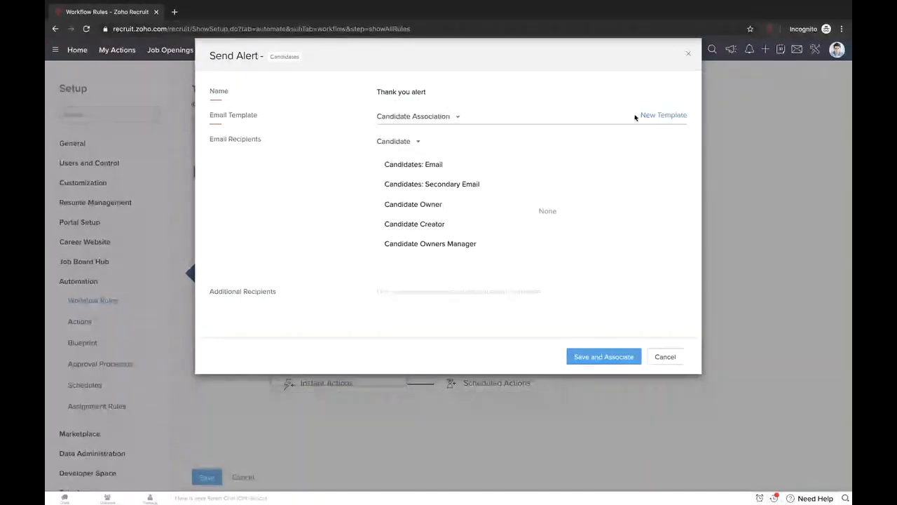
{"action": "left_click_drag", "start_coordinate": [645, 115], "coordinate": [684, 114]}
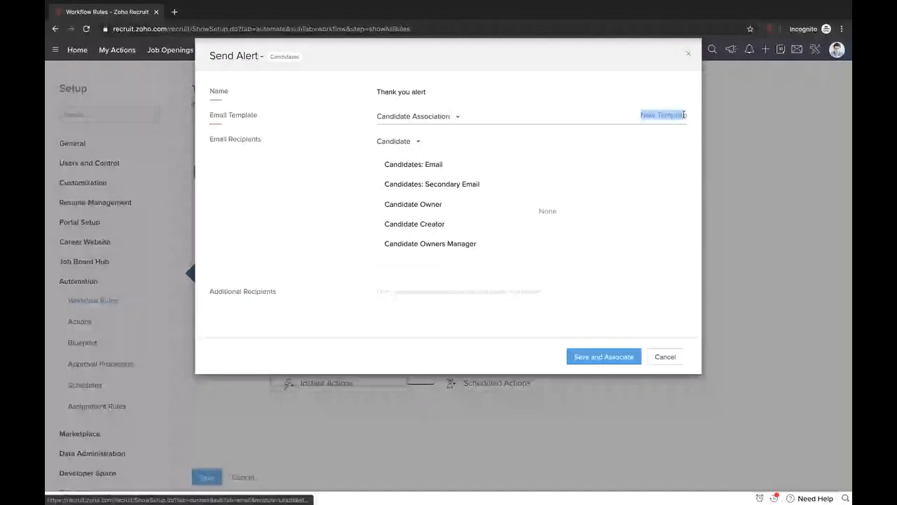
{"action": "left_click", "coordinate": [610, 116]}
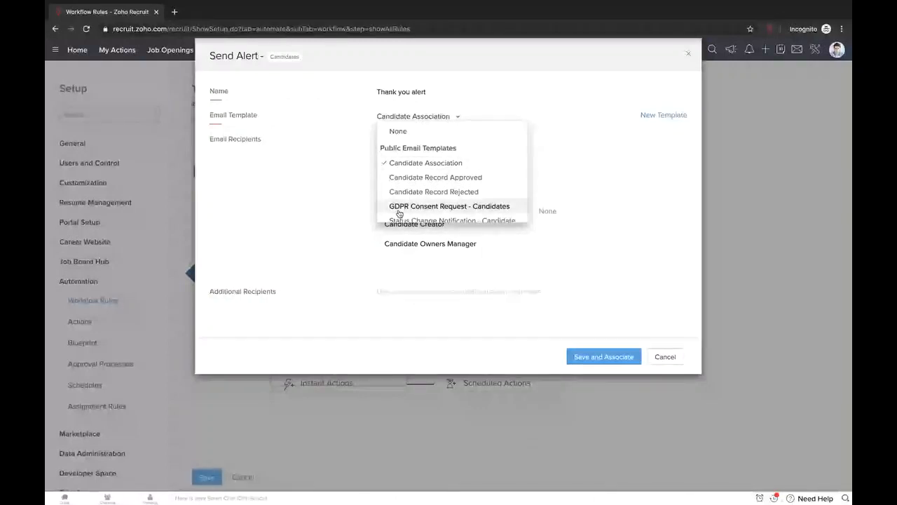
{"action": "scroll", "coordinate": [399, 212], "scroll_direction": "down", "scroll_amount": 2}
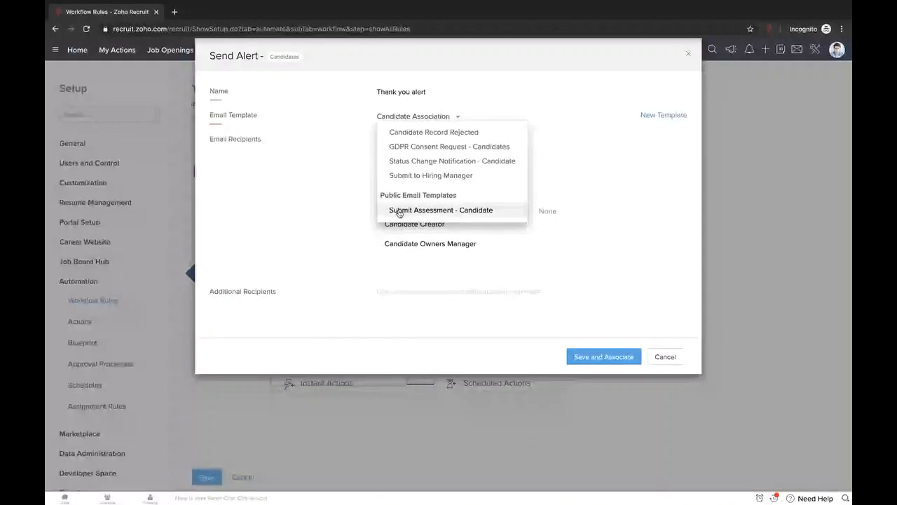
{"action": "scroll", "coordinate": [399, 212], "scroll_direction": "up", "scroll_amount": 3}
{"action": "left_click", "coordinate": [371, 183]}
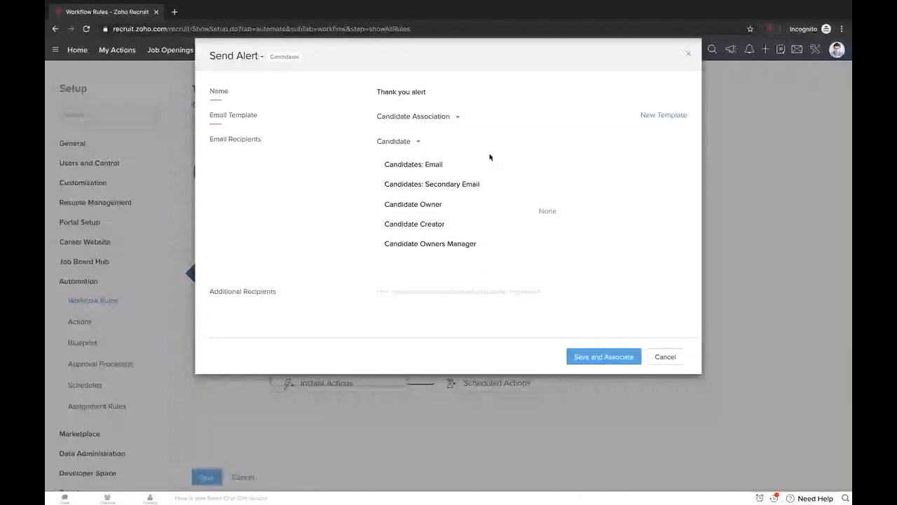
- Add Candidates: Email, the job opening's Hiring Manager and the Recruiter Admin role as recipients
{"action": "mouse_move", "coordinate": [467, 164]}
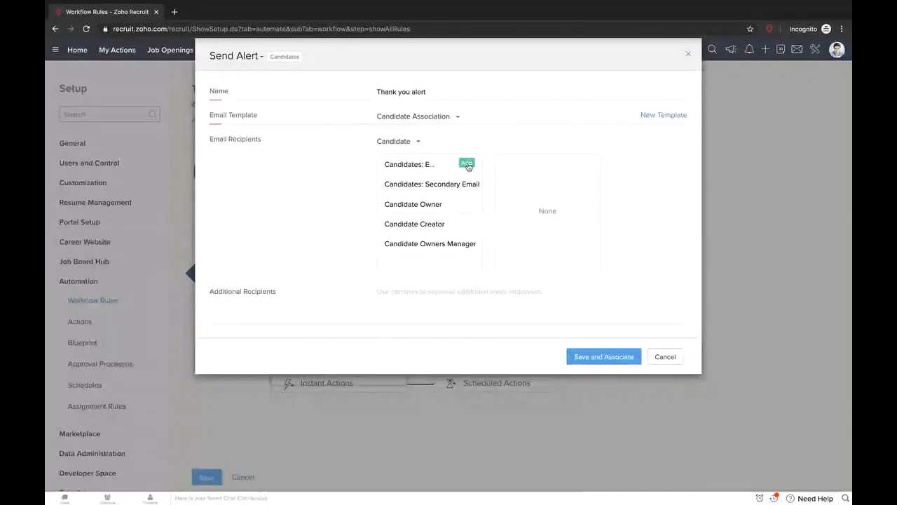
{"action": "left_click", "coordinate": [467, 164]}
{"action": "left_click", "coordinate": [412, 142]}
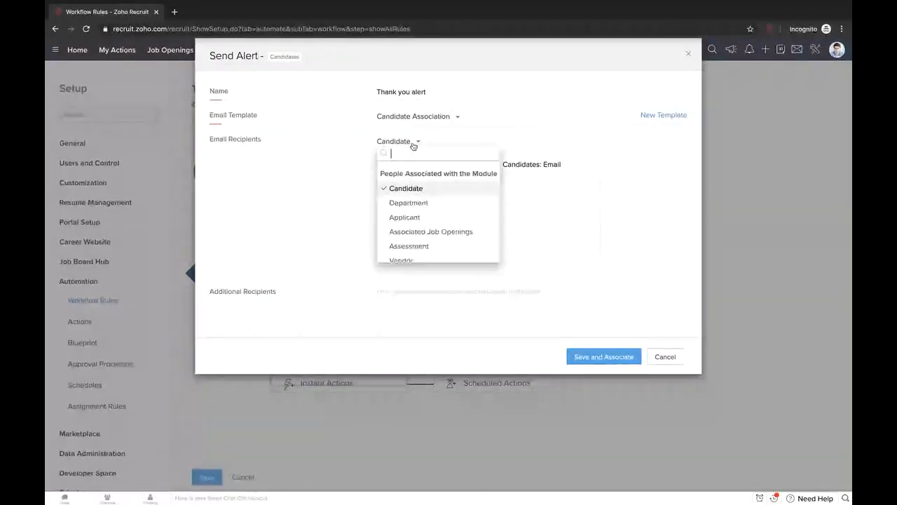
{"action": "scroll", "coordinate": [432, 203], "scroll_direction": "down", "scroll_amount": 1}
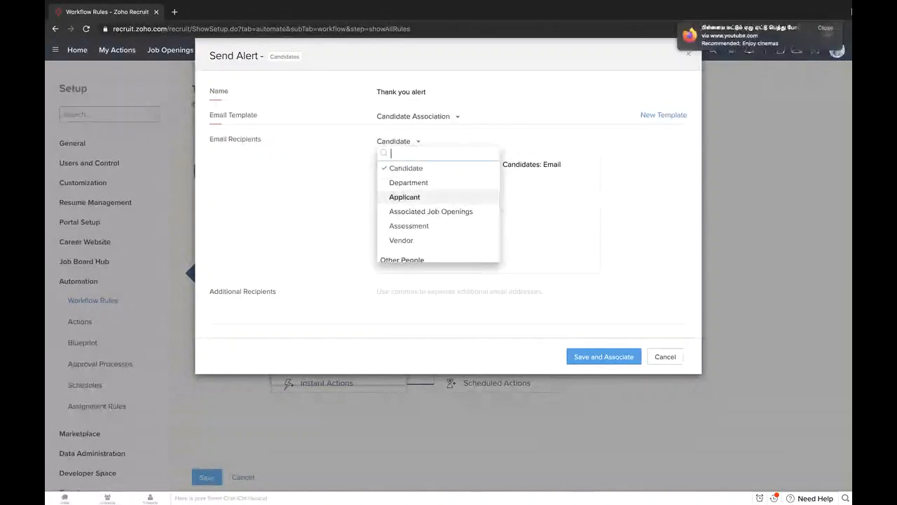
{"action": "left_click", "coordinate": [825, 28]}
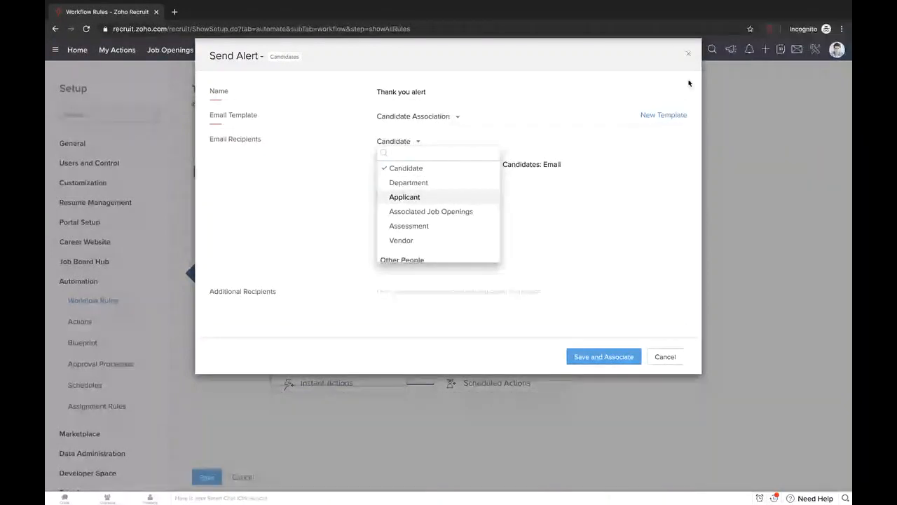
{"action": "left_click", "coordinate": [436, 212]}
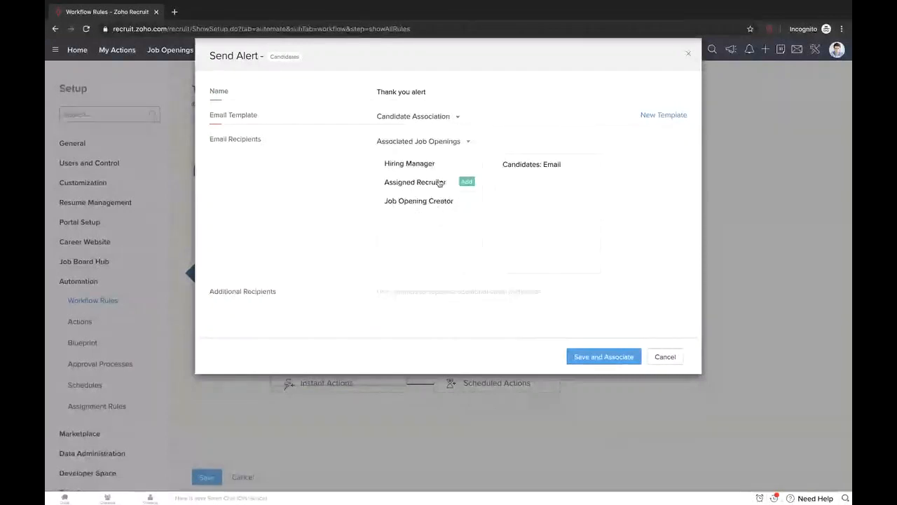
{"action": "left_click", "coordinate": [469, 162]}
{"action": "left_click", "coordinate": [467, 142]}
{"action": "scroll", "coordinate": [454, 193], "scroll_direction": "down", "scroll_amount": 4}
{"action": "scroll", "coordinate": [454, 194], "scroll_direction": "down", "scroll_amount": 1}
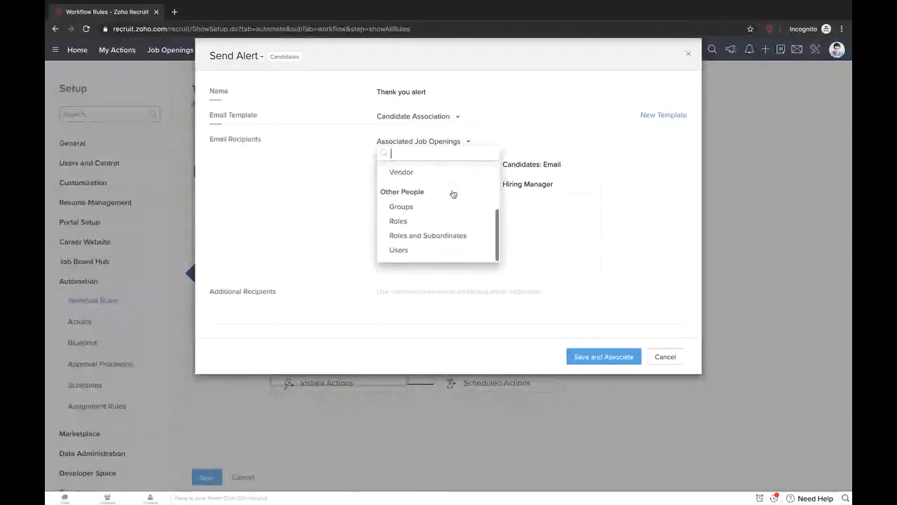
{"action": "left_click", "coordinate": [413, 223]}
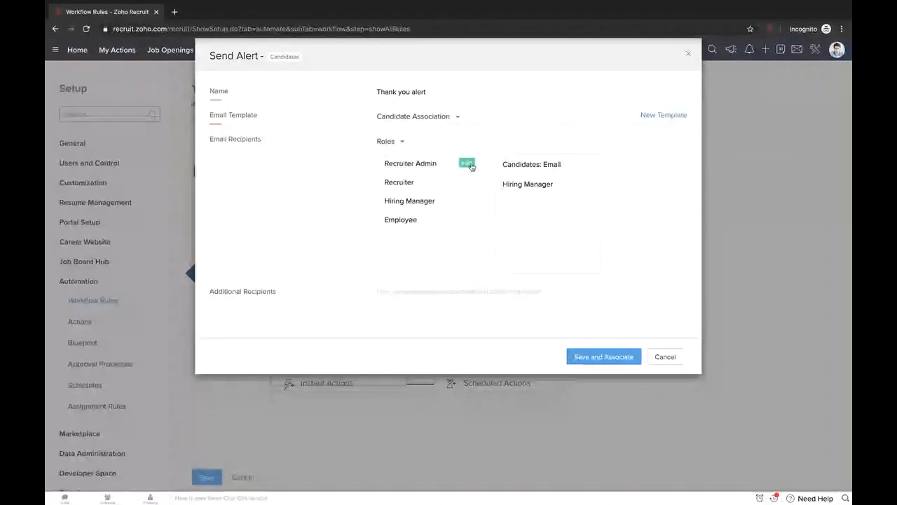
{"action": "left_click", "coordinate": [468, 163]}
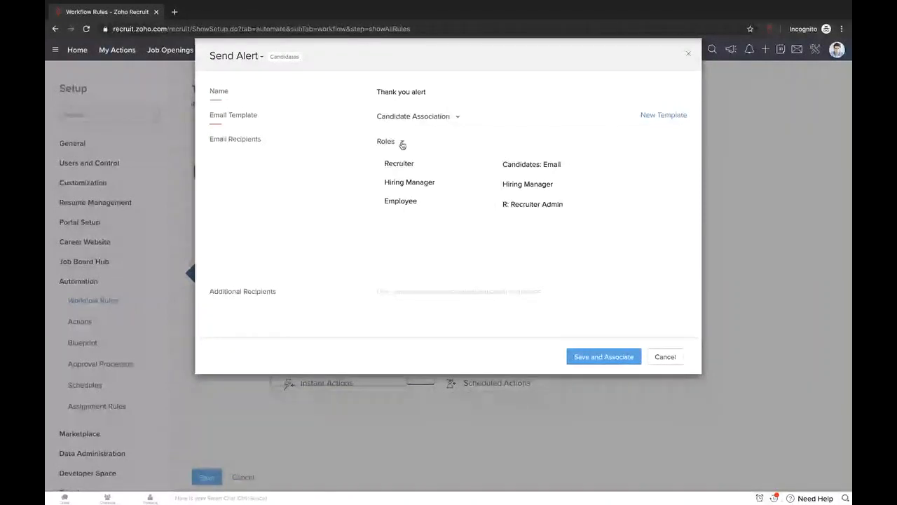
- Enter an extra e-mail address as an additional recipient, then save and associate the alert
{"action": "left_click", "coordinate": [412, 297]}
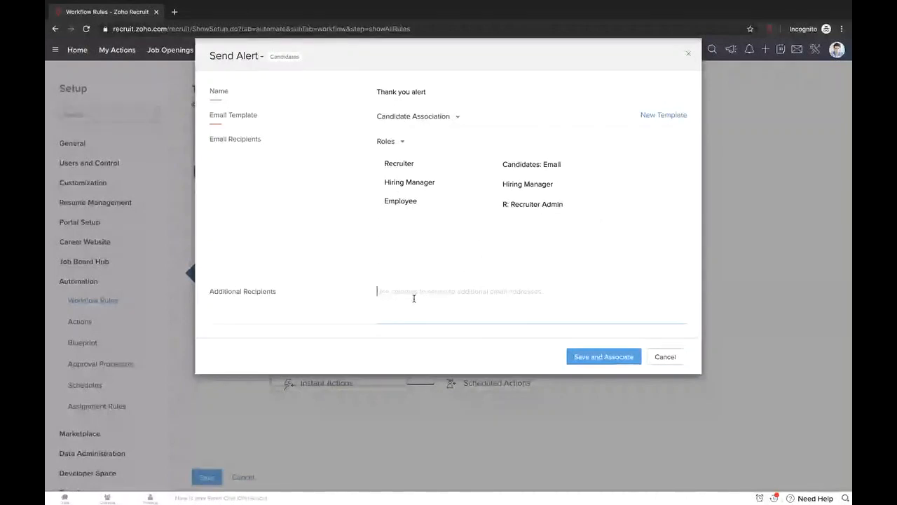
{"action": "type", "text": "ttt@123.com"}
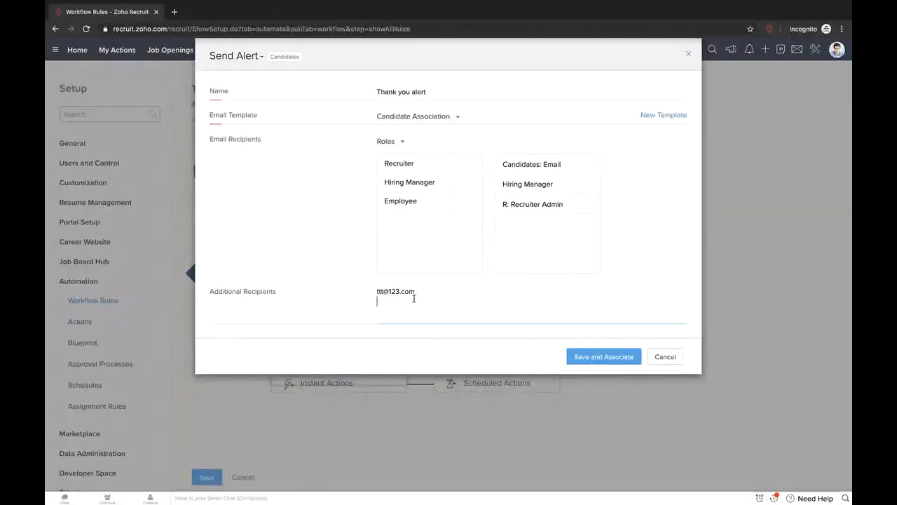
{"action": "left_click", "coordinate": [592, 357]}
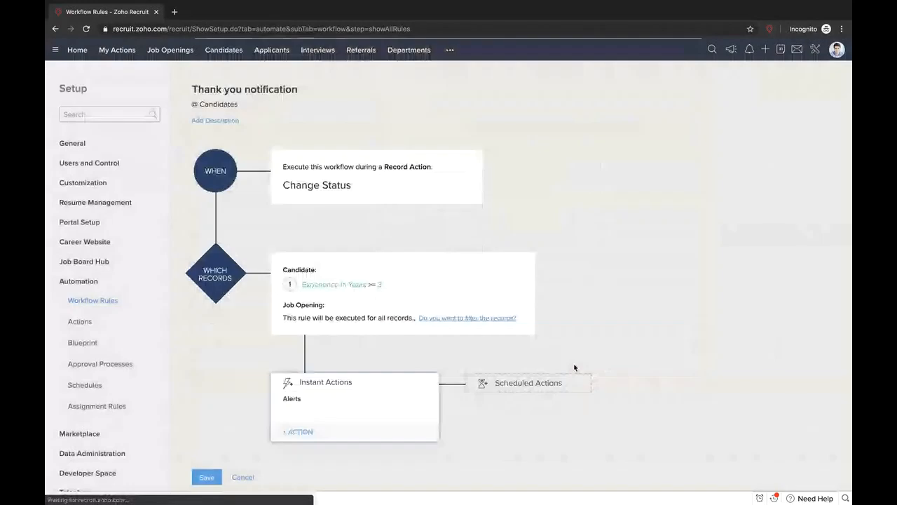
- Leave the instant actions as they are and start a new scheduled action
{"action": "mouse_move", "coordinate": [344, 415]}
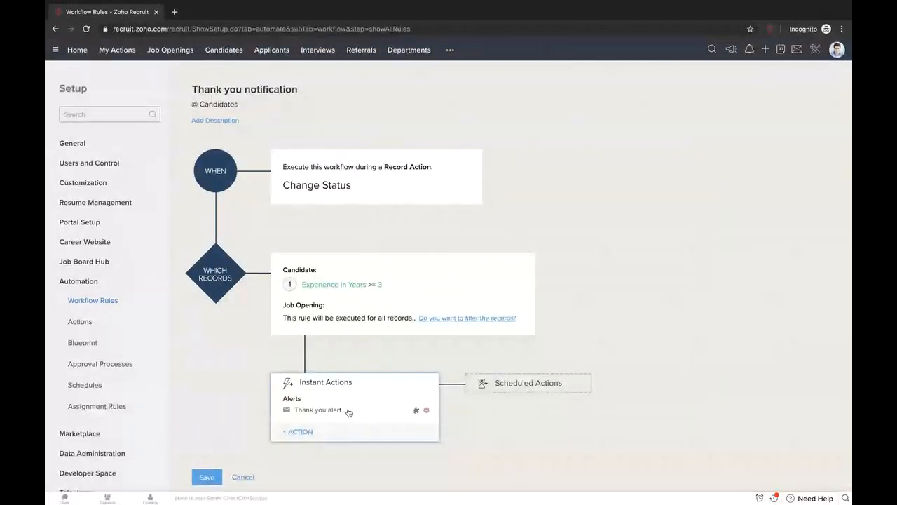
{"action": "left_click", "coordinate": [297, 434]}
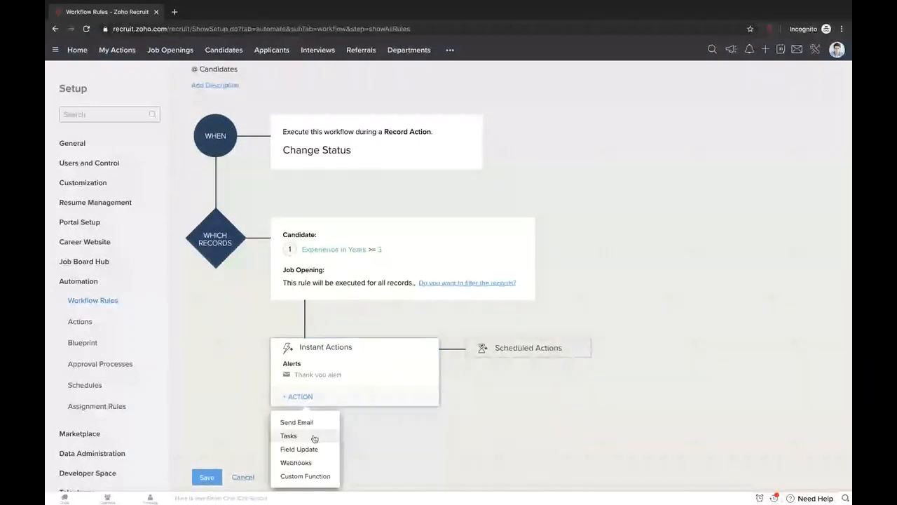
{"action": "left_click", "coordinate": [422, 434]}
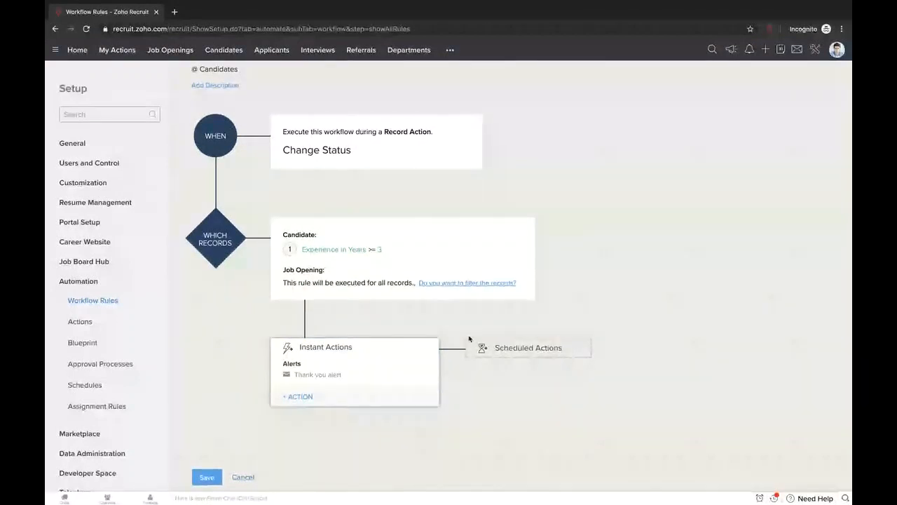
{"action": "left_click", "coordinate": [505, 354]}
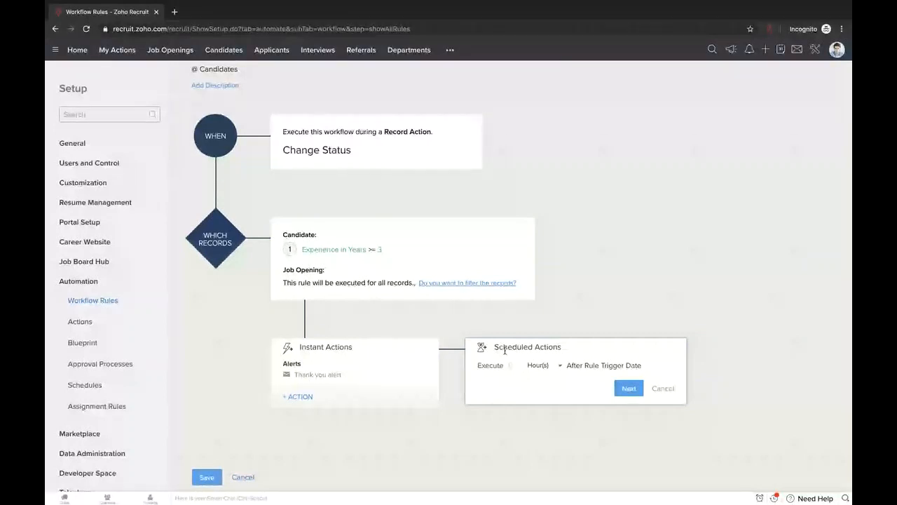
- Schedule the actions to execute 2 Hour(s) after the rule trigger date
{"action": "left_click", "coordinate": [548, 365]}
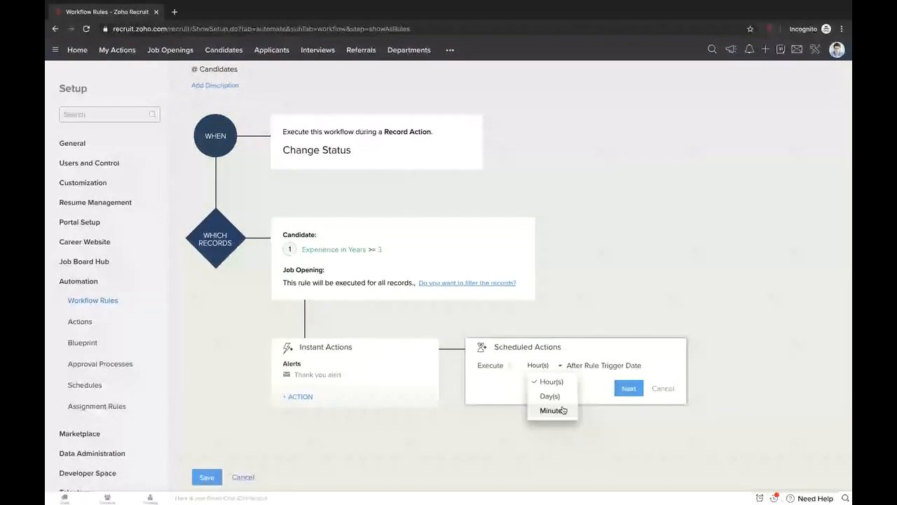
{"action": "left_click", "coordinate": [513, 366]}
{"action": "type", "text": "2"}
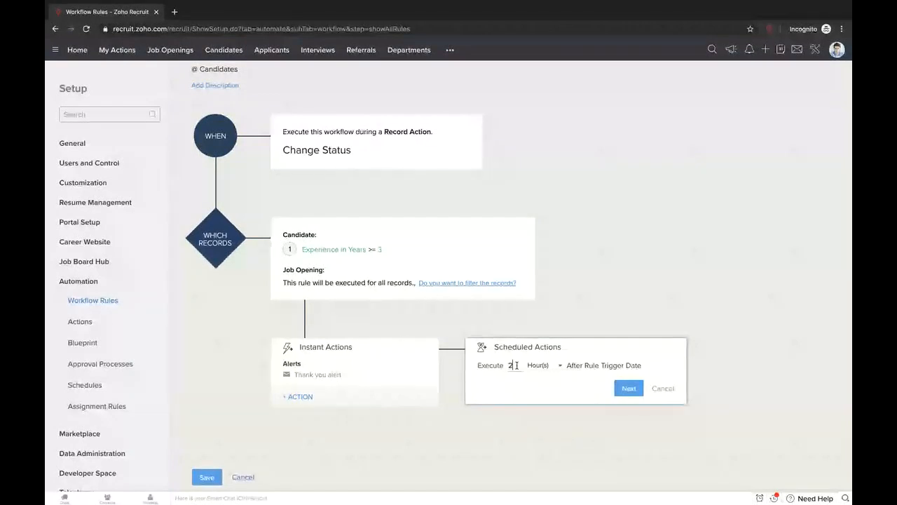
{"action": "left_click", "coordinate": [628, 390]}
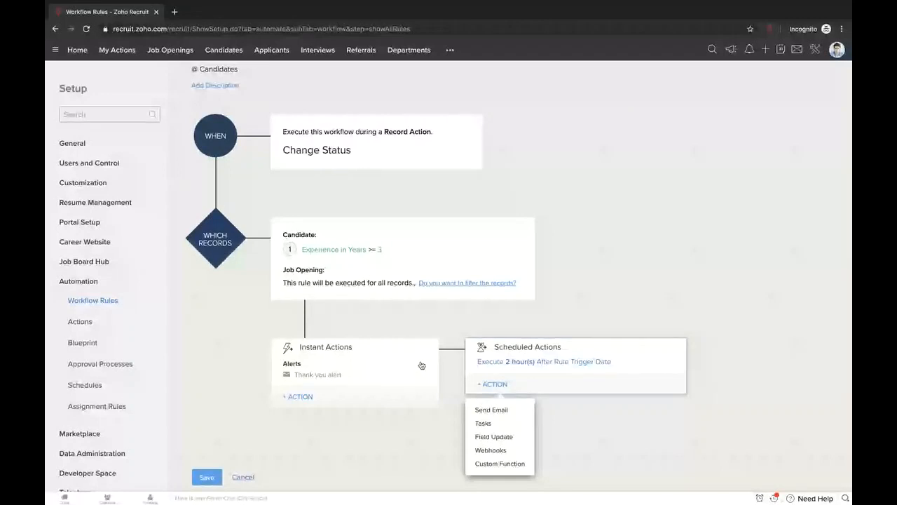
{"action": "left_click", "coordinate": [494, 426]}
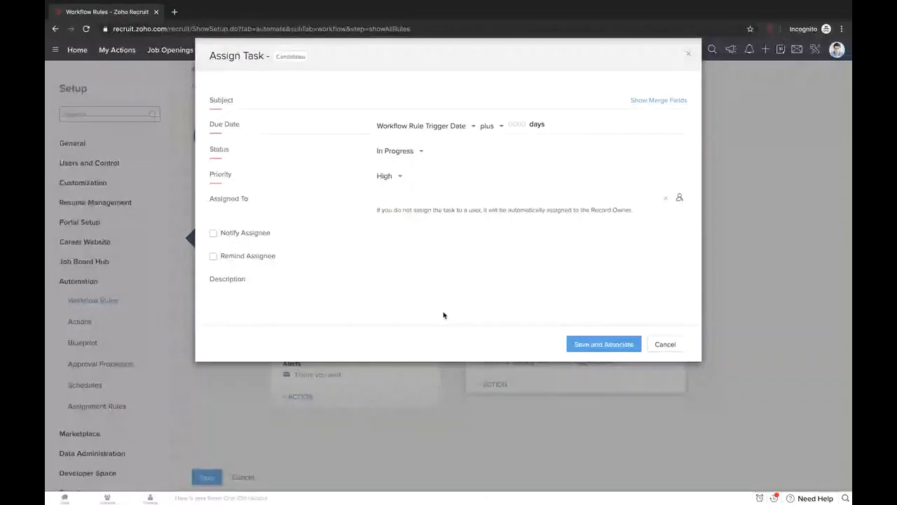
{"action": "left_click", "coordinate": [665, 344]}
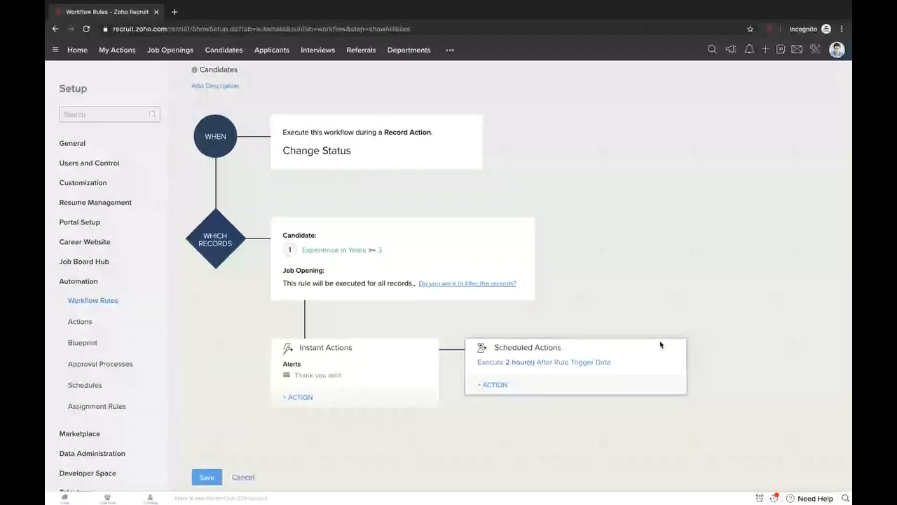
{"action": "scroll", "coordinate": [660, 344], "scroll_direction": "up", "scroll_amount": 1}
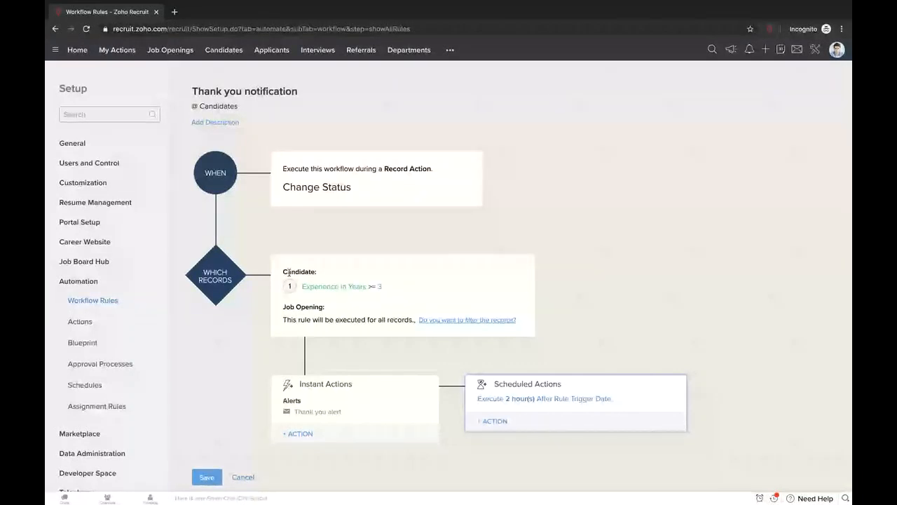
{"action": "left_click_drag", "start_coordinate": [284, 272], "coordinate": [322, 272]}
{"action": "scroll", "coordinate": [680, 215], "scroll_direction": "down", "scroll_amount": 1}
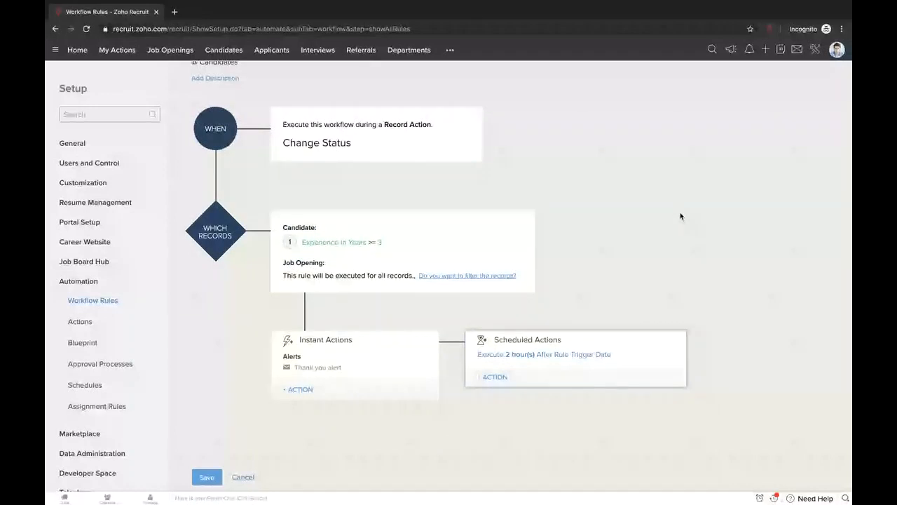
{"action": "scroll", "coordinate": [679, 216], "scroll_direction": "up", "scroll_amount": 1}
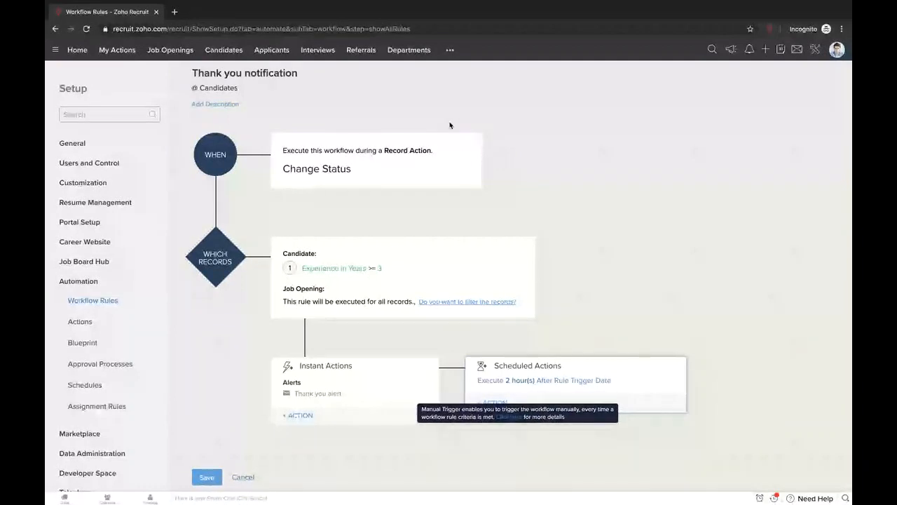
{"action": "left_click", "coordinate": [468, 145]}
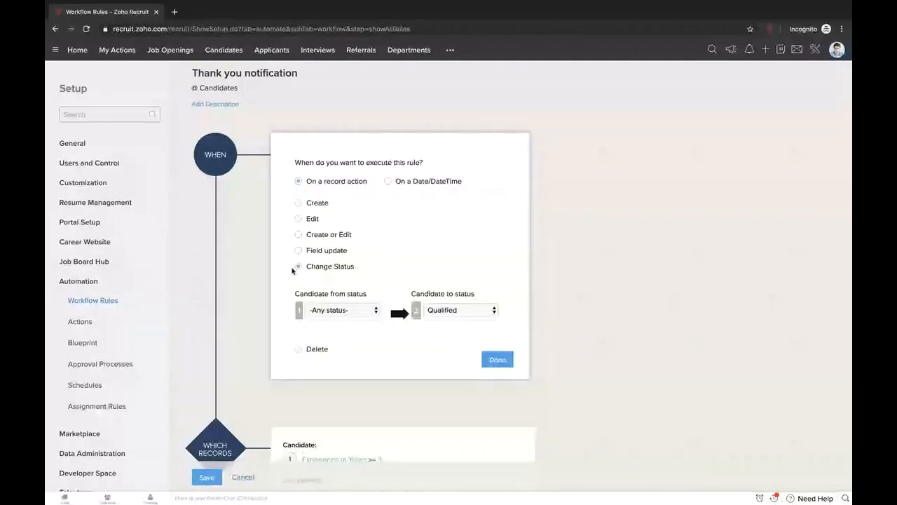
- Change the rule's trigger to record Create instead of Change Status
{"action": "left_click", "coordinate": [299, 203]}
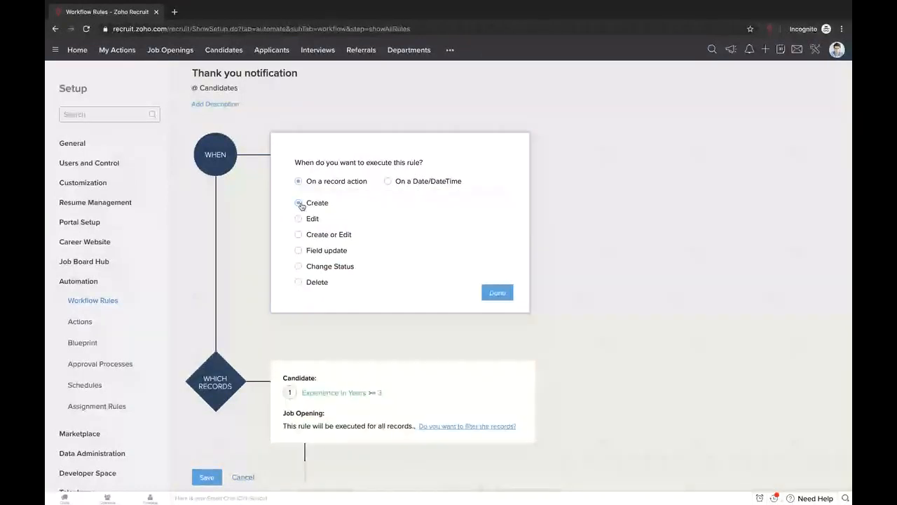
{"action": "left_click", "coordinate": [310, 219]}
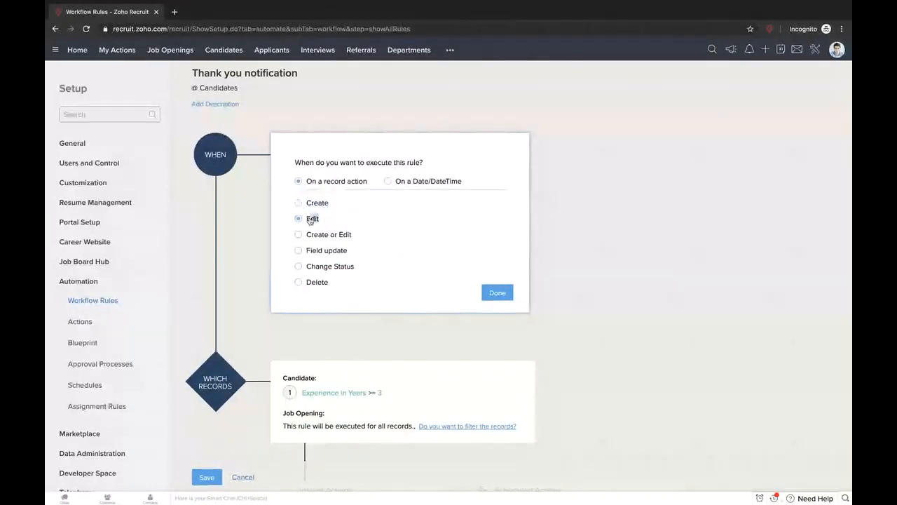
{"action": "left_click", "coordinate": [298, 235]}
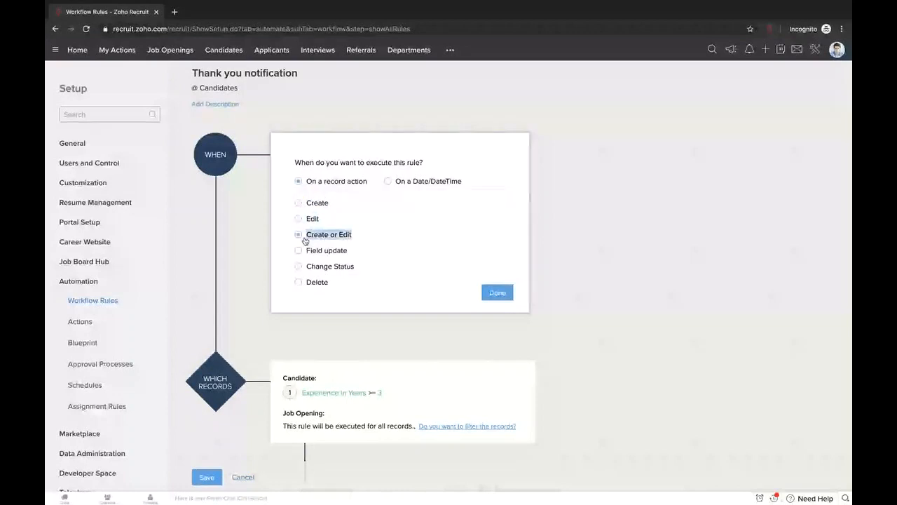
{"action": "left_click", "coordinate": [298, 203]}
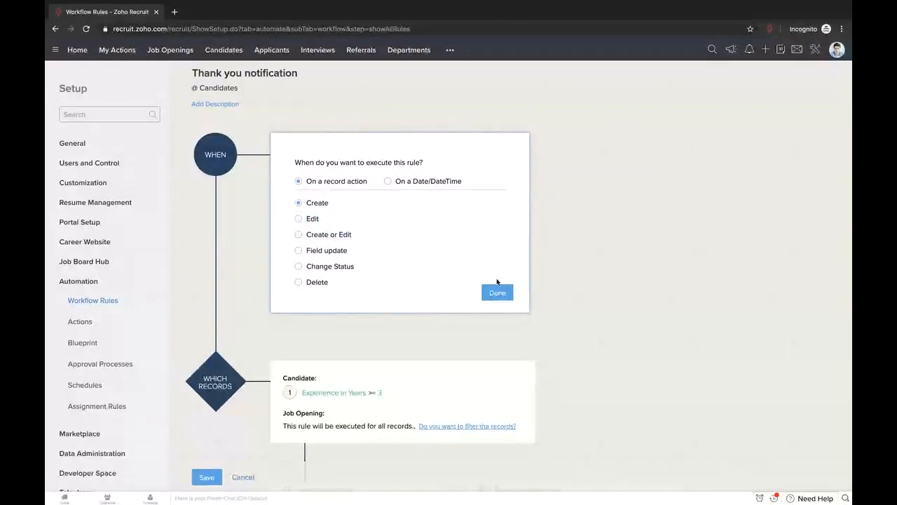
{"action": "left_click", "coordinate": [497, 292]}
{"action": "mouse_move", "coordinate": [415, 353]}
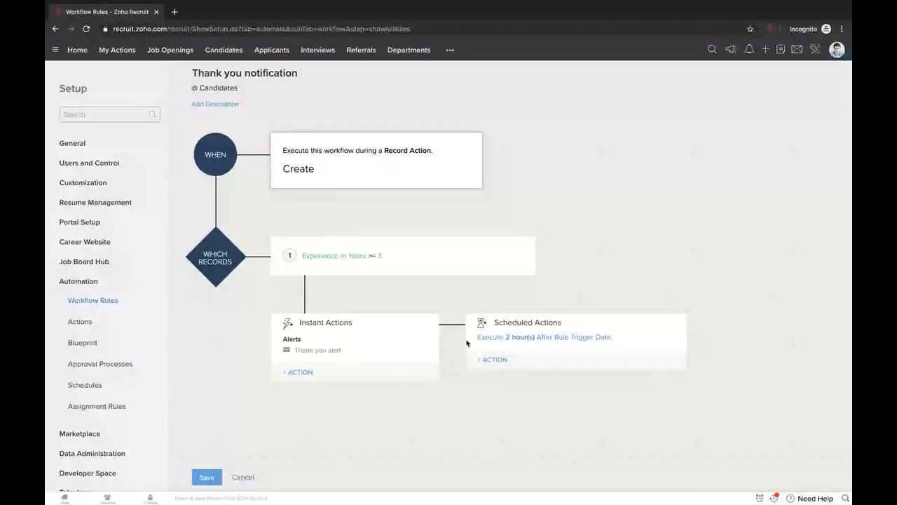
- Attach the Candidate Status Change Alert as a scheduled Send Email action
{"action": "left_click", "coordinate": [314, 373]}
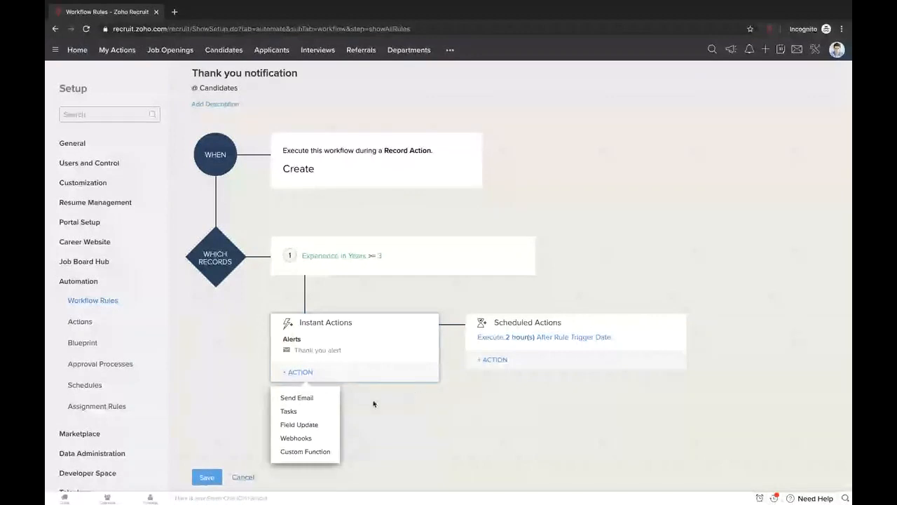
{"action": "left_click", "coordinate": [484, 394]}
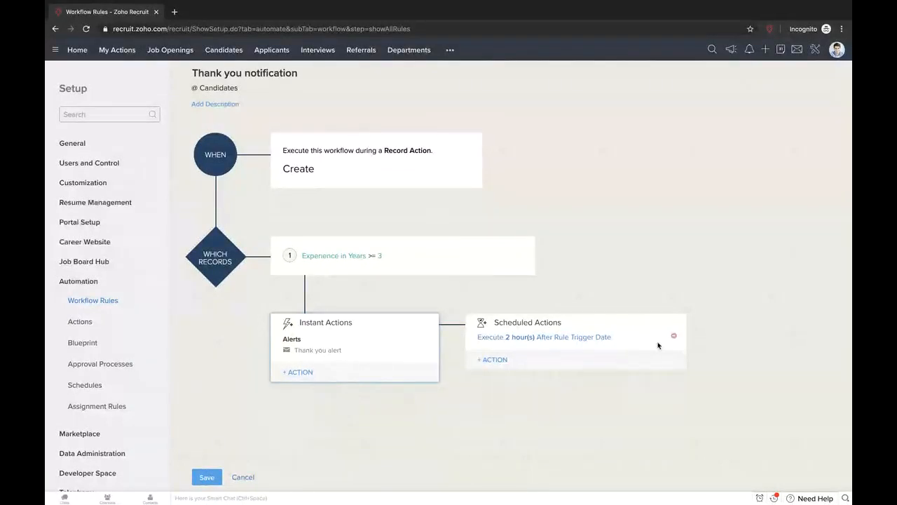
{"action": "left_click", "coordinate": [518, 366]}
{"action": "left_click", "coordinate": [510, 385]}
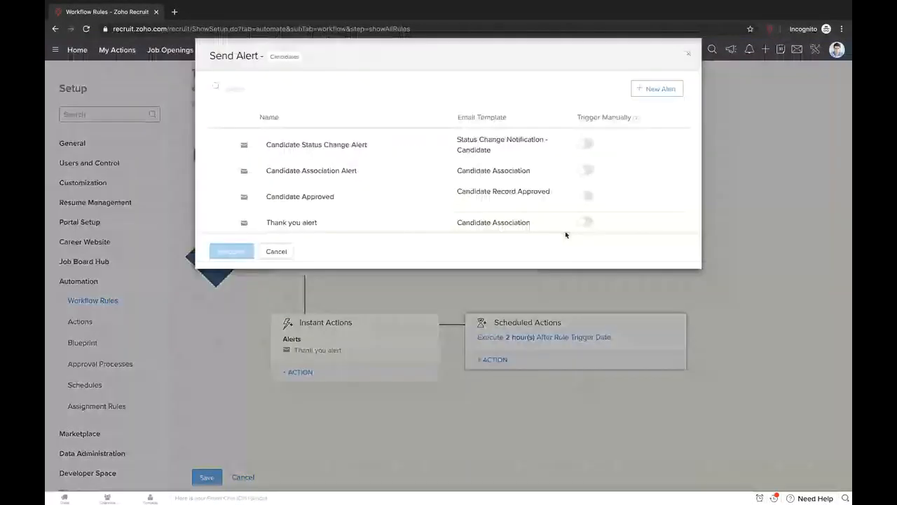
{"action": "left_click", "coordinate": [220, 145]}
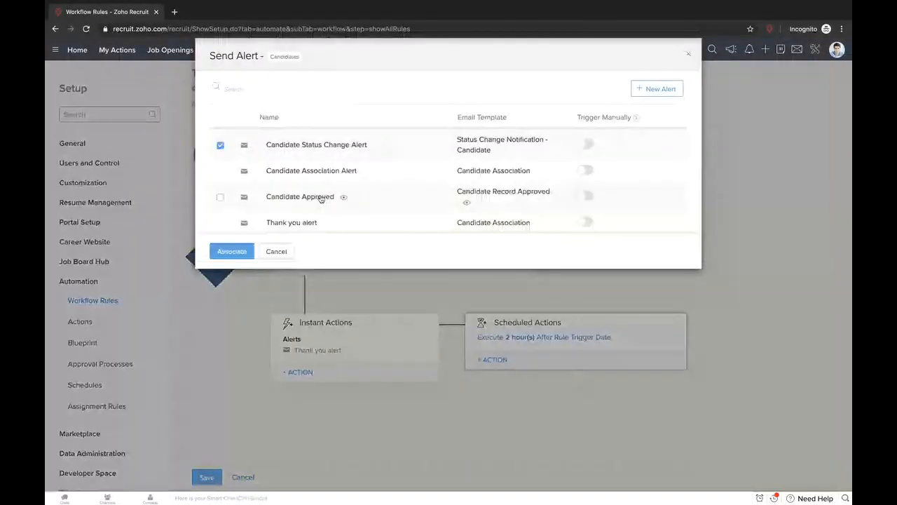
{"action": "left_click", "coordinate": [229, 252]}
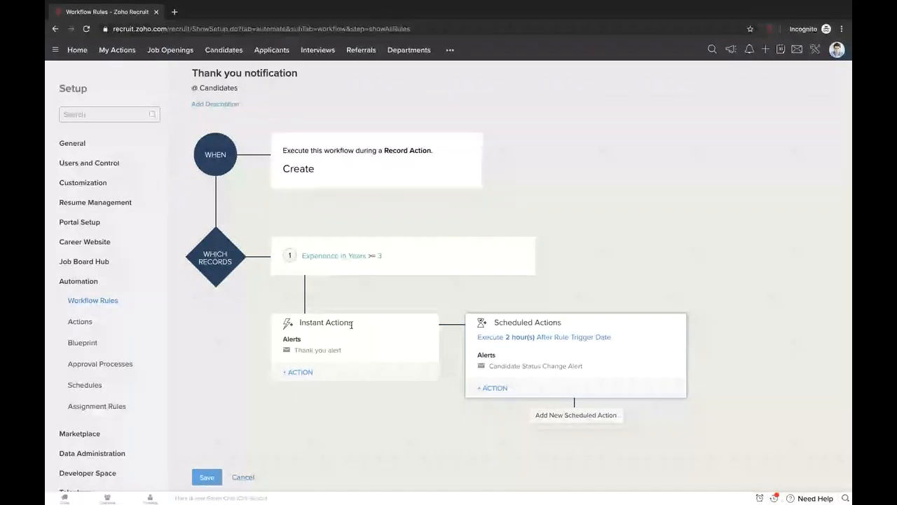
- Highlight the Instant Actions heading and the 2-hour scheduled line, then cancel the rule without saving
{"action": "left_click_drag", "start_coordinate": [351, 324], "coordinate": [292, 326]}
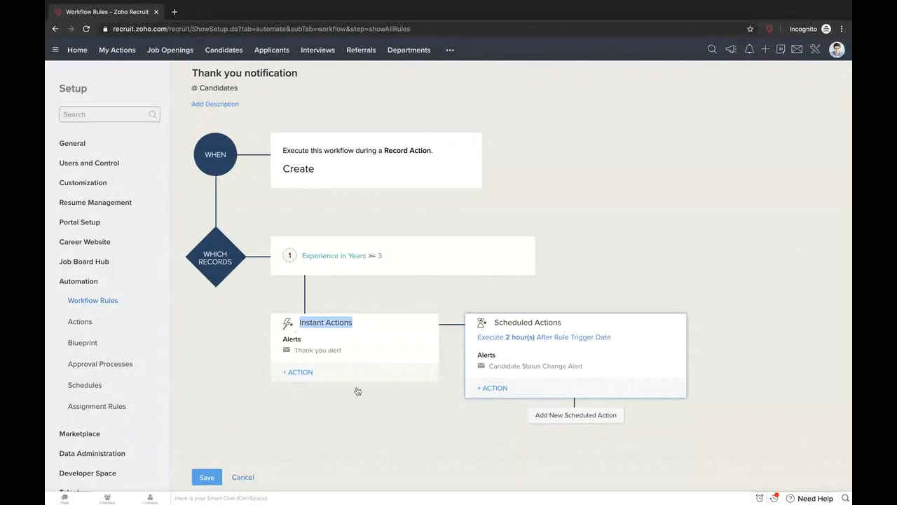
{"action": "left_click_drag", "start_coordinate": [476, 341], "coordinate": [612, 341]}
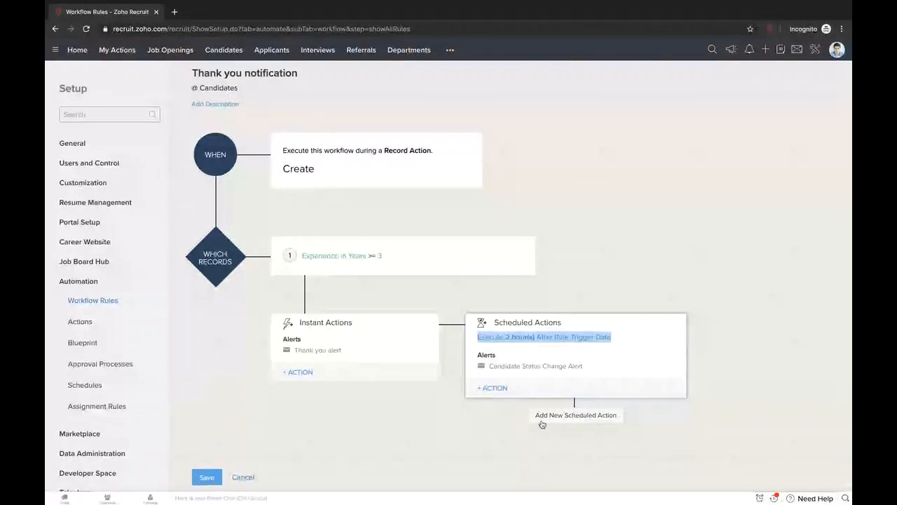
{"action": "scroll", "coordinate": [150, 71], "scroll_direction": "up", "scroll_amount": 1}
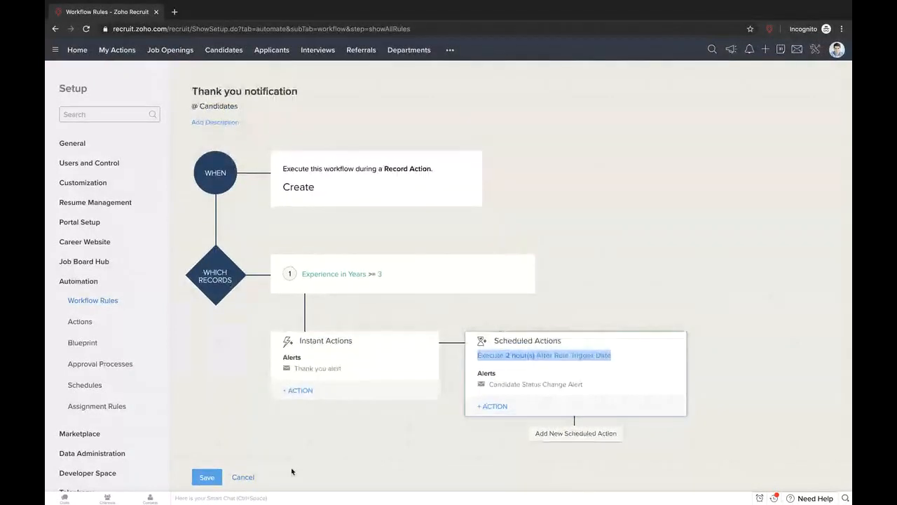
{"action": "left_click", "coordinate": [248, 478]}
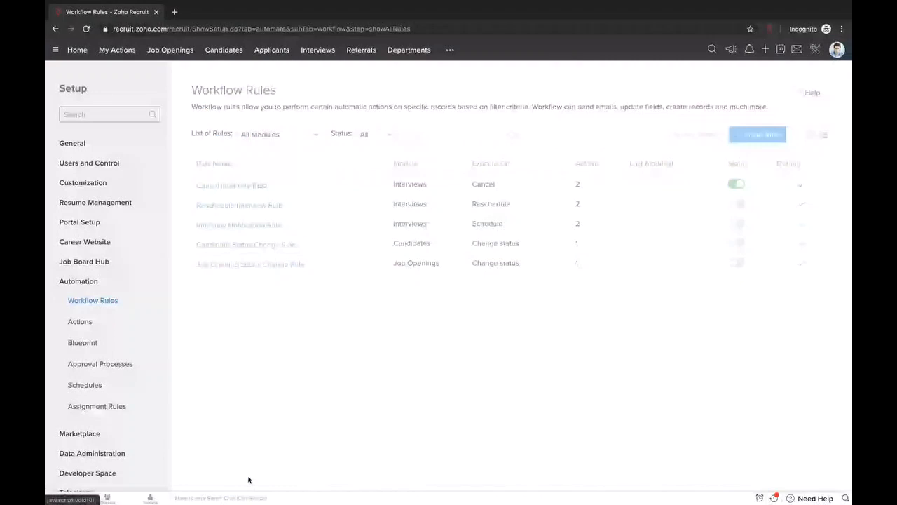
- Open the Candidate Status Change Rule's record conditions on the Job Opening tab
{"action": "left_click", "coordinate": [240, 246]}
{"action": "left_click", "coordinate": [479, 279]}
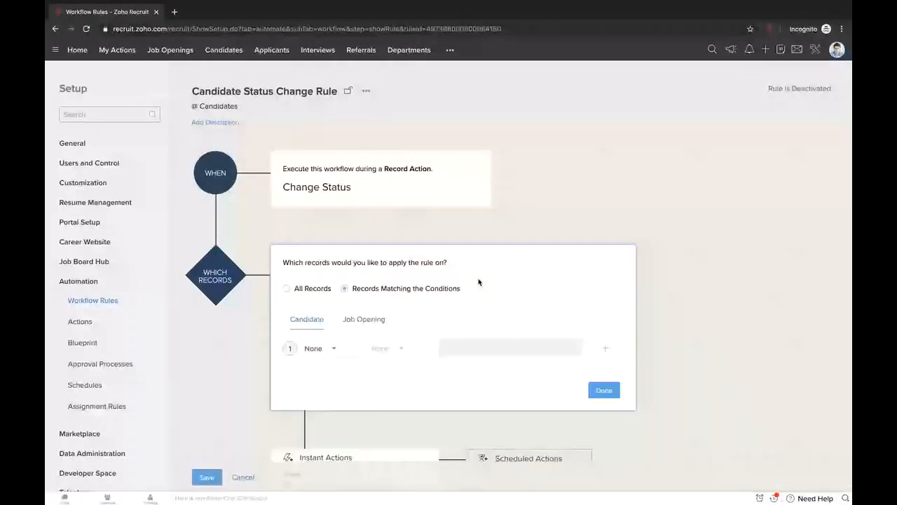
{"action": "scroll", "coordinate": [427, 263], "scroll_direction": "down", "scroll_amount": 1}
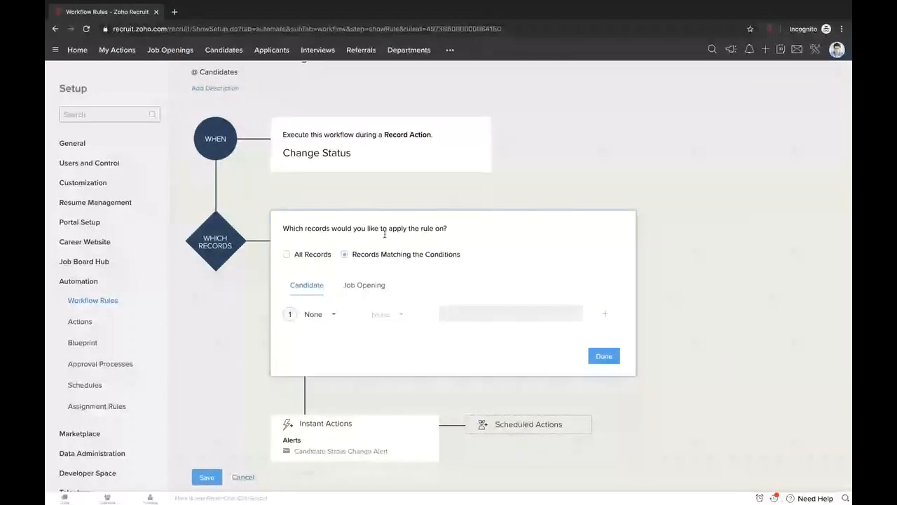
{"action": "left_click", "coordinate": [372, 293]}
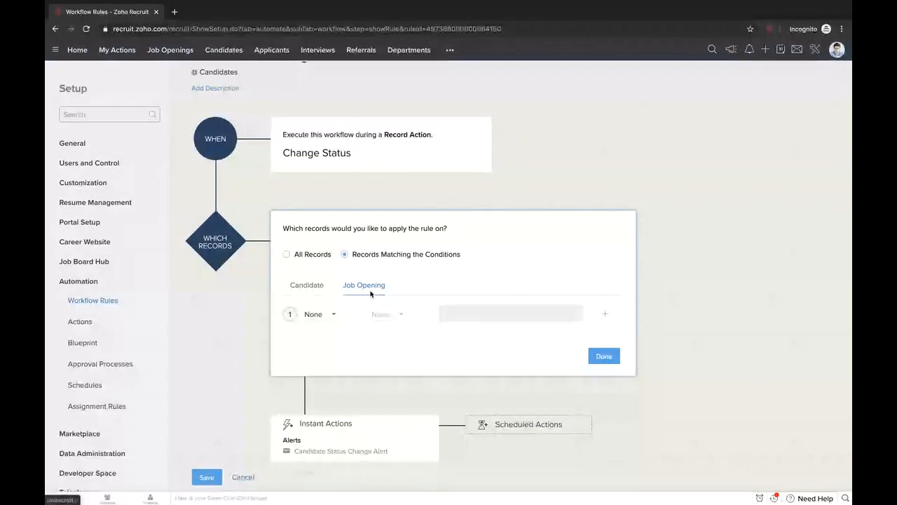
{"action": "left_click", "coordinate": [313, 314]}
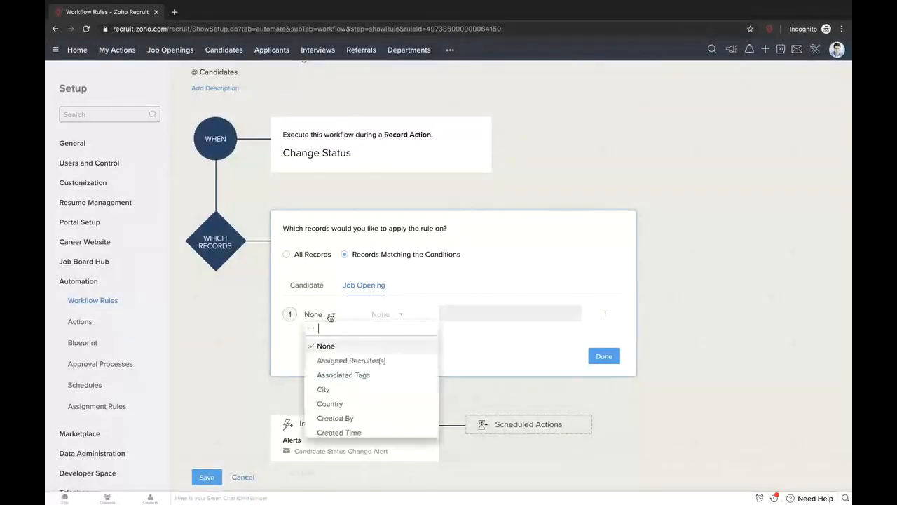
{"action": "scroll", "coordinate": [377, 383], "scroll_direction": "down", "scroll_amount": 1}
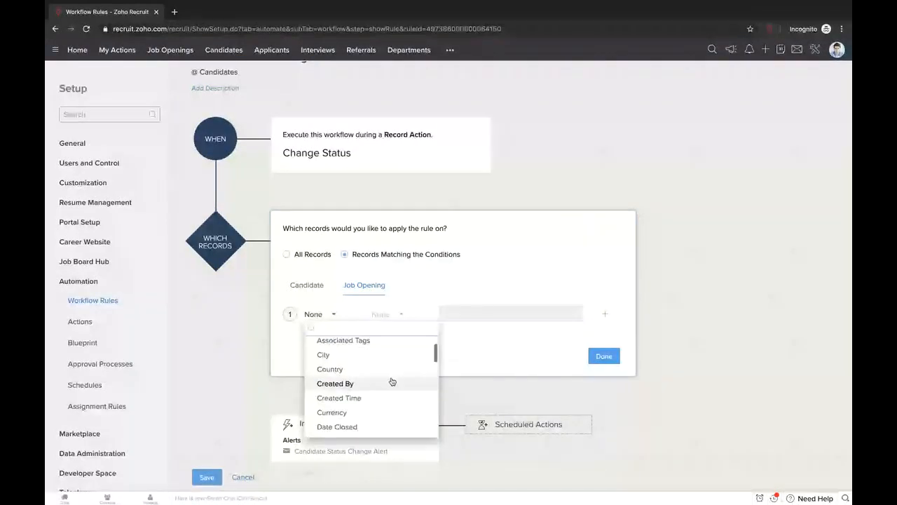
{"action": "left_click", "coordinate": [479, 340]}
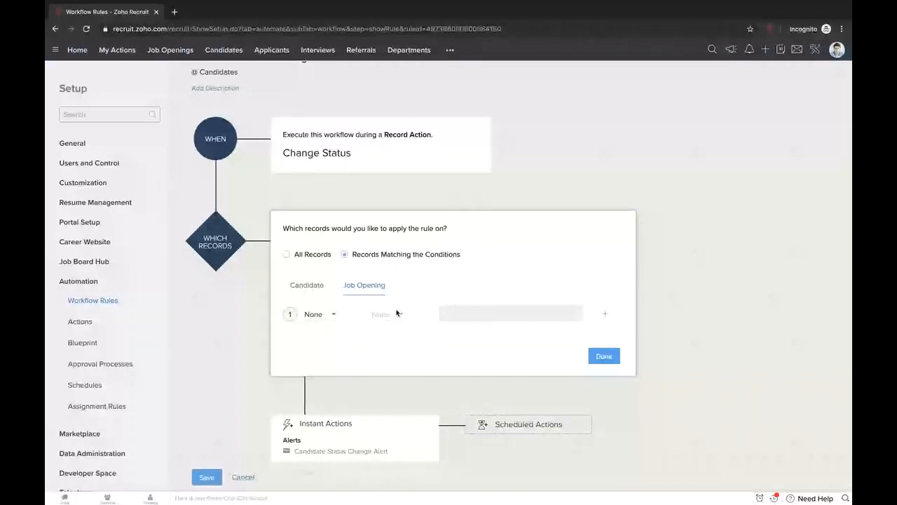
- Add two blank condition rows, switch the first connector to OR, and cancel the editor
{"action": "left_click", "coordinate": [606, 316]}
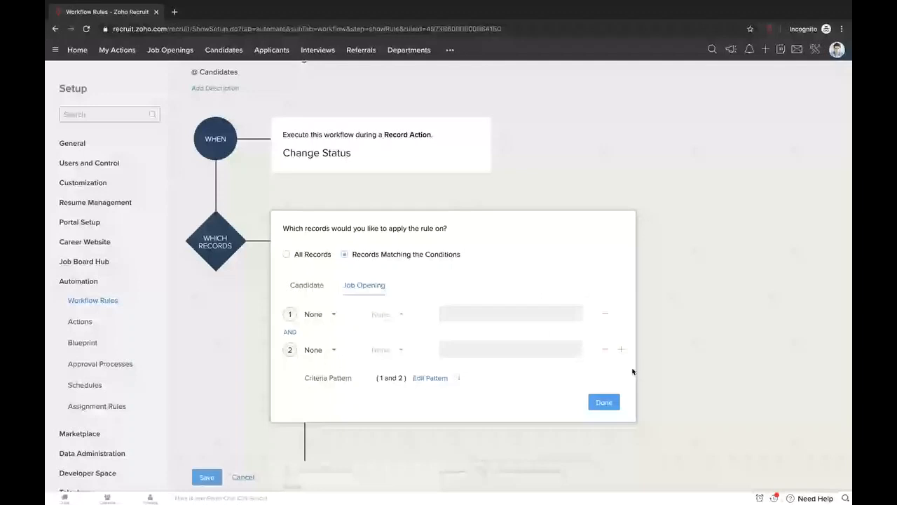
{"action": "left_click", "coordinate": [621, 349]}
{"action": "left_click", "coordinate": [289, 331]}
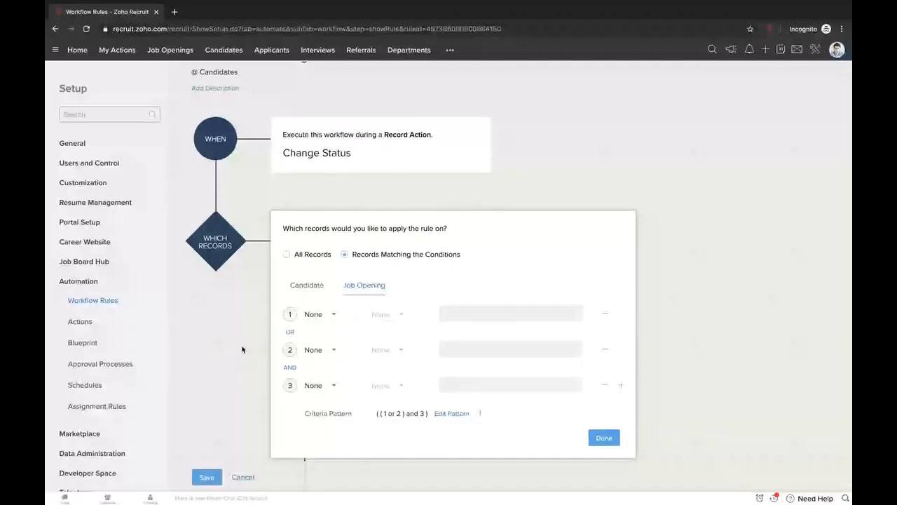
{"action": "scroll", "coordinate": [424, 337], "scroll_direction": "down", "scroll_amount": 3}
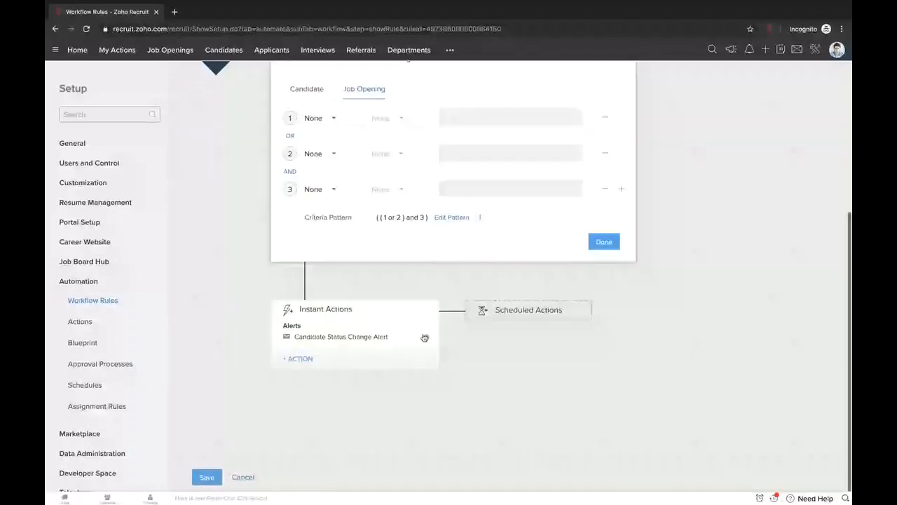
{"action": "left_click", "coordinate": [246, 476]}
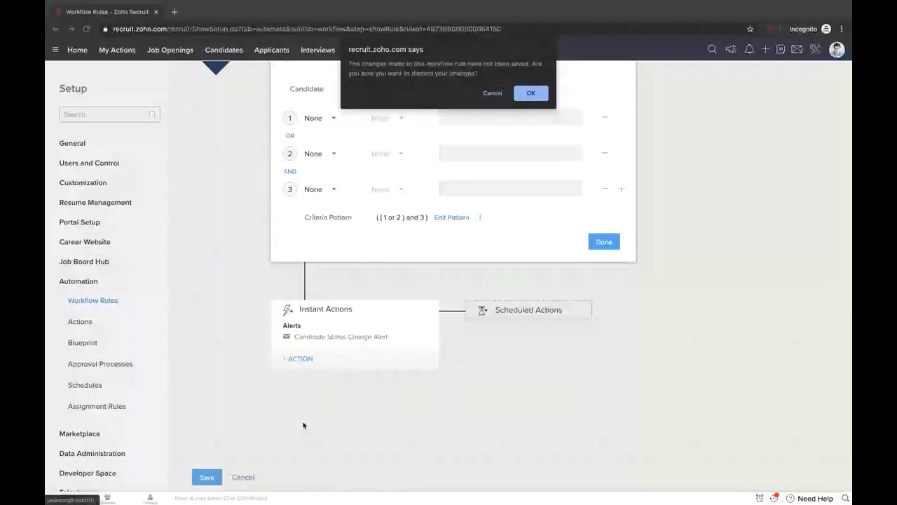
- Confirm discarding the unsaved rule changes and go to Automation Actions
{"action": "left_click", "coordinate": [531, 93]}
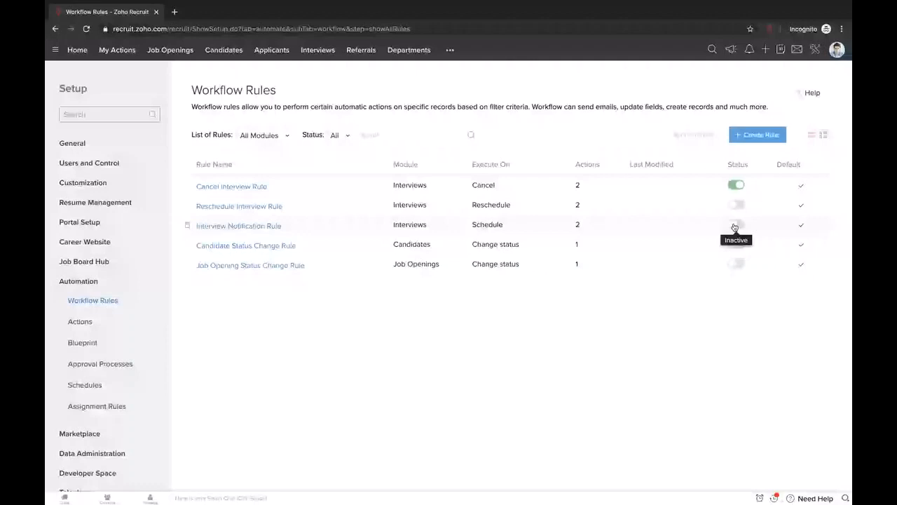
{"action": "left_click", "coordinate": [84, 324]}
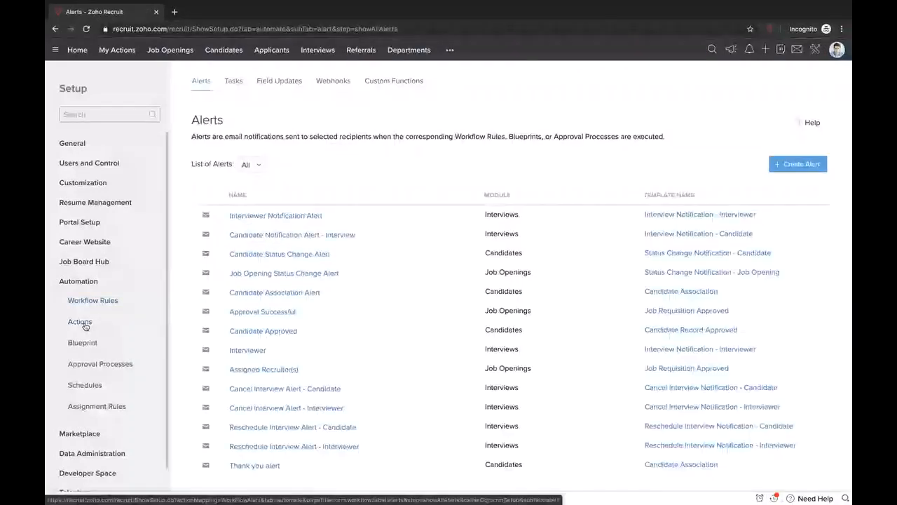
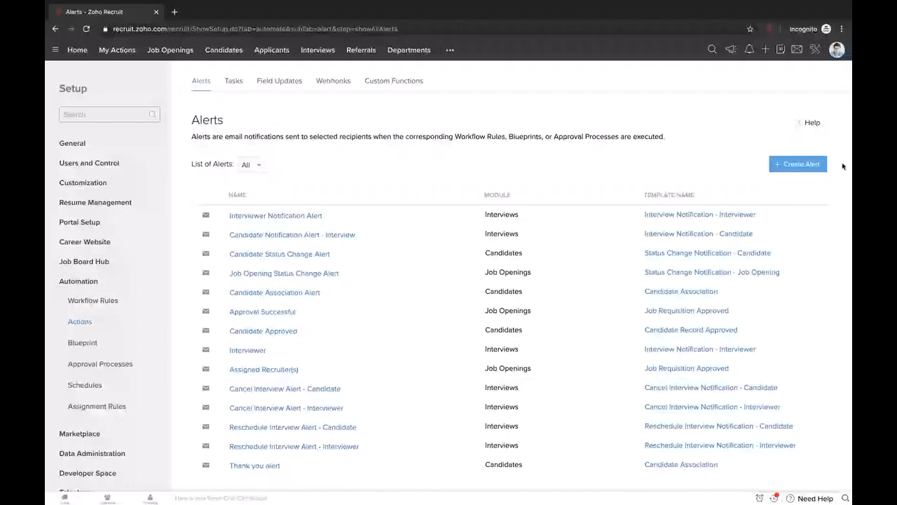
- Start a new Job Openings email alert, browse its email templates without choosing one, then view Tasks
{"action": "left_click", "coordinate": [806, 164]}
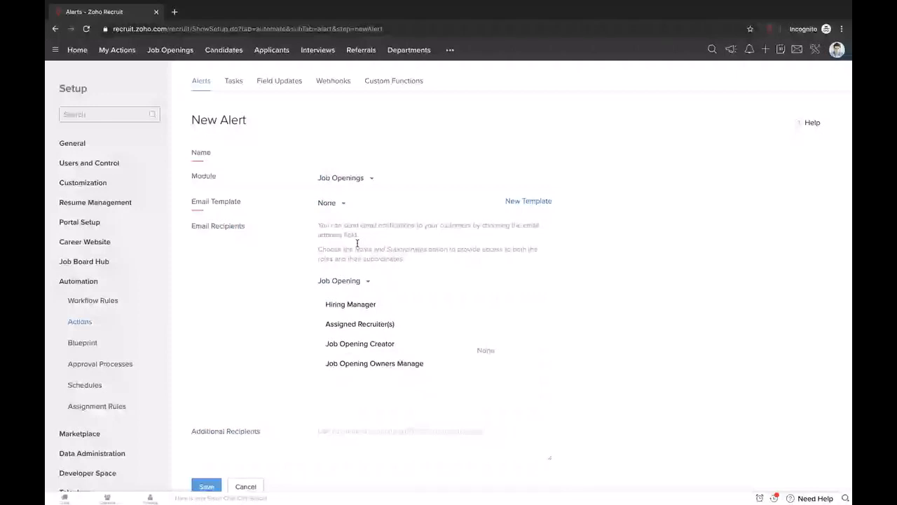
{"action": "left_click", "coordinate": [328, 203]}
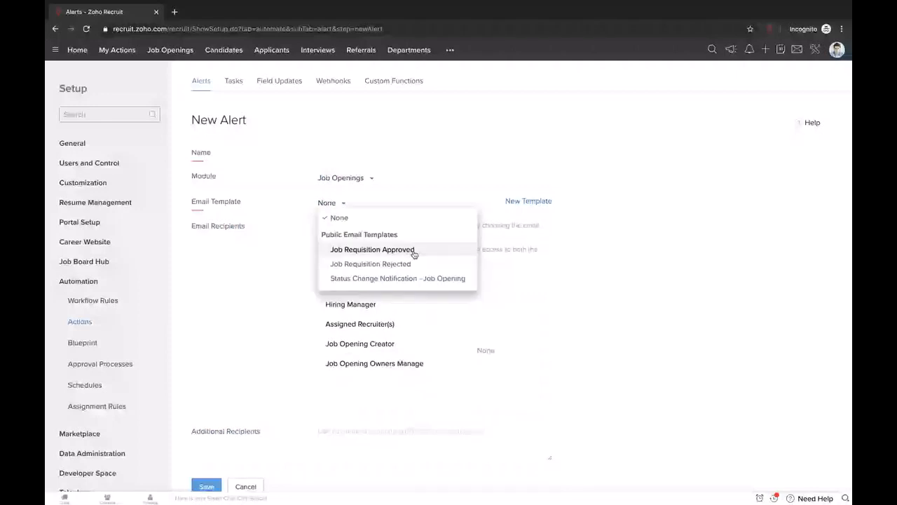
{"action": "left_click_drag", "start_coordinate": [587, 216], "coordinate": [539, 199]}
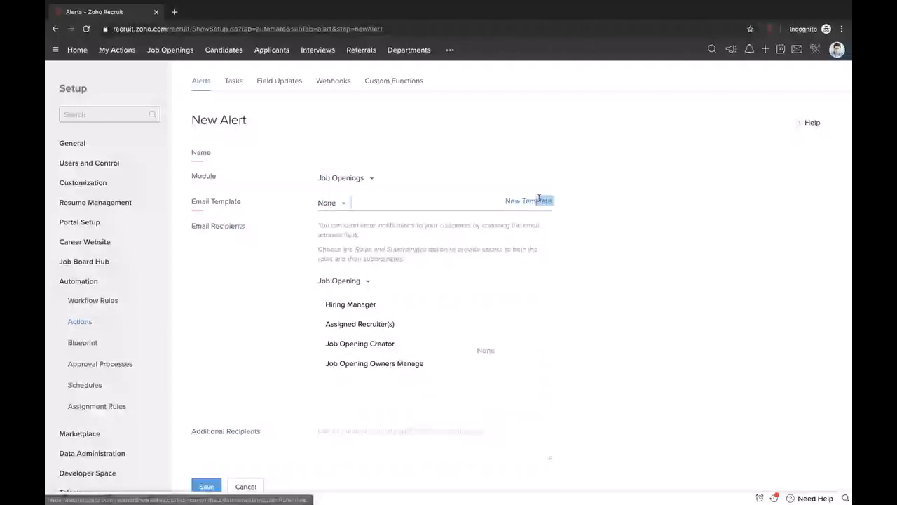
{"action": "left_click", "coordinate": [459, 277]}
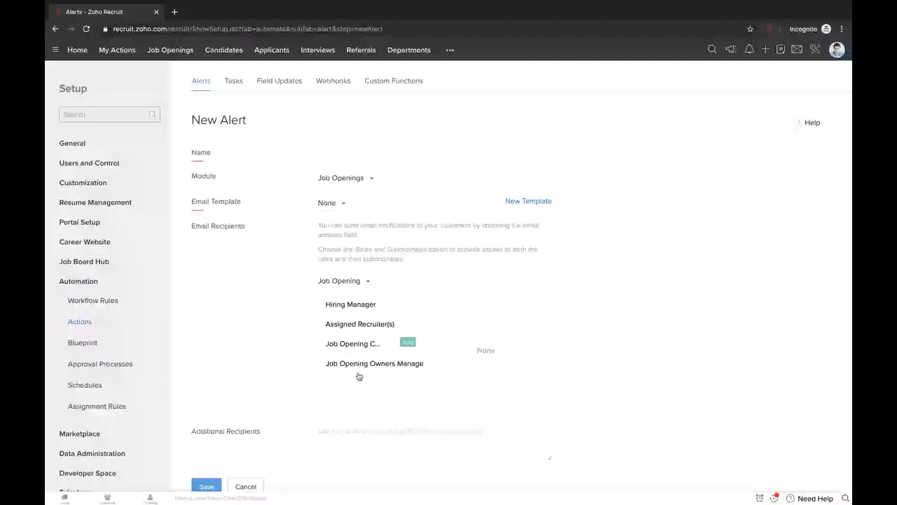
{"action": "scroll", "coordinate": [243, 481], "scroll_direction": "down", "scroll_amount": 1}
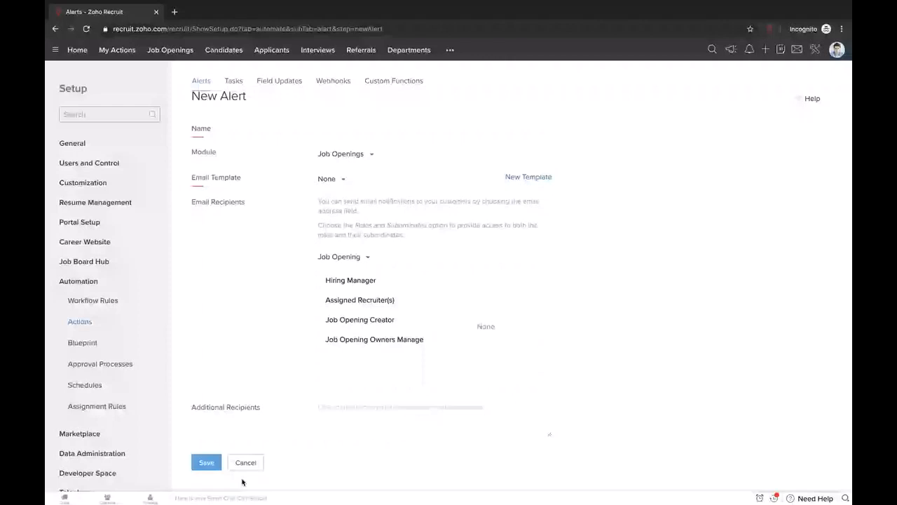
{"action": "left_click", "coordinate": [239, 84]}
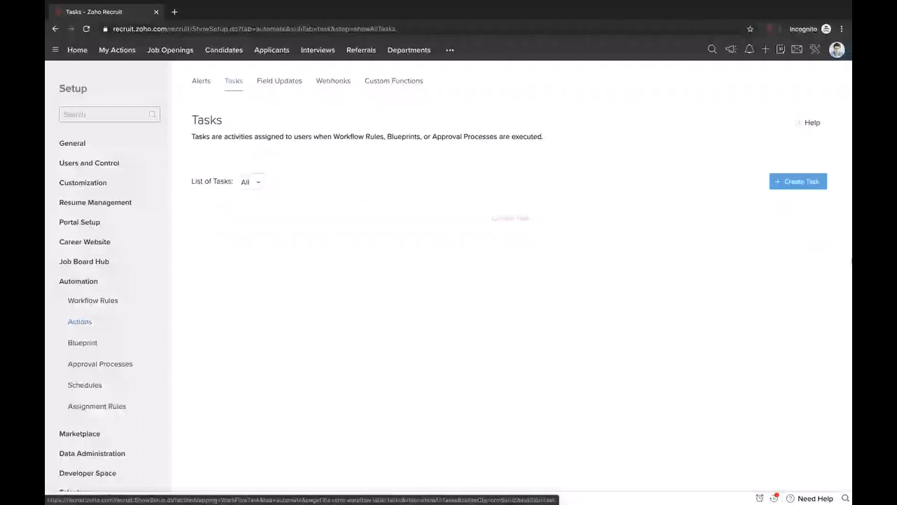
{"action": "left_click", "coordinate": [785, 184]}
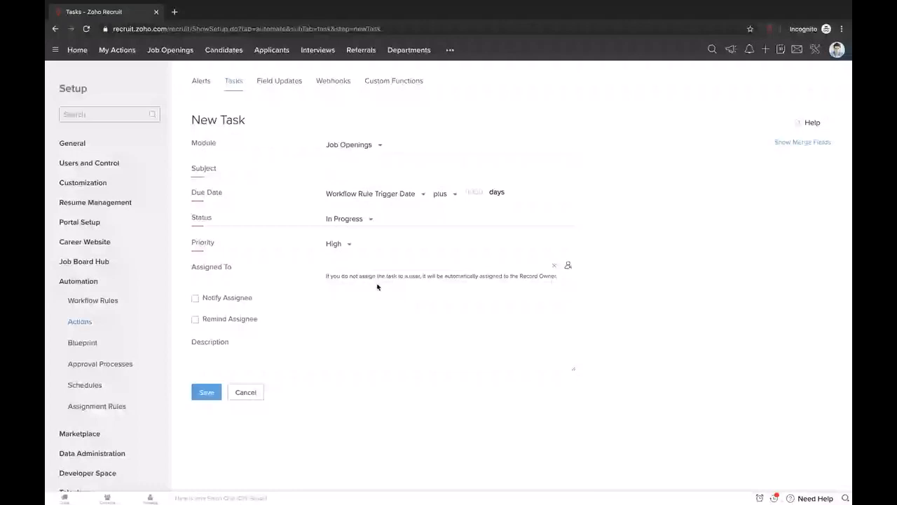
{"action": "left_click", "coordinate": [568, 265]}
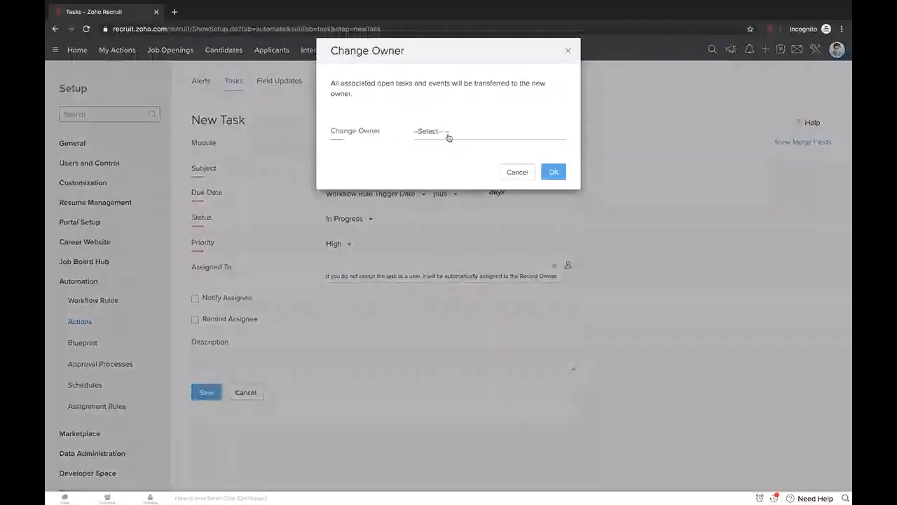
{"action": "left_click", "coordinate": [516, 171]}
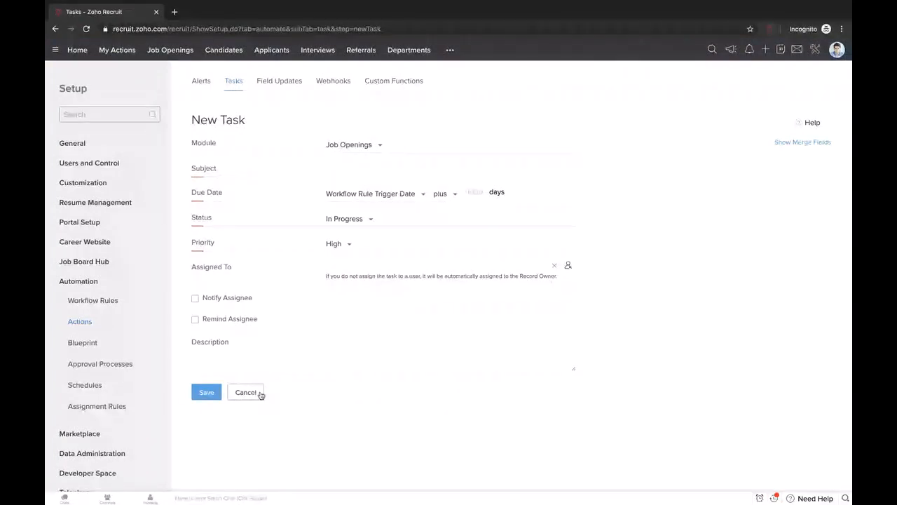
{"action": "left_click", "coordinate": [419, 195]}
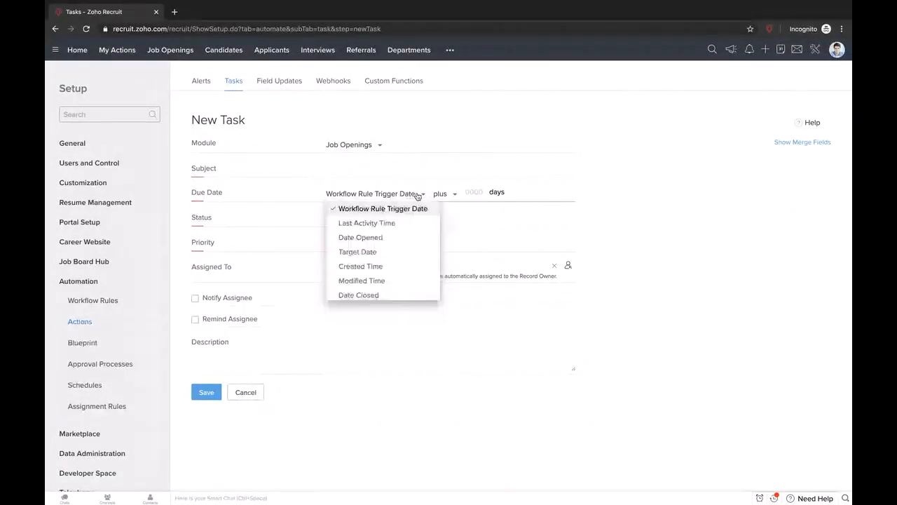
{"action": "scroll", "coordinate": [417, 290], "scroll_direction": "down", "scroll_amount": 1}
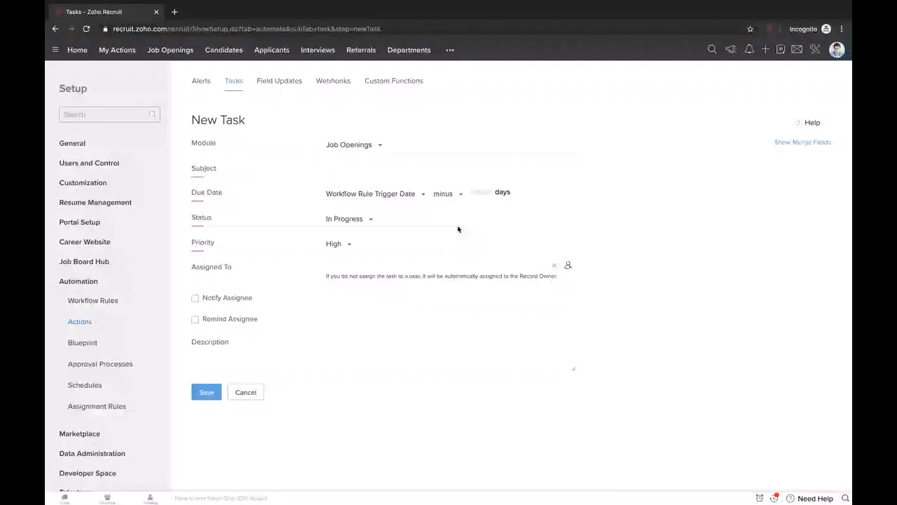
{"action": "left_click", "coordinate": [253, 390]}
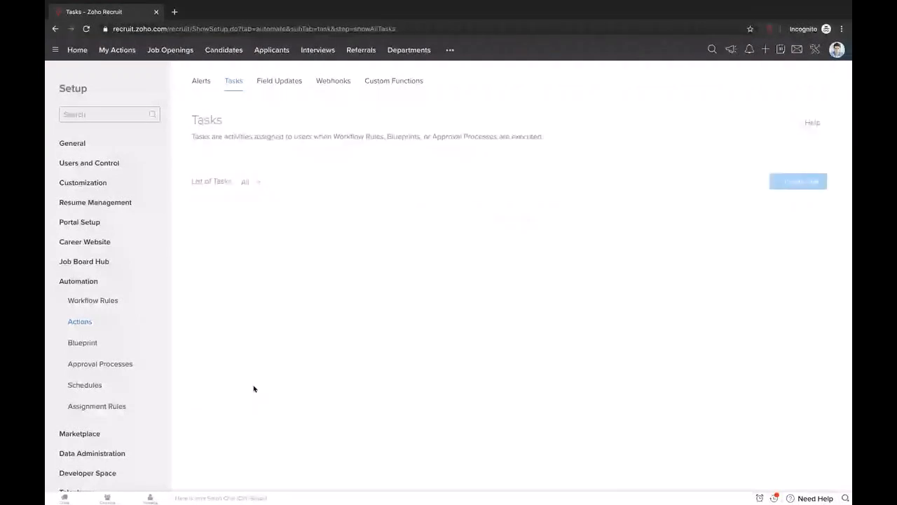
- Start configuring a new field update from the Field Updates list
{"action": "left_click", "coordinate": [293, 83]}
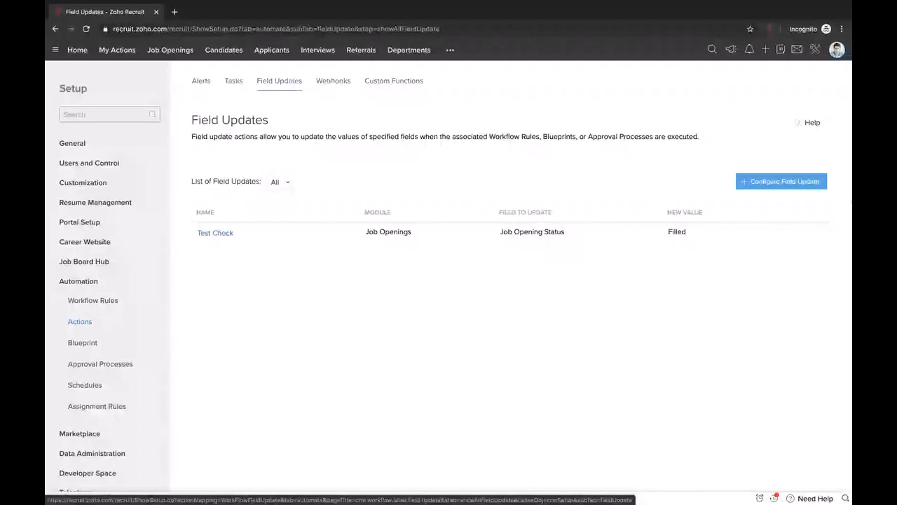
{"action": "left_click", "coordinate": [750, 186]}
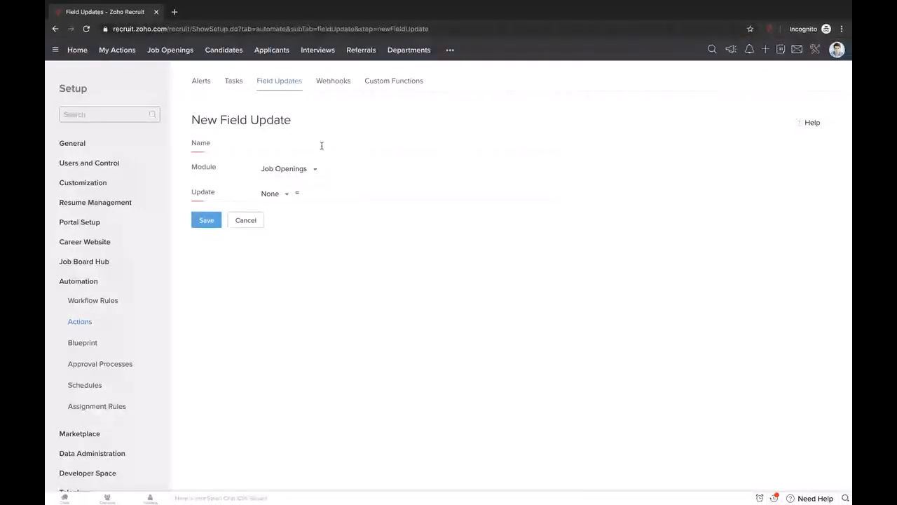
{"action": "left_click", "coordinate": [292, 146]}
- Set the field update's module to Candidates and browse the candidate fields available to update
{"action": "left_click", "coordinate": [295, 176]}
{"action": "left_click", "coordinate": [279, 213]}
{"action": "left_click", "coordinate": [271, 194]}
{"action": "left_click", "coordinate": [277, 196]}
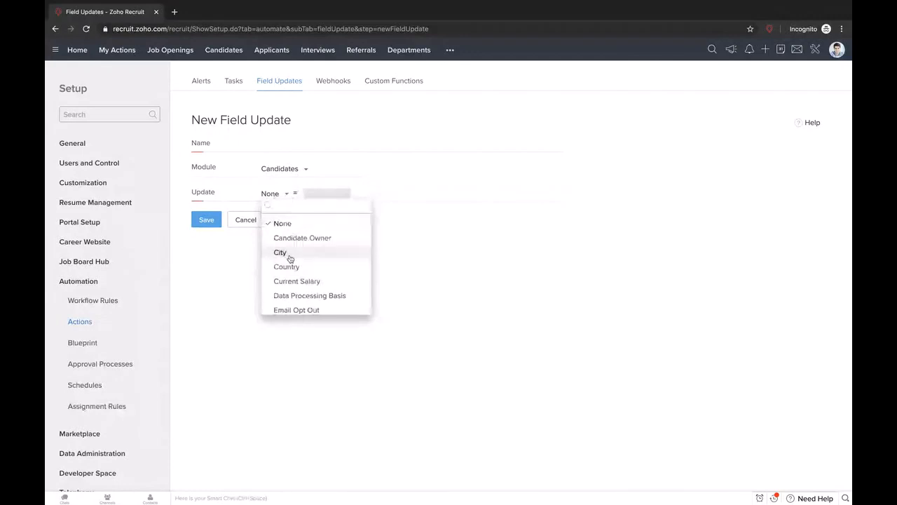
{"action": "scroll", "coordinate": [316, 274], "scroll_direction": "down", "scroll_amount": 2}
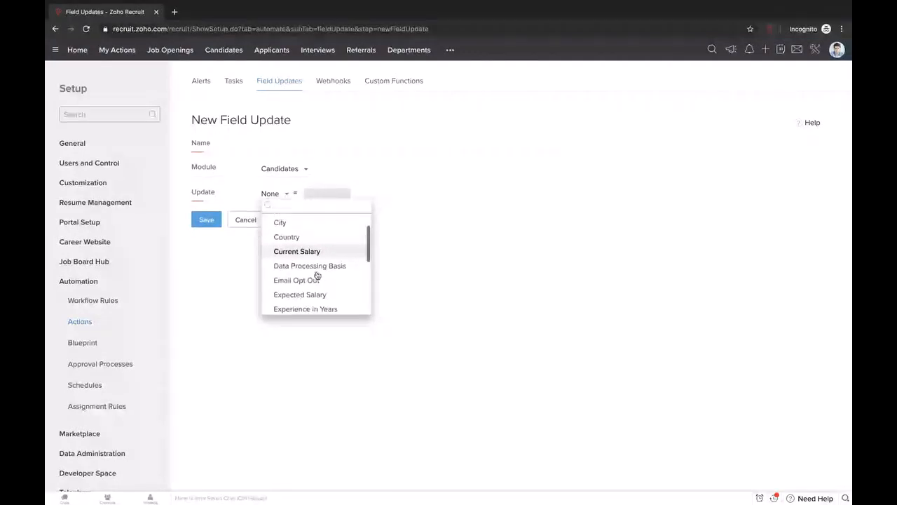
{"action": "scroll", "coordinate": [316, 274], "scroll_direction": "down", "scroll_amount": 3}
{"action": "scroll", "coordinate": [316, 275], "scroll_direction": "up", "scroll_amount": 5}
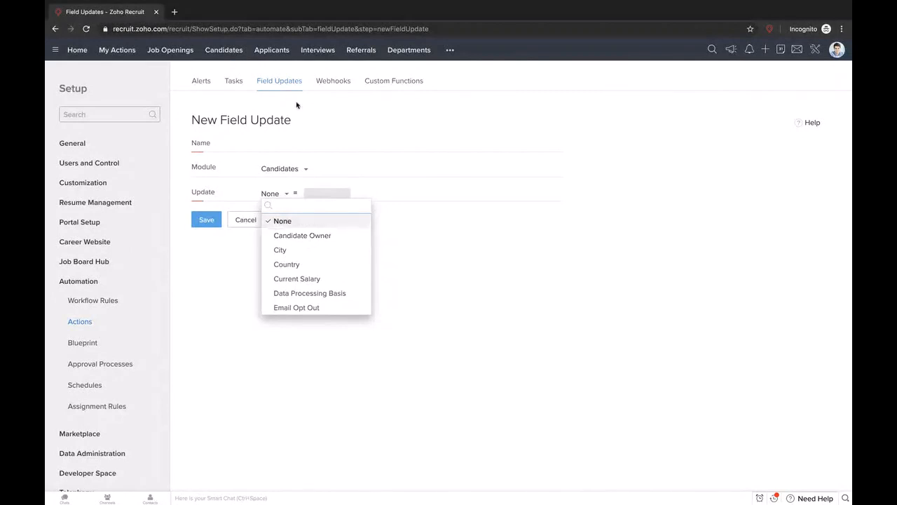
{"action": "left_click", "coordinate": [300, 142]}
{"action": "type", "text": "Update owner"}
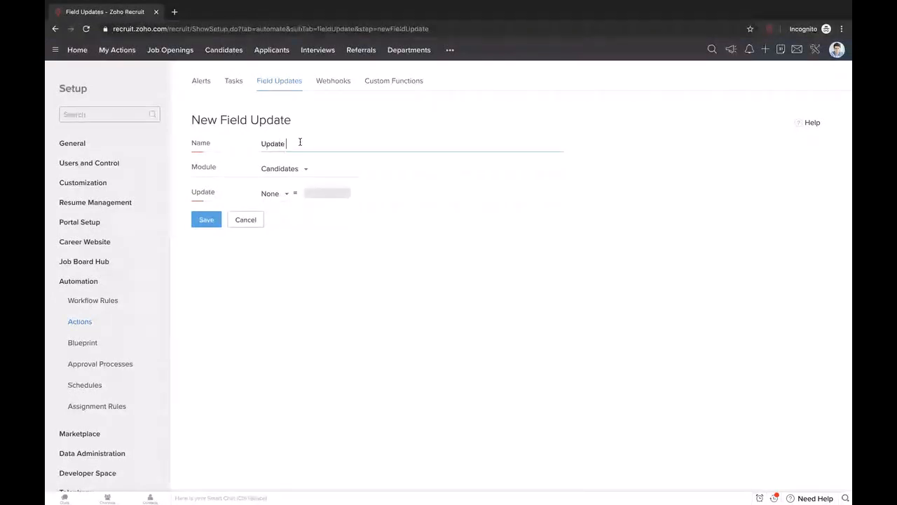
{"action": "left_click", "coordinate": [285, 192]}
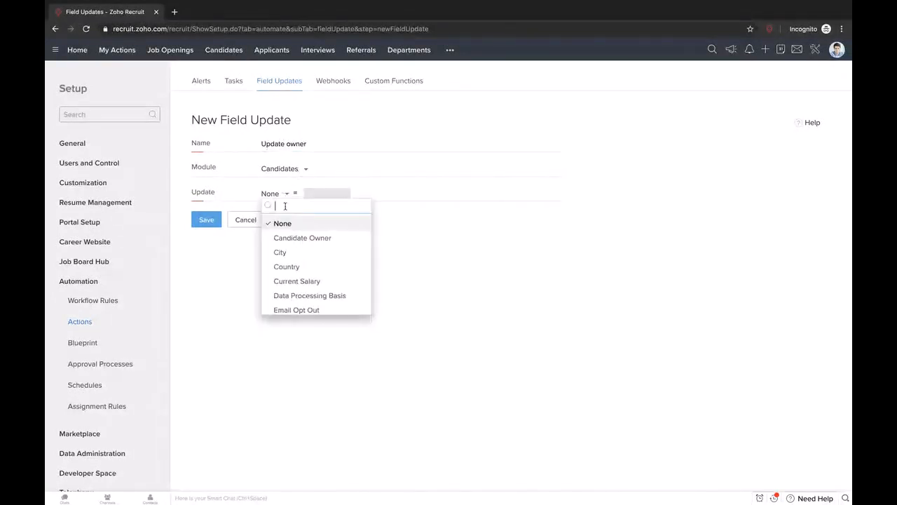
{"action": "left_click", "coordinate": [300, 236]}
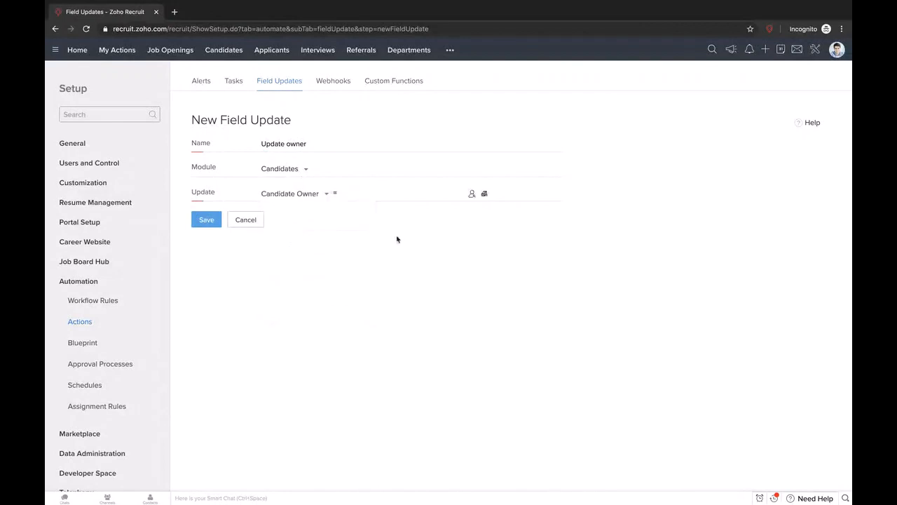
{"action": "left_click", "coordinate": [472, 195]}
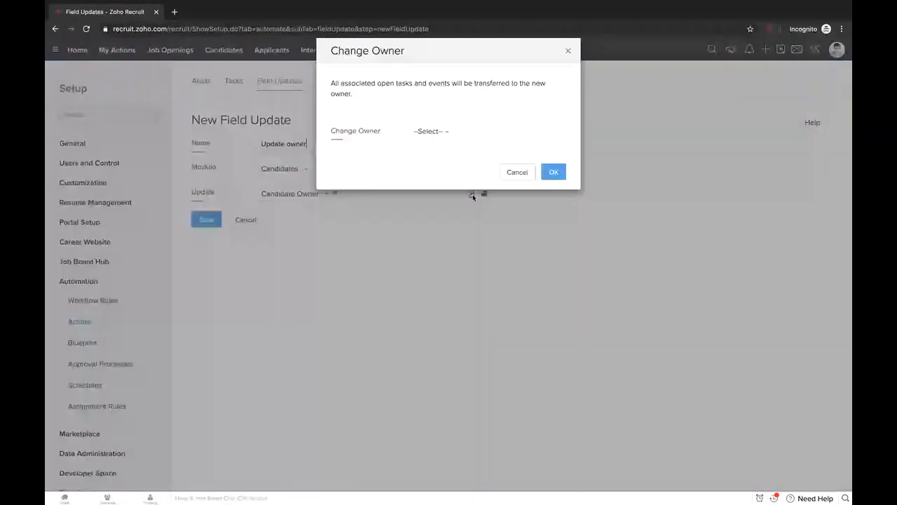
{"action": "left_click", "coordinate": [443, 134]}
{"action": "left_click", "coordinate": [377, 181]}
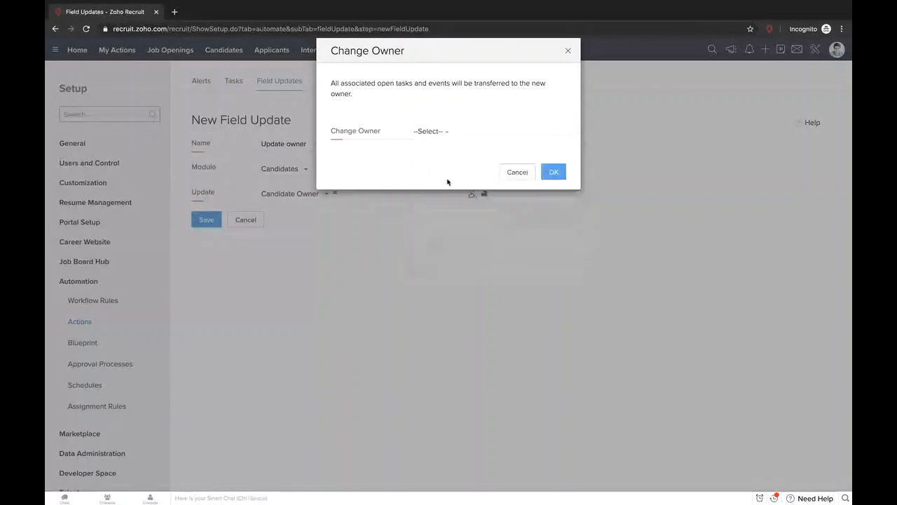
{"action": "left_click", "coordinate": [524, 171]}
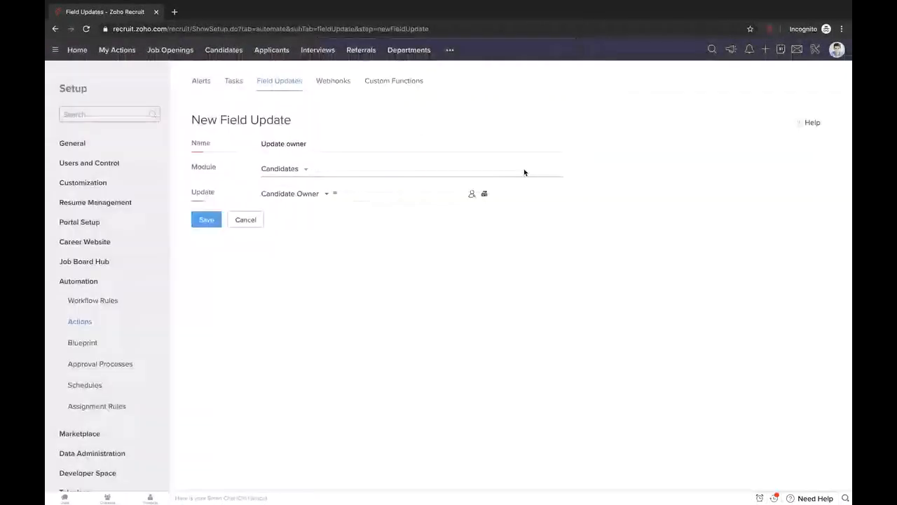
{"action": "left_click", "coordinate": [319, 197]}
{"action": "scroll", "coordinate": [333, 281], "scroll_direction": "down", "scroll_amount": 2}
{"action": "scroll", "coordinate": [332, 283], "scroll_direction": "down", "scroll_amount": 1}
{"action": "left_click", "coordinate": [326, 250]}
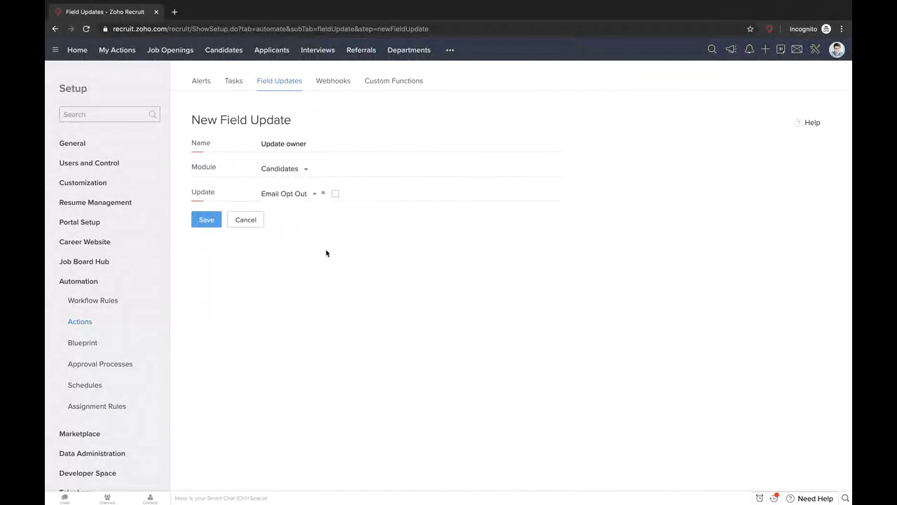
{"action": "left_click", "coordinate": [335, 194]}
{"action": "left_click", "coordinate": [301, 194]}
{"action": "scroll", "coordinate": [319, 293], "scroll_direction": "down", "scroll_amount": 3}
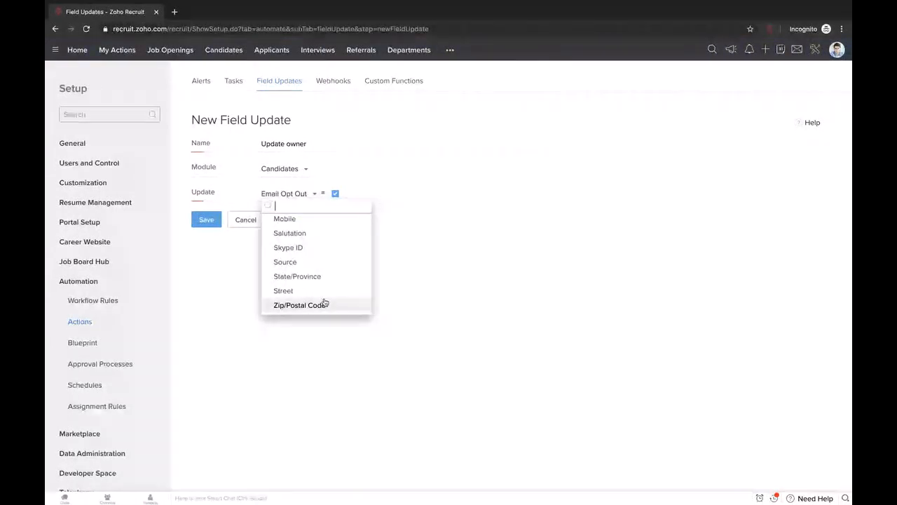
{"action": "scroll", "coordinate": [311, 234], "scroll_direction": "up", "scroll_amount": 4}
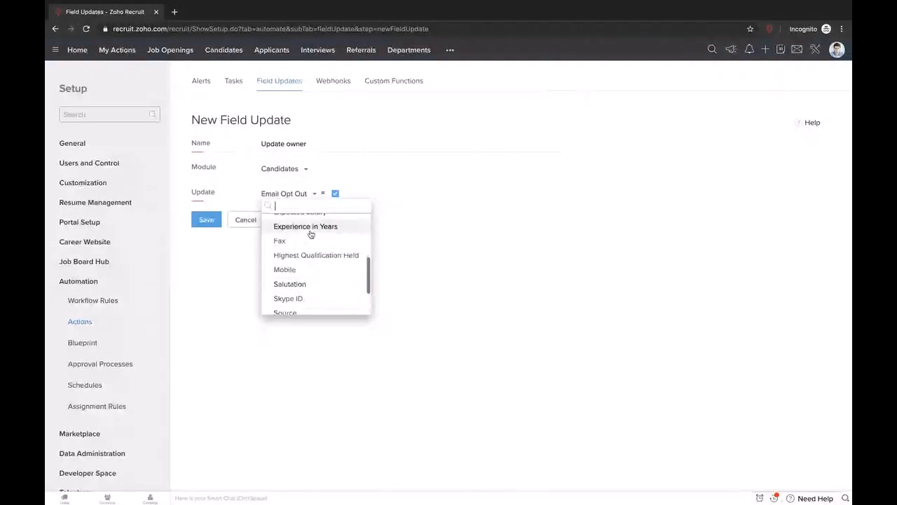
{"action": "scroll", "coordinate": [312, 234], "scroll_direction": "down", "scroll_amount": 3}
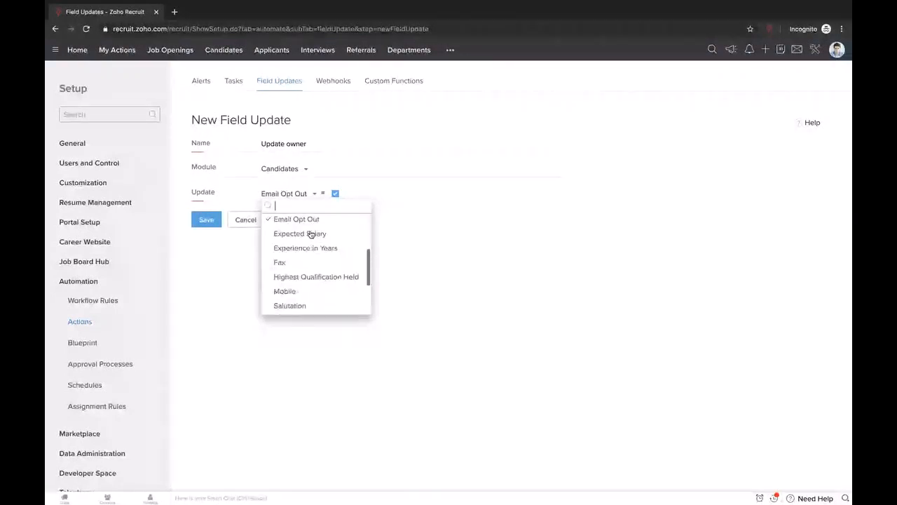
{"action": "scroll", "coordinate": [310, 266], "scroll_direction": "up", "scroll_amount": 4}
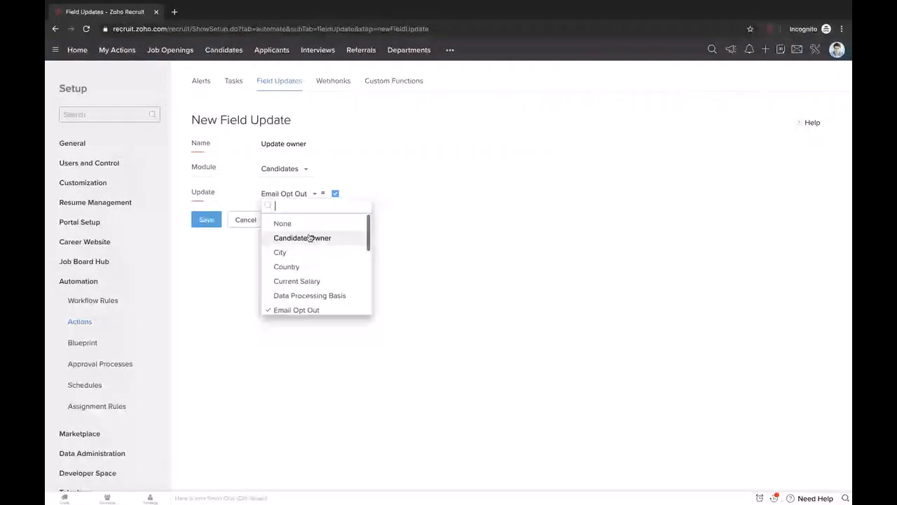
{"action": "scroll", "coordinate": [311, 245], "scroll_direction": "down", "scroll_amount": 1}
{"action": "scroll", "coordinate": [314, 270], "scroll_direction": "up", "scroll_amount": 1}
{"action": "scroll", "coordinate": [319, 271], "scroll_direction": "down", "scroll_amount": 1}
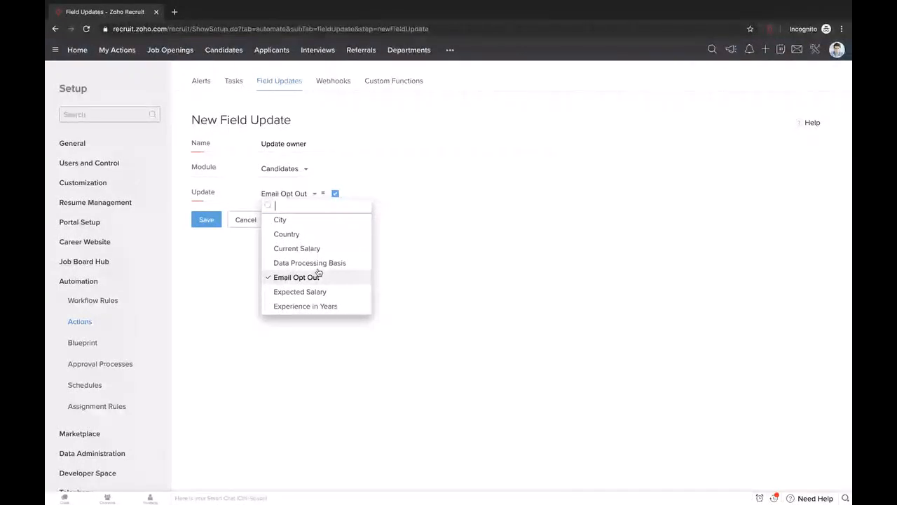
{"action": "scroll", "coordinate": [319, 272], "scroll_direction": "up", "scroll_amount": 1}
{"action": "left_click", "coordinate": [399, 237]}
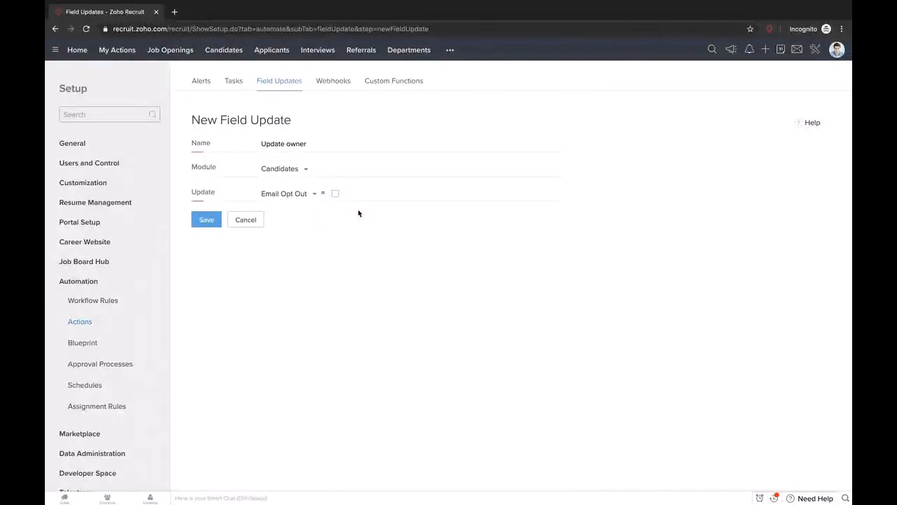
- Switch the module to Job Openings, target Date Opened, and delete the 'Update owner' name
{"action": "left_click", "coordinate": [302, 169]}
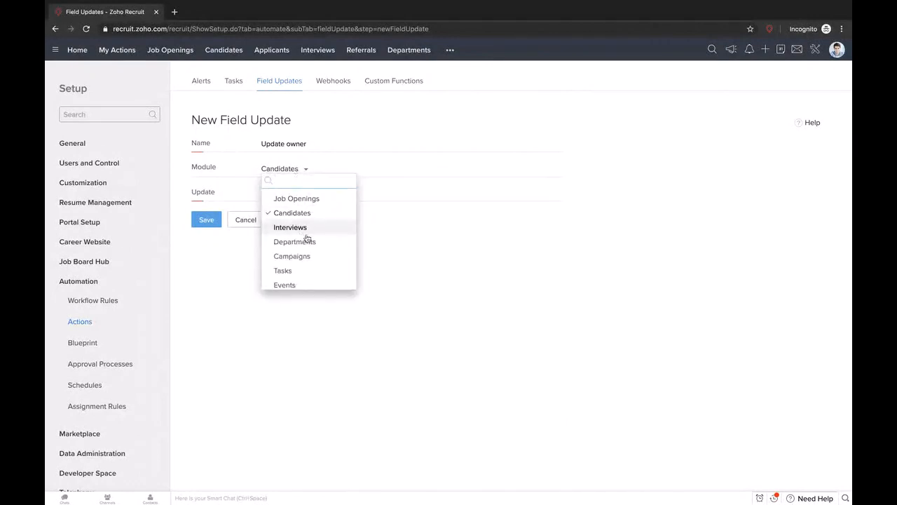
{"action": "left_click", "coordinate": [315, 200]}
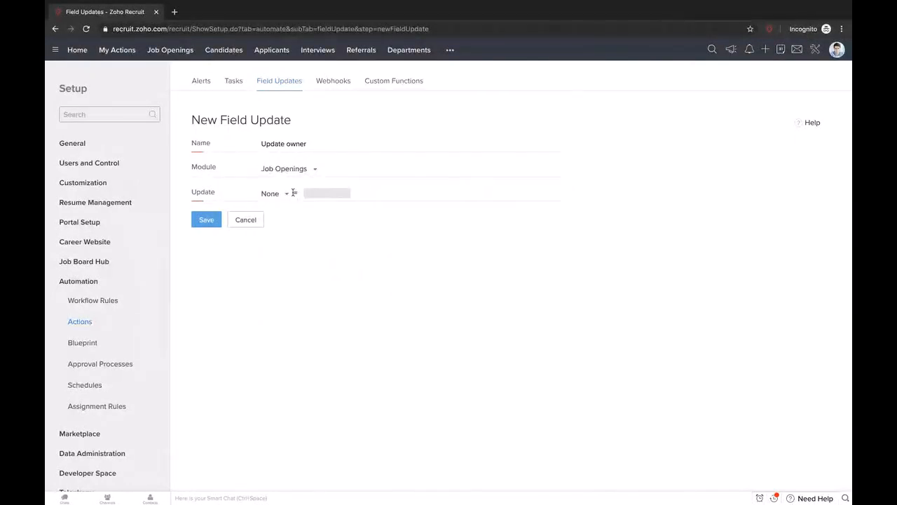
{"action": "left_click", "coordinate": [290, 195]}
{"action": "left_click", "coordinate": [295, 267]}
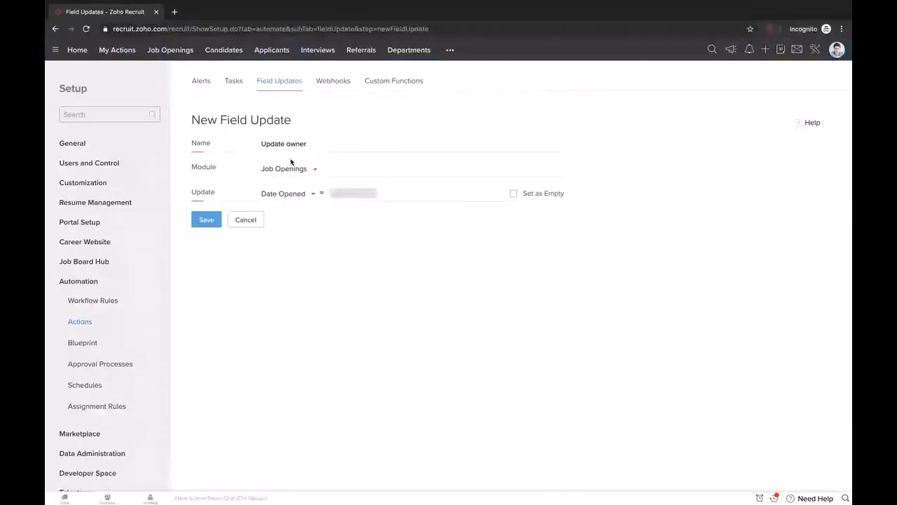
{"action": "left_click_drag", "start_coordinate": [315, 144], "coordinate": [237, 145]}
{"action": "key", "text": "BackSpace"}
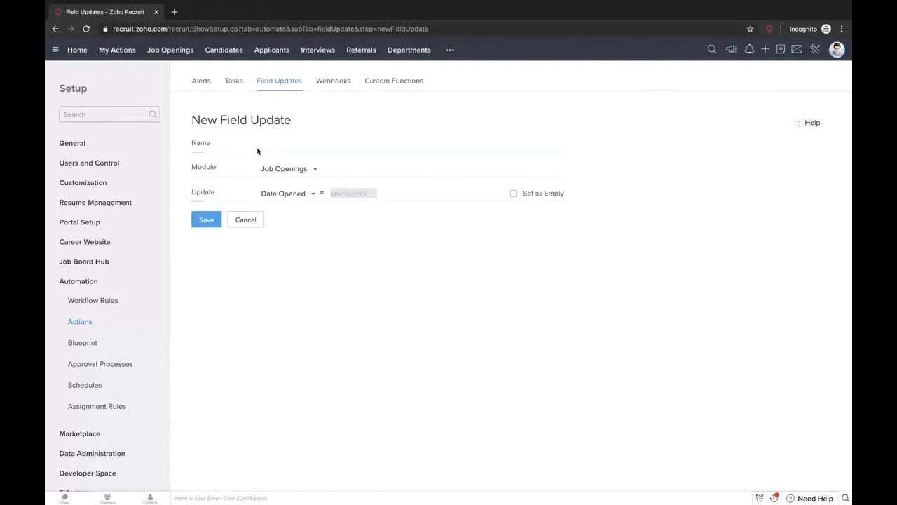
- Keep Date Opened as the field and set its new value to the Execution Day
{"action": "left_click", "coordinate": [302, 197]}
{"action": "scroll", "coordinate": [304, 276], "scroll_direction": "down", "scroll_amount": 5}
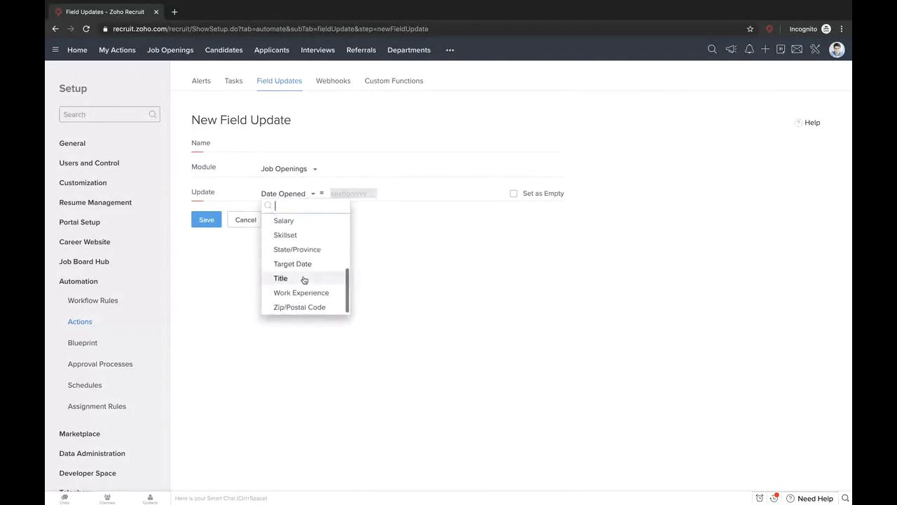
{"action": "scroll", "coordinate": [305, 279], "scroll_direction": "up", "scroll_amount": 5}
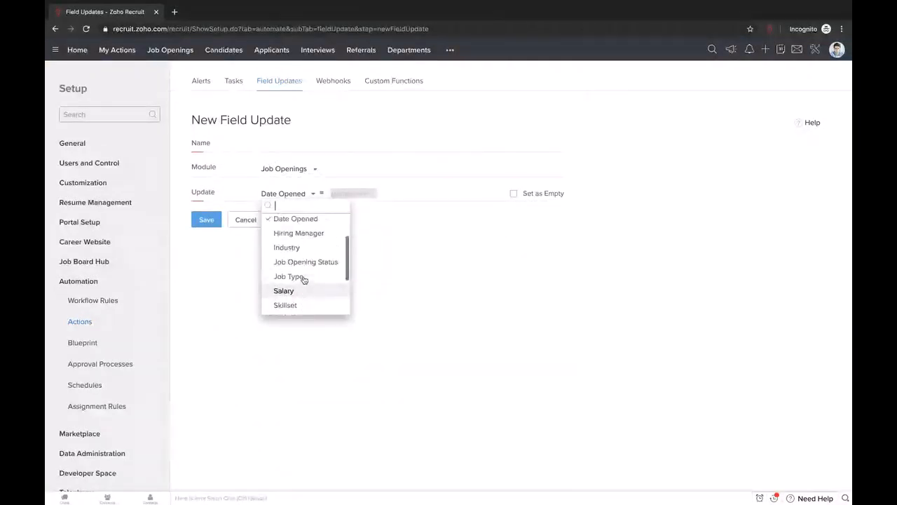
{"action": "left_click", "coordinate": [298, 256]}
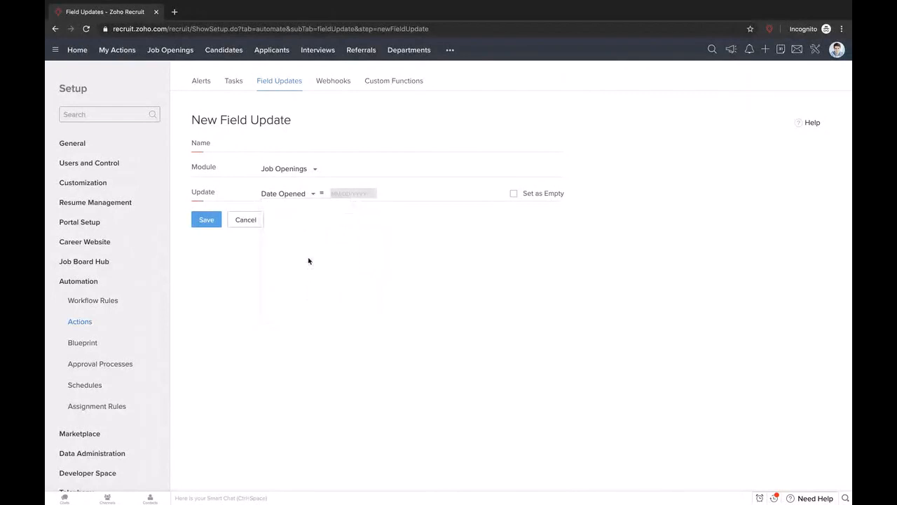
{"action": "left_click", "coordinate": [354, 192]}
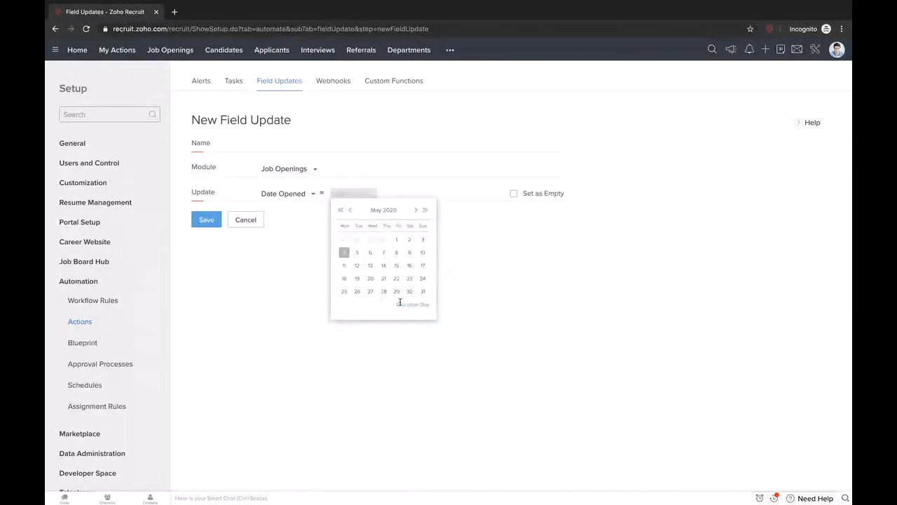
{"action": "double_click", "coordinate": [430, 306]}
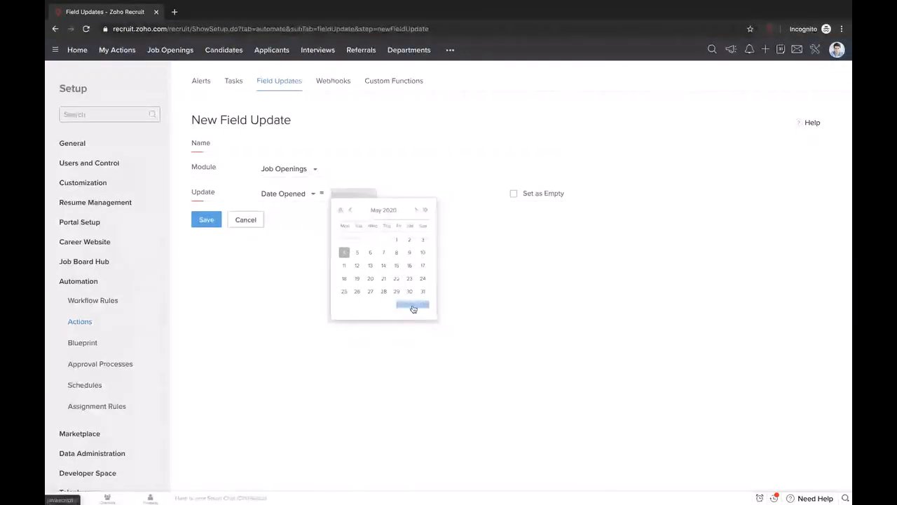
{"action": "left_click", "coordinate": [414, 306]}
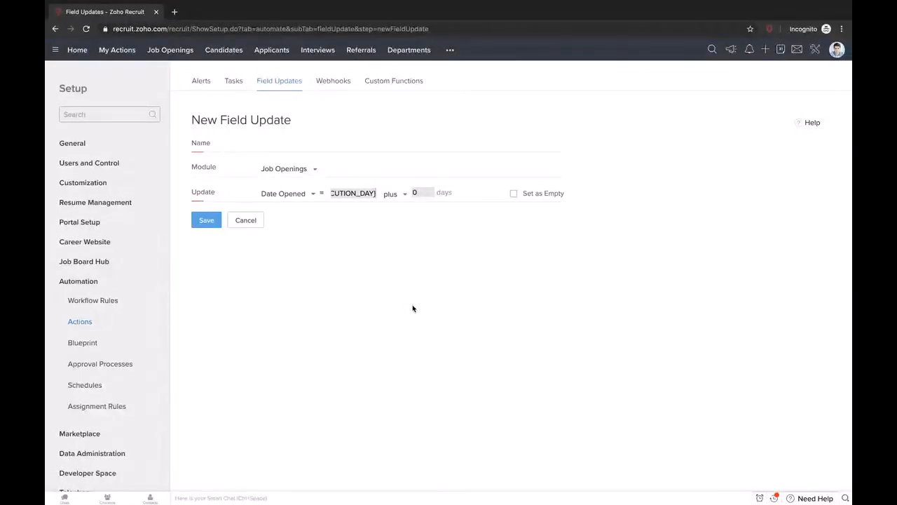
{"action": "left_click", "coordinate": [416, 192]}
- Change the days offset from 0 to 7, then move to the Webhooks page
{"action": "key", "text": "BackSpace"}
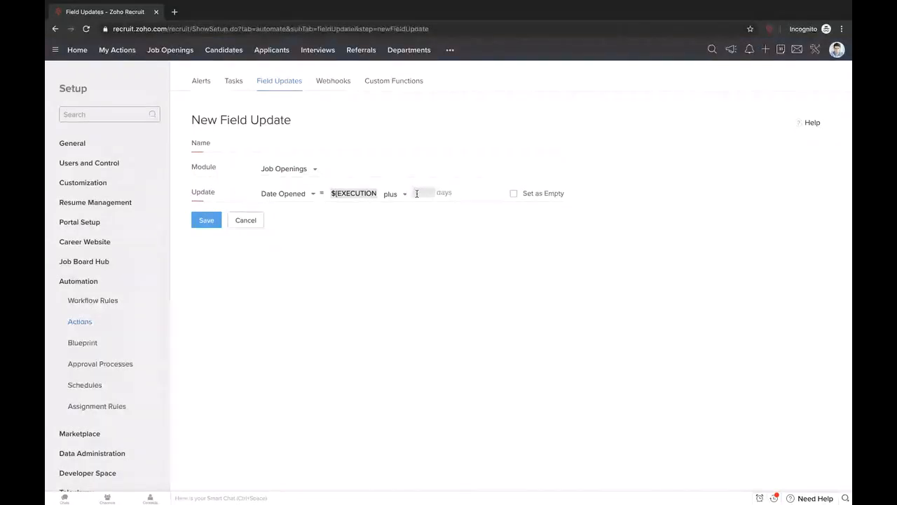
{"action": "type", "text": "7"}
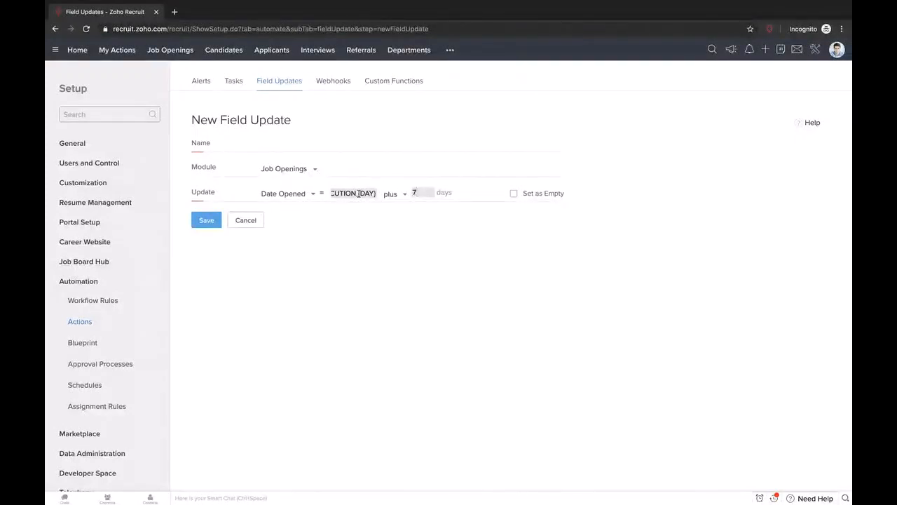
{"action": "left_click", "coordinate": [332, 89]}
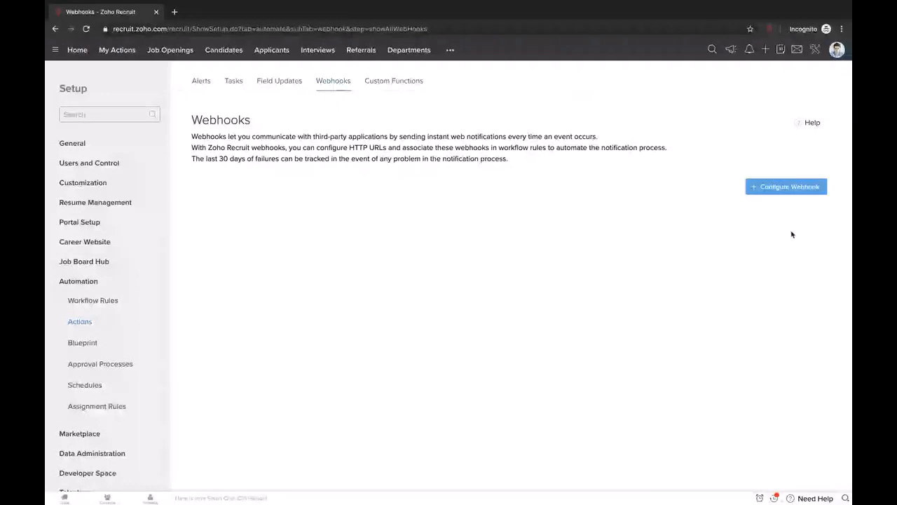
- Start a new webhook, getting a blank Job Openings form with POST as the method
{"action": "left_click", "coordinate": [782, 190]}
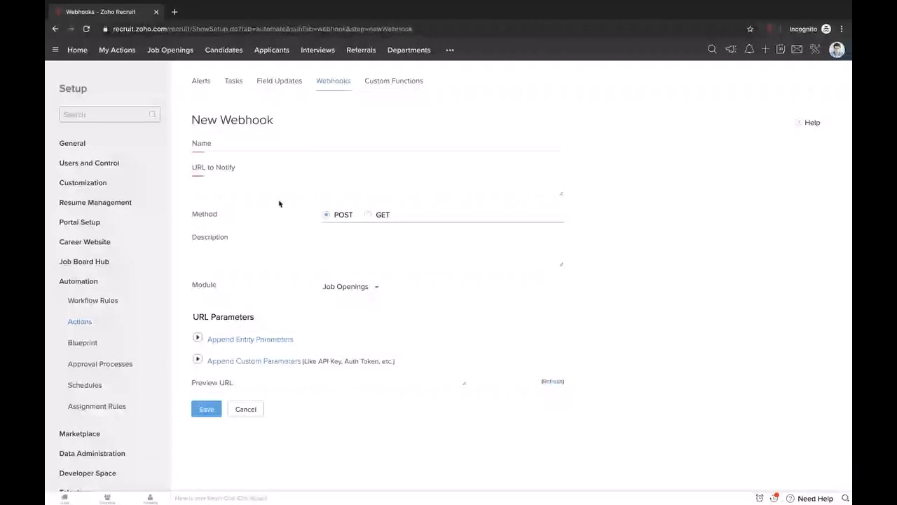
- Duplicate the browser tab holding the New Webhook form
{"action": "left_click", "coordinate": [357, 183]}
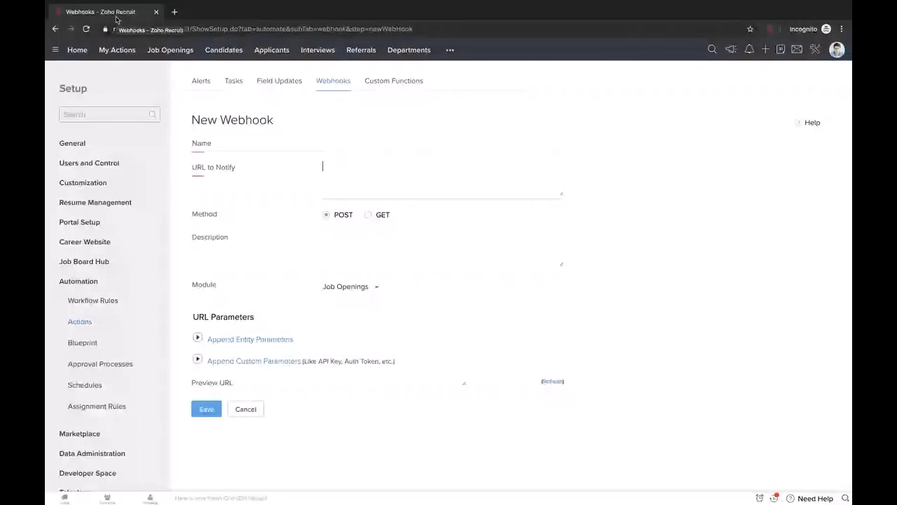
{"action": "right_click", "coordinate": [118, 15]}
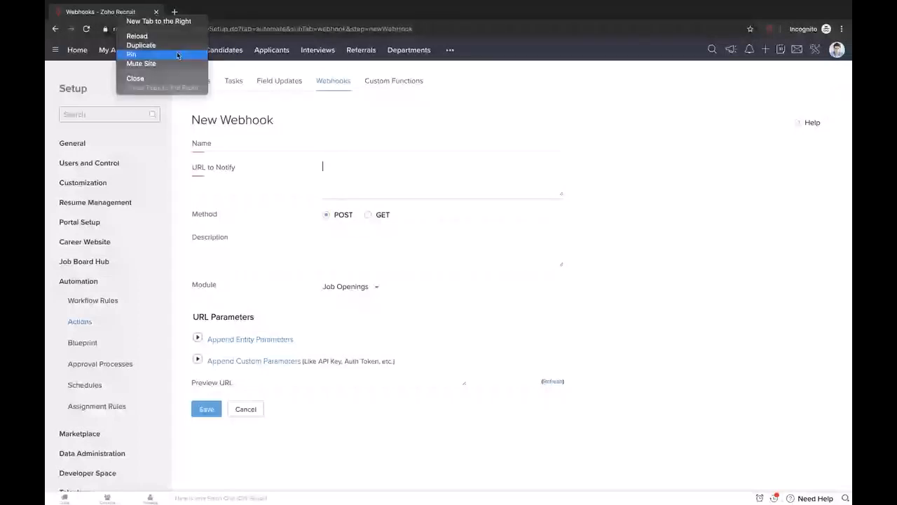
{"action": "left_click", "coordinate": [175, 45]}
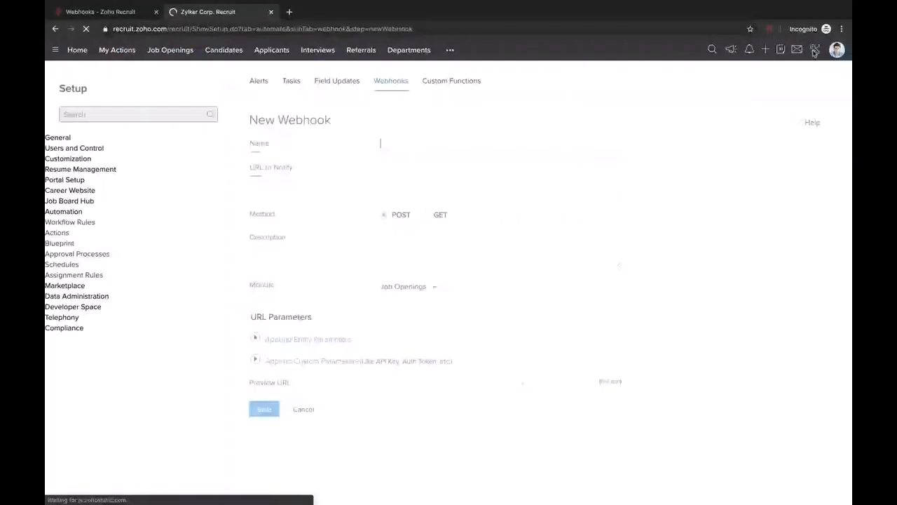
- Open the Recruit help knowledge base from the profile menu and close the duplicate tab
{"action": "left_click", "coordinate": [814, 49]}
{"action": "left_click", "coordinate": [838, 51]}
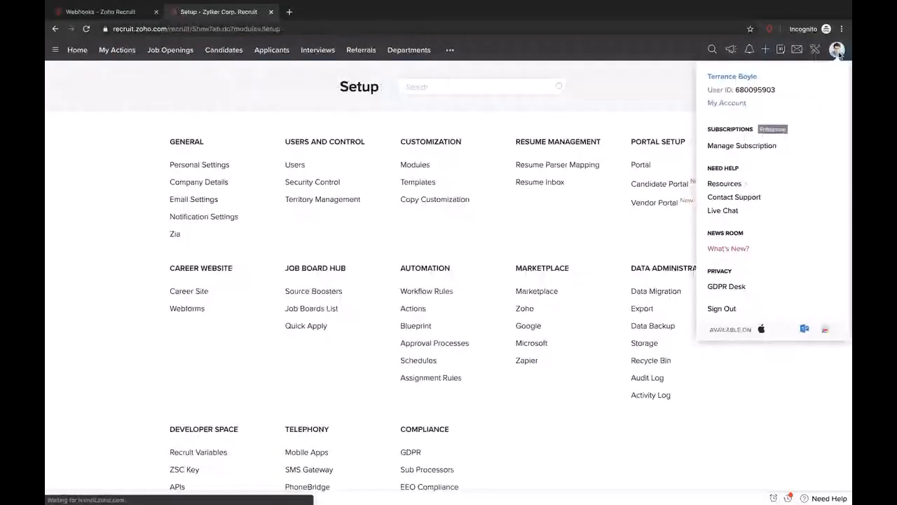
{"action": "mouse_move", "coordinate": [726, 184]}
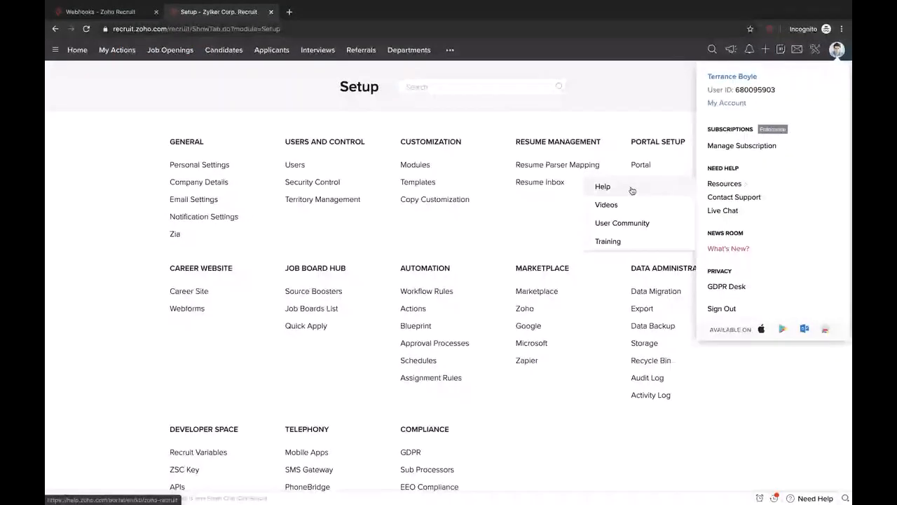
{"action": "left_click", "coordinate": [631, 190]}
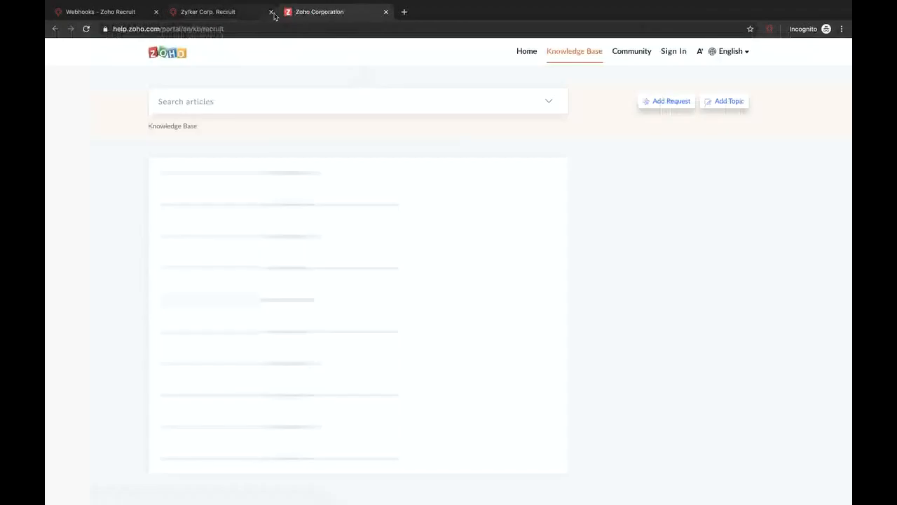
{"action": "left_click", "coordinate": [271, 12]}
{"action": "scroll", "coordinate": [255, 353], "scroll_direction": "down", "scroll_amount": 5}
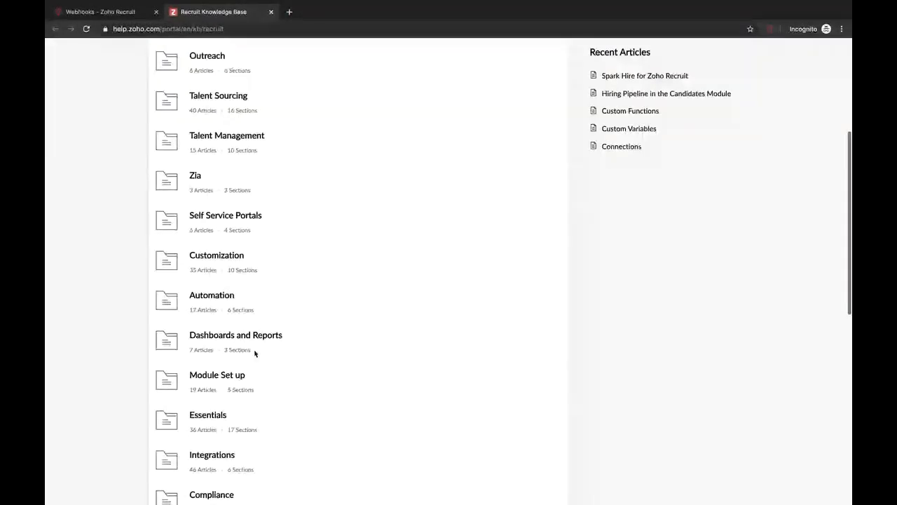
{"action": "scroll", "coordinate": [255, 353], "scroll_direction": "down", "scroll_amount": 5}
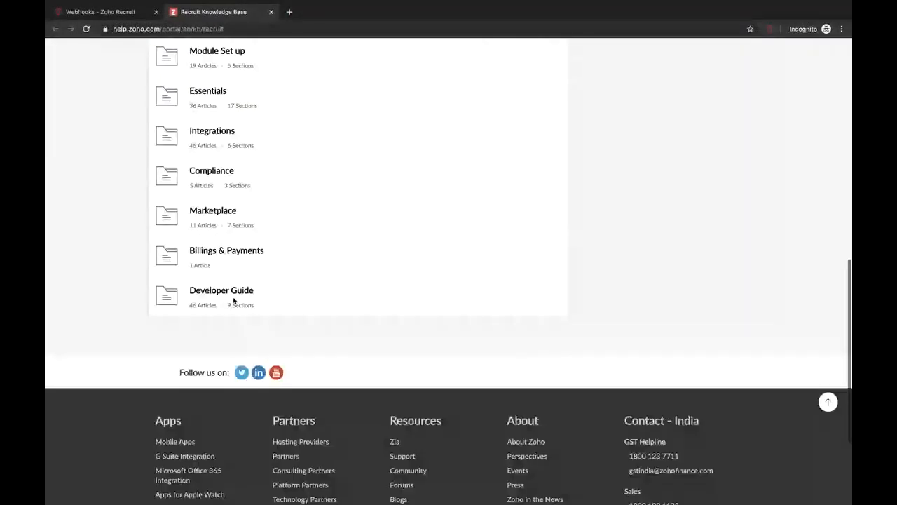
- Find the updateRecords article under Developer Guide > API Methods and select its single-record request URL
{"action": "left_click", "coordinate": [221, 290]}
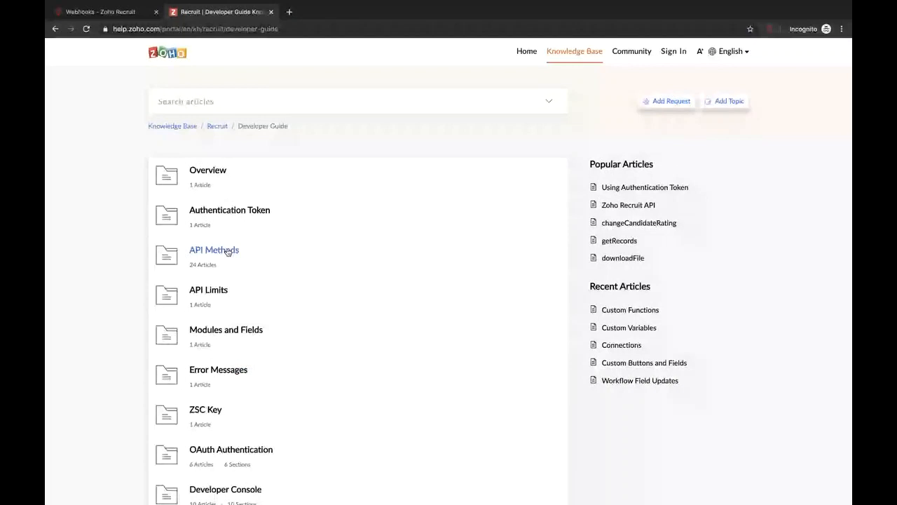
{"action": "left_click", "coordinate": [227, 252]}
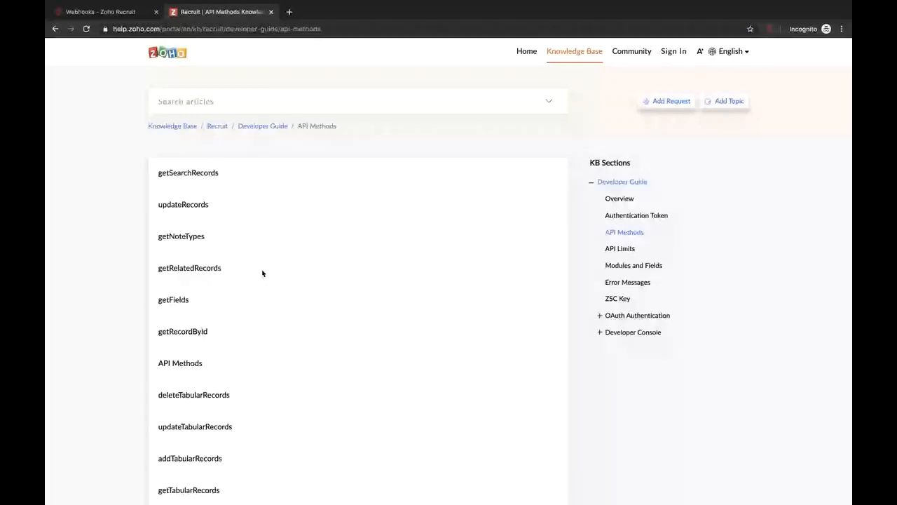
{"action": "scroll", "coordinate": [262, 273], "scroll_direction": "down", "scroll_amount": 3}
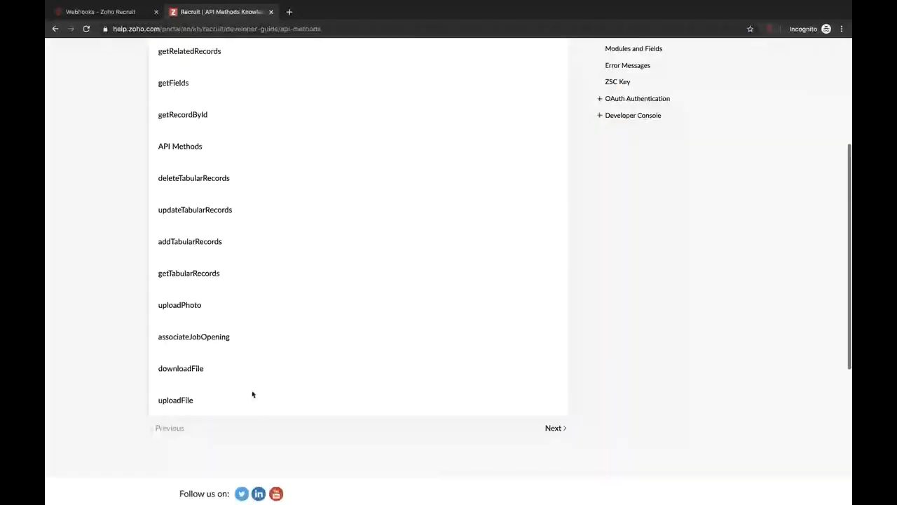
{"action": "scroll", "coordinate": [253, 394], "scroll_direction": "up", "scroll_amount": 3}
{"action": "scroll", "coordinate": [176, 292], "scroll_direction": "up", "scroll_amount": 1}
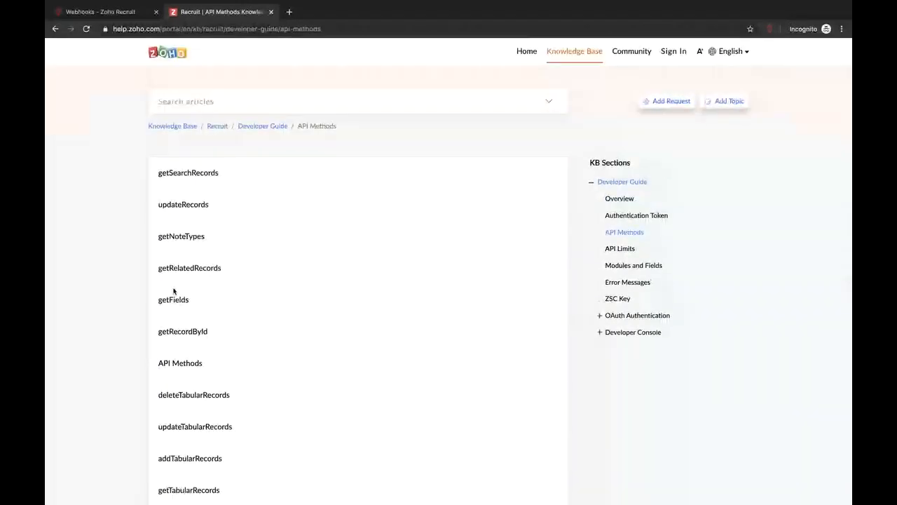
{"action": "left_click", "coordinate": [189, 206]}
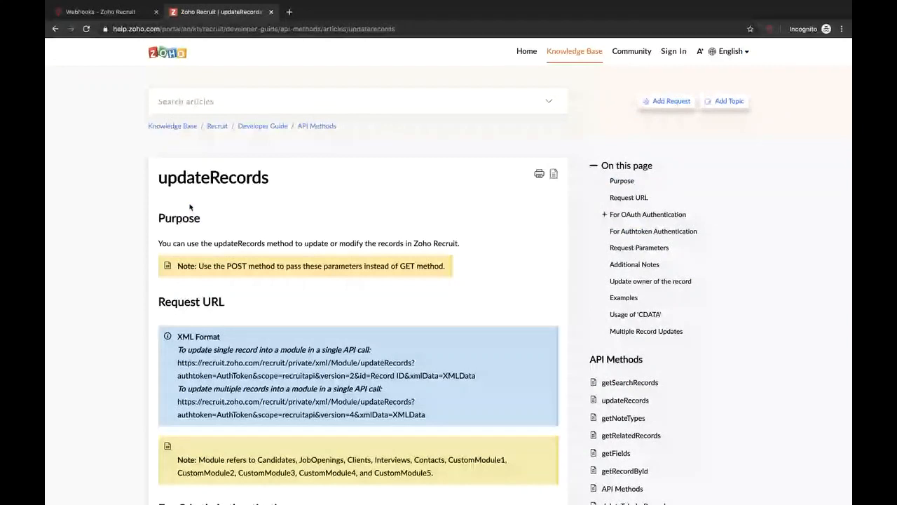
{"action": "scroll", "coordinate": [291, 310], "scroll_direction": "down", "scroll_amount": 3}
{"action": "scroll", "coordinate": [291, 311], "scroll_direction": "down", "scroll_amount": 1}
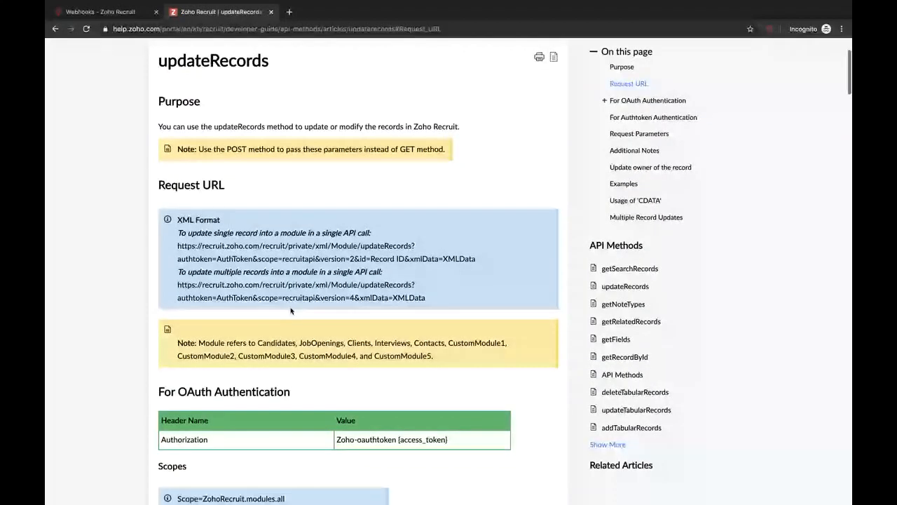
{"action": "scroll", "coordinate": [292, 311], "scroll_direction": "down", "scroll_amount": 1}
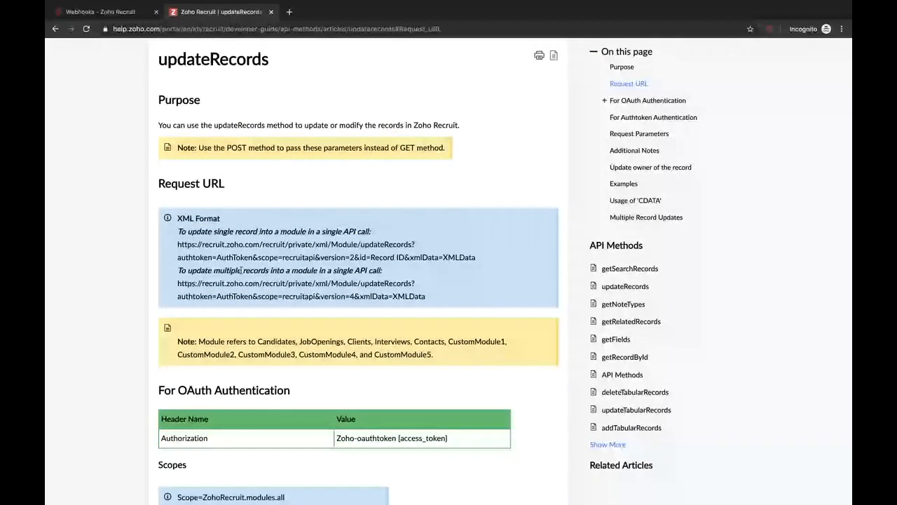
{"action": "left_click_drag", "start_coordinate": [177, 244], "coordinate": [453, 245]}
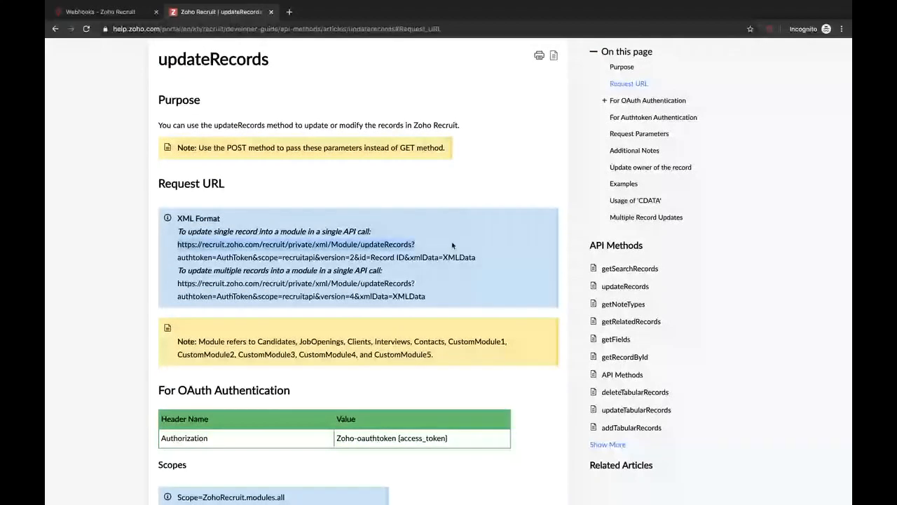
{"action": "left_click", "coordinate": [124, 11]}
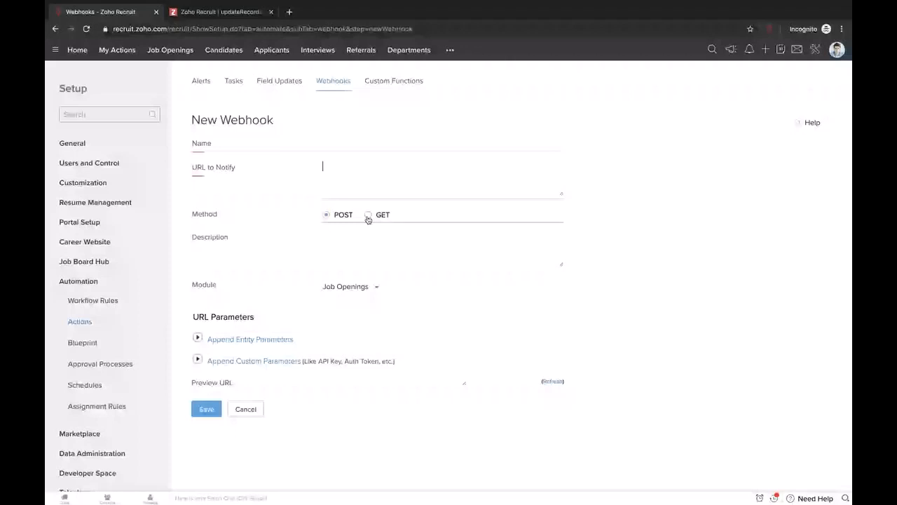
- Expand the webhook's Append Entity Parameters and Append Custom Parameters sections
{"action": "scroll", "coordinate": [380, 278], "scroll_direction": "down", "scroll_amount": 1}
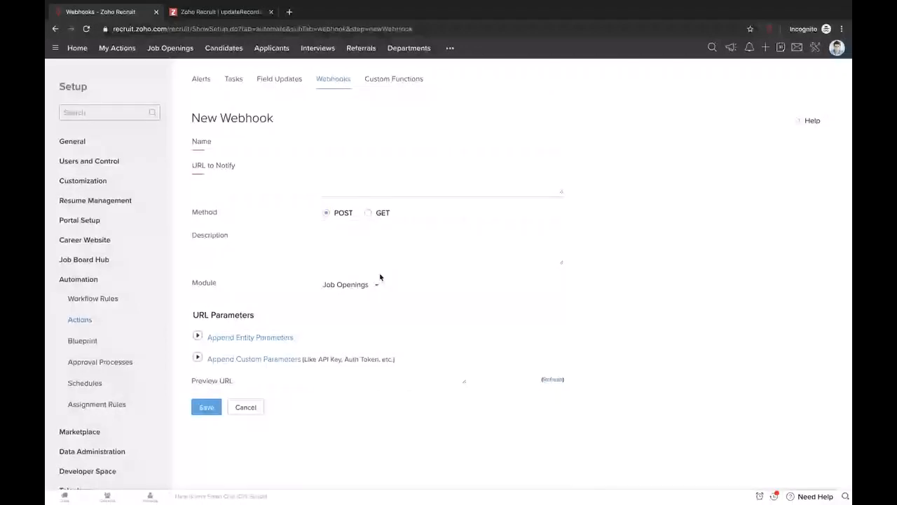
{"action": "left_click", "coordinate": [198, 336]}
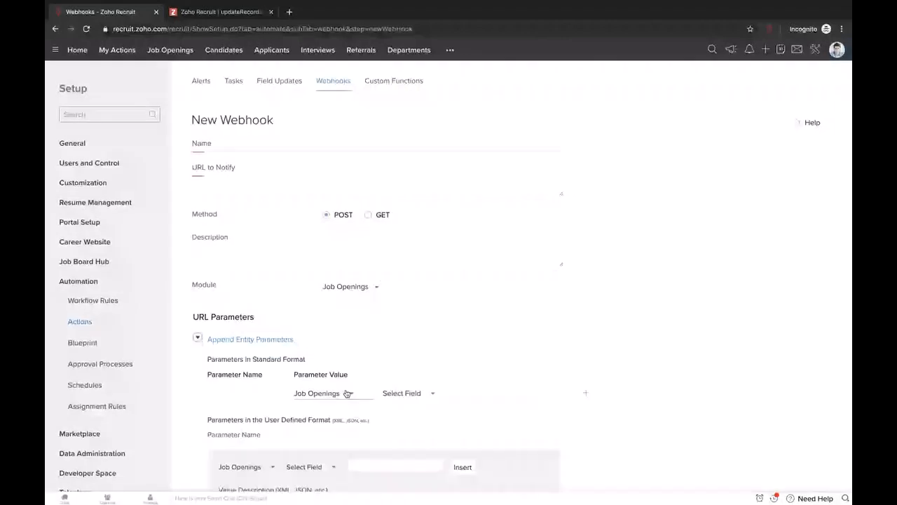
{"action": "scroll", "coordinate": [373, 347], "scroll_direction": "down", "scroll_amount": 2}
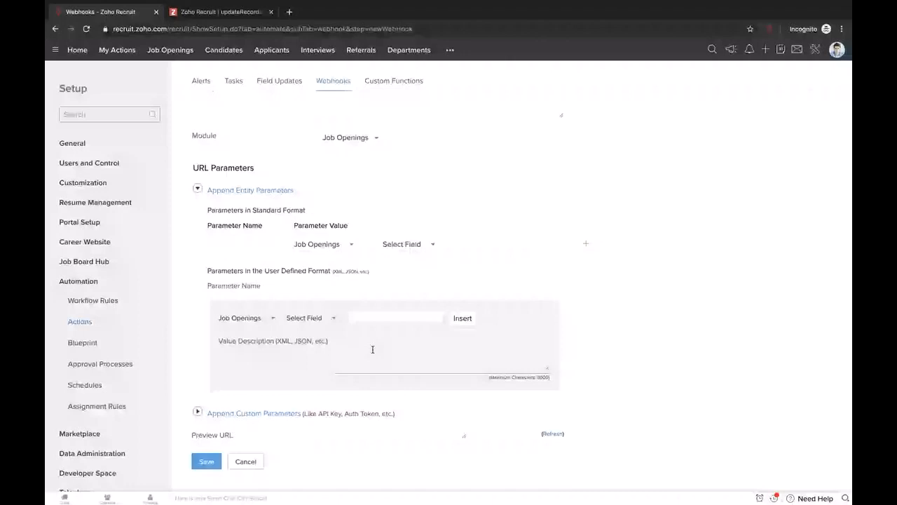
{"action": "left_click", "coordinate": [198, 412]}
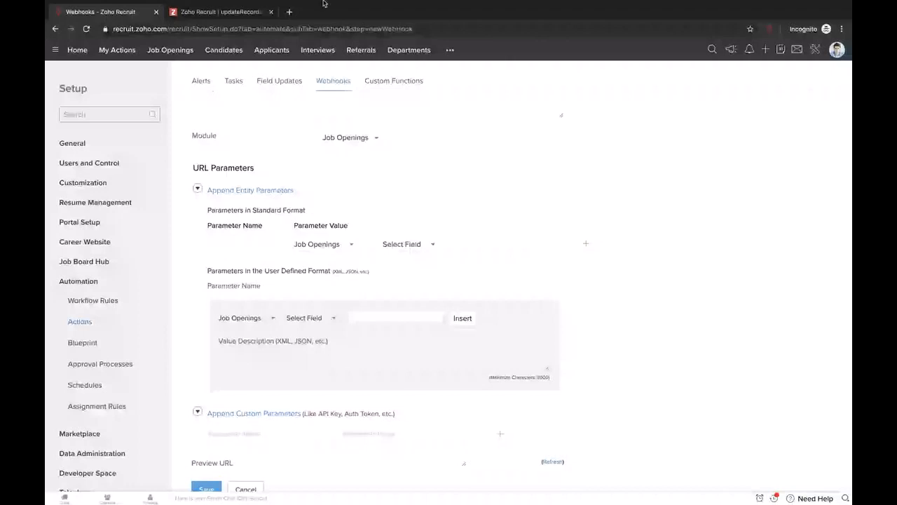
{"action": "left_click", "coordinate": [221, 11]}
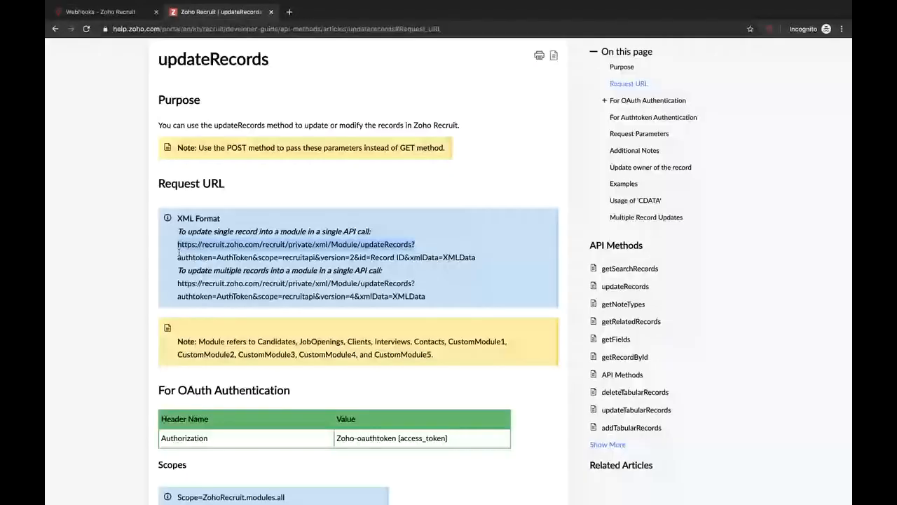
- Select the request URL's authtoken part and compare it with the webhook's Value Description box
{"action": "left_click_drag", "start_coordinate": [179, 256], "coordinate": [482, 262]}
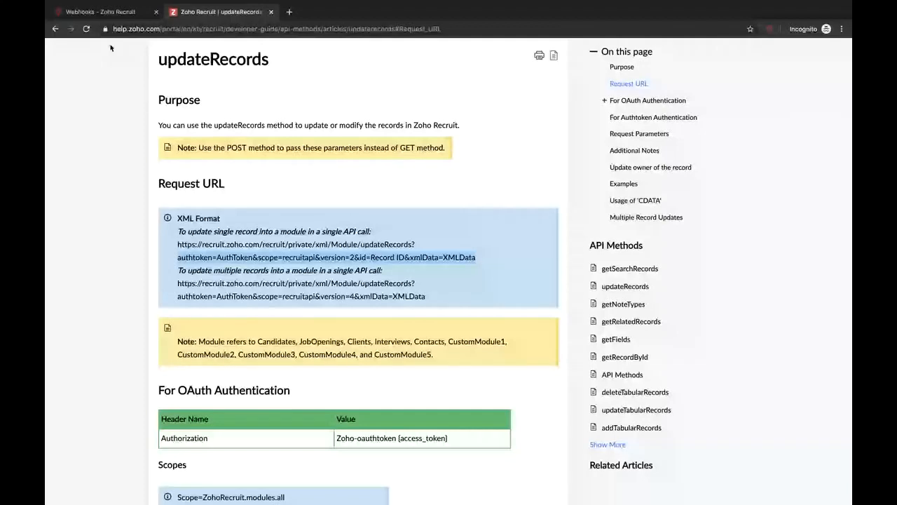
{"action": "left_click", "coordinate": [105, 11]}
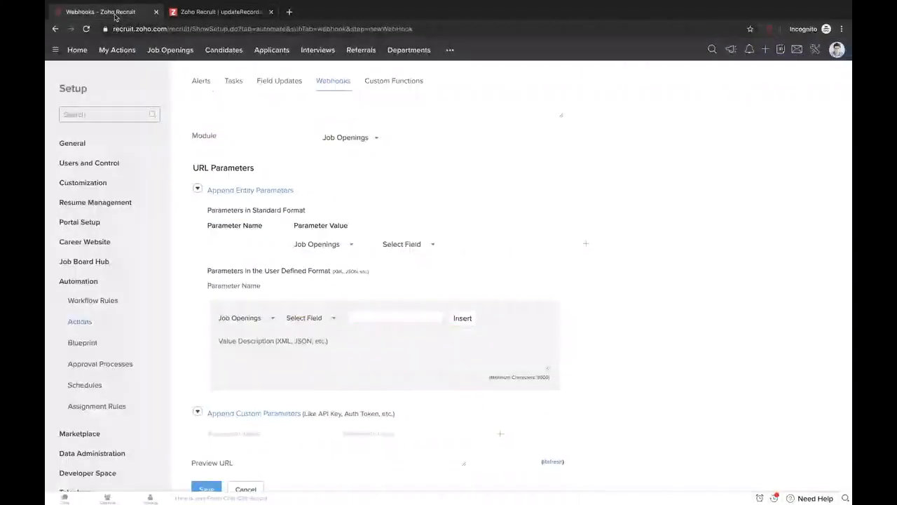
{"action": "left_click", "coordinate": [388, 348]}
{"action": "scroll", "coordinate": [455, 358], "scroll_direction": "down", "scroll_amount": 1}
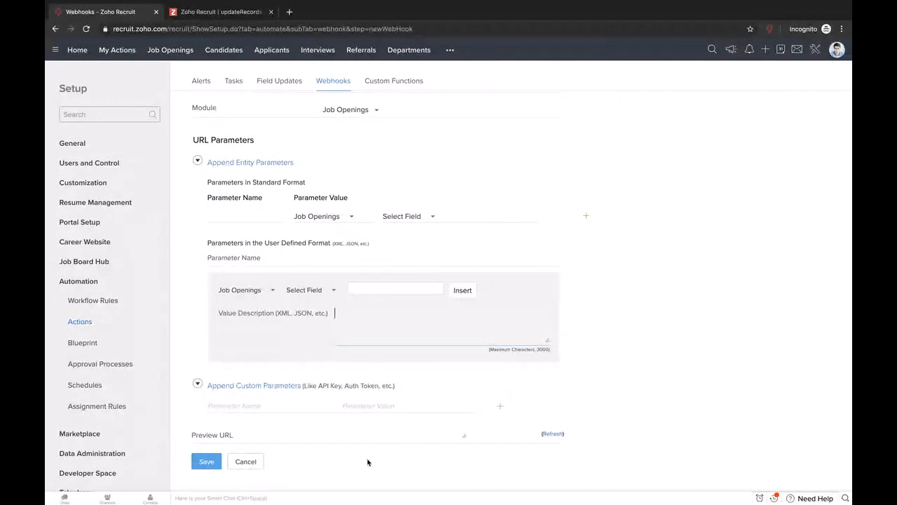
{"action": "scroll", "coordinate": [368, 461], "scroll_direction": "up", "scroll_amount": 2}
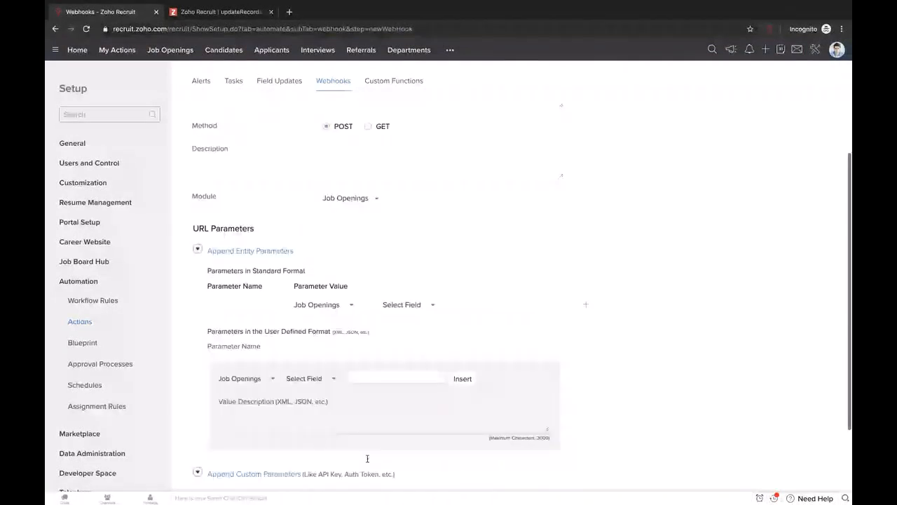
{"action": "scroll", "coordinate": [368, 459], "scroll_direction": "down", "scroll_amount": 2}
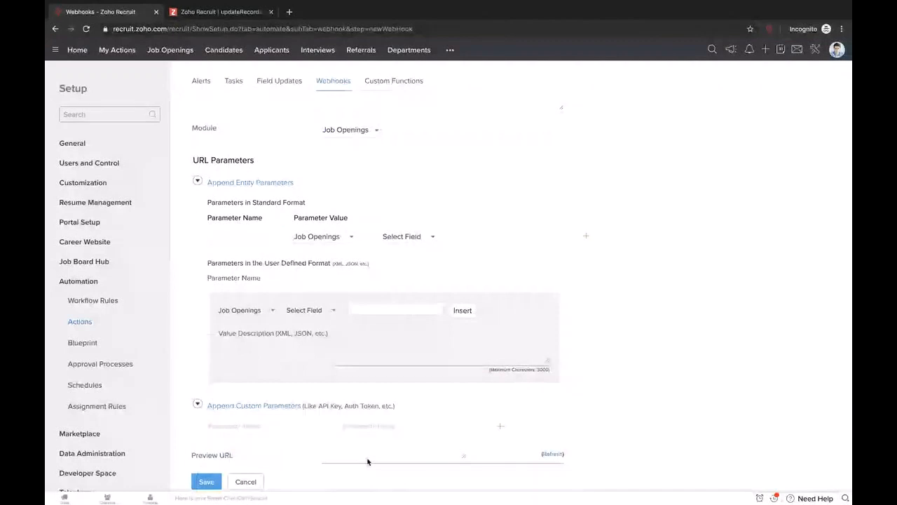
- Recheck the first request URL line, then cancel the new webhook without saving
{"action": "left_click", "coordinate": [212, 11]}
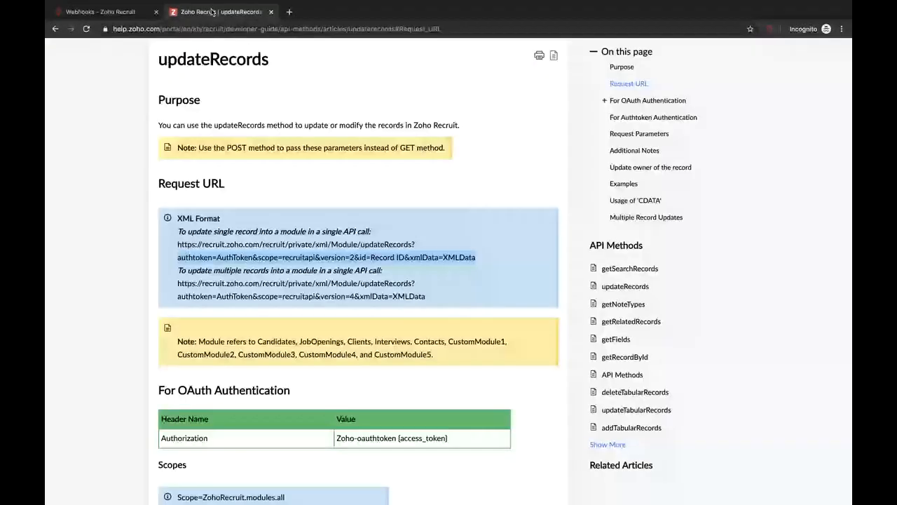
{"action": "left_click_drag", "start_coordinate": [177, 244], "coordinate": [470, 283]}
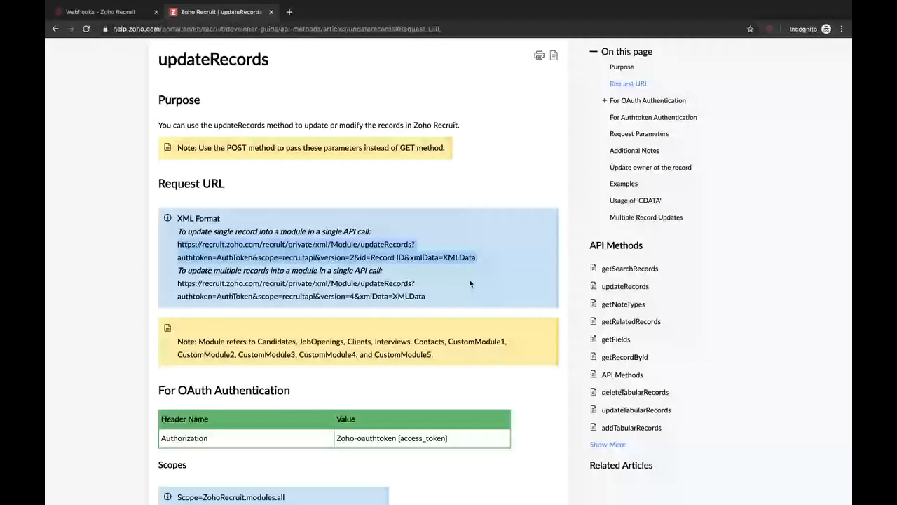
{"action": "key", "text": "ctrl+shift+Tab"}
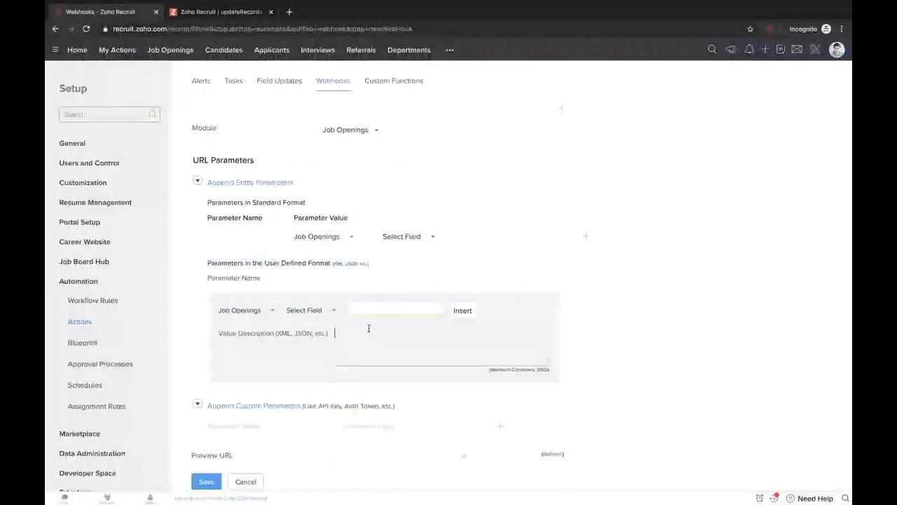
{"action": "left_click", "coordinate": [369, 328]}
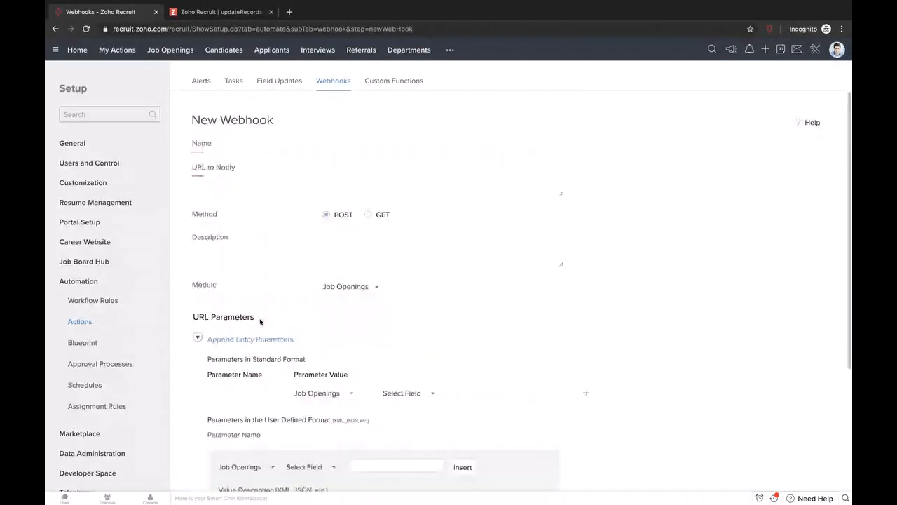
{"action": "scroll", "coordinate": [368, 328], "scroll_direction": "down", "scroll_amount": 3}
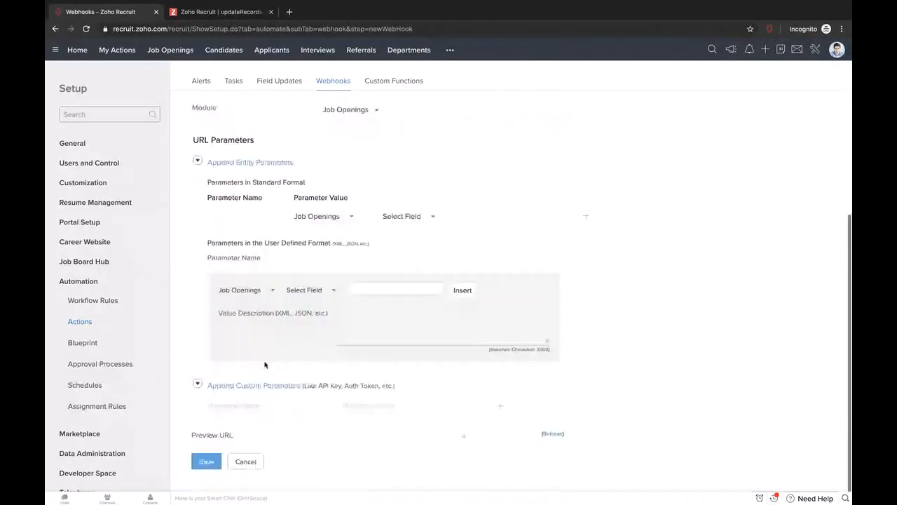
{"action": "left_click", "coordinate": [245, 461]}
- Review the Custom Functions Usage and Failures reports, ending on the list of two functions
{"action": "left_click", "coordinate": [384, 83]}
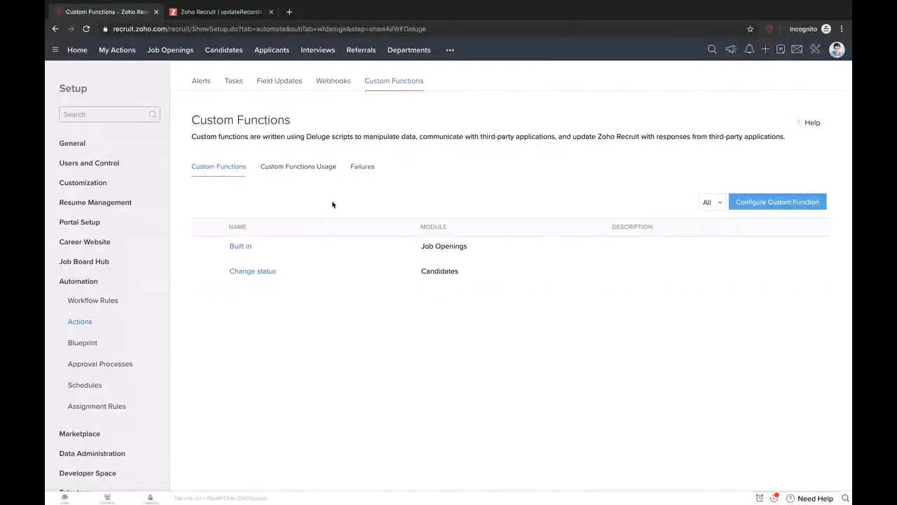
{"action": "left_click", "coordinate": [315, 168]}
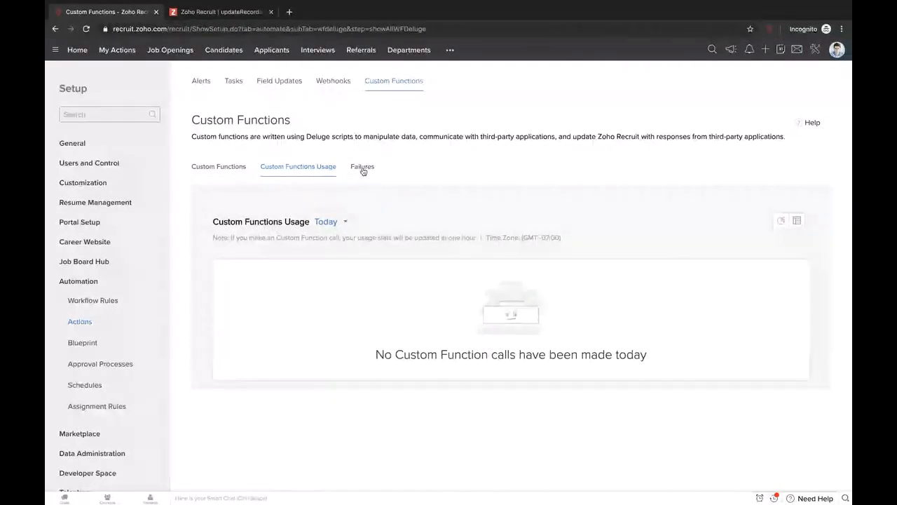
{"action": "left_click", "coordinate": [363, 168]}
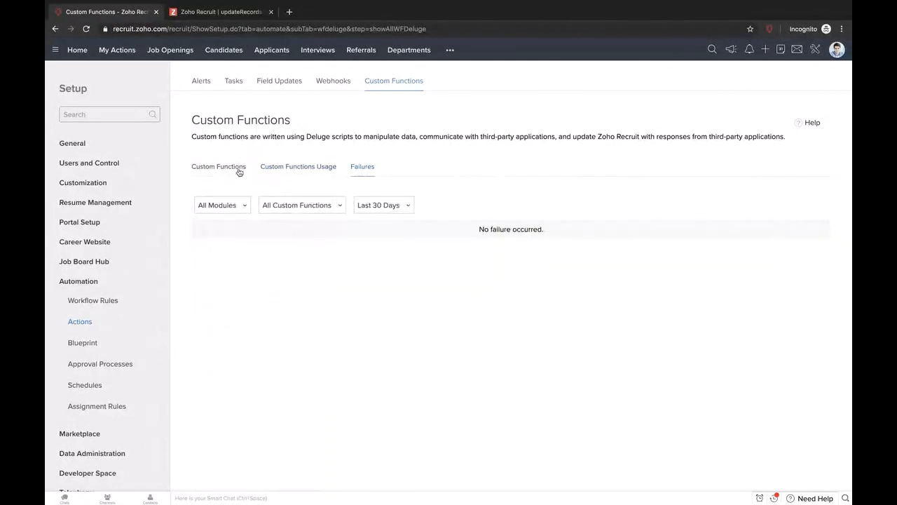
{"action": "left_click", "coordinate": [212, 169]}
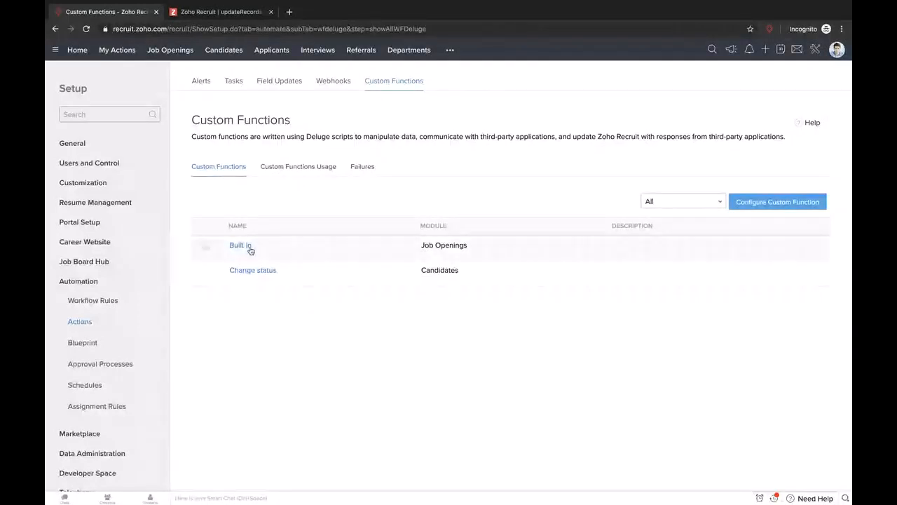
- Skip the new-function setup and open the existing Built in custom function in the Deluge editor
{"action": "left_click", "coordinate": [749, 204]}
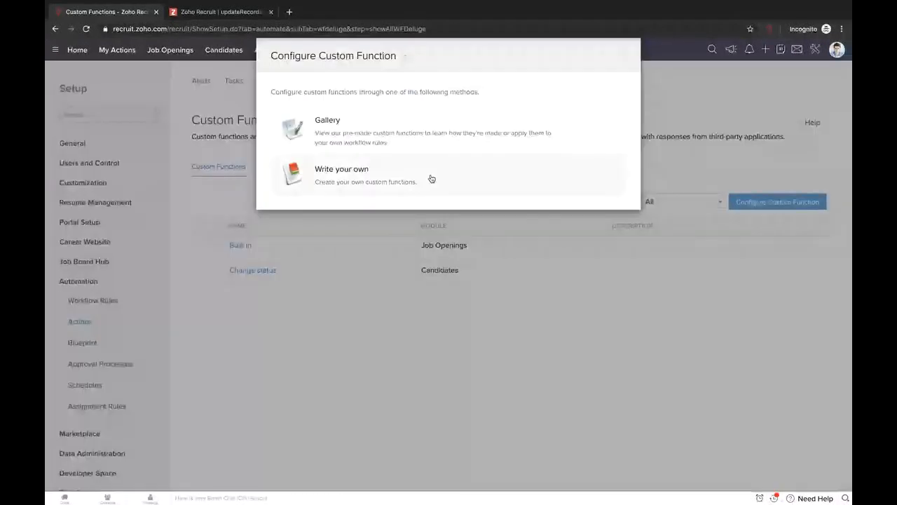
{"action": "left_click", "coordinate": [622, 55]}
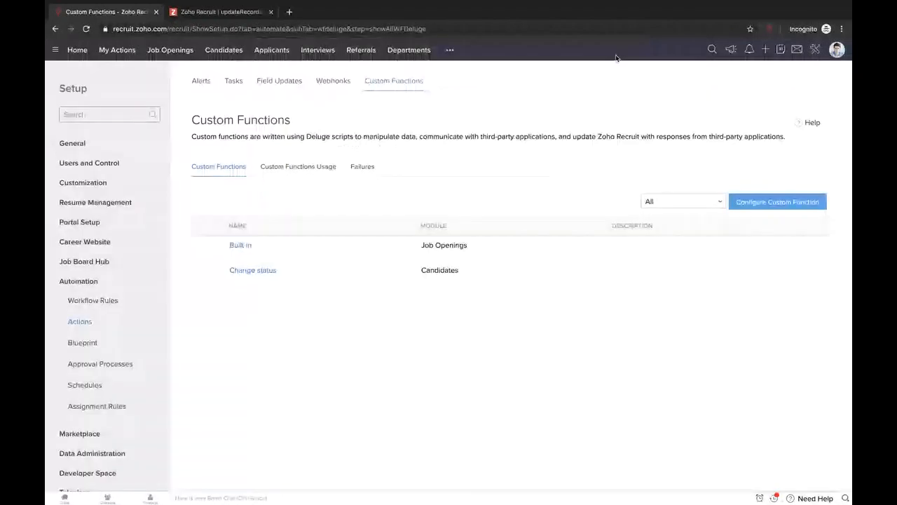
{"action": "left_click", "coordinate": [242, 244]}
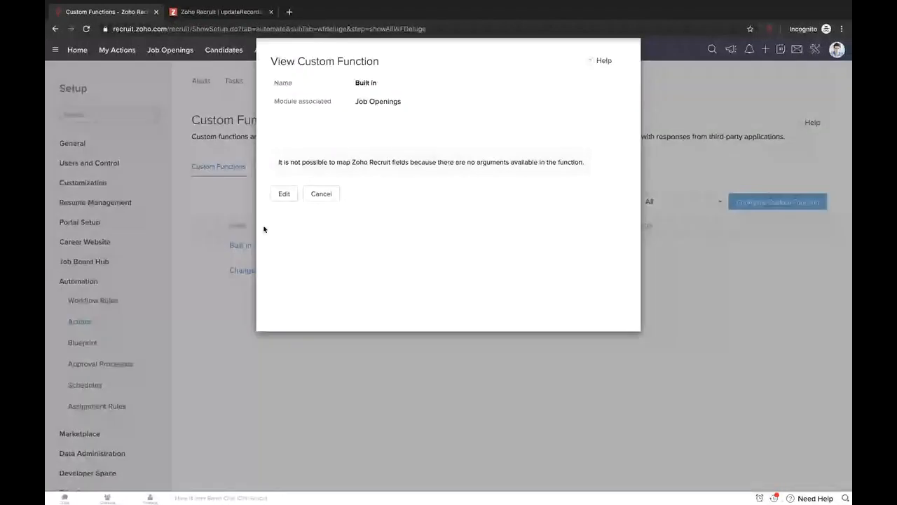
{"action": "left_click", "coordinate": [284, 195]}
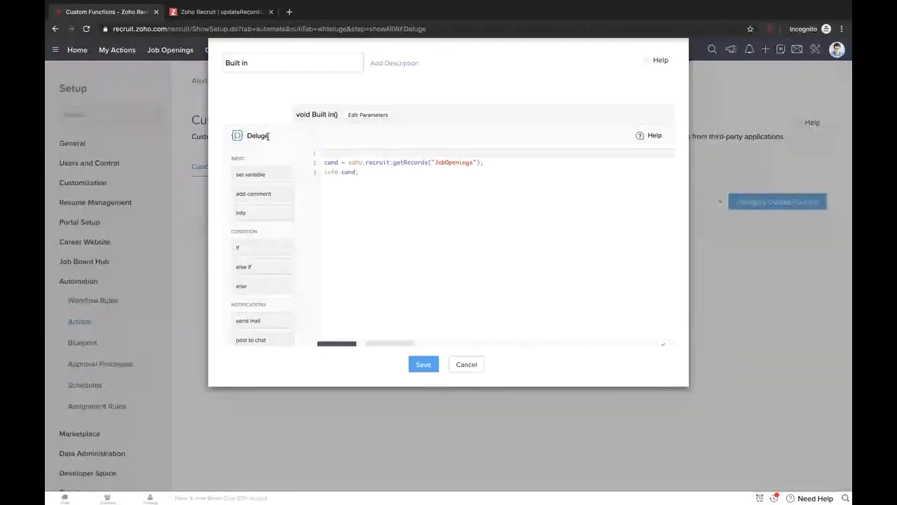
- Rename the cand variable to jobs on lines 2 and 3 of the Built in script
{"action": "left_click_drag", "start_coordinate": [267, 136], "coordinate": [245, 139]}
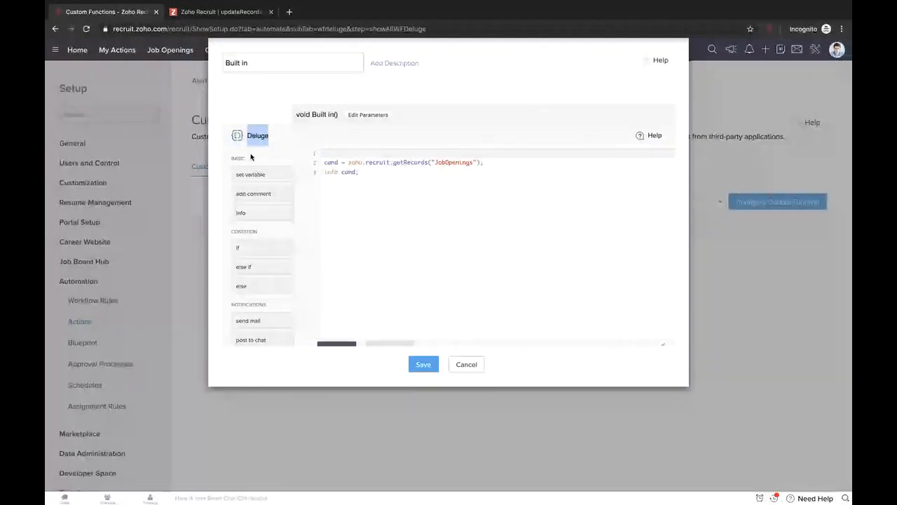
{"action": "left_click", "coordinate": [393, 185]}
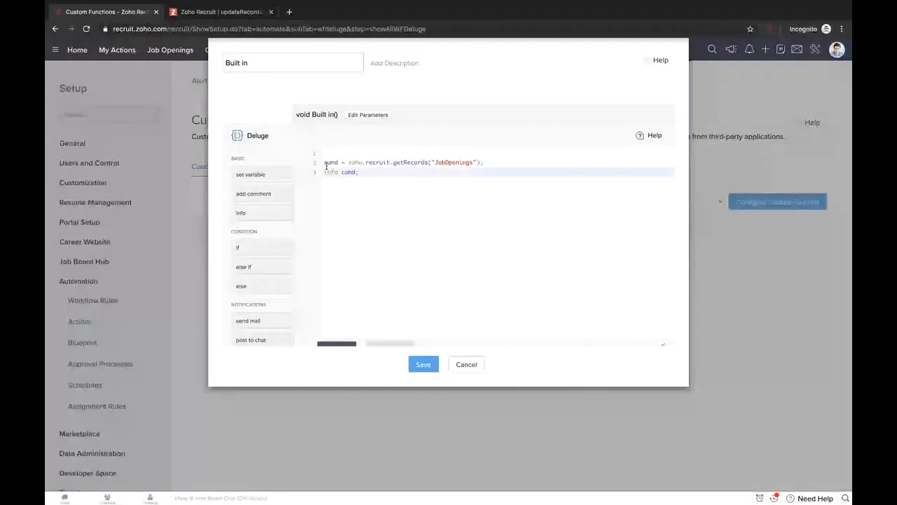
{"action": "double_click", "coordinate": [328, 163]}
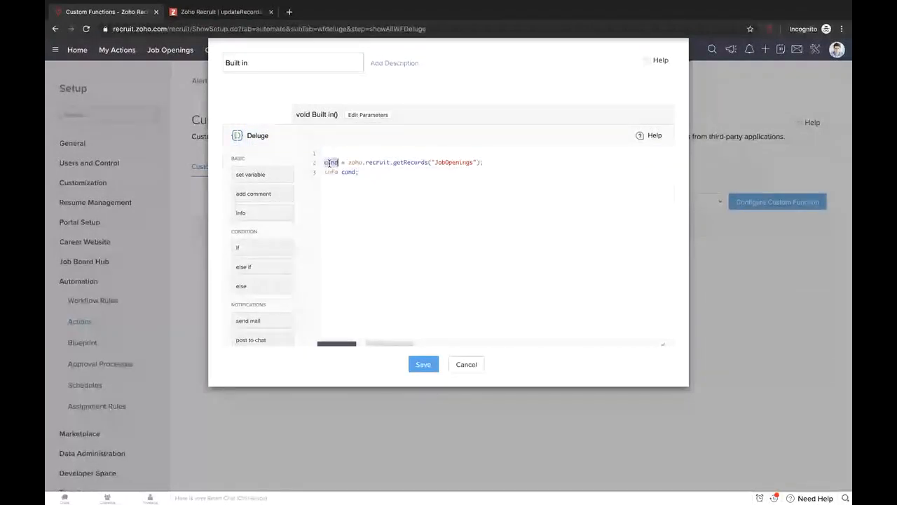
{"action": "type", "text": "jobs"}
{"action": "double_click", "coordinate": [348, 171]}
{"action": "type", "text": "jobs"}
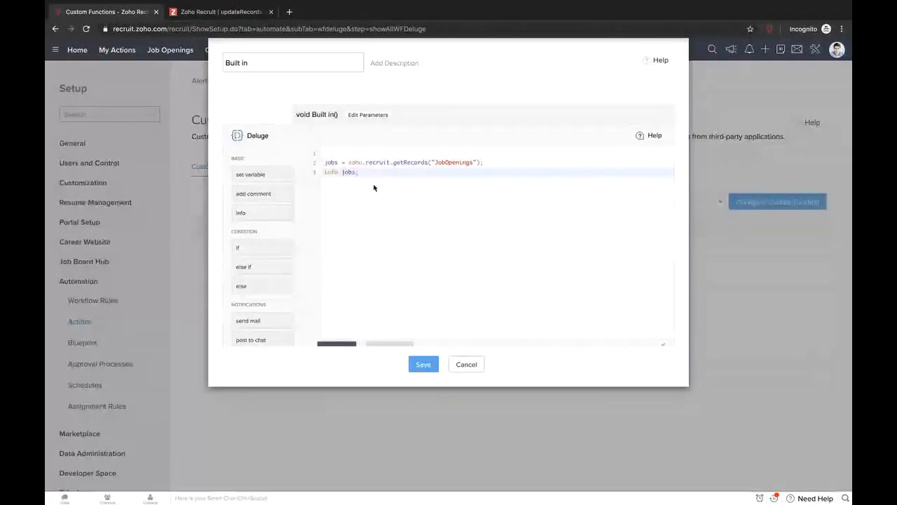
- Add a new line after info jobs and begin typing zoho.rec
{"action": "left_click", "coordinate": [348, 163]}
{"action": "left_click_drag", "start_coordinate": [348, 163], "coordinate": [476, 163]}
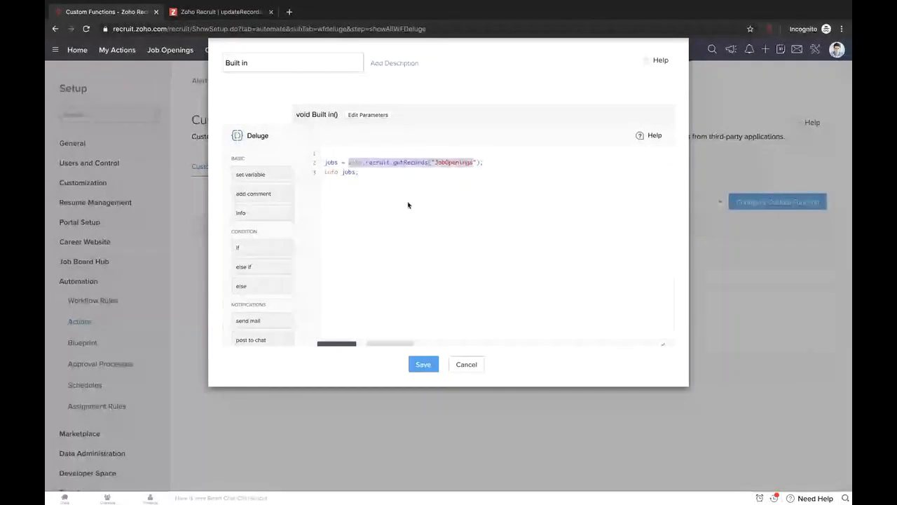
{"action": "left_click", "coordinate": [363, 220]}
{"action": "key", "text": "Return"}
{"action": "key", "text": "Return"}
{"action": "type", "text": "zoho.rec"}
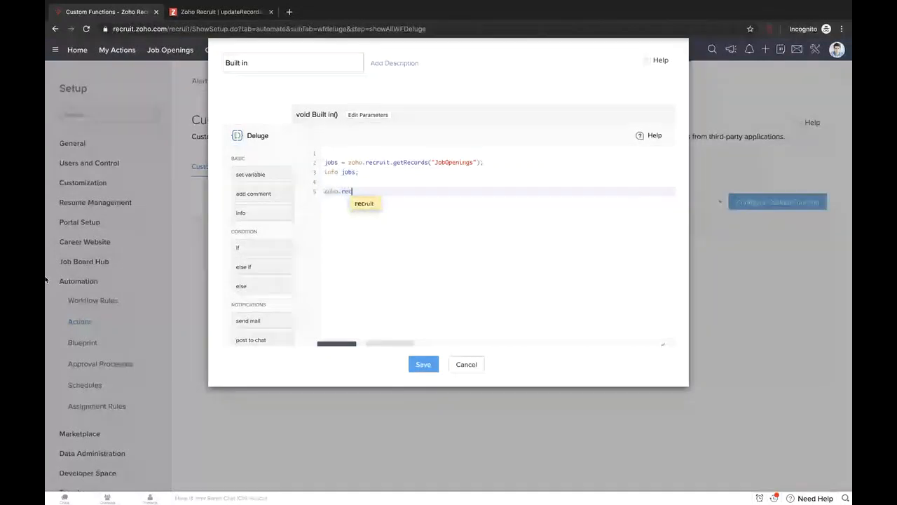
- Complete the statement as zoho.recruit. to bring up the record methods
{"action": "type", "text": "ruit."}
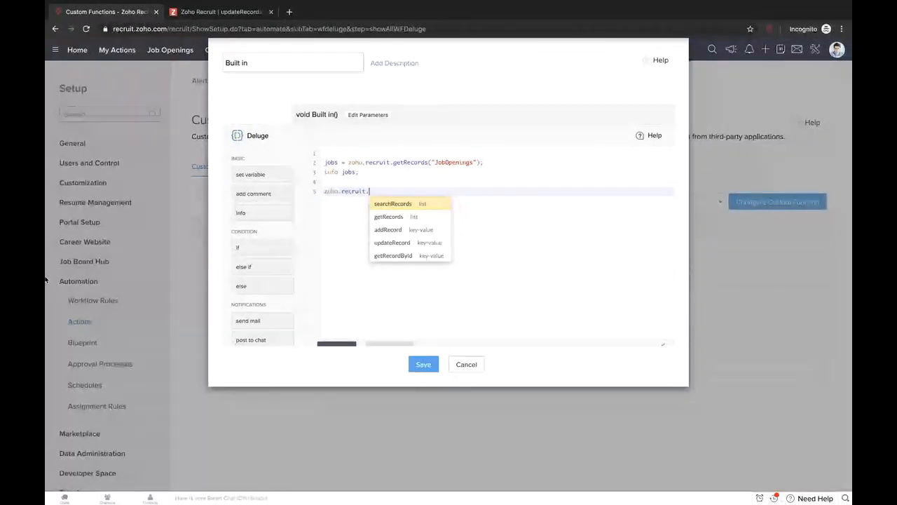
{"action": "key", "text": "BackSpace"}
{"action": "key", "text": "BackSpace"}
{"action": "key", "text": "BackSpace"}
{"action": "key", "text": "BackSpace"}
{"action": "key", "text": "BackSpace"}
{"action": "key", "text": "BackSpace"}
{"action": "key", "text": "BackSpace"}
{"action": "key", "text": "BackSpace"}
{"action": "key", "text": "BackSpace"}
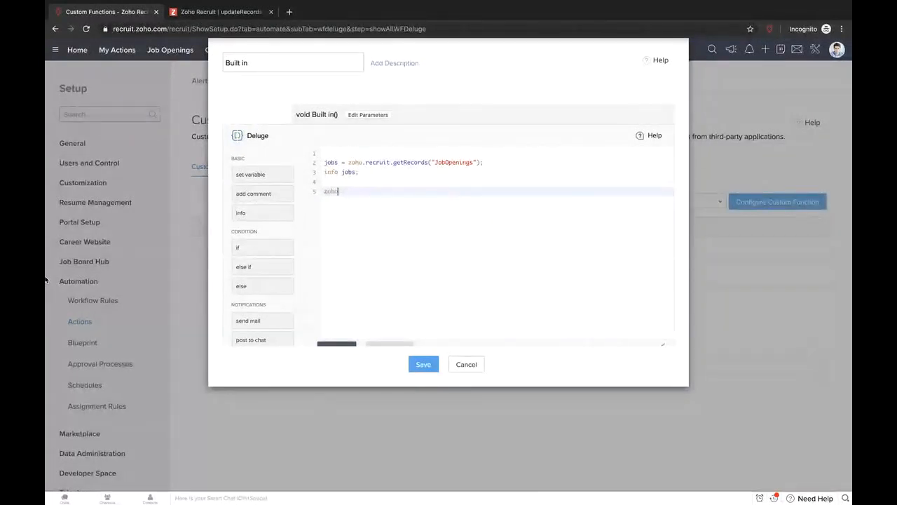
{"action": "type", "text": "."}
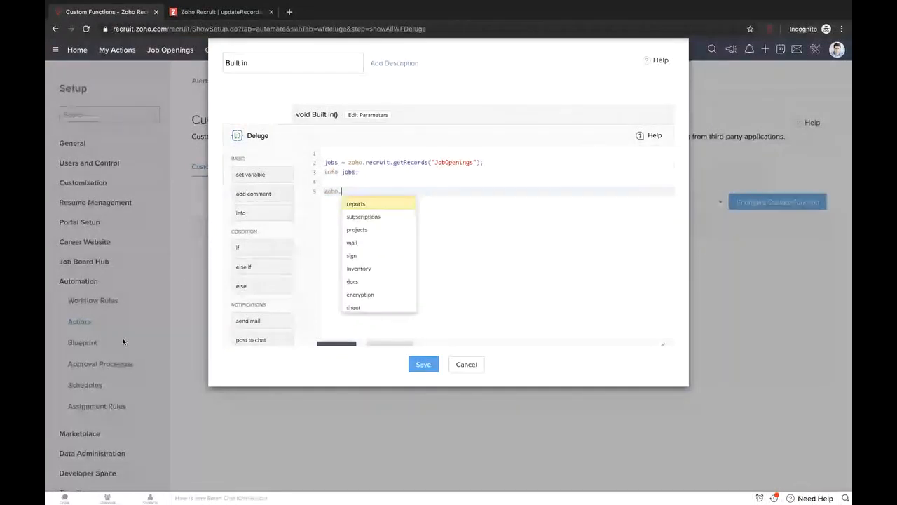
{"action": "scroll", "coordinate": [378, 288], "scroll_direction": "down", "scroll_amount": 4}
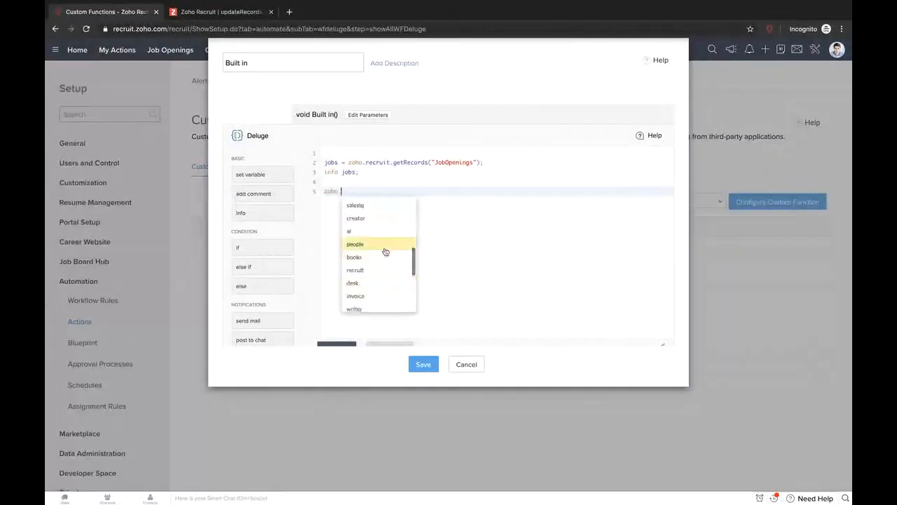
{"action": "type", "text": "recruit."}
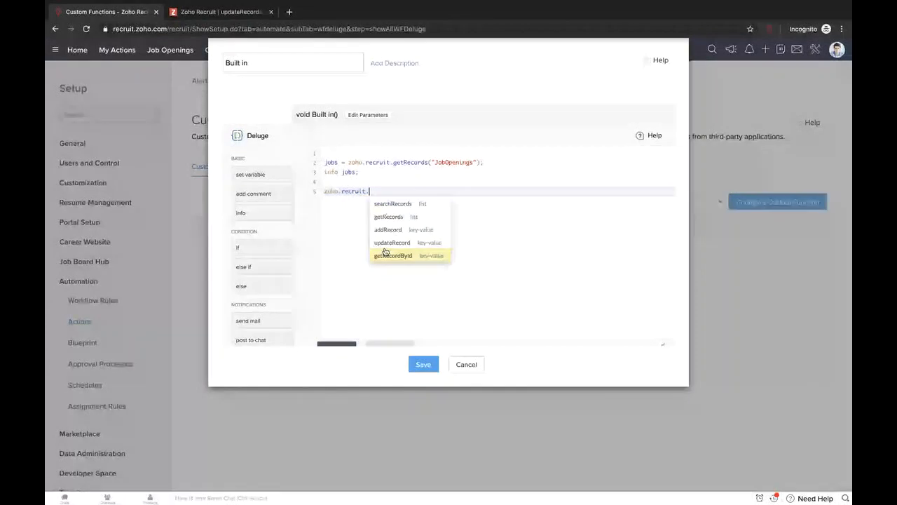
- Insert an addRecord call with the Candidates module, then delete the whole line
{"action": "left_click", "coordinate": [414, 229]}
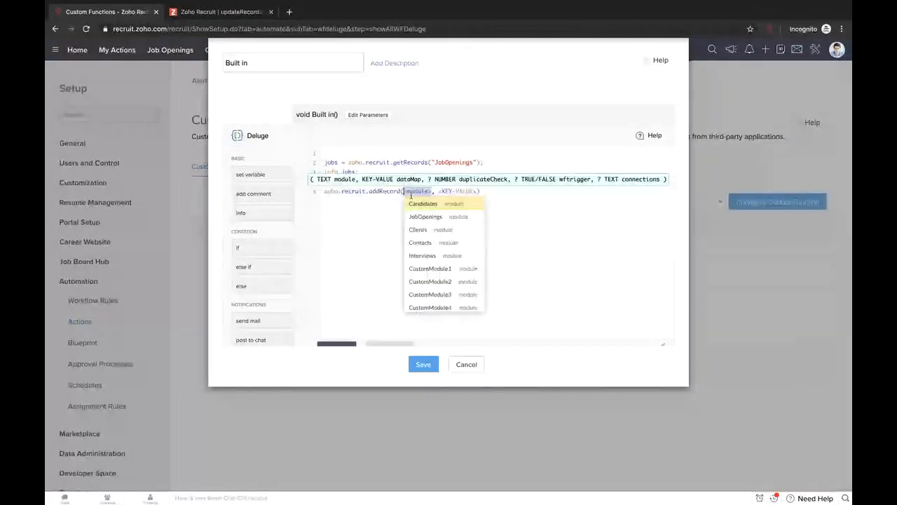
{"action": "left_click", "coordinate": [423, 204]}
{"action": "left_click_drag", "start_coordinate": [452, 190], "coordinate": [490, 191]}
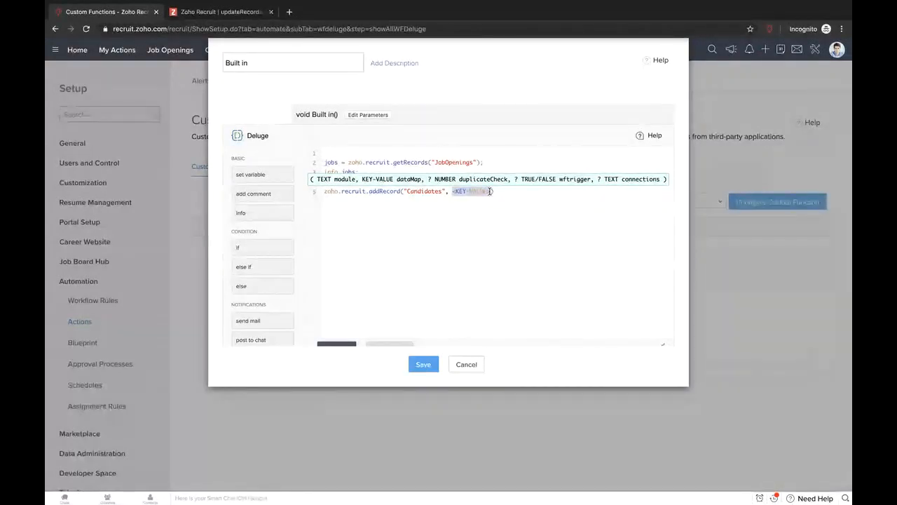
{"action": "left_click_drag", "start_coordinate": [493, 191], "coordinate": [320, 195]}
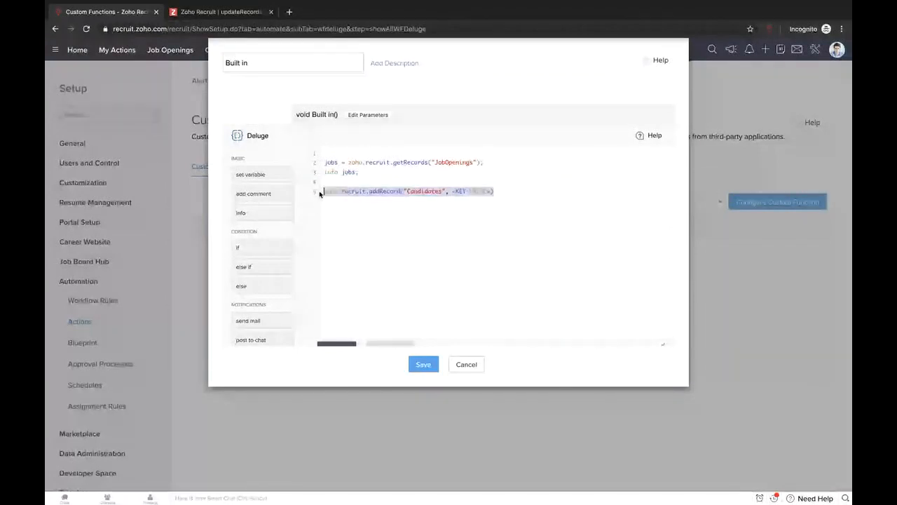
{"action": "key", "text": "BackSpace"}
{"action": "scroll", "coordinate": [494, 184], "scroll_direction": "down", "scroll_amount": 1}
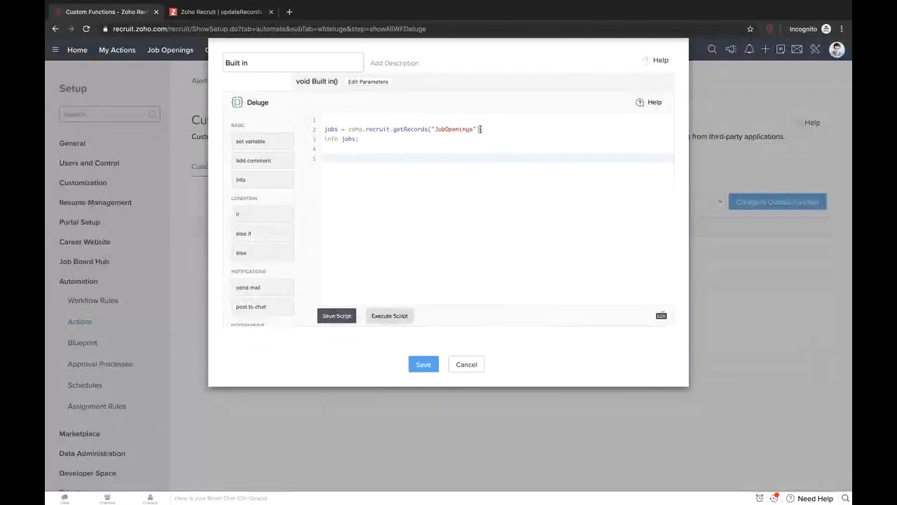
- On the empty line 5 below info jobs, type zoho.recruit. to list the record methods
{"action": "left_click", "coordinate": [334, 138]}
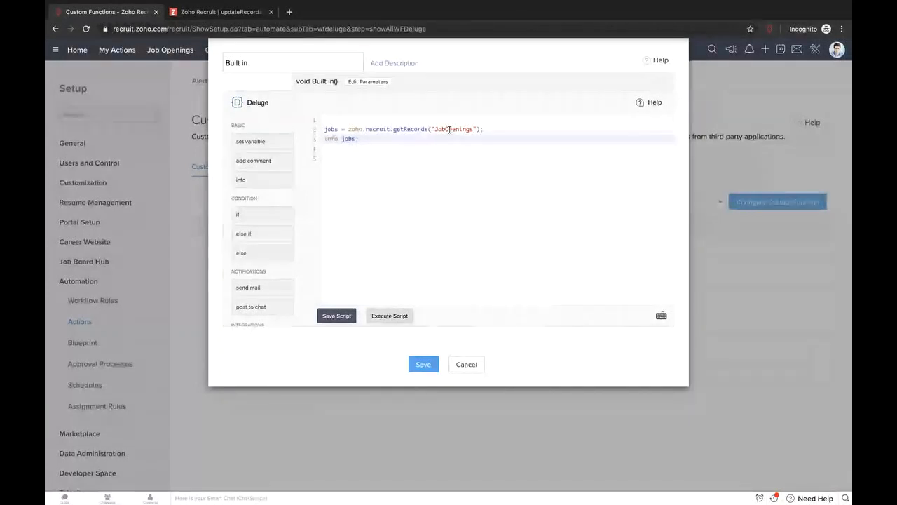
{"action": "left_click", "coordinate": [446, 159]}
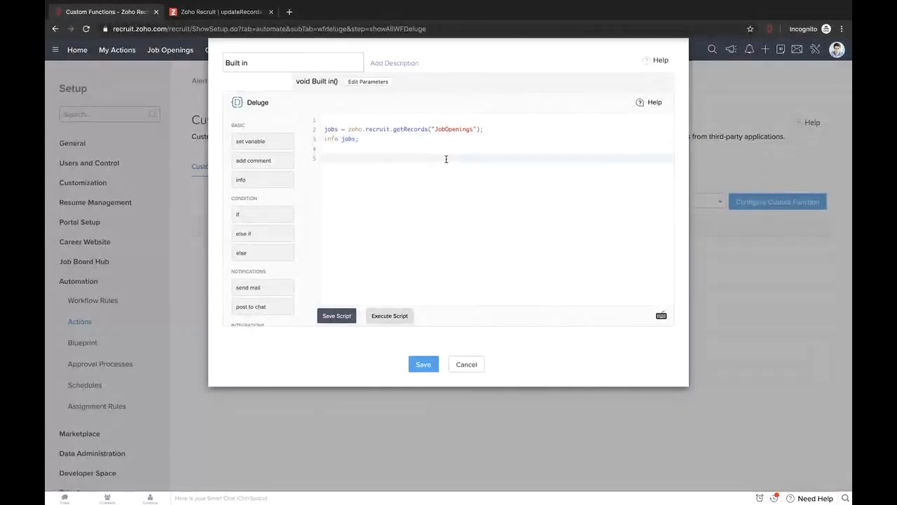
{"action": "type", "text": "z"}
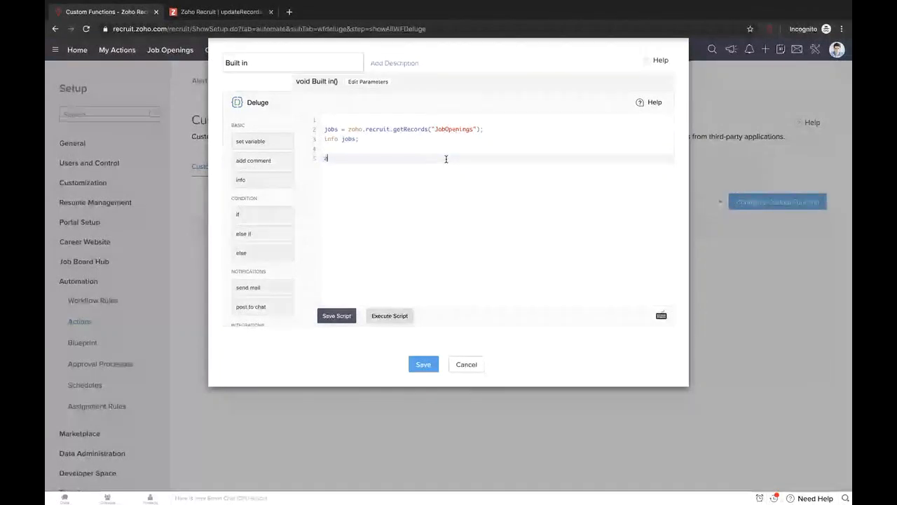
{"action": "type", "text": "oho.recruit."}
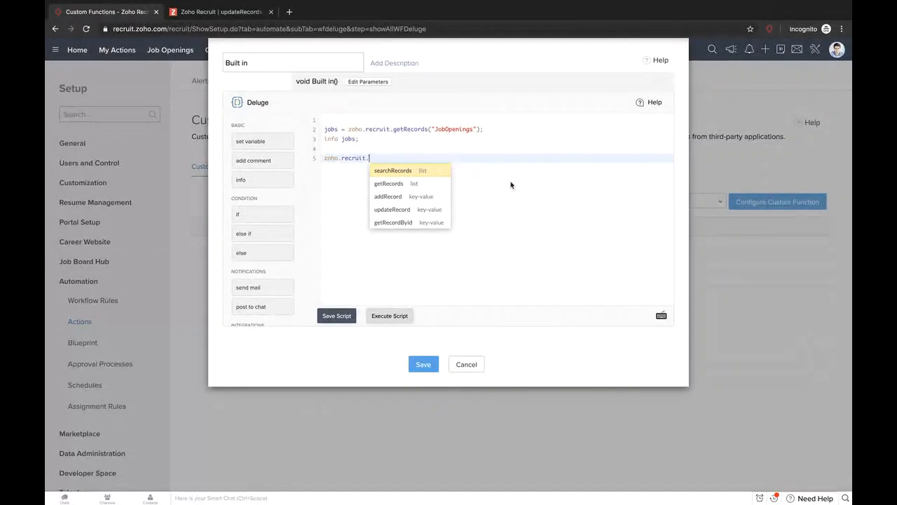
- Insert an updateRecord call, delete it again, and switch to the updateRecords help article
{"action": "left_click", "coordinate": [423, 211]}
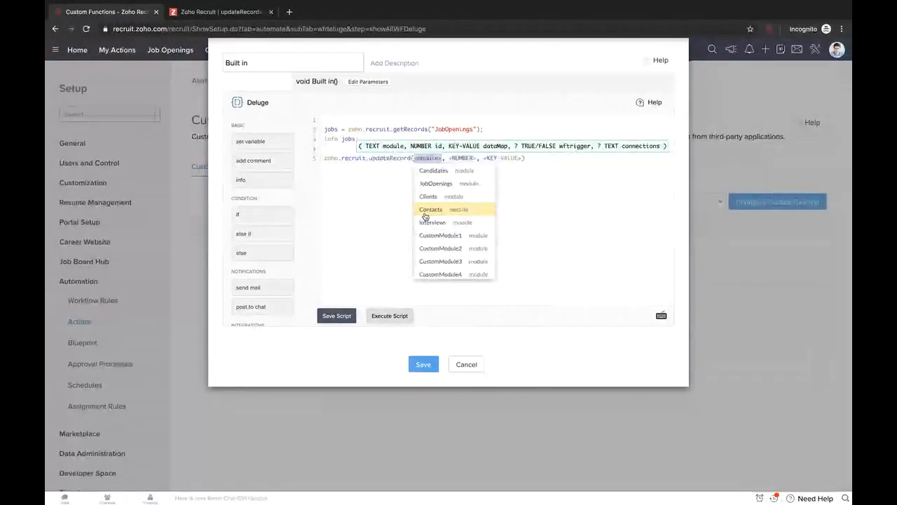
{"action": "scroll", "coordinate": [449, 234], "scroll_direction": "down", "scroll_amount": 2}
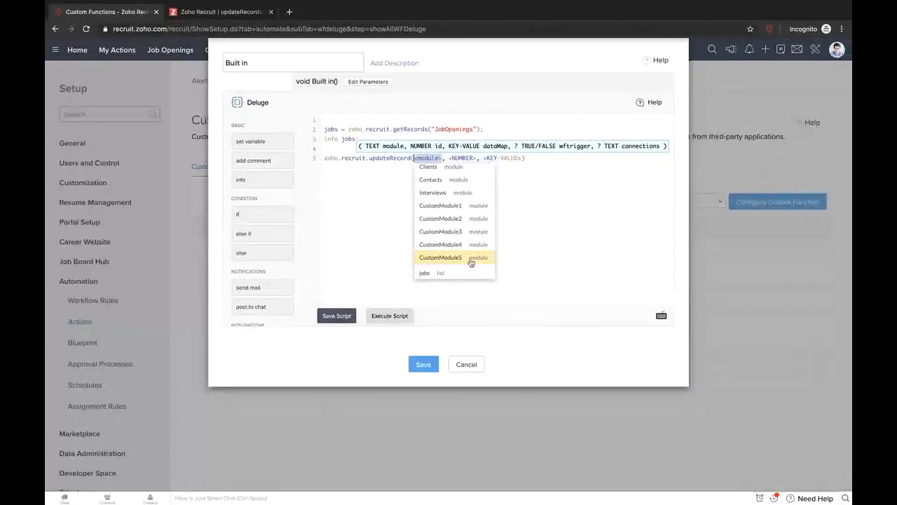
{"action": "left_click", "coordinate": [540, 158]}
{"action": "left_click_drag", "start_coordinate": [539, 157], "coordinate": [316, 163]}
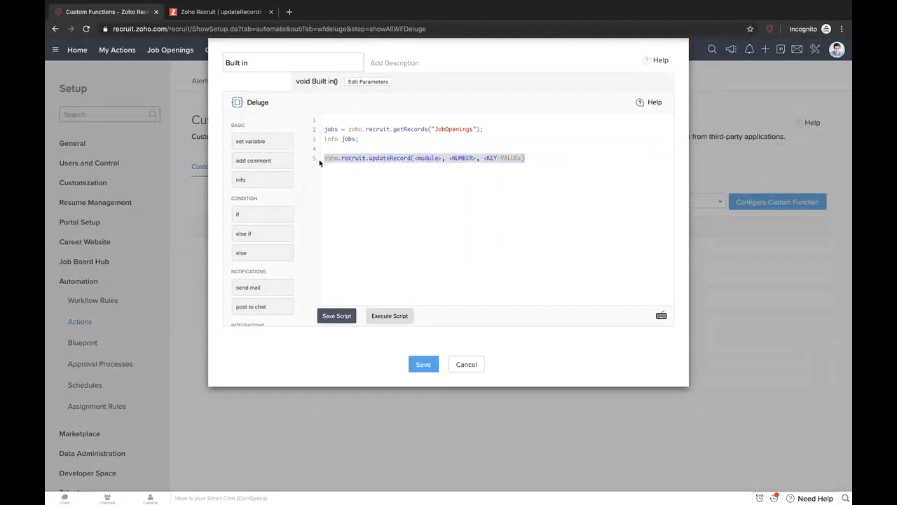
{"action": "key", "text": "BackSpace"}
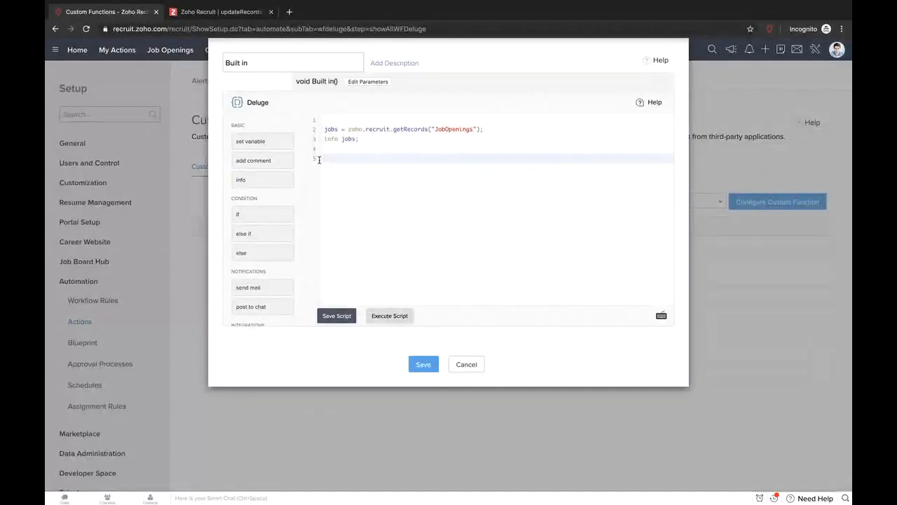
{"action": "left_click", "coordinate": [442, 129]}
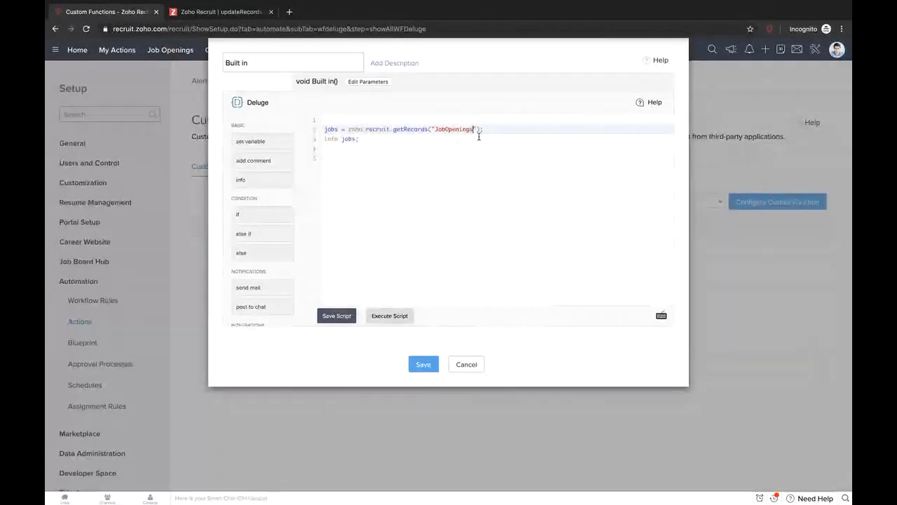
{"action": "left_click", "coordinate": [241, 16]}
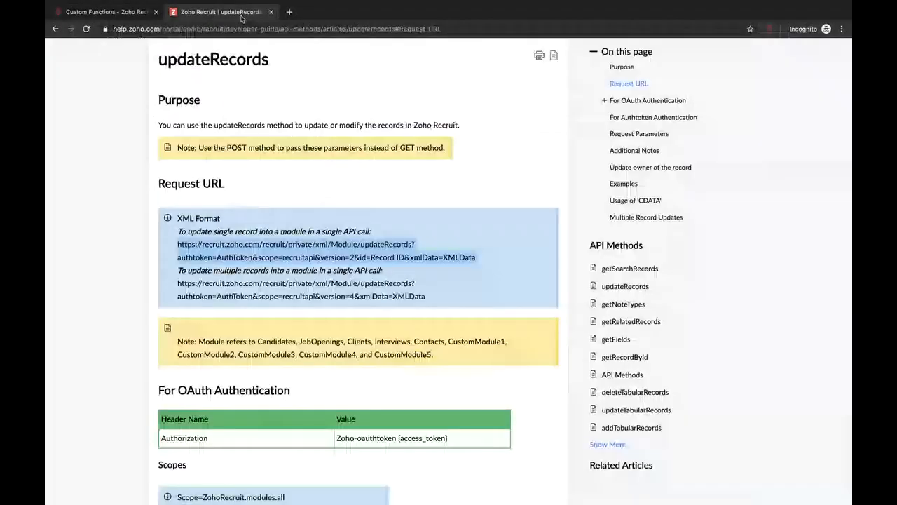
- Highlight AuthToken in the help page's request URL, then return to the Built in script editor
{"action": "left_click", "coordinate": [253, 257]}
{"action": "left_click_drag", "start_coordinate": [253, 258], "coordinate": [217, 257]}
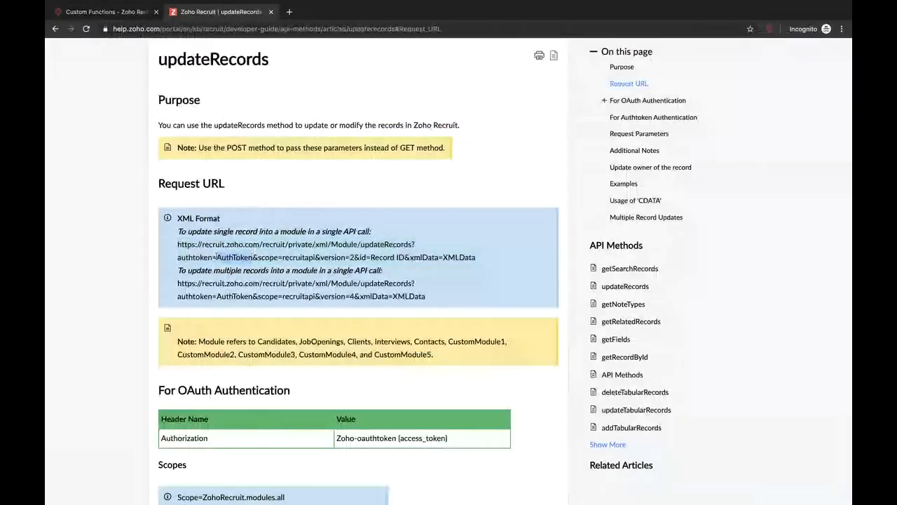
{"action": "left_click", "coordinate": [106, 12]}
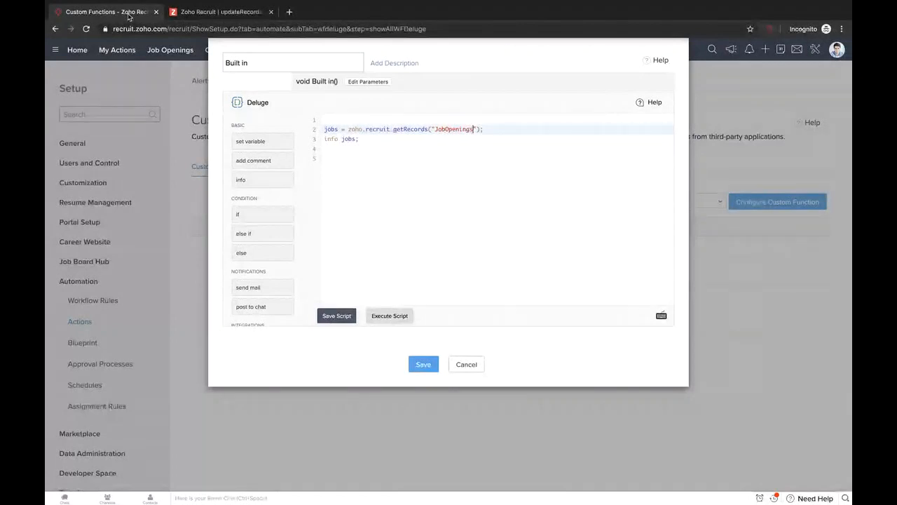
- Close Built in, open Change status for editing, and examine its changeStatus URL's auth token, id and cid
{"action": "left_click", "coordinate": [474, 367]}
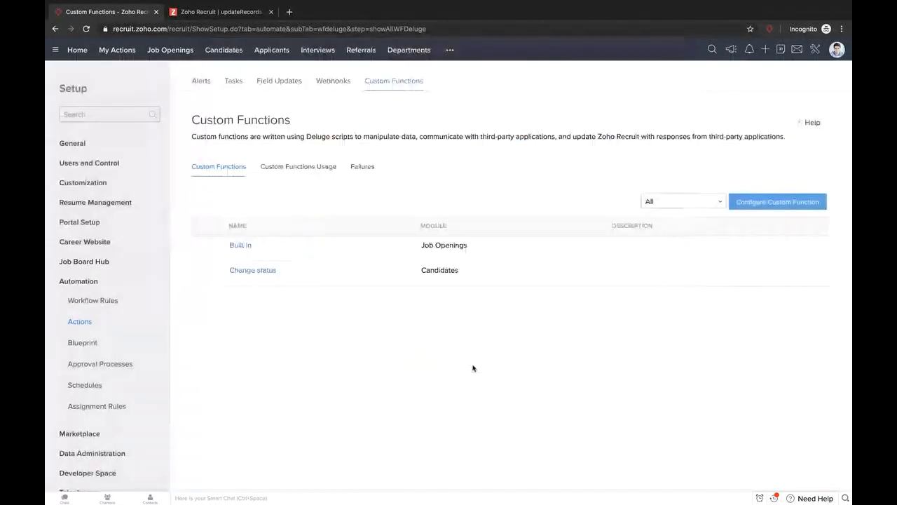
{"action": "left_click", "coordinate": [252, 270]}
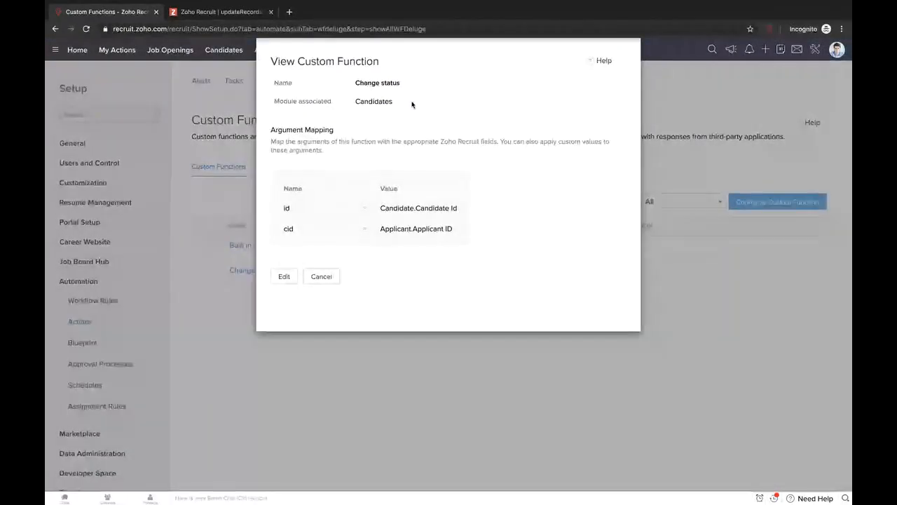
{"action": "left_click", "coordinate": [285, 276]}
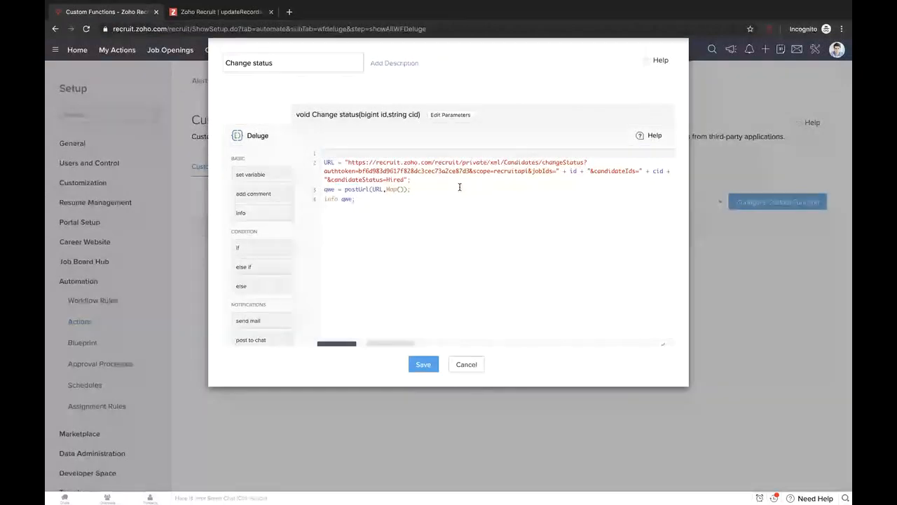
{"action": "left_click_drag", "start_coordinate": [584, 162], "coordinate": [546, 163]}
{"action": "left_click_drag", "start_coordinate": [470, 171], "coordinate": [347, 171]}
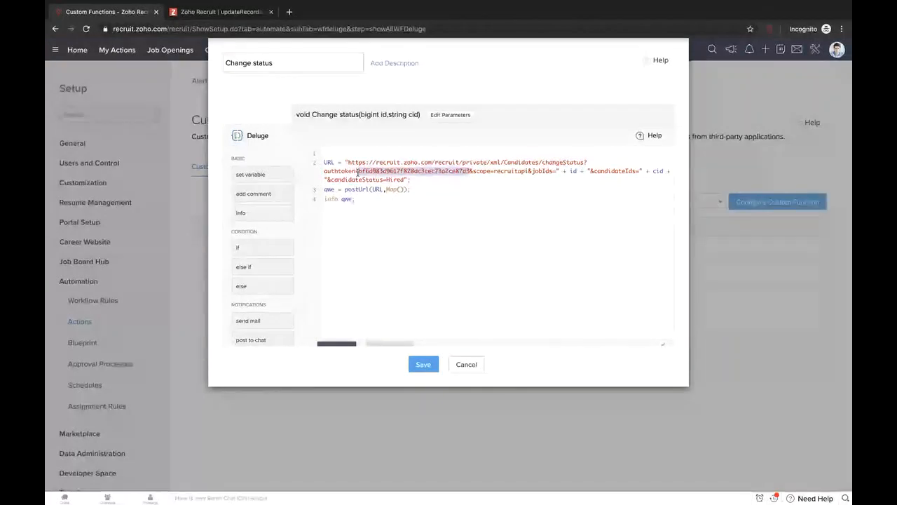
{"action": "left_click", "coordinate": [379, 226]}
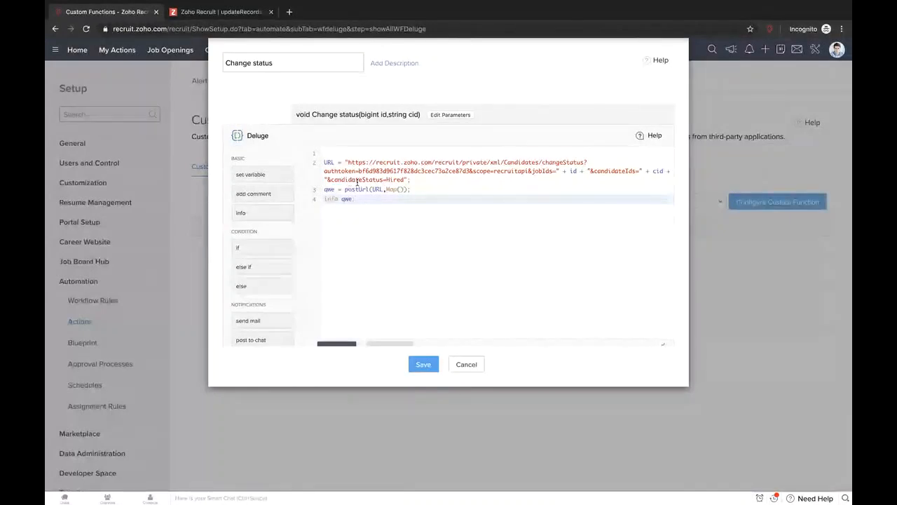
{"action": "double_click", "coordinate": [573, 170]}
{"action": "double_click", "coordinate": [658, 171]}
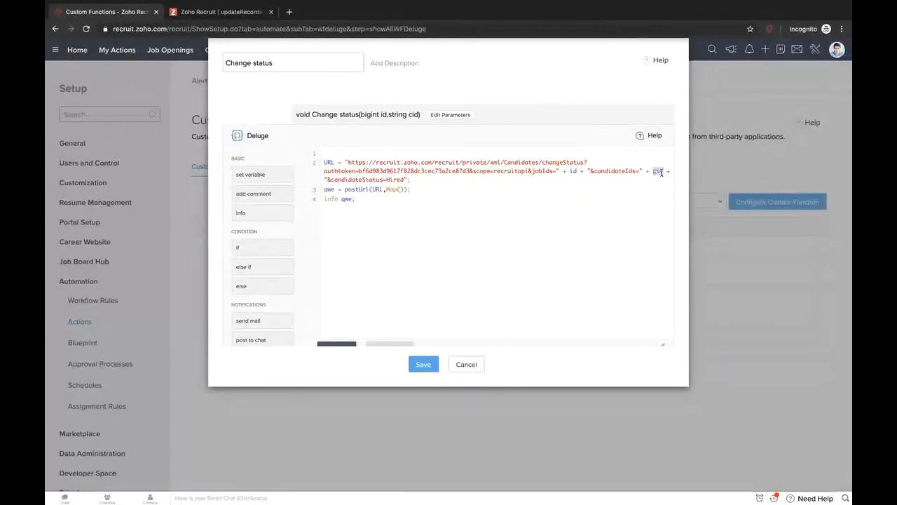
- Review the function's parameters and mapped fields, then cancel out of the editor
{"action": "left_click", "coordinate": [450, 114]}
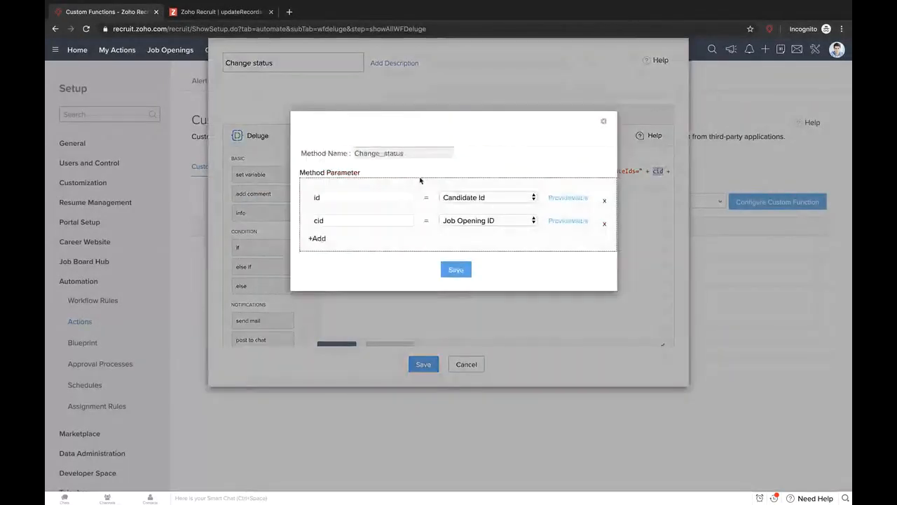
{"action": "left_click", "coordinate": [602, 121]}
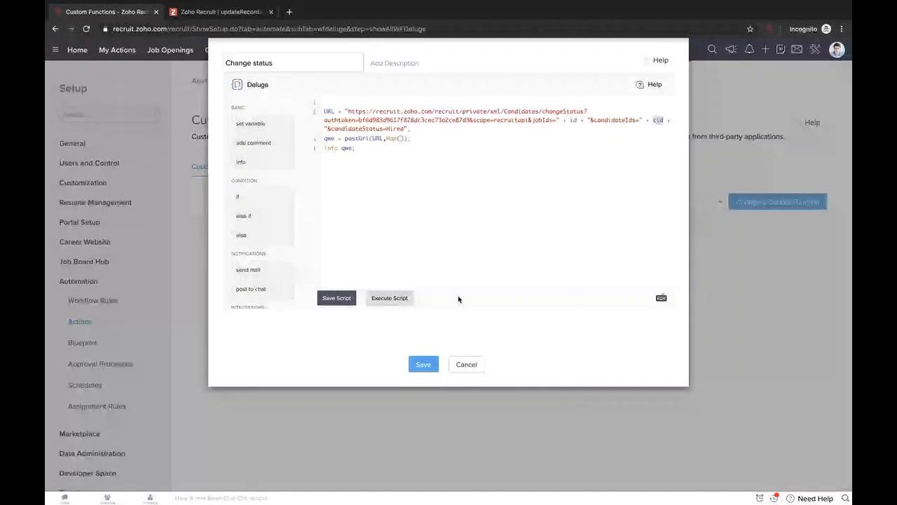
{"action": "scroll", "coordinate": [459, 300], "scroll_direction": "up", "scroll_amount": 2}
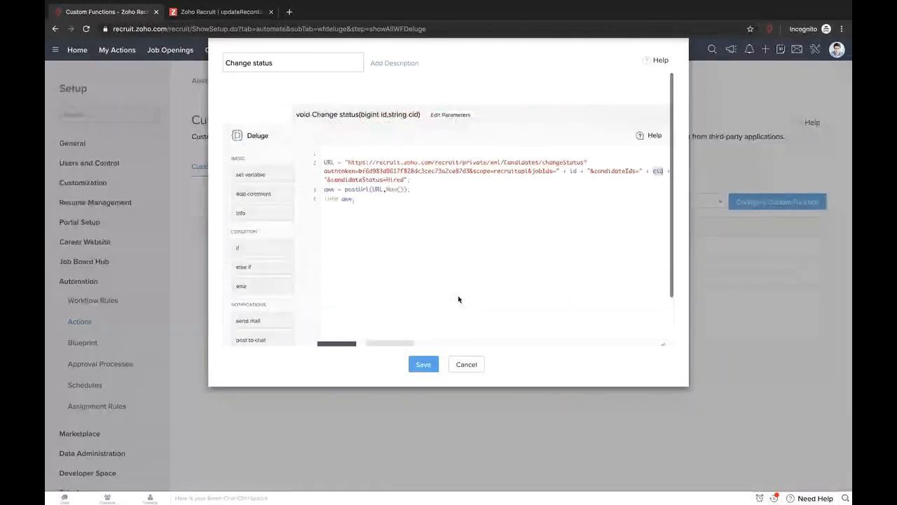
{"action": "scroll", "coordinate": [281, 275], "scroll_direction": "down", "scroll_amount": 3}
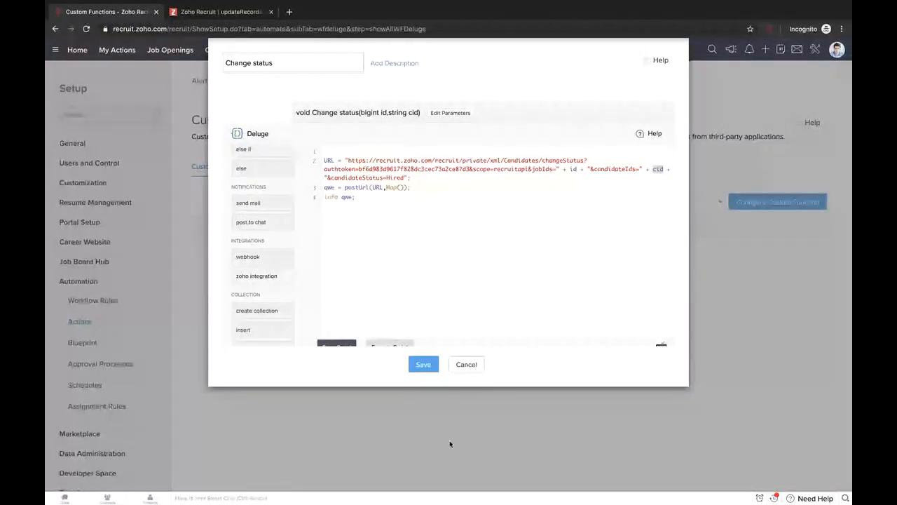
{"action": "left_click", "coordinate": [466, 365]}
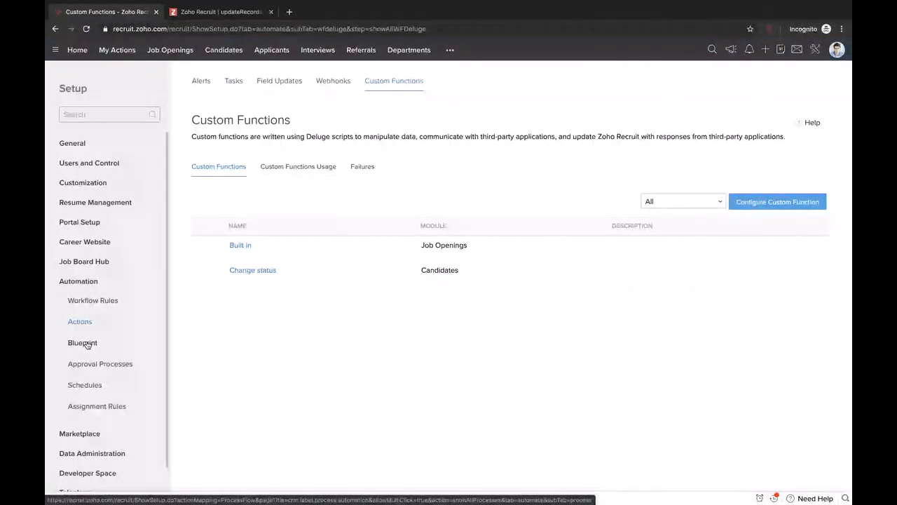
- Go to Blueprint under Setup > Automation
{"action": "left_click", "coordinate": [83, 343]}
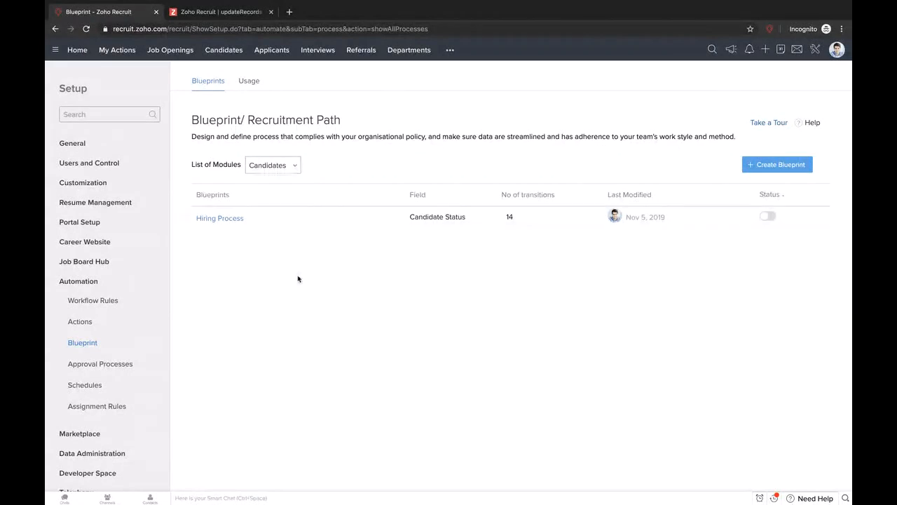
- Drop Contact in Future onto the Hiring Process canvas, link it with the submitted-to-hiring-manager state, and add a transition
{"action": "left_click", "coordinate": [231, 219]}
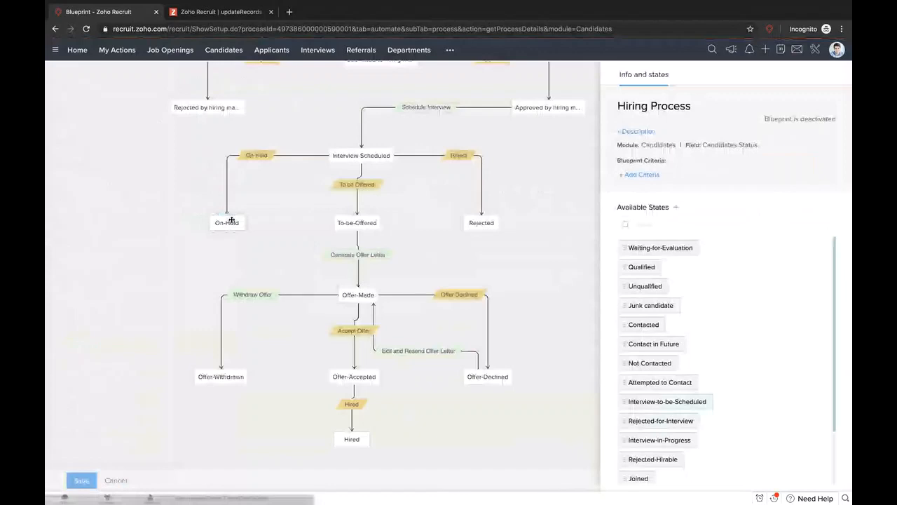
{"action": "left_click_drag", "start_coordinate": [516, 186], "coordinate": [477, 335]}
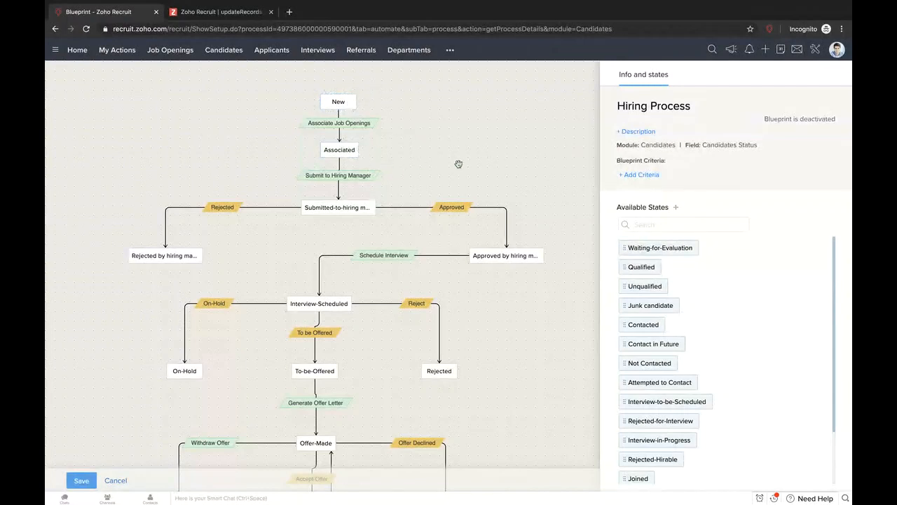
{"action": "mouse_move", "coordinate": [458, 164]}
{"action": "left_mouse_down"}
{"action": "mouse_move", "coordinate": [461, 152]}
{"action": "mouse_move", "coordinate": [476, 163]}
{"action": "left_mouse_up"}
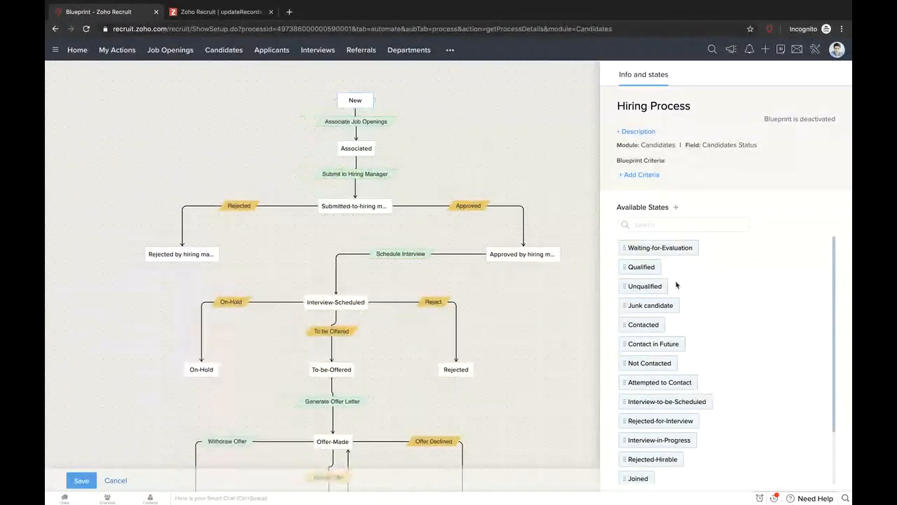
{"action": "scroll", "coordinate": [676, 284], "scroll_direction": "down", "scroll_amount": 2}
{"action": "left_click_drag", "start_coordinate": [674, 284], "coordinate": [509, 160]}
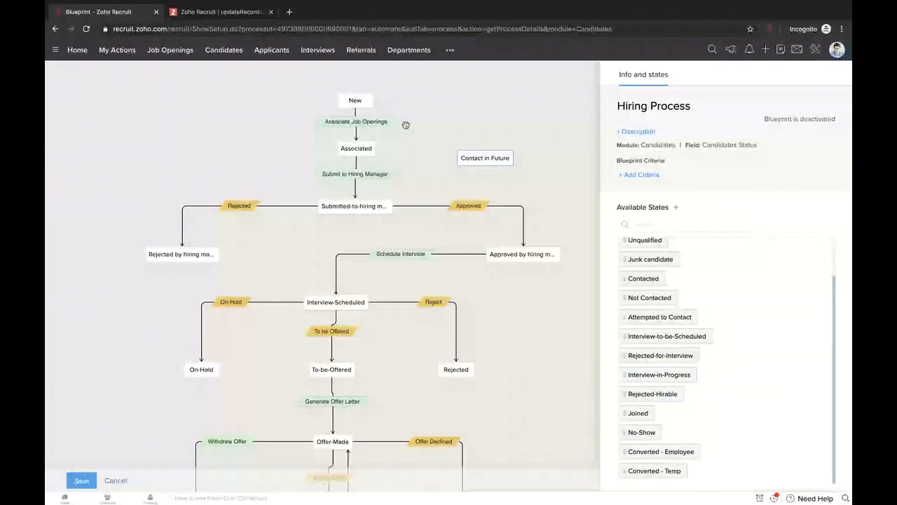
{"action": "left_click_drag", "start_coordinate": [457, 157], "coordinate": [385, 198]}
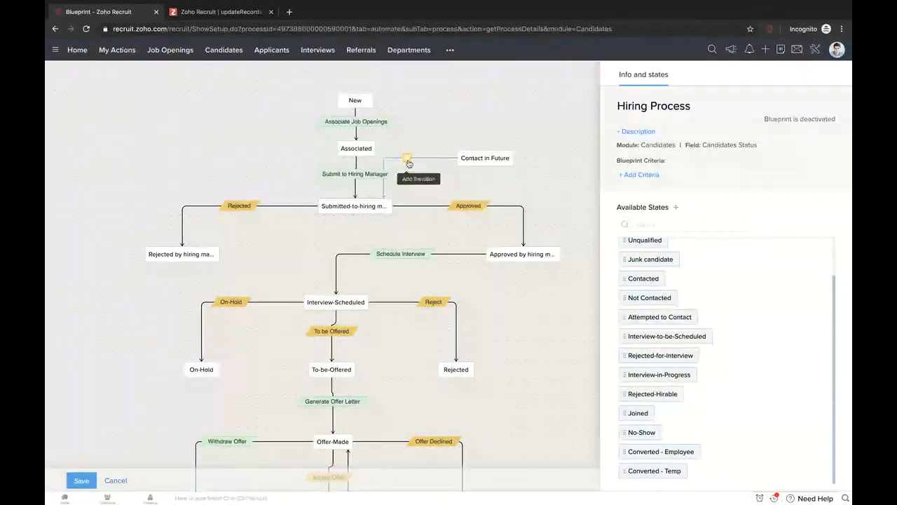
{"action": "left_click", "coordinate": [409, 163]}
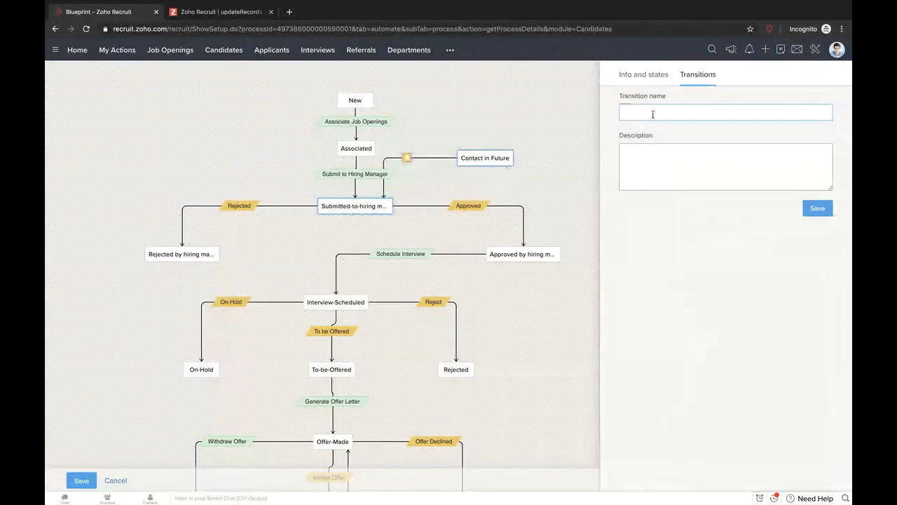
- Name the new transition Custom and save it
{"action": "type", "text": "s"}
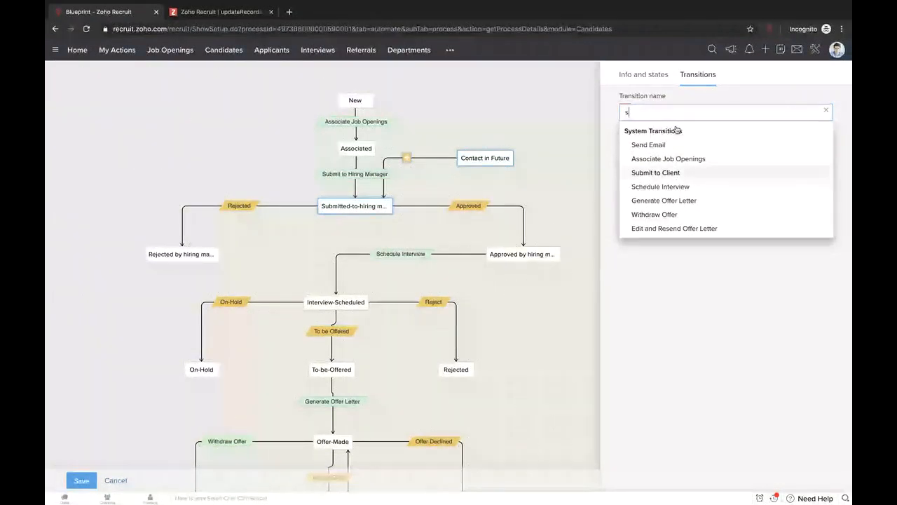
{"action": "key", "text": "BackSpace"}
{"action": "type", "text": "C"}
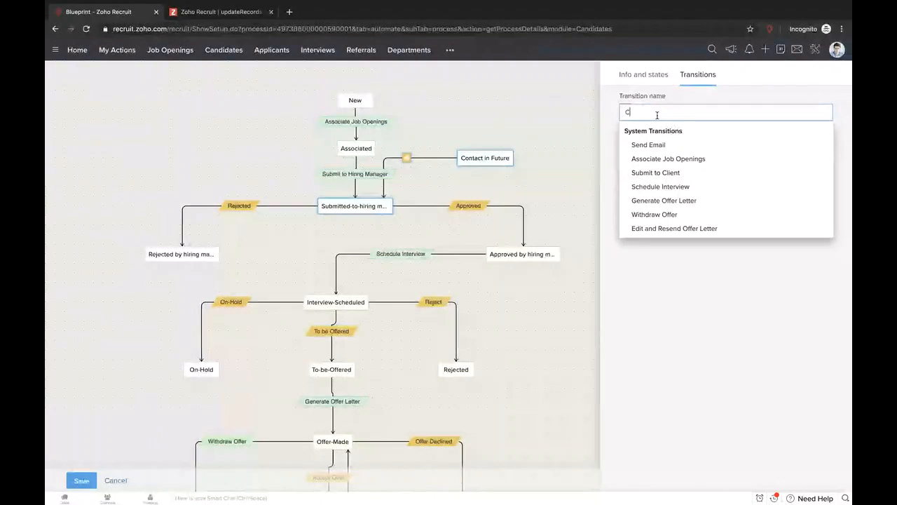
{"action": "type", "text": "ustom"}
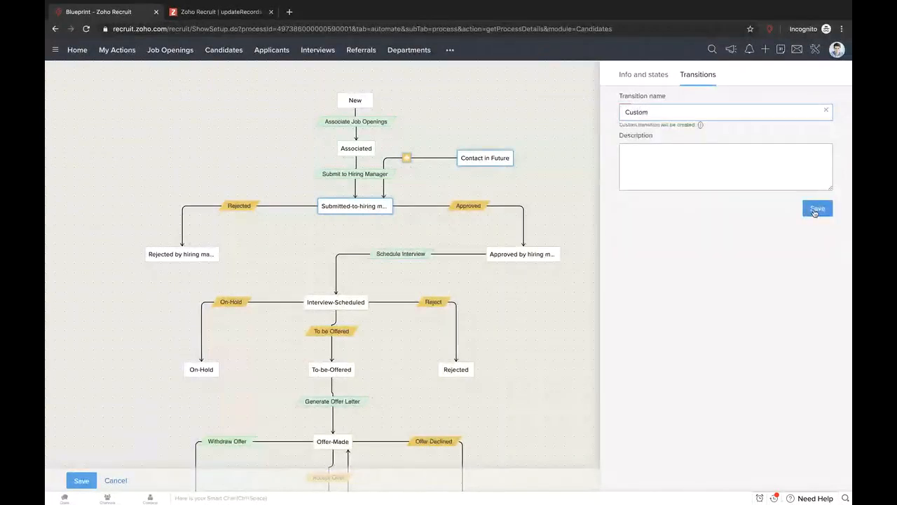
{"action": "left_click", "coordinate": [816, 209]}
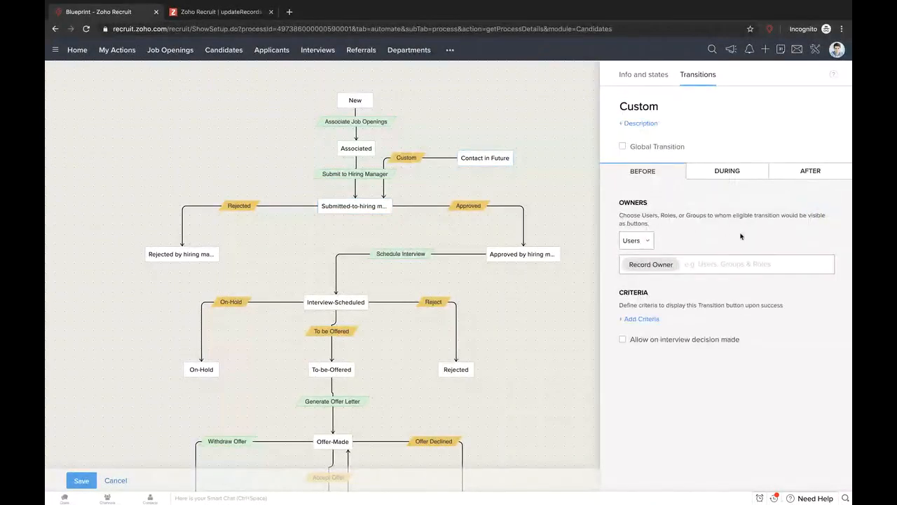
- Keep Record Owner as the transition owner and dismiss the criteria dialog without conditions
{"action": "left_click", "coordinate": [649, 243]}
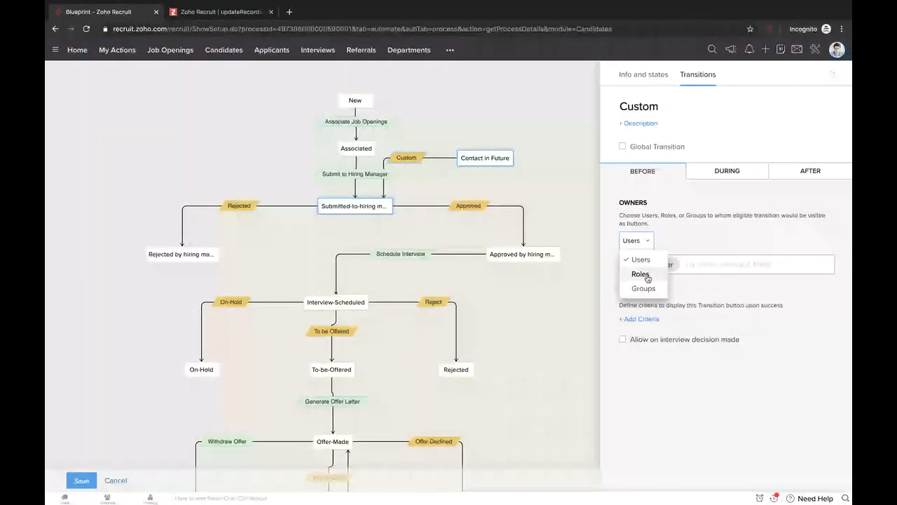
{"action": "left_click", "coordinate": [640, 274]}
{"action": "left_click", "coordinate": [645, 238]}
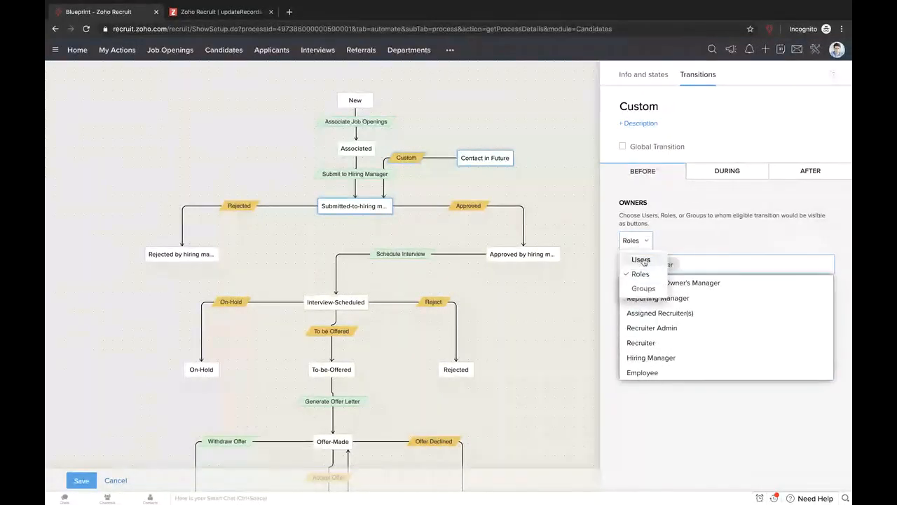
{"action": "left_click", "coordinate": [641, 260]}
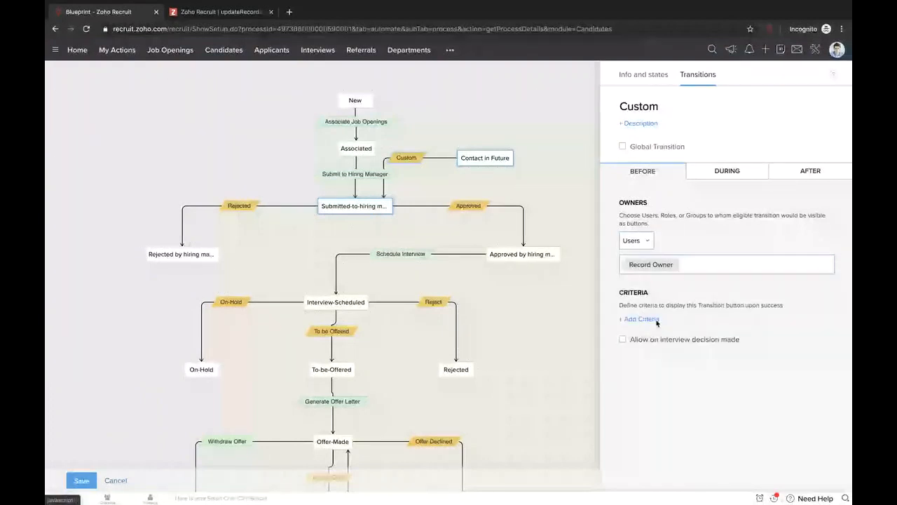
{"action": "left_click", "coordinate": [641, 319]}
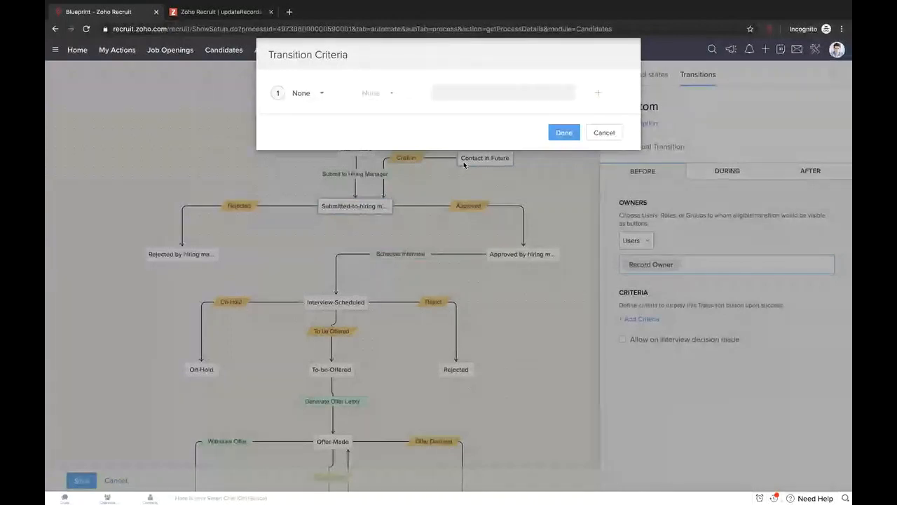
{"action": "left_click", "coordinate": [604, 133]}
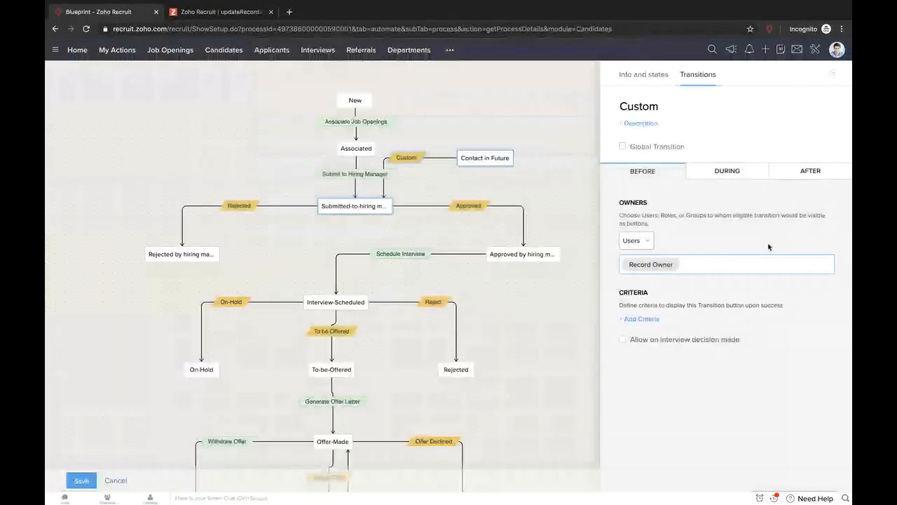
- Make notes mandatory during the Custom transition and view its After-stage action options
{"action": "left_click", "coordinate": [734, 173]}
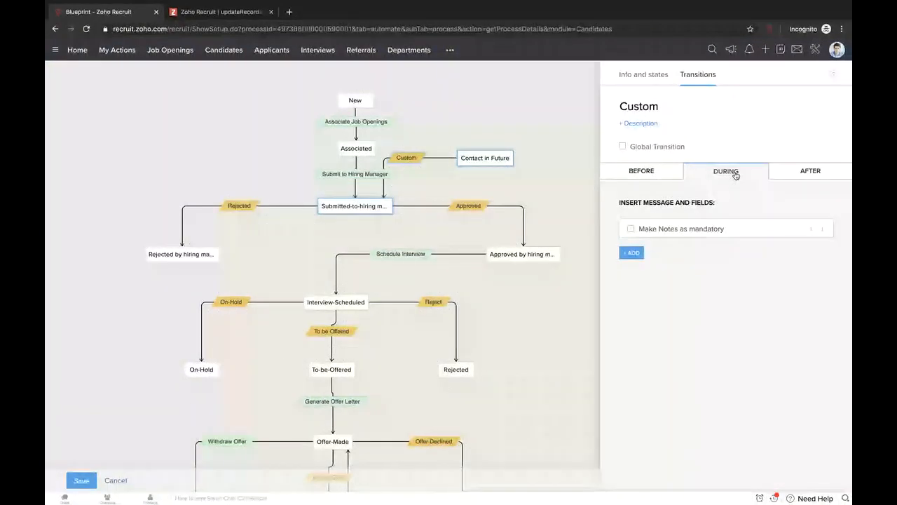
{"action": "left_click", "coordinate": [642, 257]}
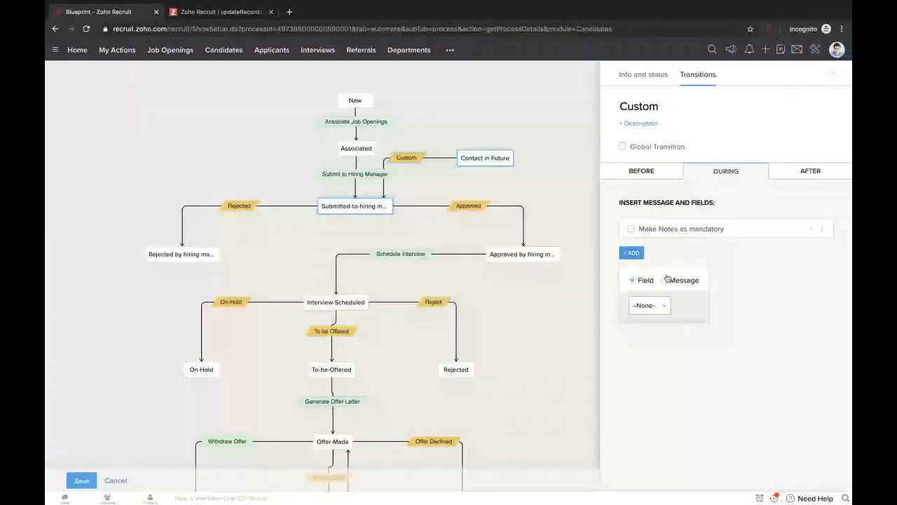
{"action": "left_click", "coordinate": [631, 228]}
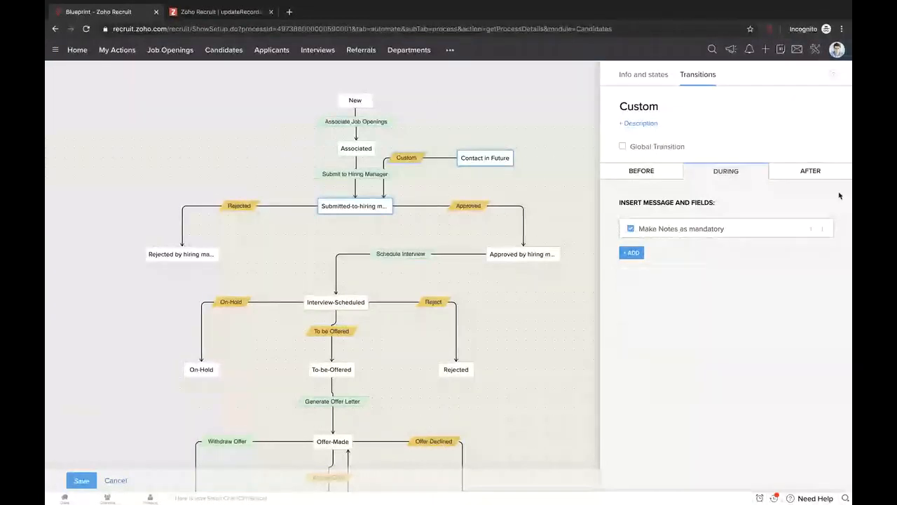
{"action": "left_click", "coordinate": [821, 176]}
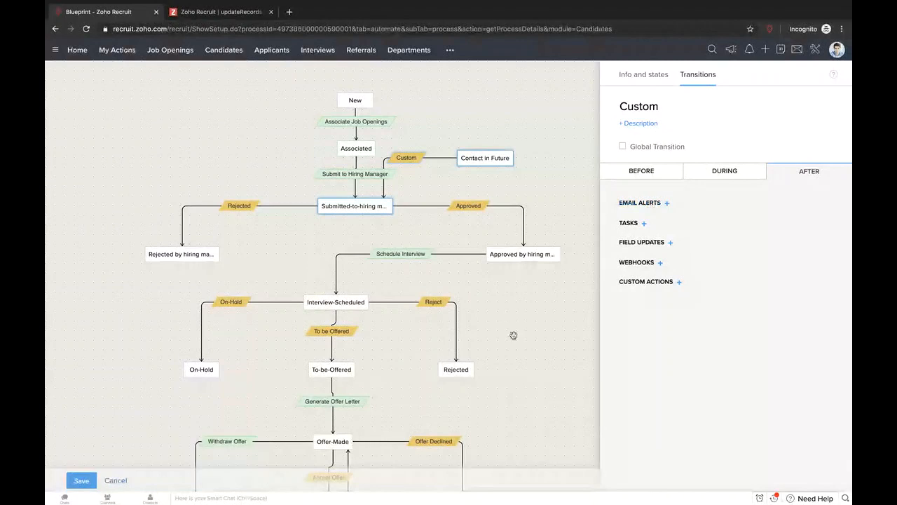
{"action": "mouse_move", "coordinate": [511, 334]}
{"action": "left_mouse_down"}
{"action": "mouse_move", "coordinate": [513, 310]}
{"action": "mouse_move", "coordinate": [573, 303]}
{"action": "mouse_move", "coordinate": [489, 340]}
{"action": "mouse_move", "coordinate": [494, 332]}
{"action": "left_mouse_up"}
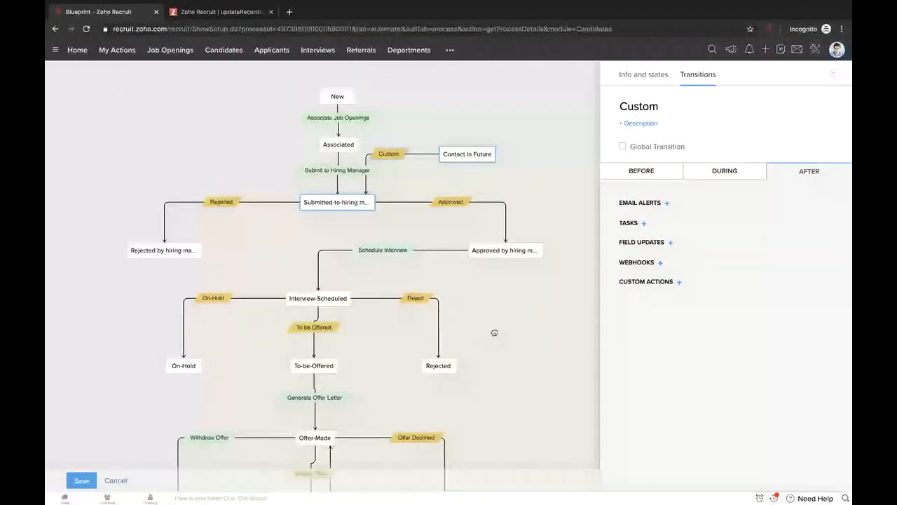
- Look at the blueprint's overall criteria, cancel without adding any, and open Submit to Hiring Manager
{"action": "left_click", "coordinate": [494, 333]}
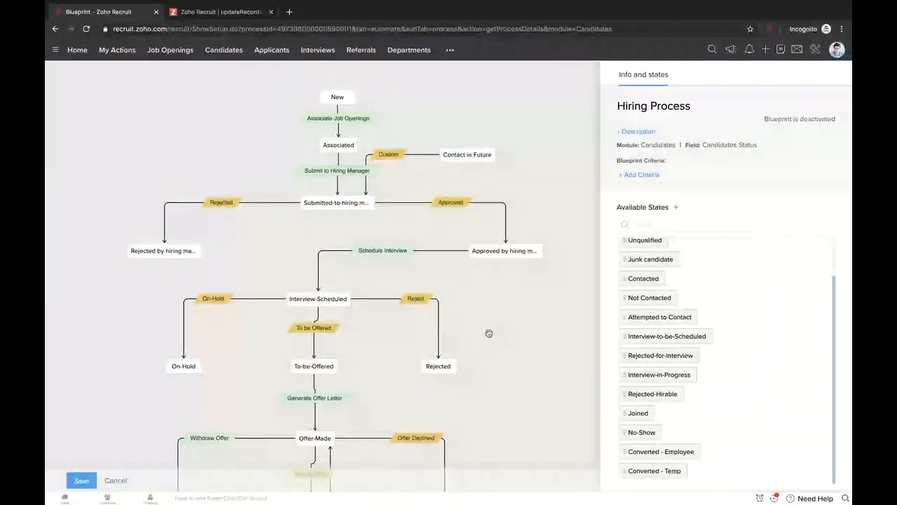
{"action": "left_click", "coordinate": [651, 175]}
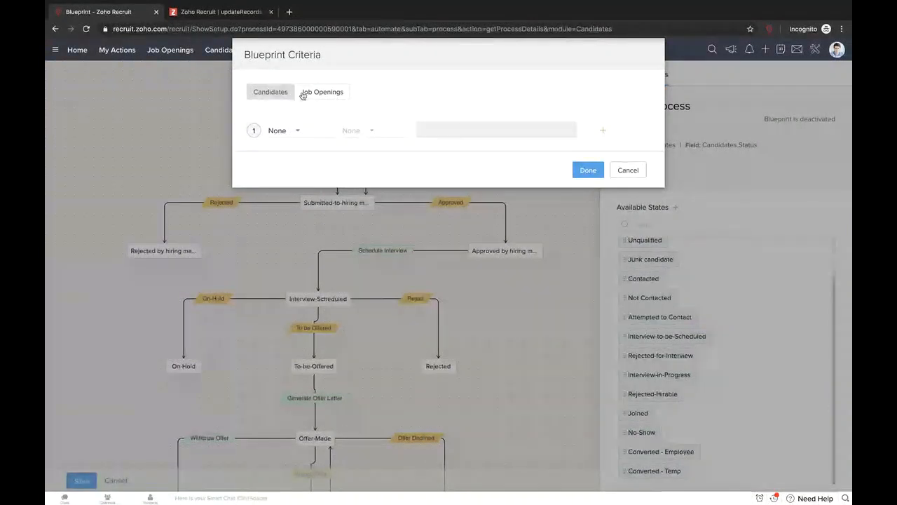
{"action": "left_click", "coordinate": [613, 168]}
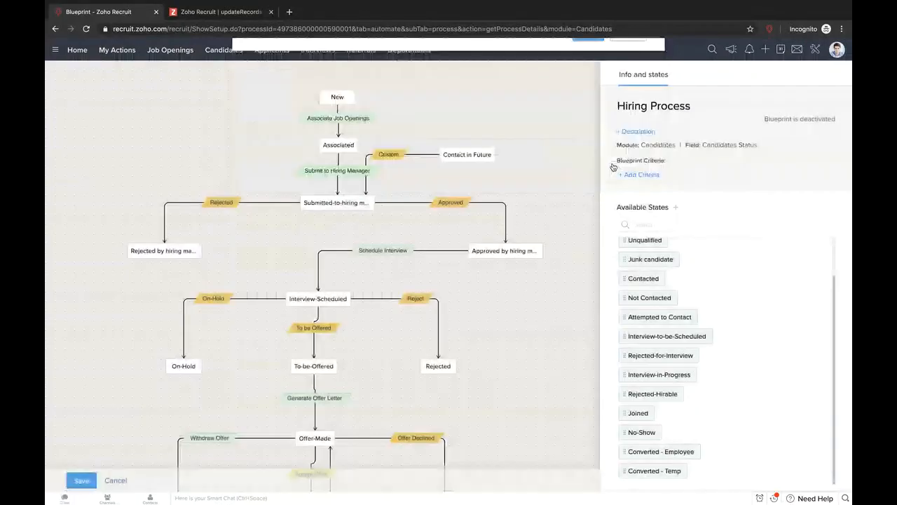
{"action": "left_click", "coordinate": [330, 172]}
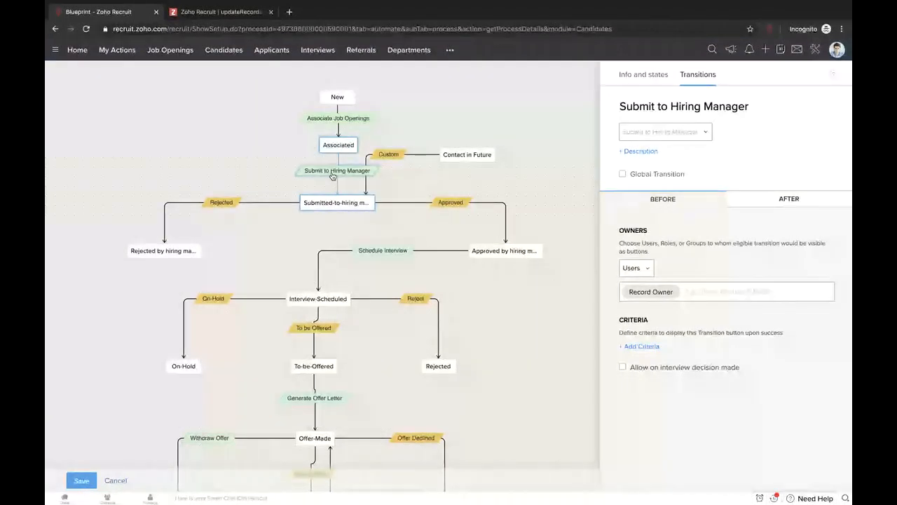
- Tick Global Transition and 'Allow on interview decision made', then cancel the blueprint edits
{"action": "left_click", "coordinate": [623, 175]}
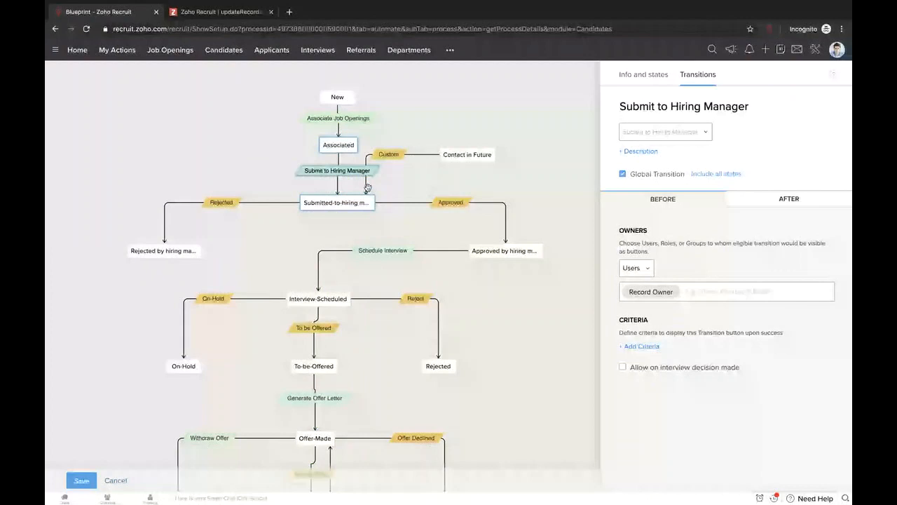
{"action": "left_click", "coordinate": [650, 367]}
{"action": "mouse_move", "coordinate": [633, 369]}
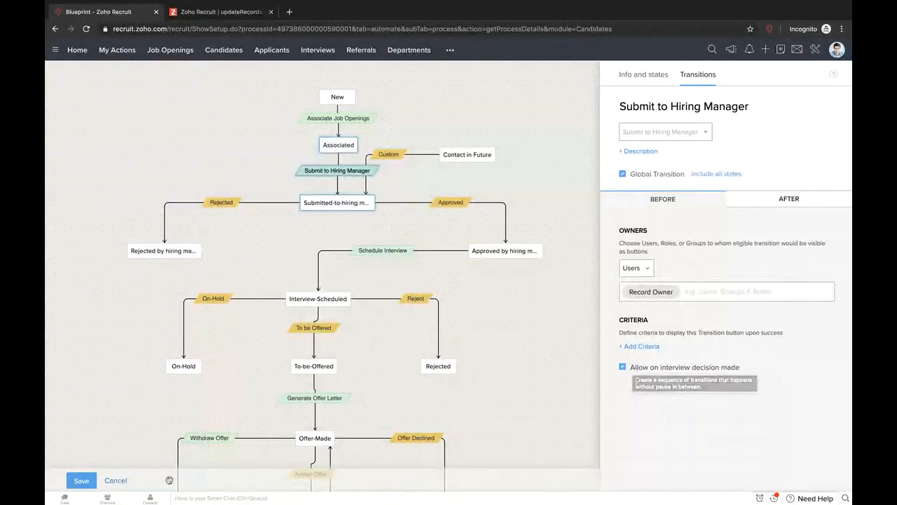
{"action": "left_click", "coordinate": [124, 482]}
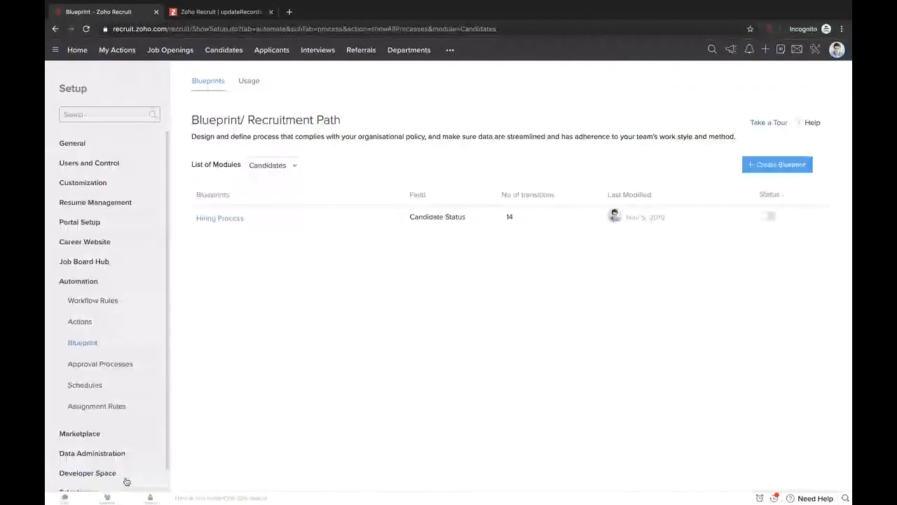
- Go to Approval Processes and start a new approval process
{"action": "left_click", "coordinate": [124, 365]}
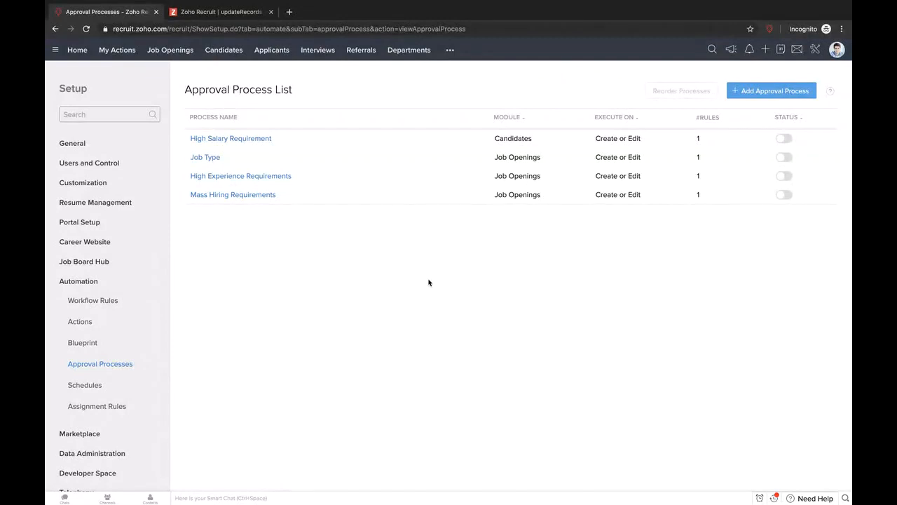
{"action": "left_click", "coordinate": [778, 91]}
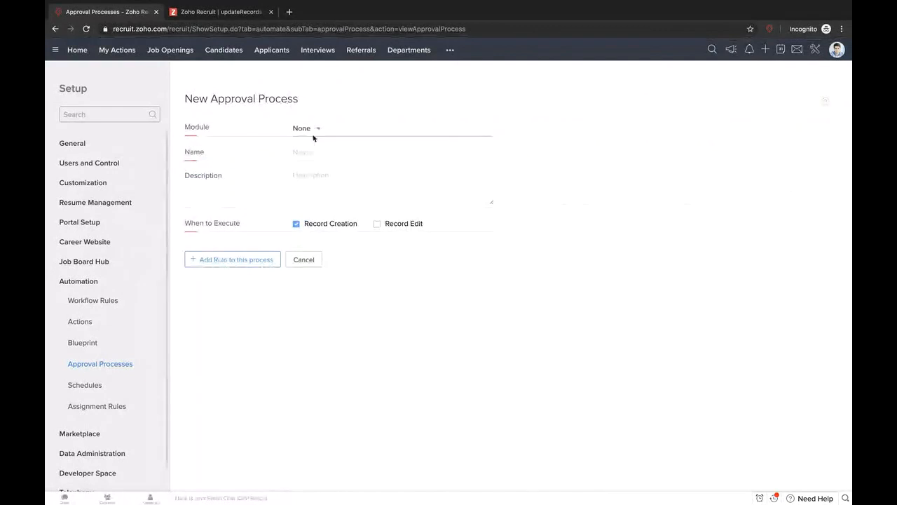
- Name the Job Openings approval process JO Approval, running on record creation and edit, and add a rule
{"action": "left_click", "coordinate": [312, 133]}
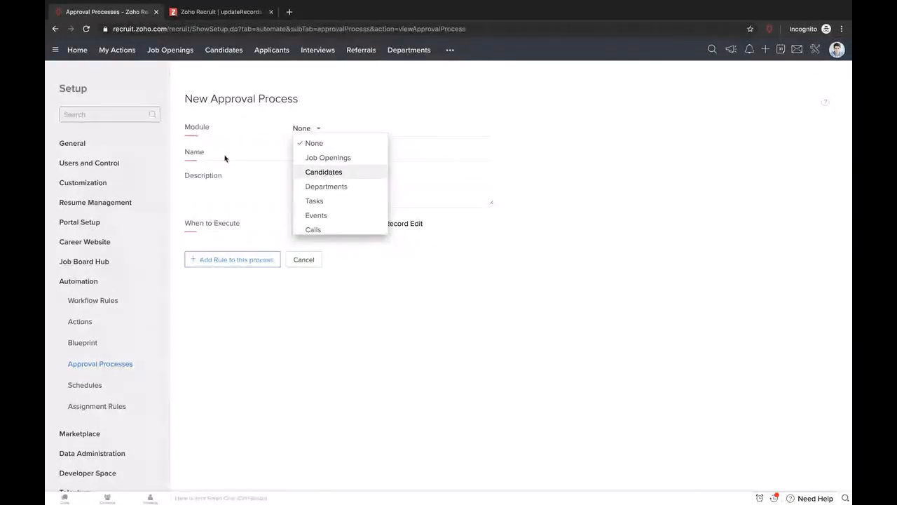
{"action": "left_click", "coordinate": [338, 159]}
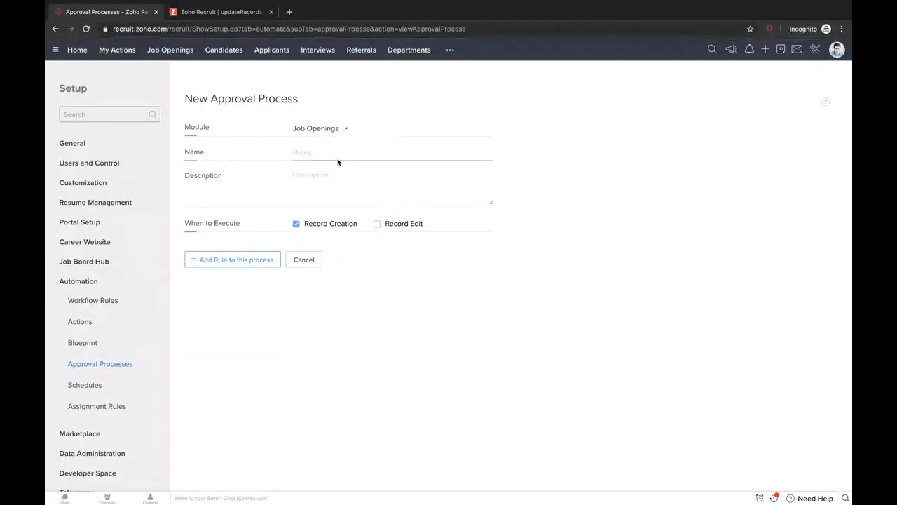
{"action": "left_click", "coordinate": [300, 153]}
{"action": "type", "text": "JCA"}
{"action": "type", "text": "pproval"}
{"action": "left_click", "coordinate": [377, 224]}
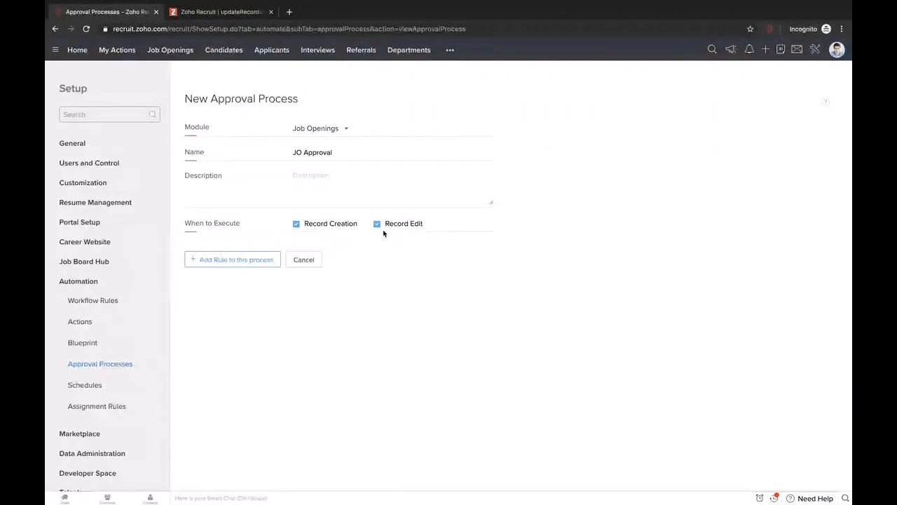
{"action": "left_click", "coordinate": [264, 260]}
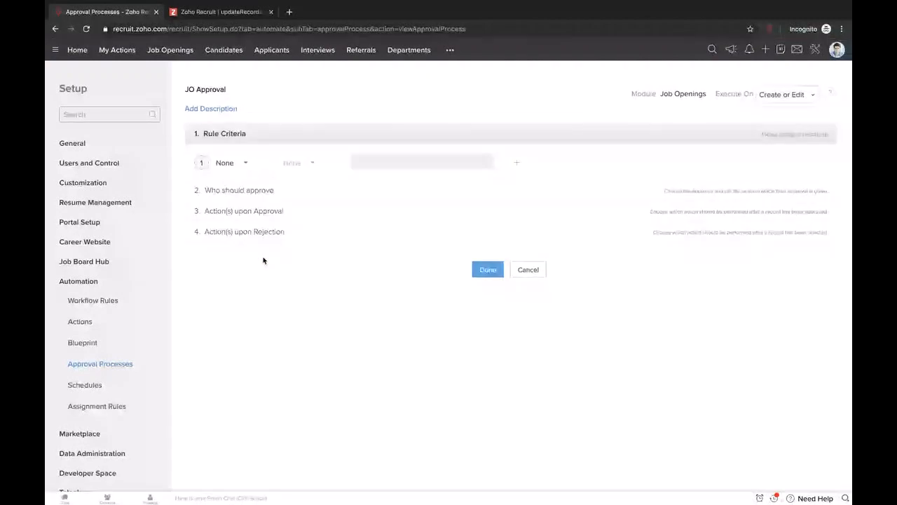
- Set the JO Approval rule criterion to Hiring Manager is a chosen user
{"action": "left_click", "coordinate": [246, 165]}
{"action": "scroll", "coordinate": [292, 250], "scroll_direction": "down", "scroll_amount": 2}
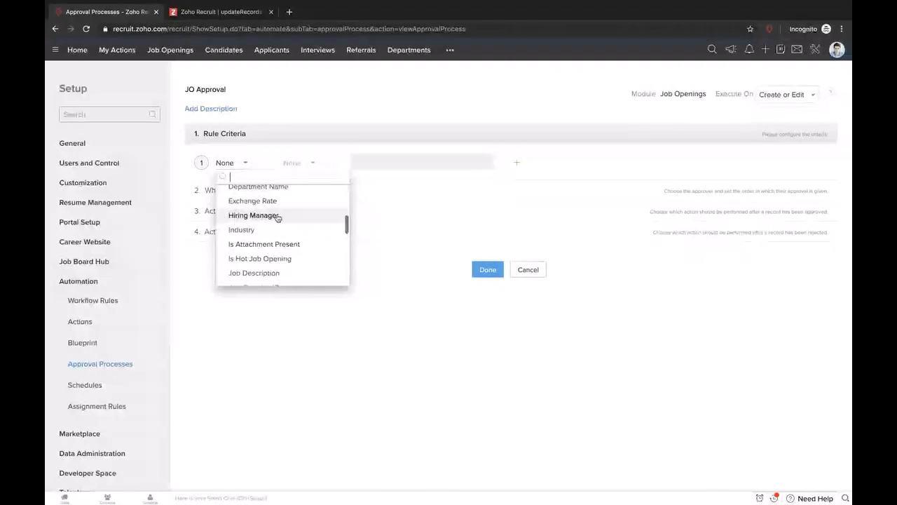
{"action": "left_click", "coordinate": [254, 215]}
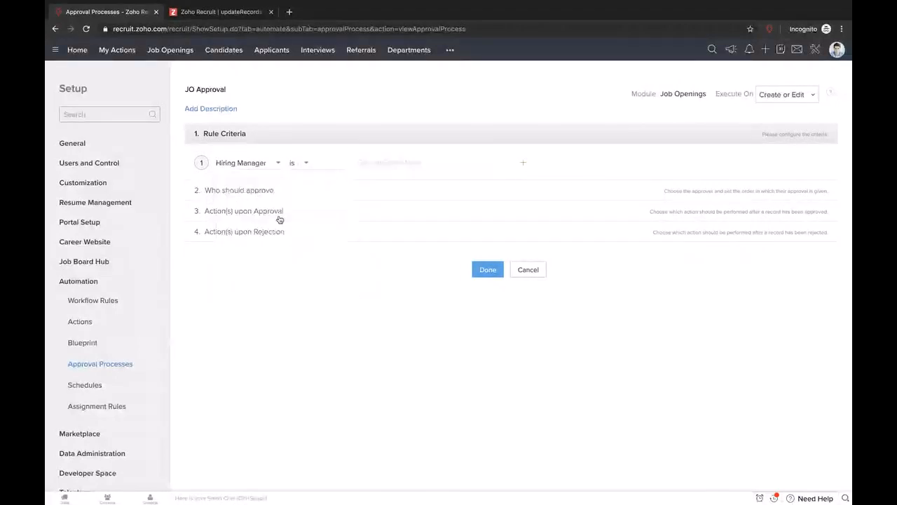
{"action": "left_click", "coordinate": [410, 158]}
{"action": "left_click", "coordinate": [417, 226]}
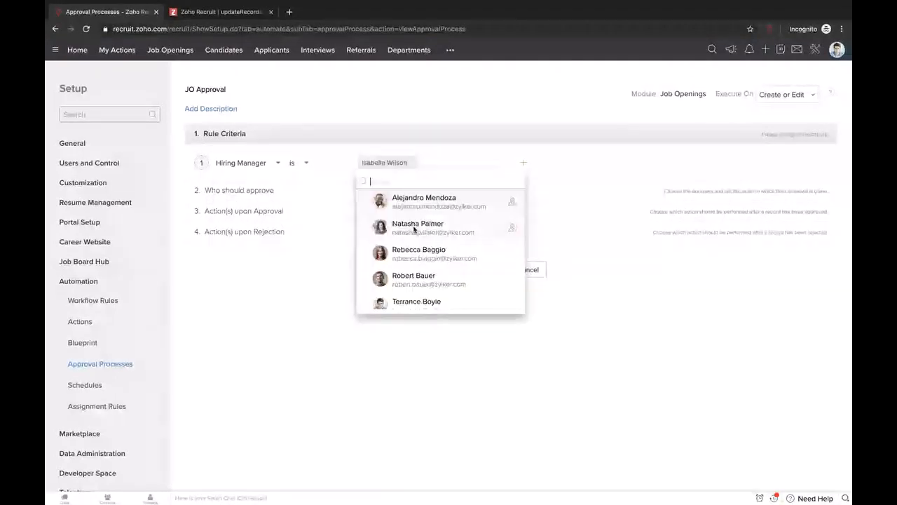
{"action": "left_click", "coordinate": [587, 167]}
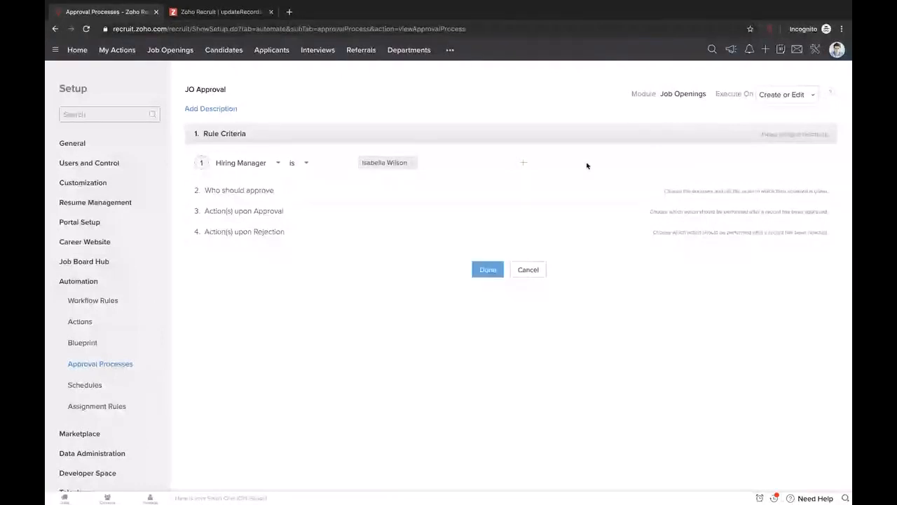
{"action": "left_click", "coordinate": [265, 194]}
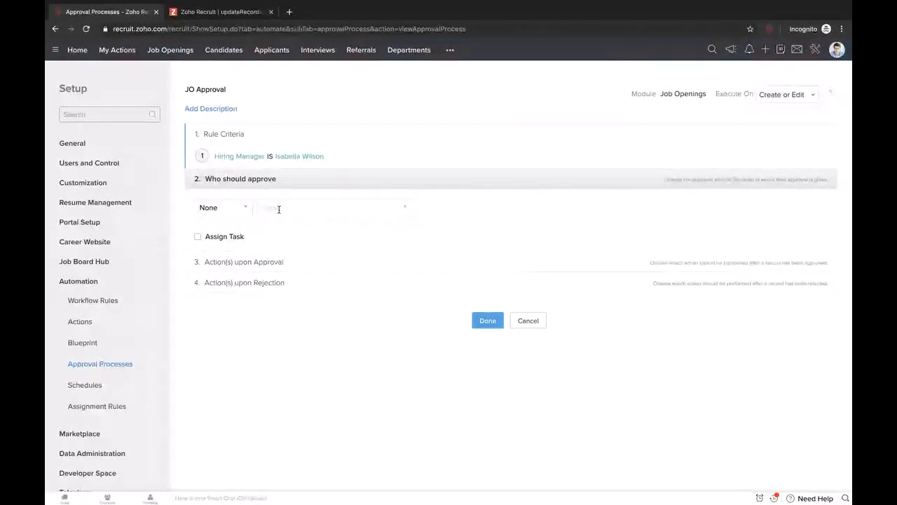
- Make the Recruiter Admin role the approver and expand the Actions upon Approval options
{"action": "left_click", "coordinate": [242, 209]}
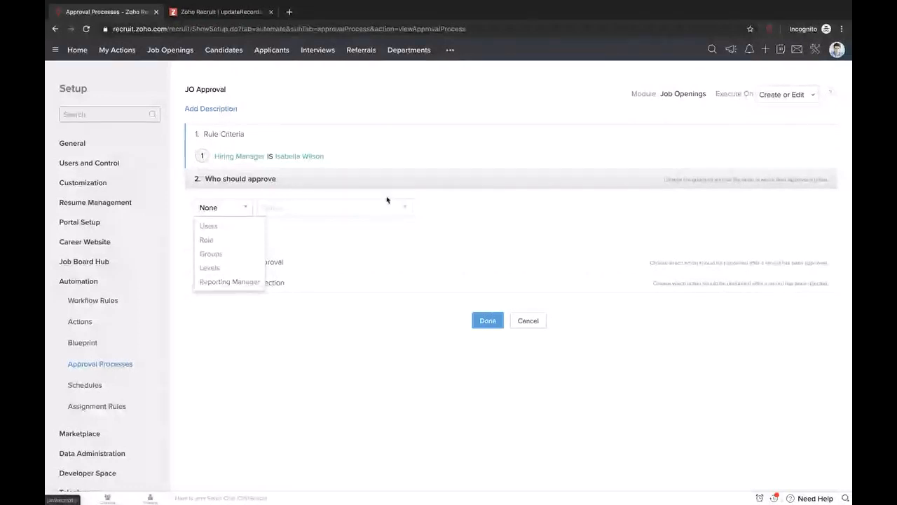
{"action": "left_click", "coordinate": [272, 265]}
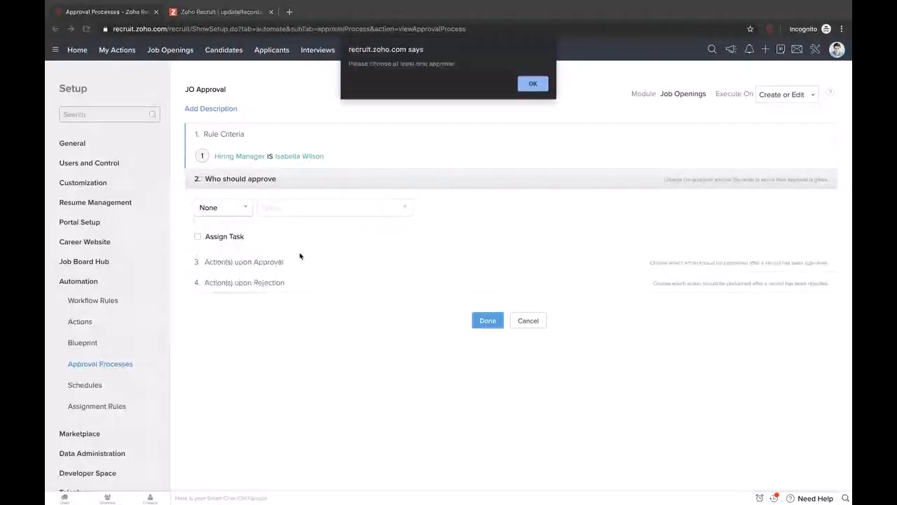
{"action": "left_click", "coordinate": [531, 88]}
{"action": "left_click", "coordinate": [277, 207]}
{"action": "left_click", "coordinate": [283, 226]}
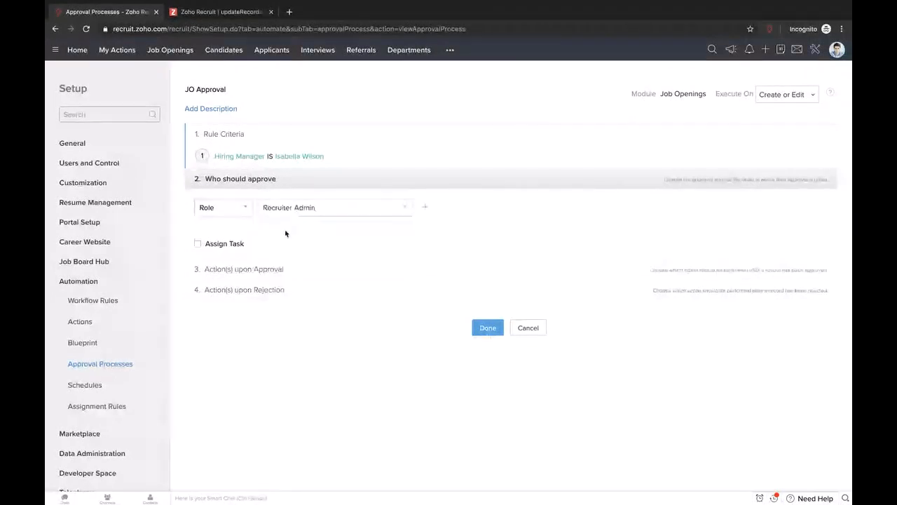
{"action": "left_click", "coordinate": [231, 269]}
{"action": "scroll", "coordinate": [347, 297], "scroll_direction": "down", "scroll_amount": 1}
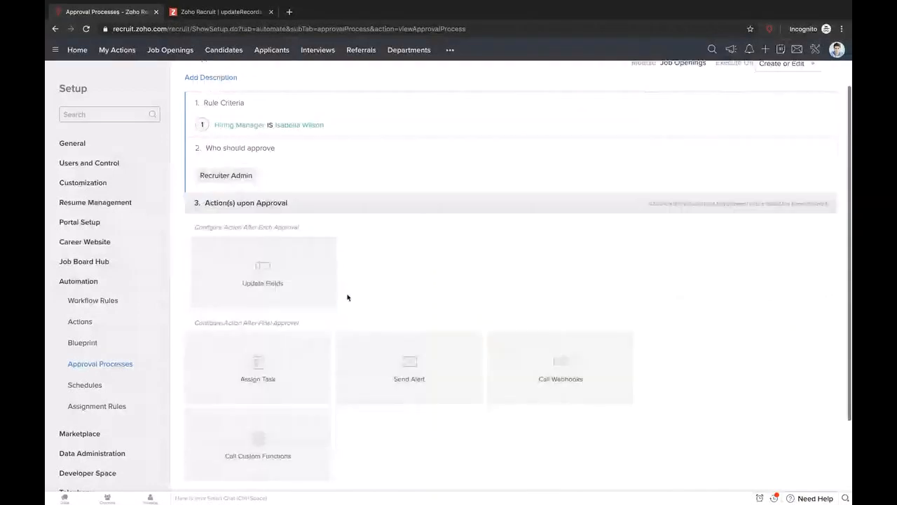
- Expand the Actions upon Rejection options and scroll through the whole JO Approval process
{"action": "scroll", "coordinate": [347, 297], "scroll_direction": "down", "scroll_amount": 2}
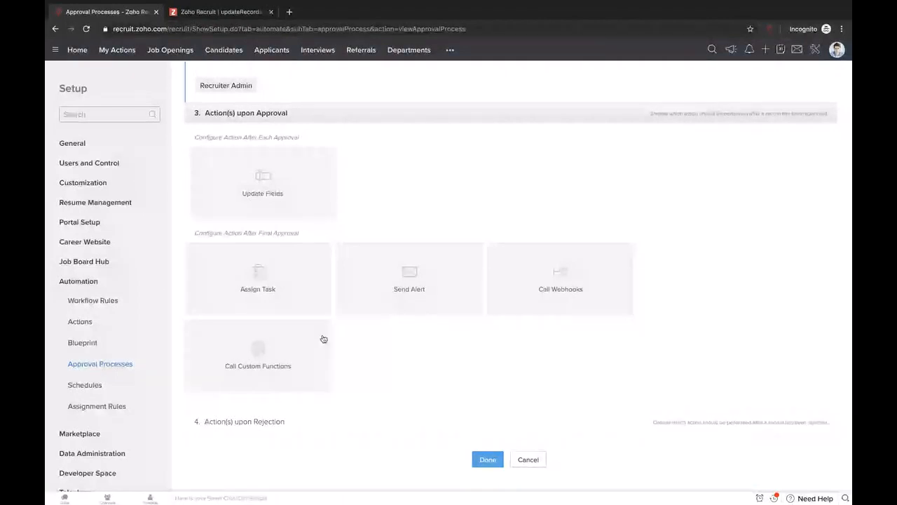
{"action": "left_click", "coordinate": [270, 427]}
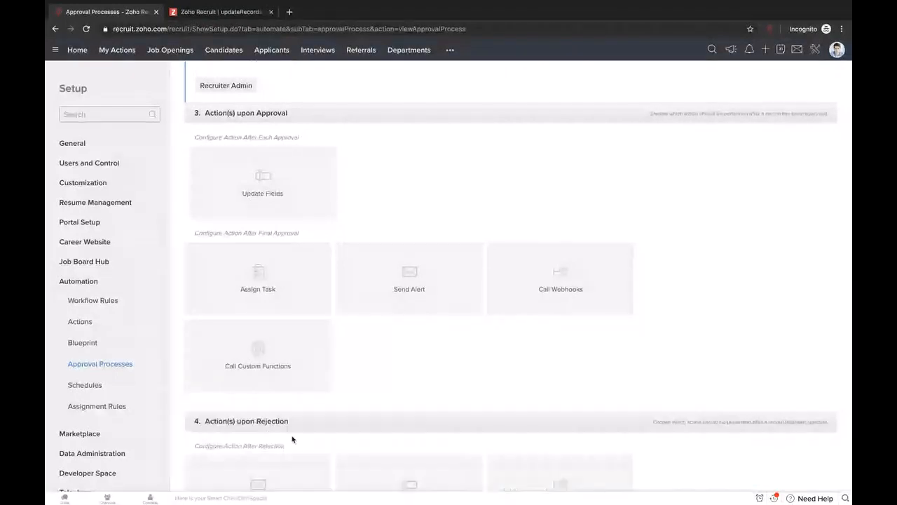
{"action": "scroll", "coordinate": [362, 442], "scroll_direction": "down", "scroll_amount": 5}
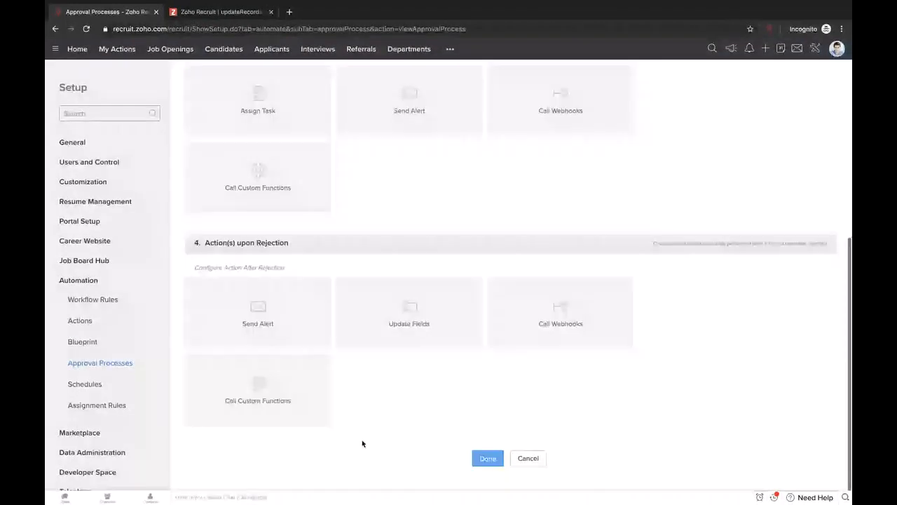
{"action": "scroll", "coordinate": [363, 443], "scroll_direction": "up", "scroll_amount": 6}
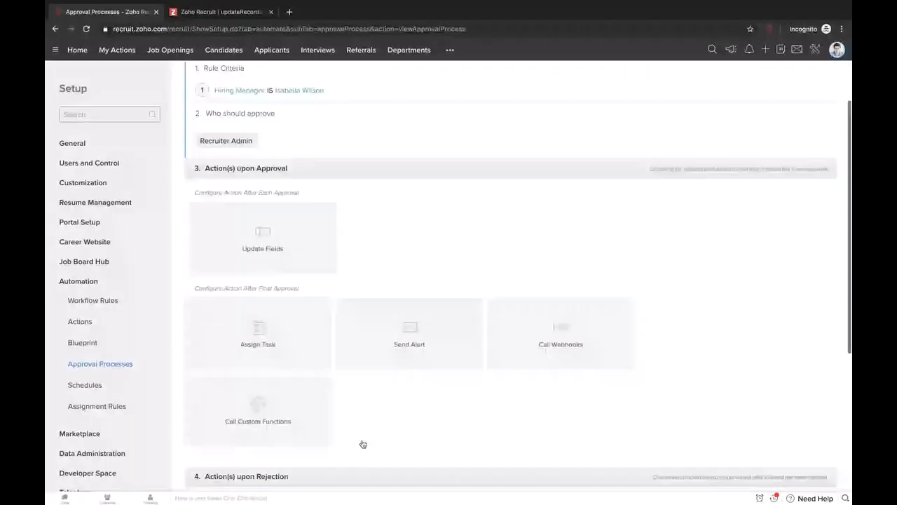
{"action": "scroll", "coordinate": [362, 443], "scroll_direction": "up", "scroll_amount": 2}
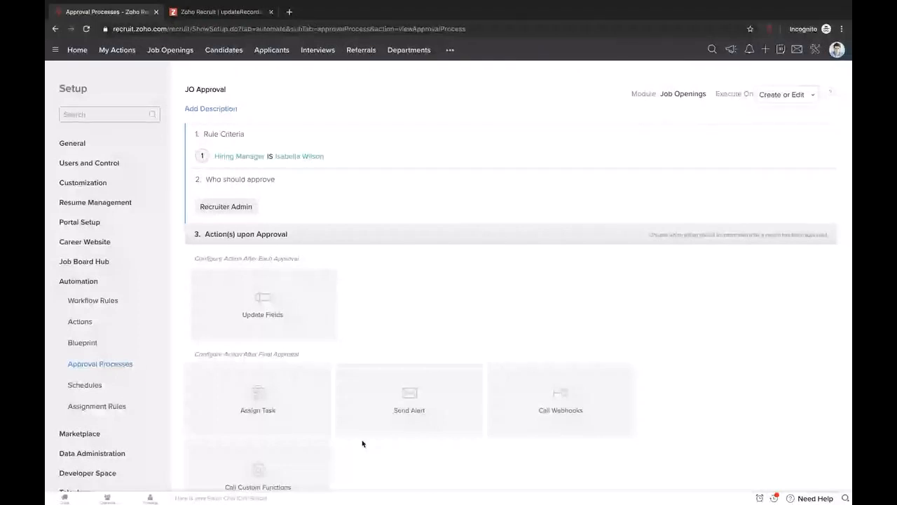
{"action": "left_click", "coordinate": [84, 283]}
- Open the Schedules page under Automation in Setup
{"action": "left_click", "coordinate": [89, 283]}
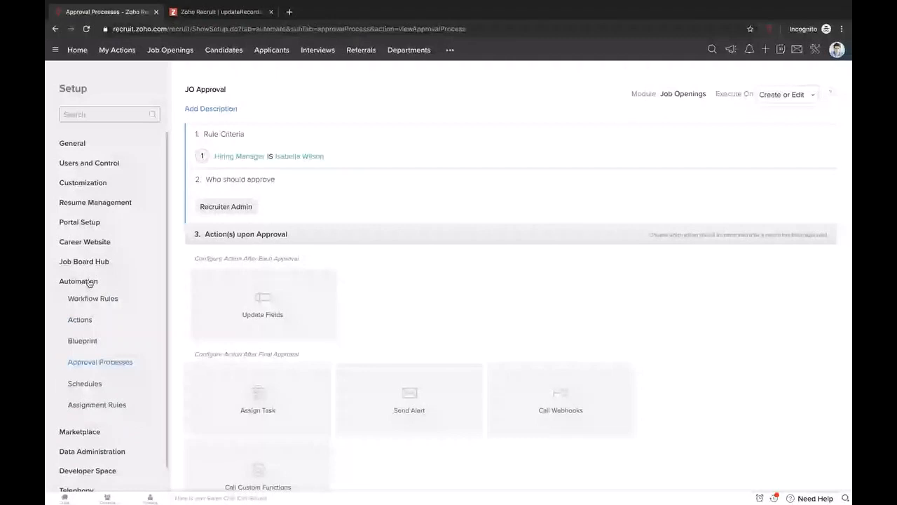
{"action": "left_click", "coordinate": [85, 384]}
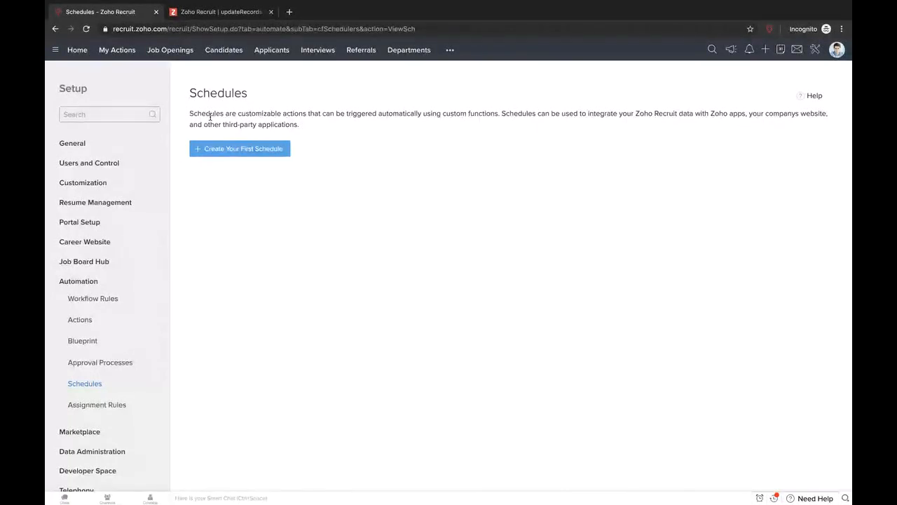
- Create a candidate assignment rule named 'test' and start a new rule entry
{"action": "left_click", "coordinate": [115, 405]}
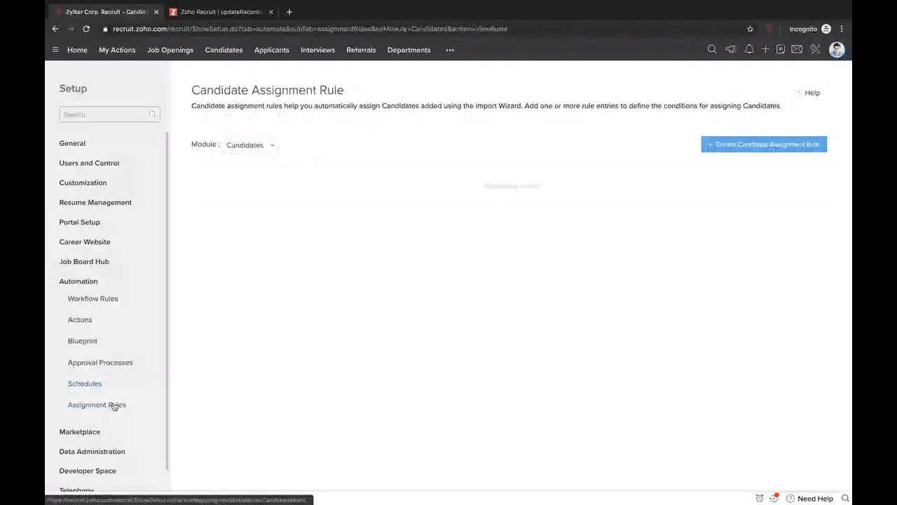
{"action": "left_click", "coordinate": [772, 148]}
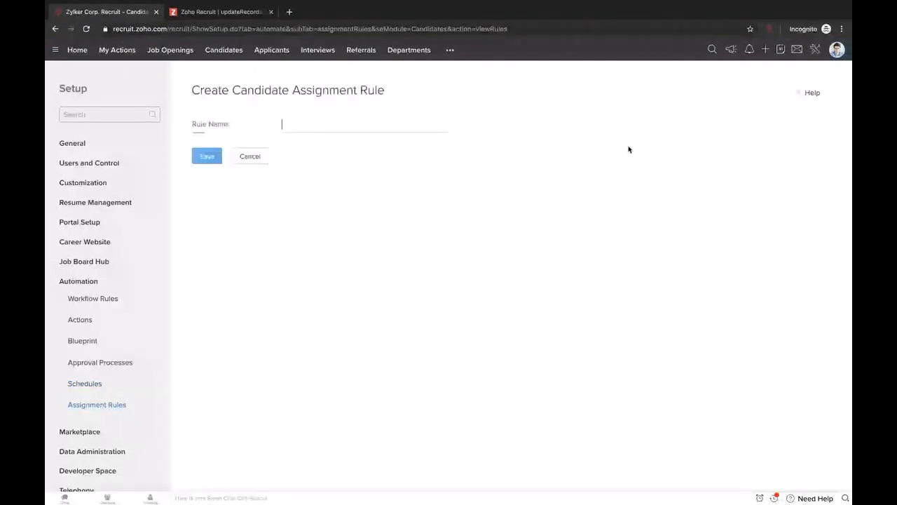
{"action": "type", "text": "test"}
{"action": "left_click", "coordinate": [207, 155]}
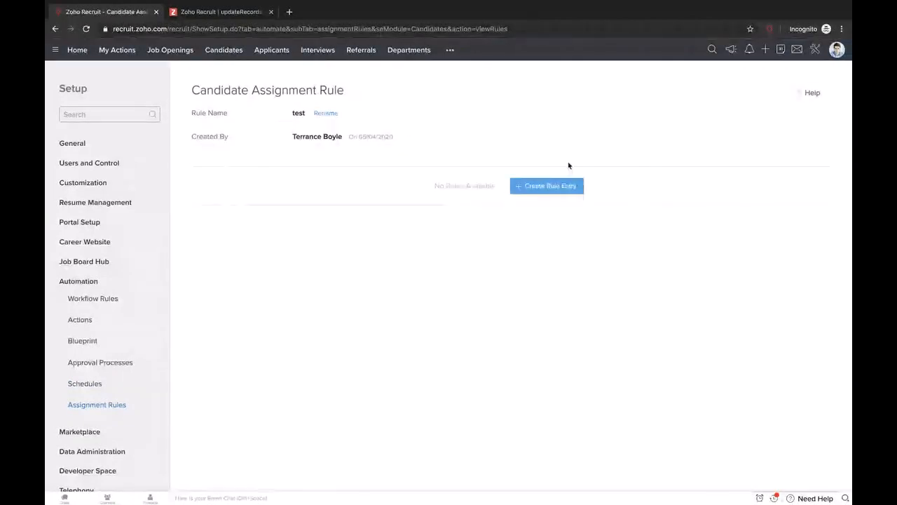
{"action": "left_click", "coordinate": [550, 187]}
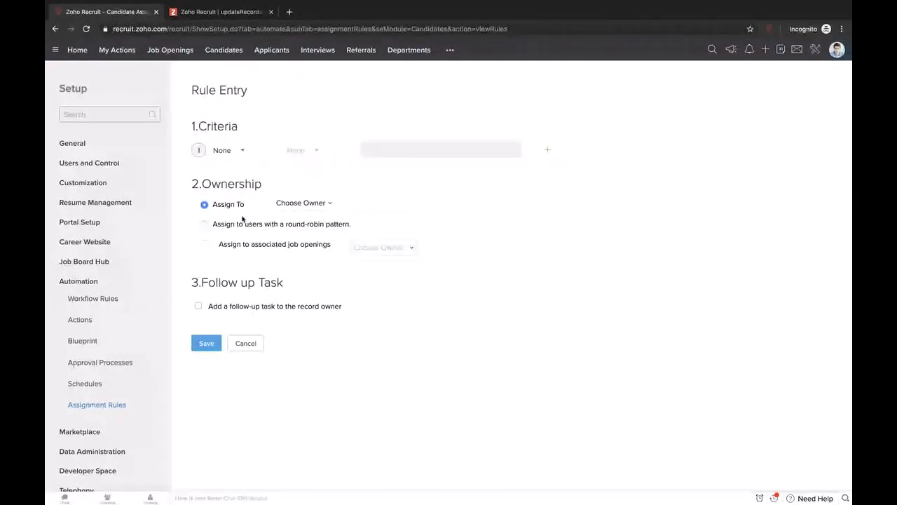
- Look over the Choose Owner list and close it without picking an owner
{"action": "left_click", "coordinate": [324, 204]}
{"action": "left_click", "coordinate": [365, 183]}
{"action": "left_click_drag", "start_coordinate": [352, 224], "coordinate": [285, 224]}
{"action": "left_click", "coordinate": [400, 253]}
- Set 'Assign to associated job openings' with Assigned Recruiter(s) as owners, then cancel the entry
{"action": "left_click", "coordinate": [204, 244]}
{"action": "left_click", "coordinate": [385, 251]}
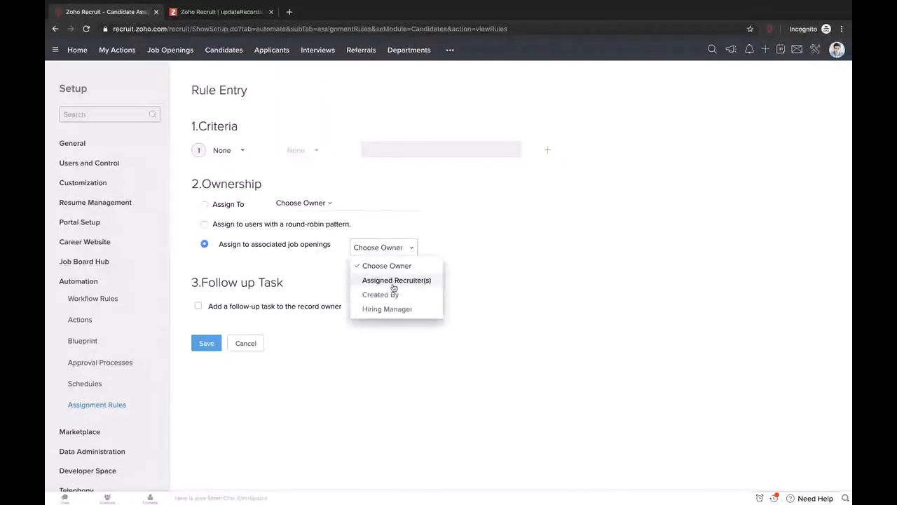
{"action": "left_click", "coordinate": [391, 281]}
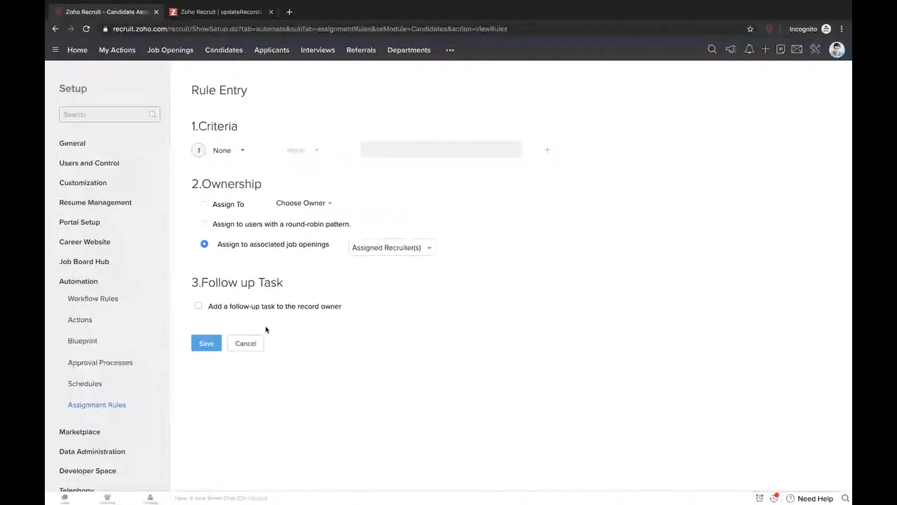
{"action": "left_click", "coordinate": [260, 344]}
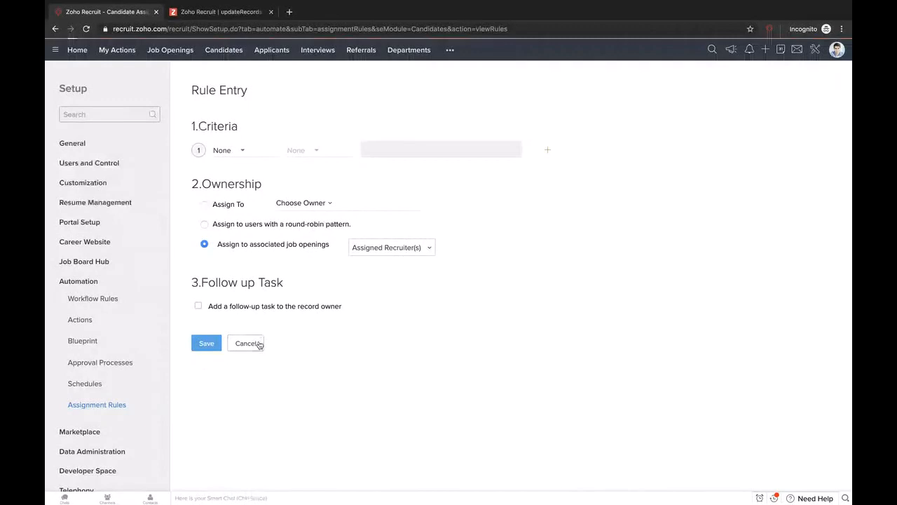
- Go back to the main Setup page and scroll through its settings categories
{"action": "left_click", "coordinate": [78, 93]}
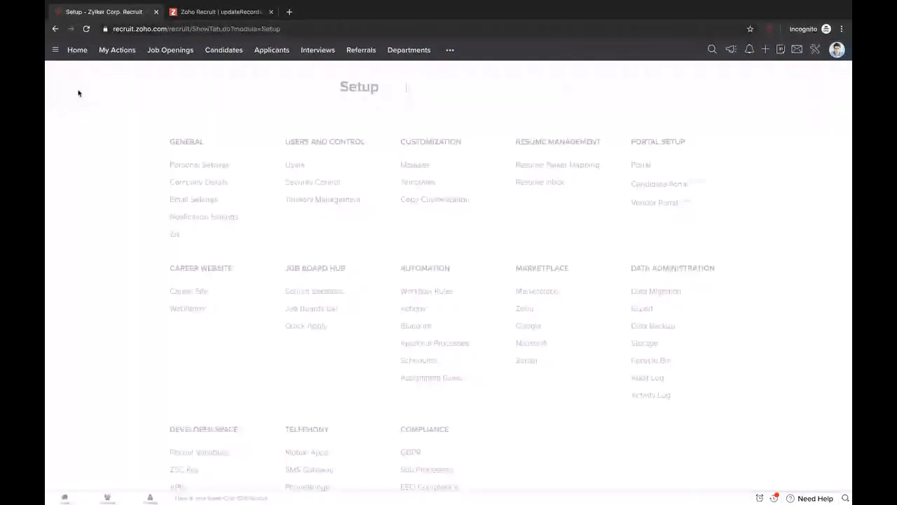
{"action": "scroll", "coordinate": [506, 390], "scroll_direction": "down", "scroll_amount": 2}
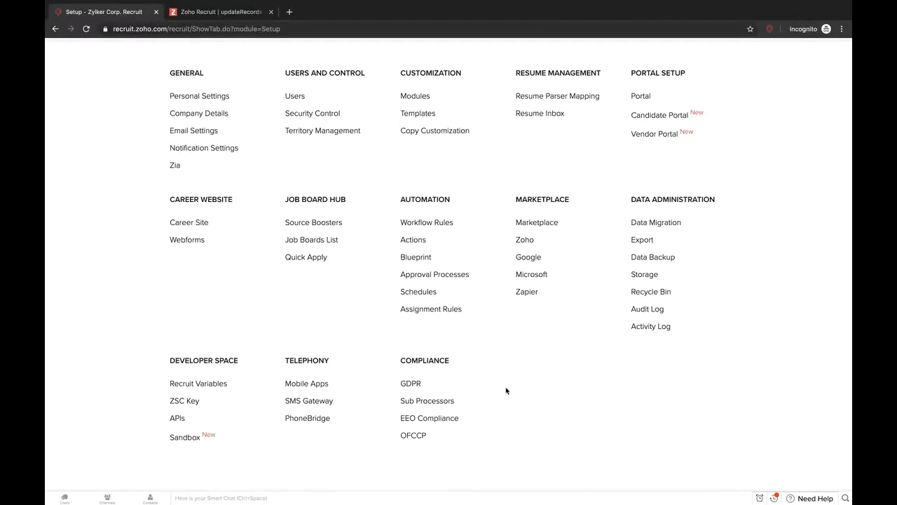
- Visit the Actions, Blueprint, Approval Processes, Schedules and Assignment Rules pages, then return to Setup
{"action": "left_click", "coordinate": [410, 237]}
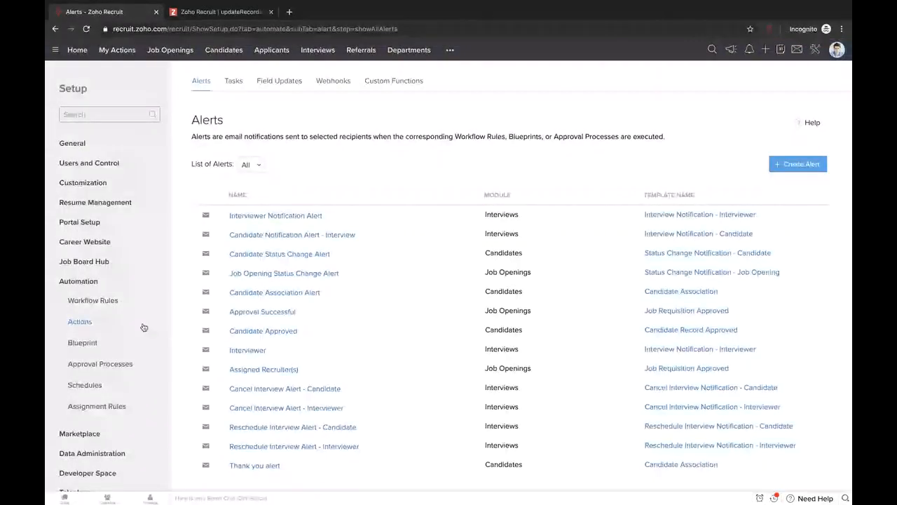
{"action": "left_click", "coordinate": [82, 342]}
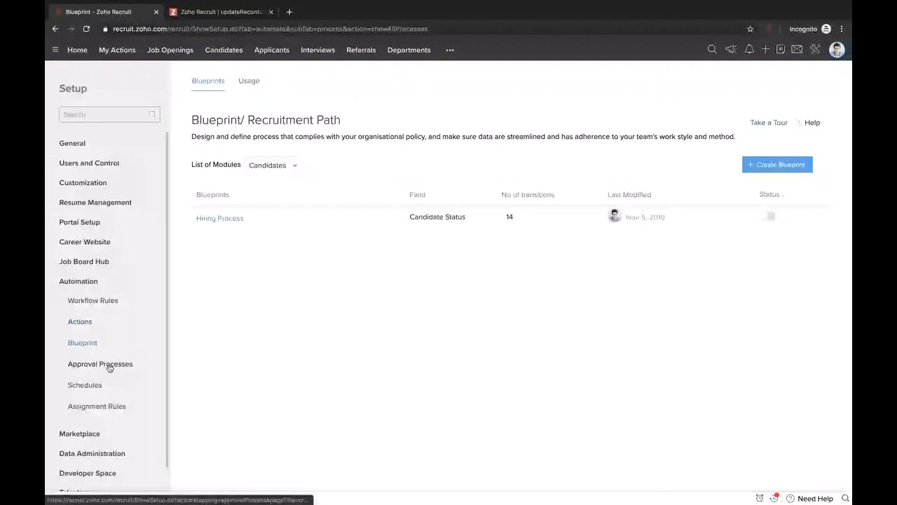
{"action": "left_click", "coordinate": [109, 364]}
{"action": "left_click", "coordinate": [98, 386]}
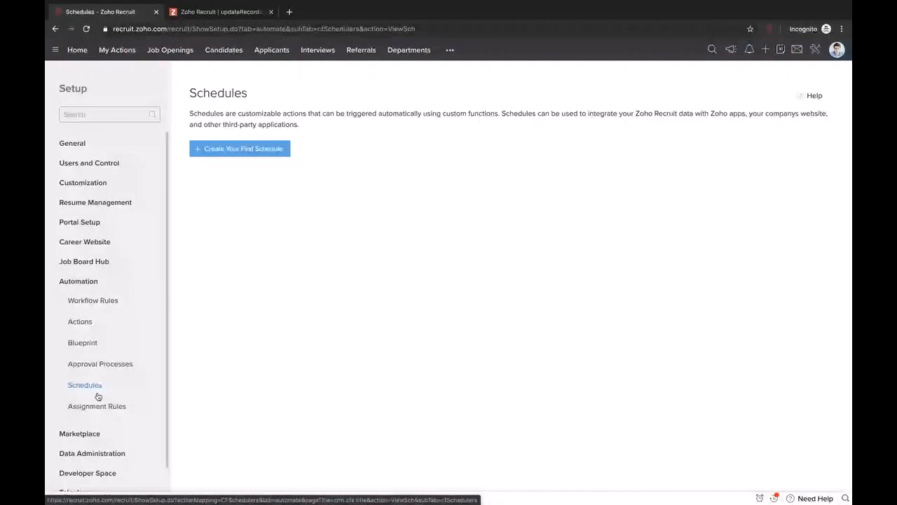
{"action": "left_click", "coordinate": [102, 406]}
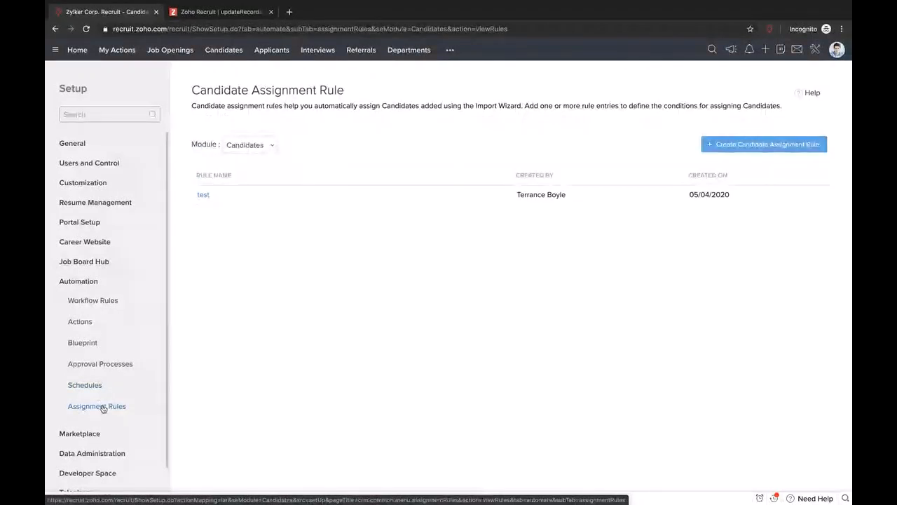
{"action": "left_click", "coordinate": [79, 91]}
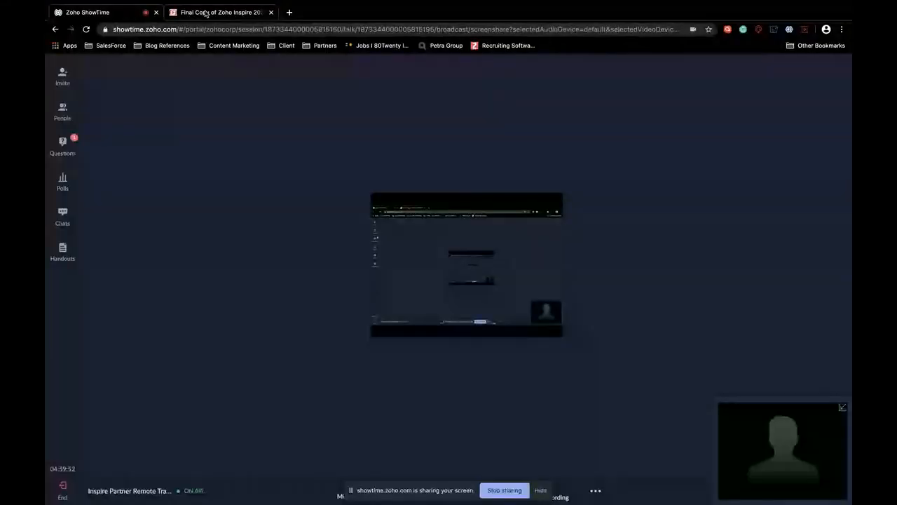
- Switch to the 'Final Copy of Zoho Inspire 2020' tab and play the slideshow
{"action": "left_click", "coordinate": [205, 14]}
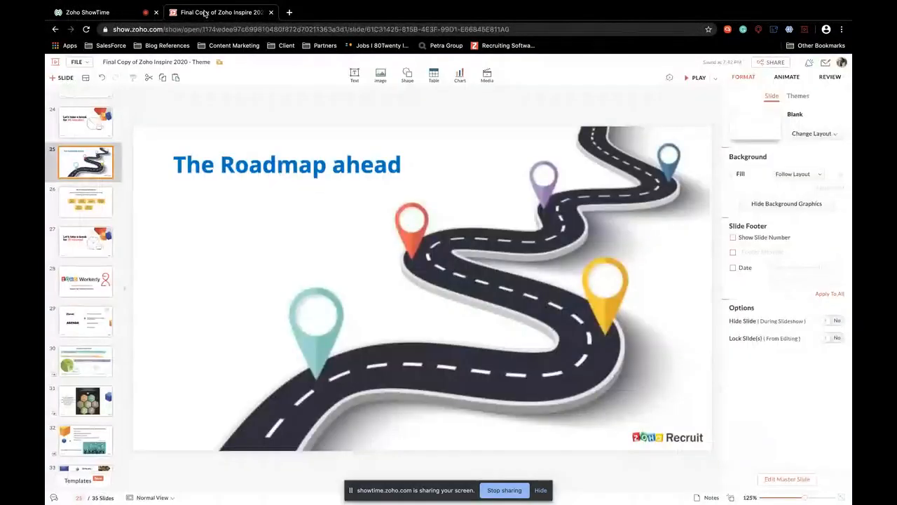
{"action": "left_click", "coordinate": [696, 78]}
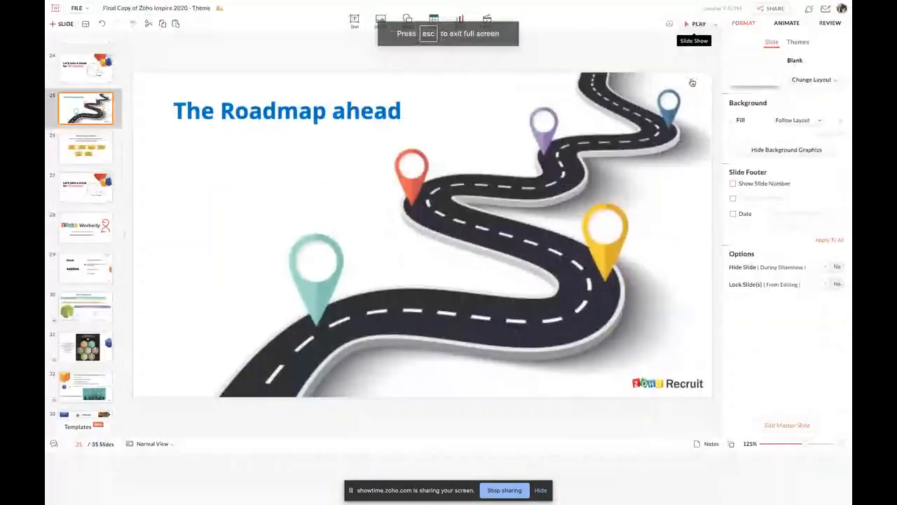
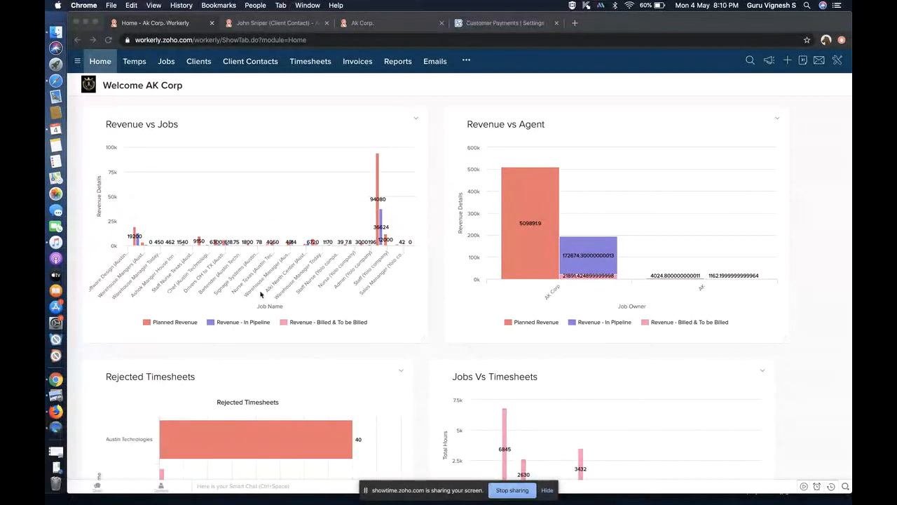
- Dismiss the sharing notice and start a new client from the Clients list under Jobs
{"action": "left_click", "coordinate": [547, 490]}
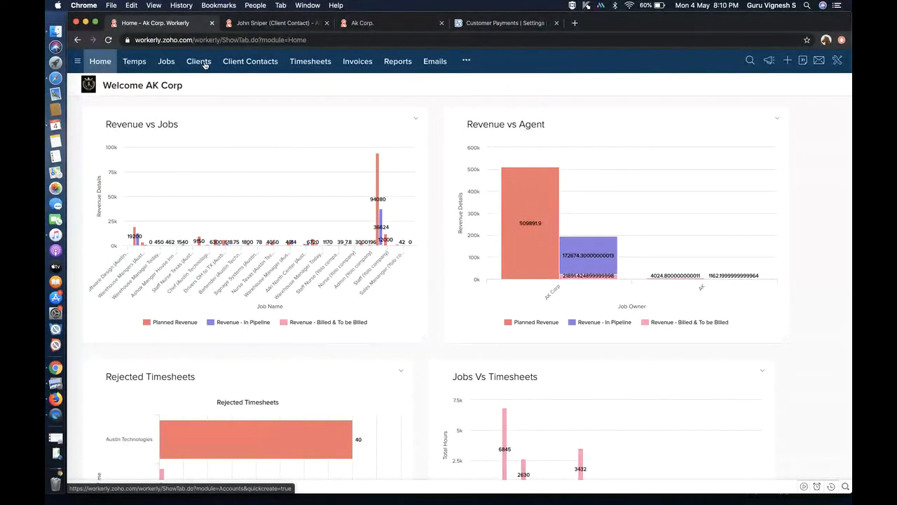
{"action": "left_click", "coordinate": [170, 63]}
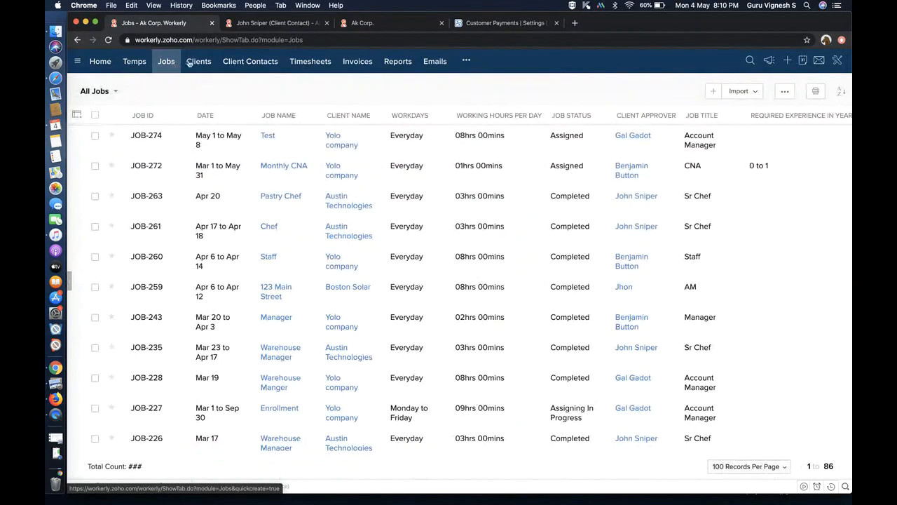
{"action": "left_click", "coordinate": [196, 63]}
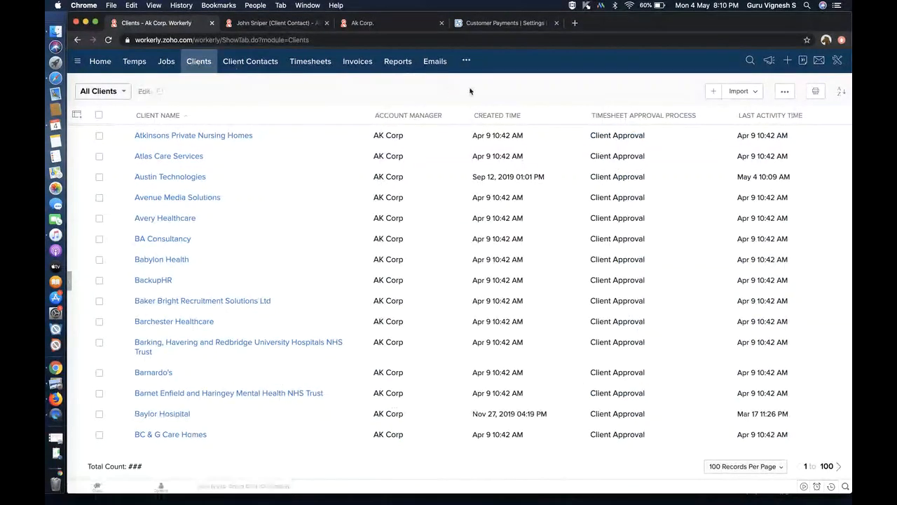
{"action": "left_click", "coordinate": [713, 92]}
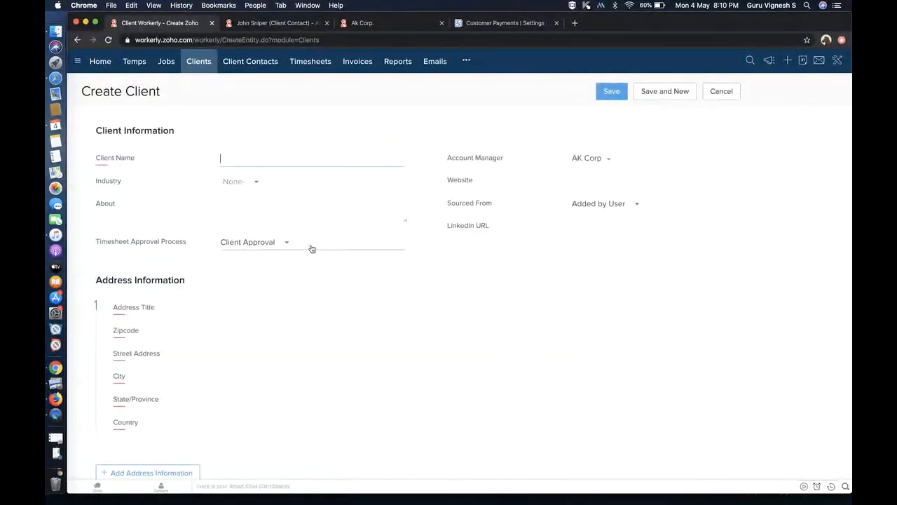
- Set the client's Timesheet Approval Process to Agency Approval, then view All Timesheets
{"action": "left_click", "coordinate": [300, 248]}
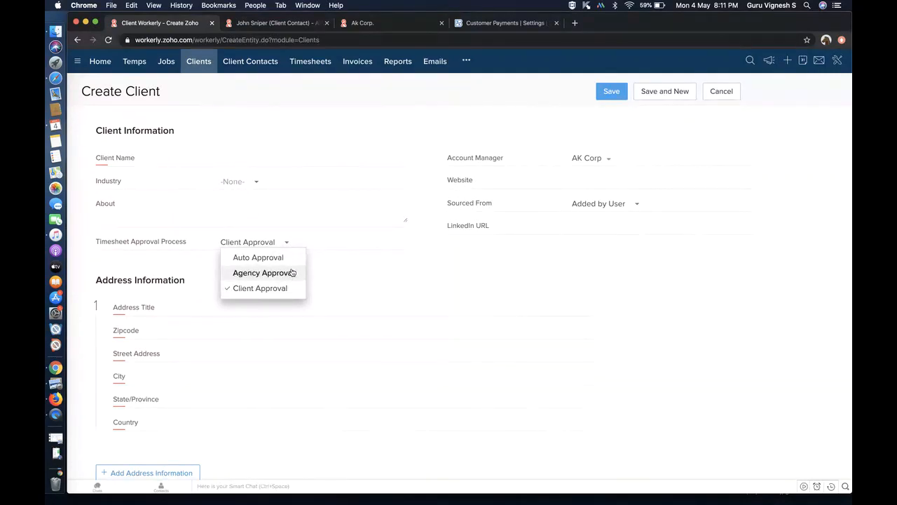
{"action": "left_click", "coordinate": [291, 271]}
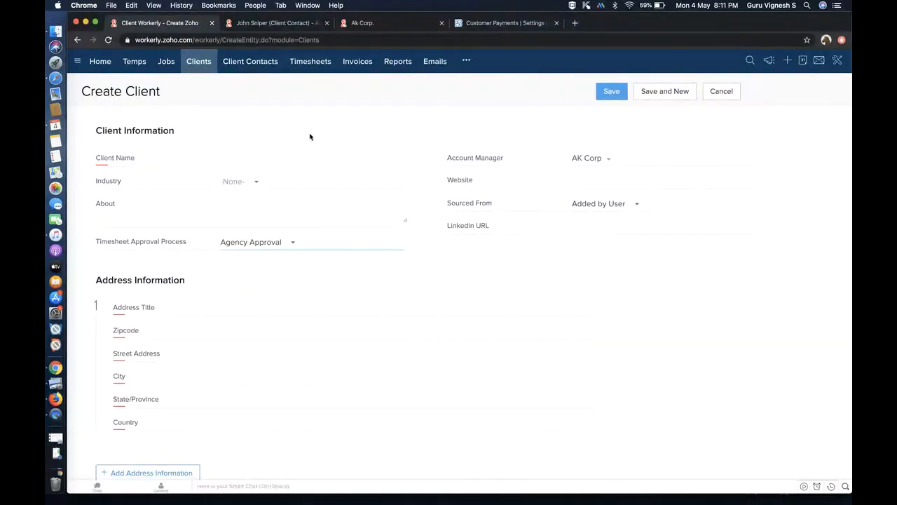
{"action": "left_click", "coordinate": [314, 65]}
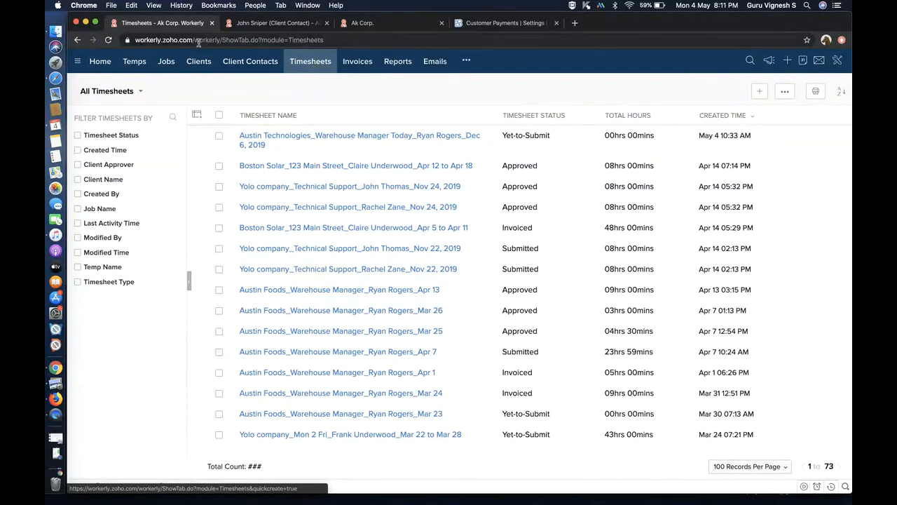
- Return to the All Jobs list of 86 jobs
{"action": "left_click", "coordinate": [168, 62]}
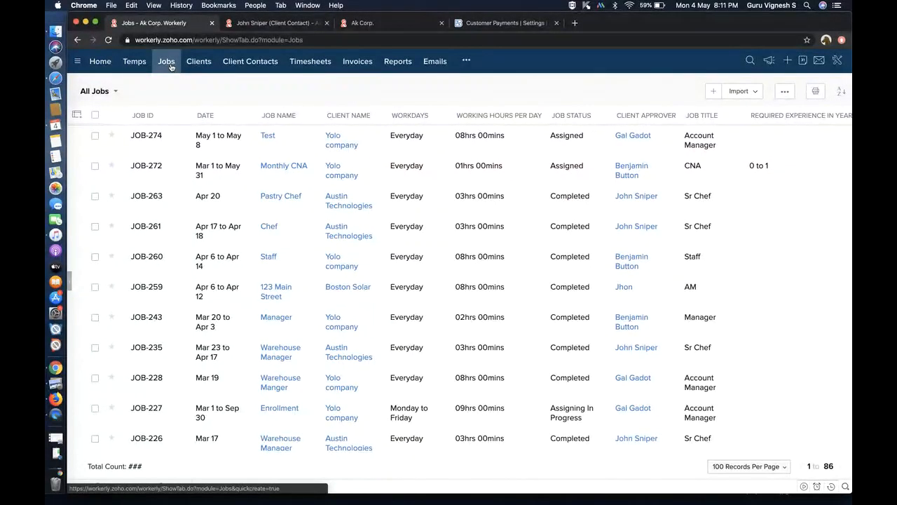
- Start a new job named 'Tech Consultant' for client Austin Technologies
{"action": "left_click", "coordinate": [712, 94]}
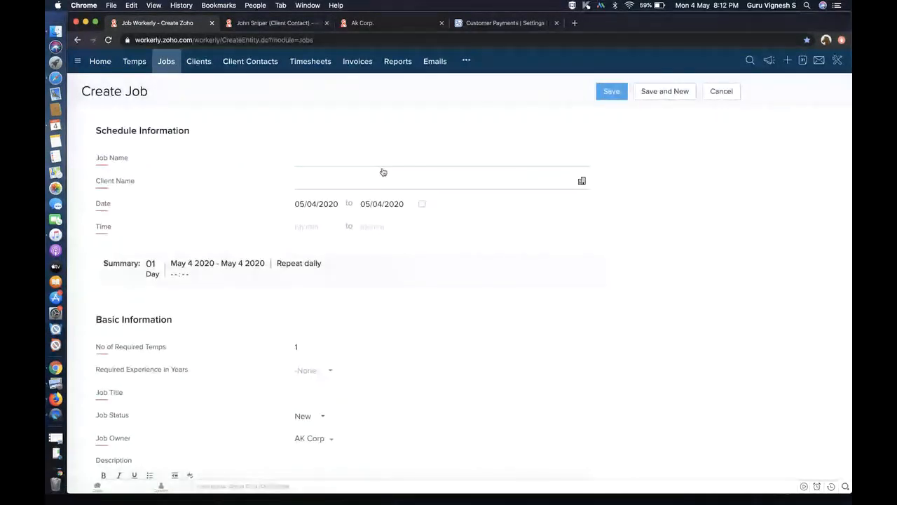
{"action": "scroll", "coordinate": [195, 148], "scroll_direction": "down", "scroll_amount": 2}
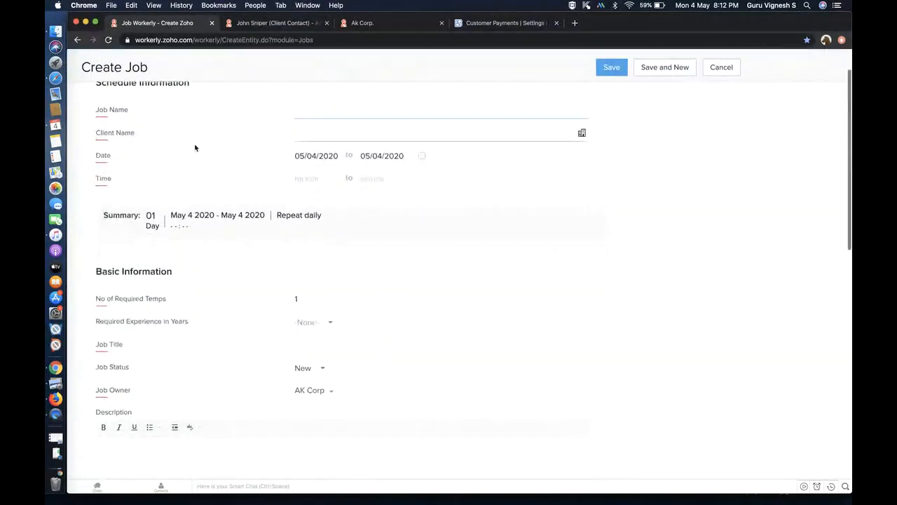
{"action": "scroll", "coordinate": [227, 297], "scroll_direction": "down", "scroll_amount": 5}
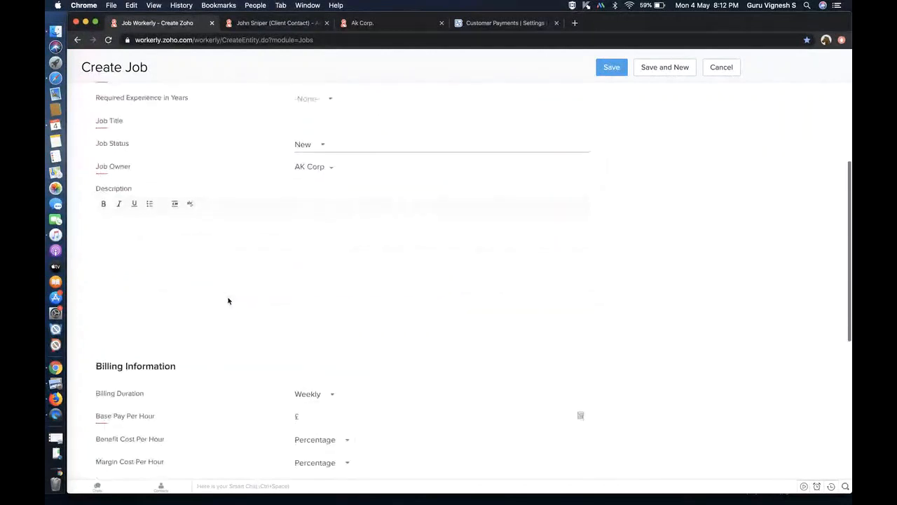
{"action": "scroll", "coordinate": [227, 301], "scroll_direction": "down", "scroll_amount": 2}
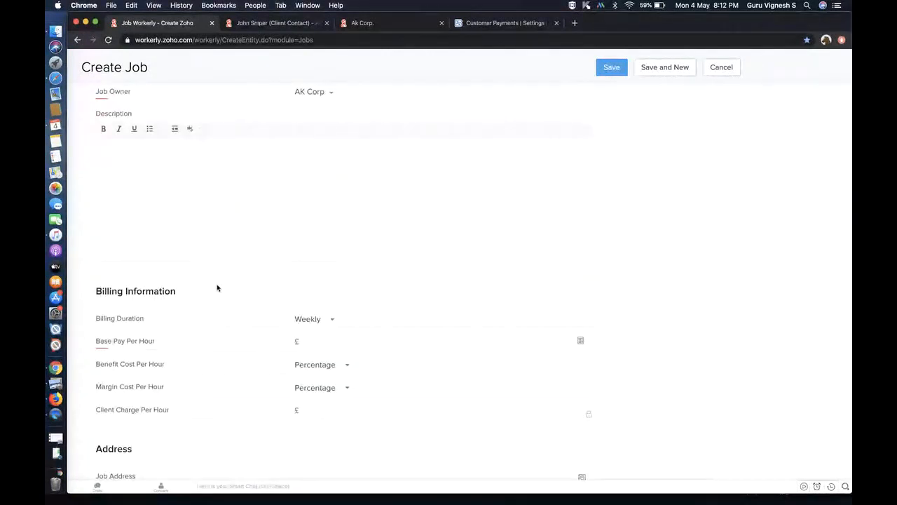
{"action": "scroll", "coordinate": [217, 287], "scroll_direction": "up", "scroll_amount": 5}
{"action": "scroll", "coordinate": [218, 287], "scroll_direction": "up", "scroll_amount": 4}
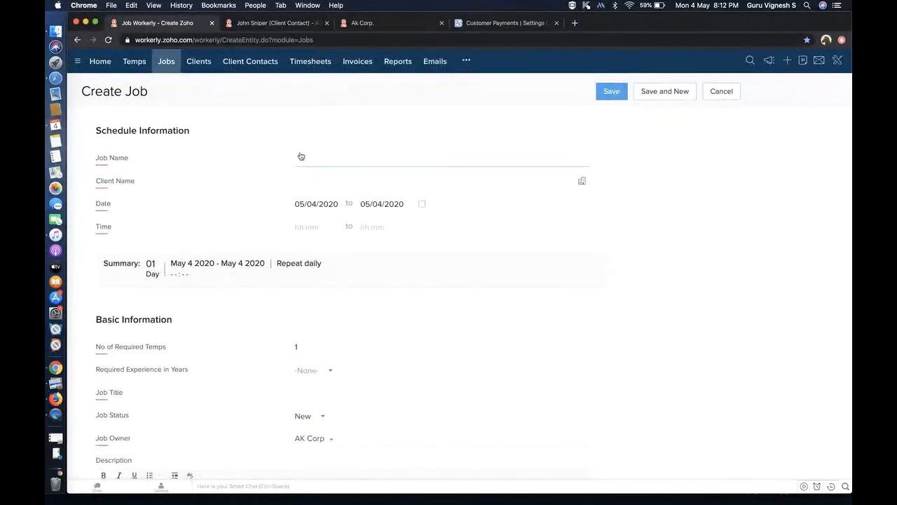
{"action": "type", "text": "Tech Conc"}
{"action": "key", "text": "BackSpace"}
{"action": "type", "text": "sultant"}
{"action": "left_click", "coordinate": [582, 181]}
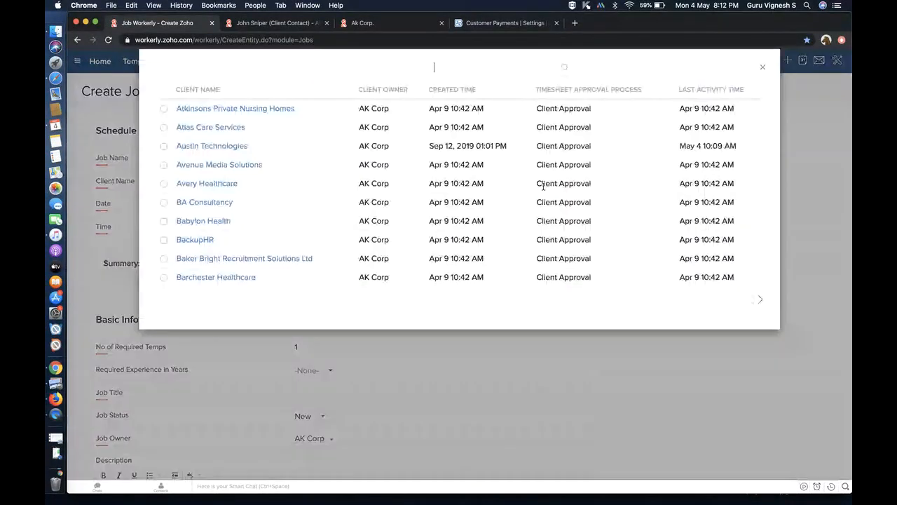
{"action": "left_click", "coordinate": [165, 147]}
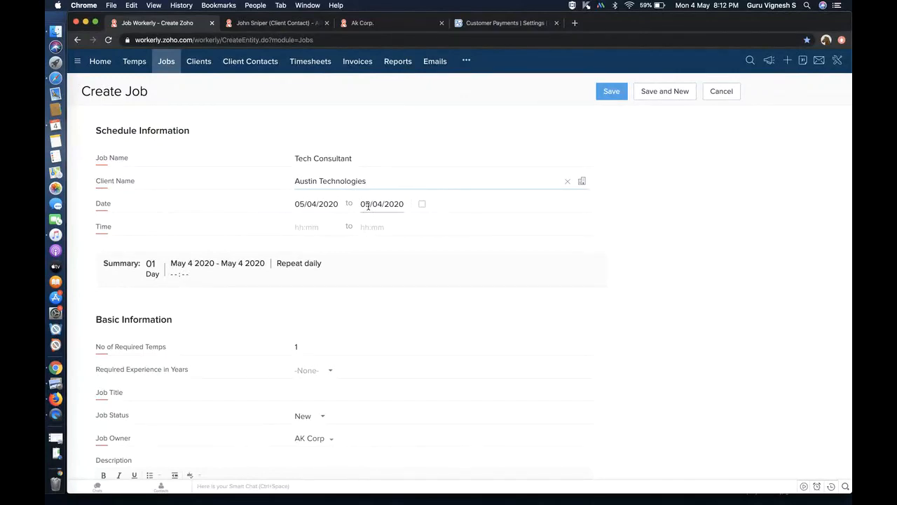
- Set the job to end 05/31/2020 and run from 10:00 AM to 01:00 PM
{"action": "left_click", "coordinate": [368, 205]}
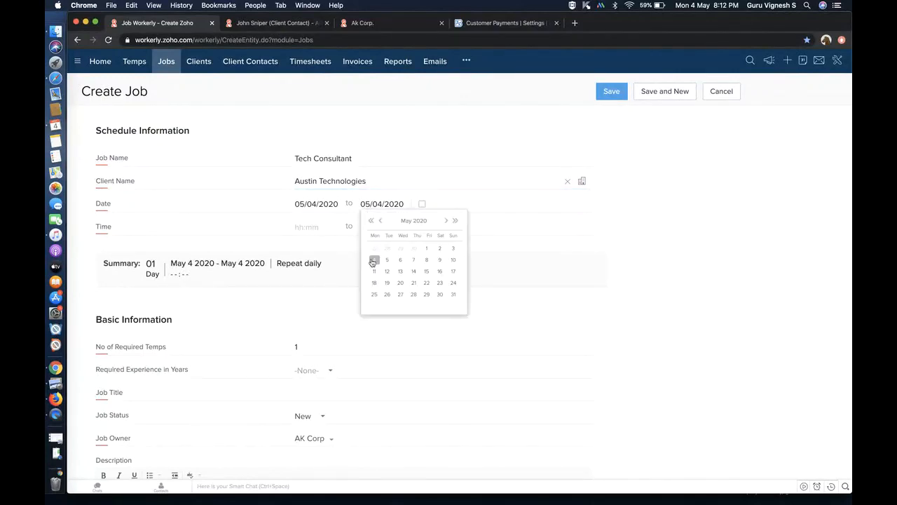
{"action": "left_click", "coordinate": [453, 295]}
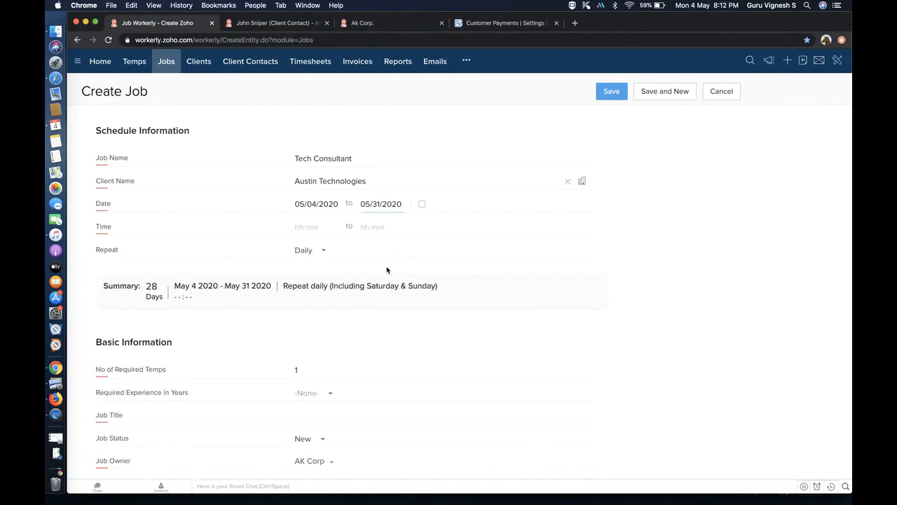
{"action": "left_click", "coordinate": [296, 226]}
{"action": "type", "text": "10:00 AM"}
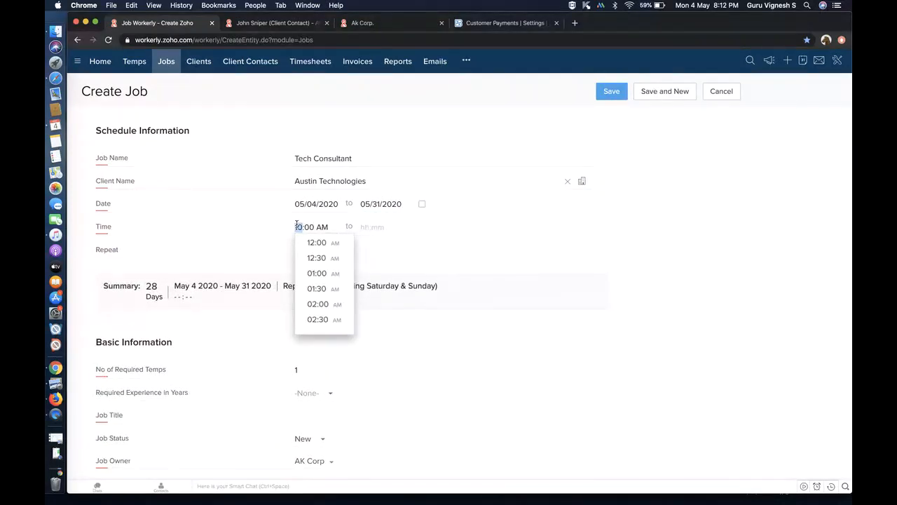
{"action": "left_click", "coordinate": [365, 225]}
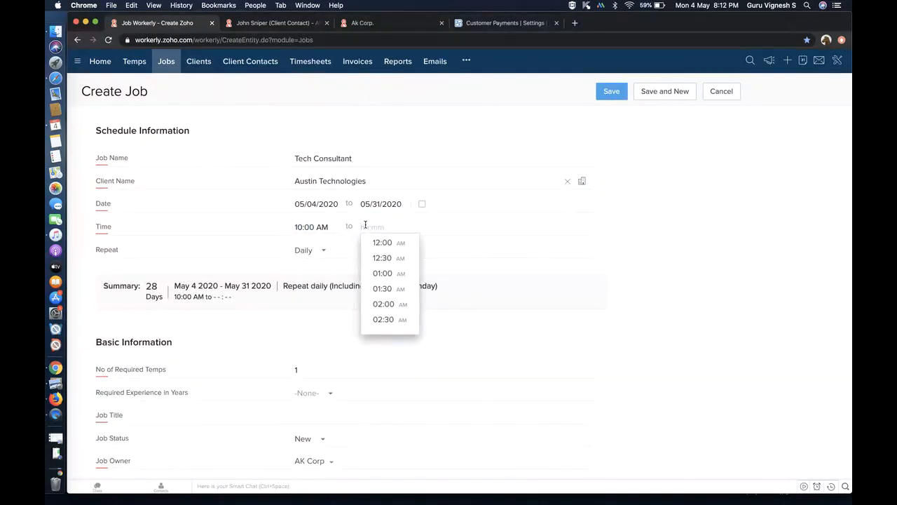
{"action": "type", "text": "01p"}
{"action": "left_click", "coordinate": [608, 236]}
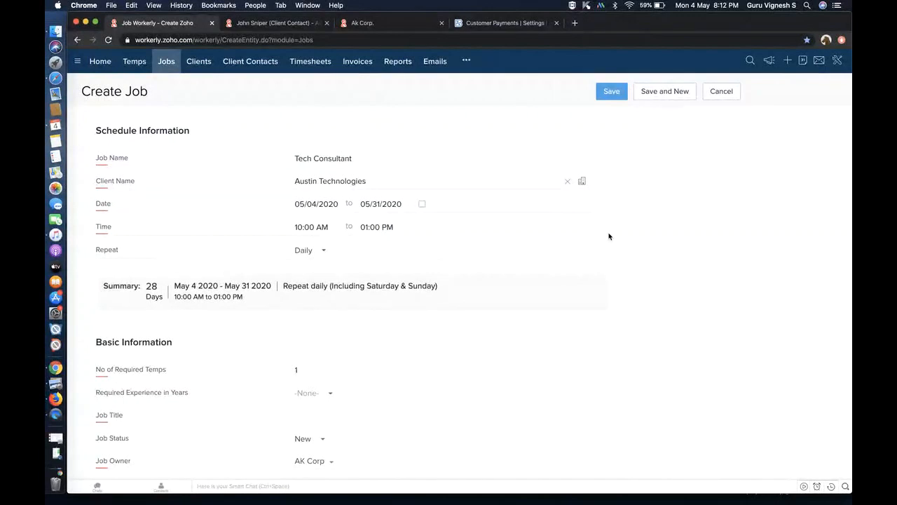
- Make the job repeat every weekday, Monday to Friday
{"action": "left_click", "coordinate": [322, 254]}
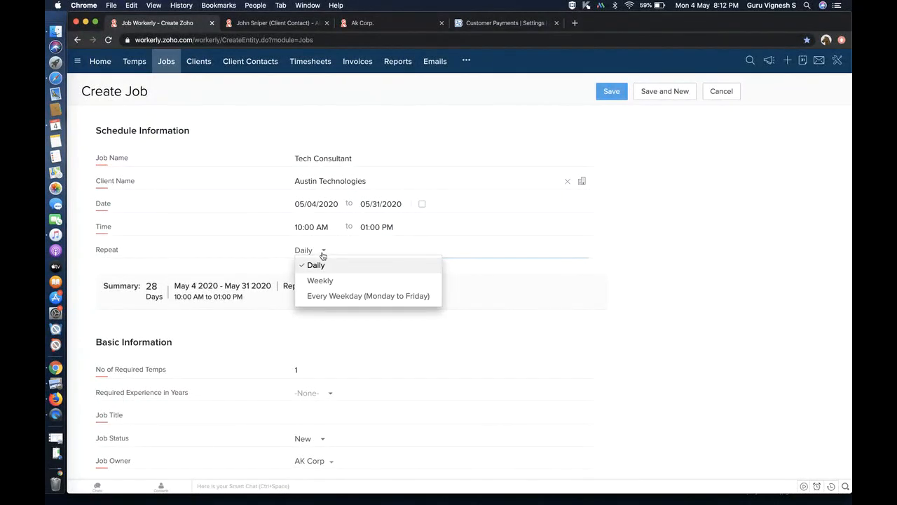
{"action": "left_click", "coordinate": [332, 281]}
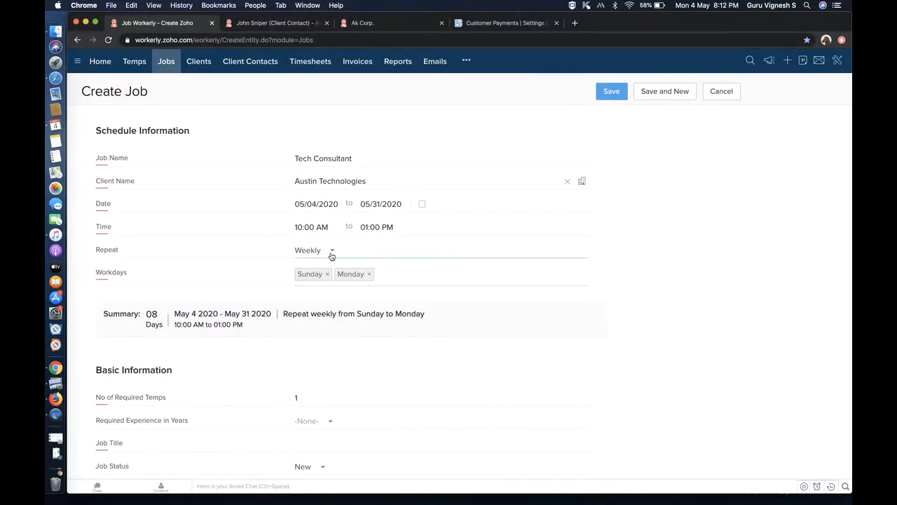
{"action": "left_click", "coordinate": [332, 250]}
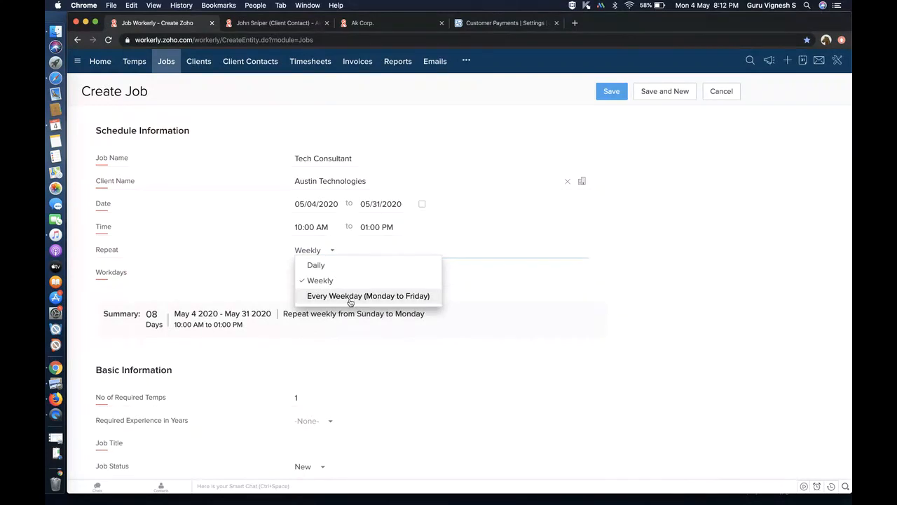
{"action": "left_click", "coordinate": [350, 298]}
{"action": "left_click", "coordinate": [352, 250]}
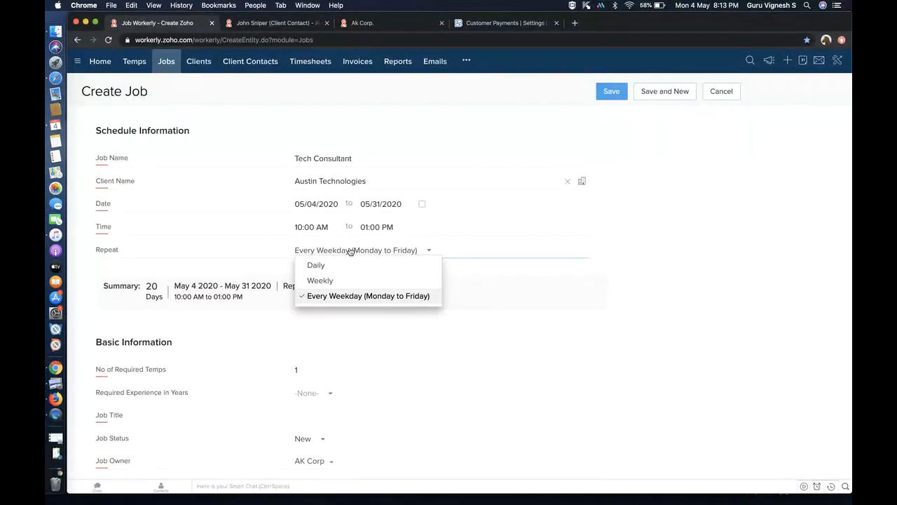
- Require 5 temps with the job title Computer Programmer
{"action": "left_click", "coordinate": [362, 353]}
{"action": "scroll", "coordinate": [362, 352], "scroll_direction": "down", "scroll_amount": 2}
{"action": "left_click", "coordinate": [326, 317]}
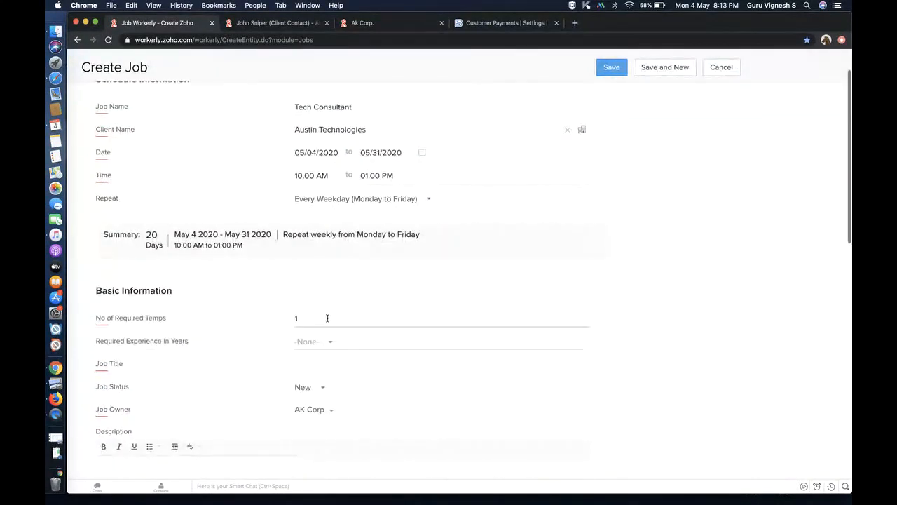
{"action": "type", "text": "5"}
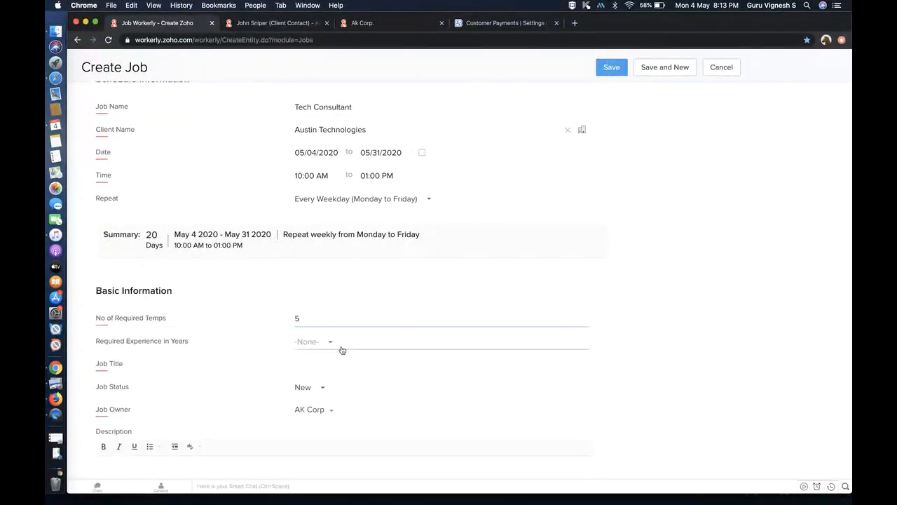
{"action": "left_click", "coordinate": [326, 365]}
{"action": "type", "text": "com"}
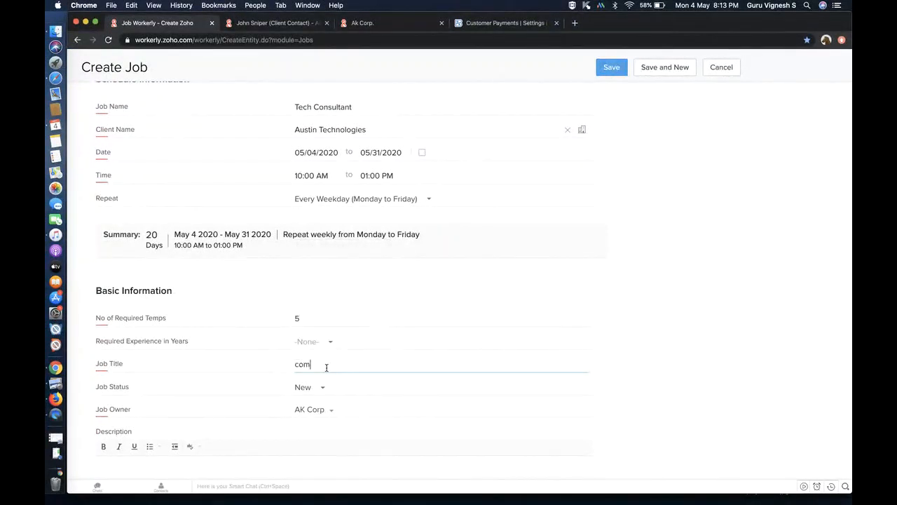
{"action": "left_click", "coordinate": [351, 381]}
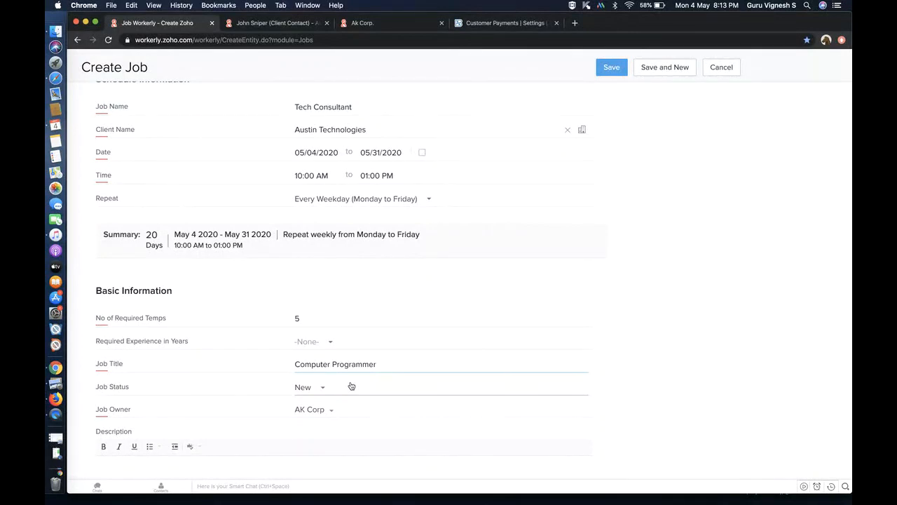
- Choose the second listed Austin Technologies contact as Client Approver
{"action": "scroll", "coordinate": [351, 386], "scroll_direction": "down", "scroll_amount": 5}
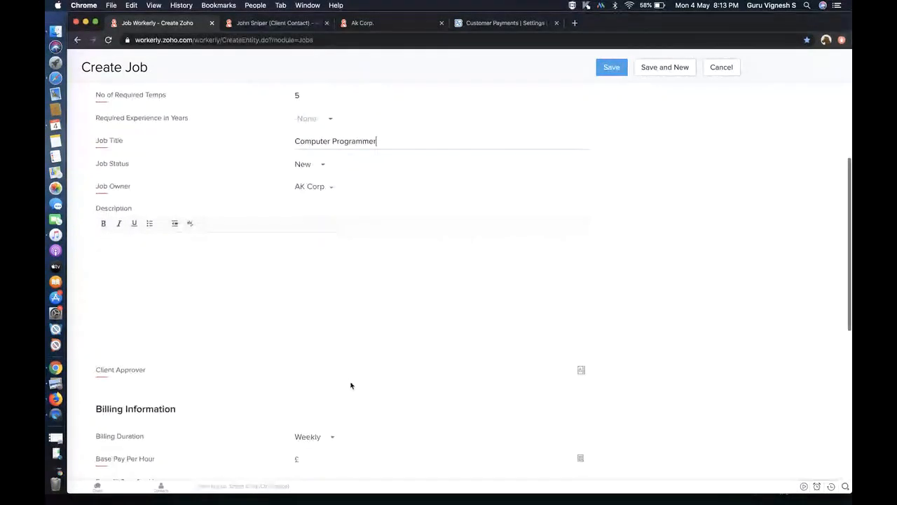
{"action": "left_click", "coordinate": [581, 370]}
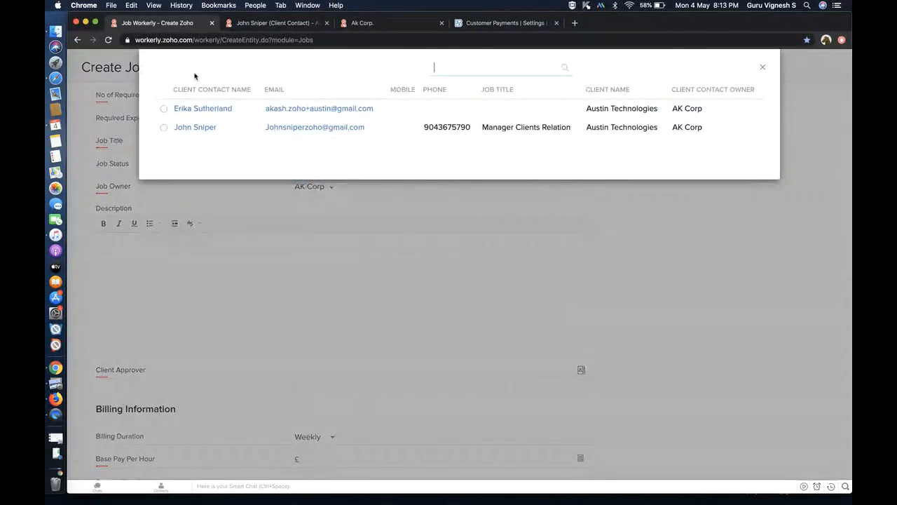
{"action": "left_click", "coordinate": [163, 128]}
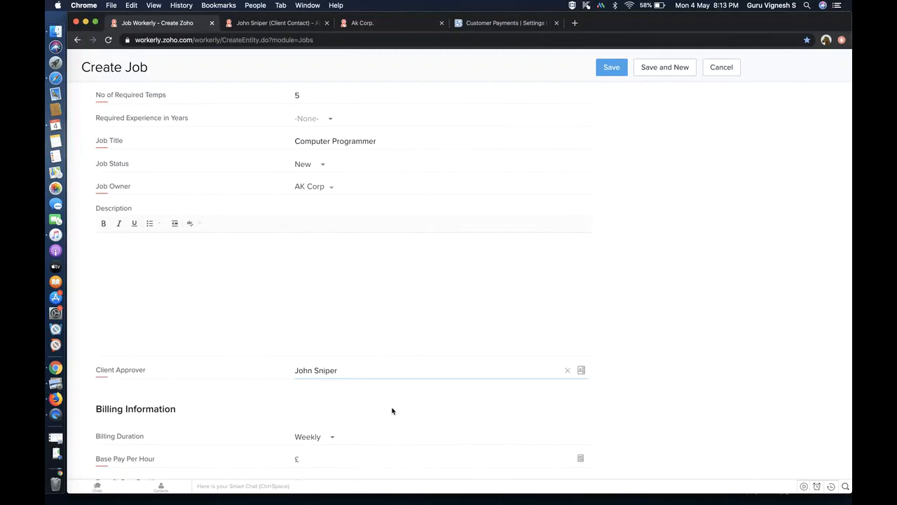
{"action": "scroll", "coordinate": [393, 410], "scroll_direction": "down", "scroll_amount": 3}
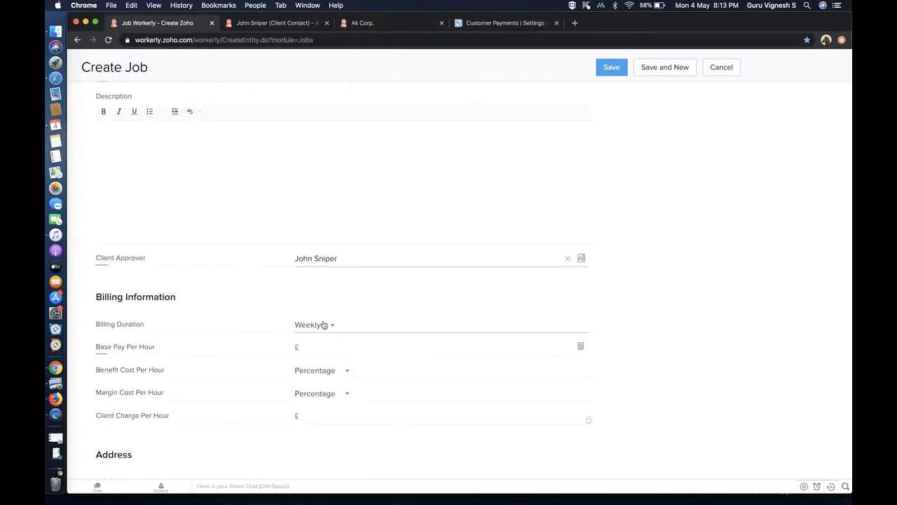
- Set Billing Duration to Daily with a base pay of £20 per hour
{"action": "left_click", "coordinate": [322, 324]}
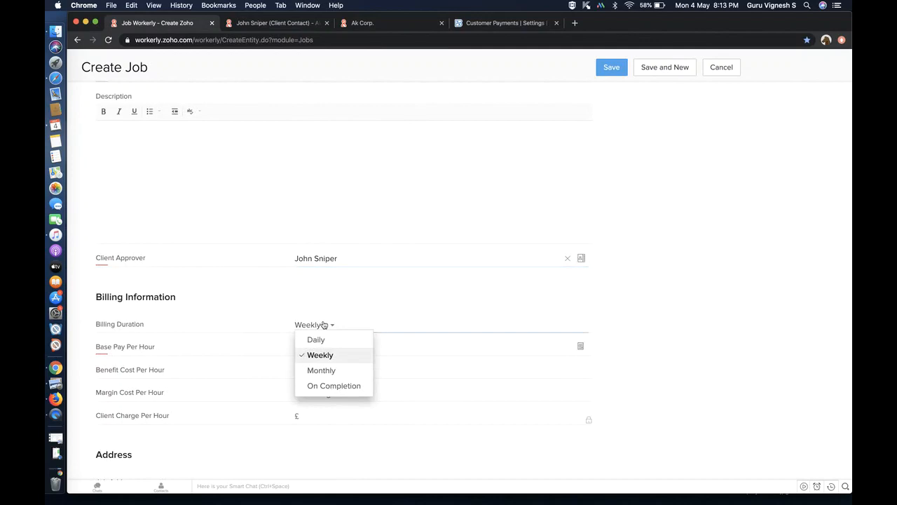
{"action": "left_click", "coordinate": [328, 356]}
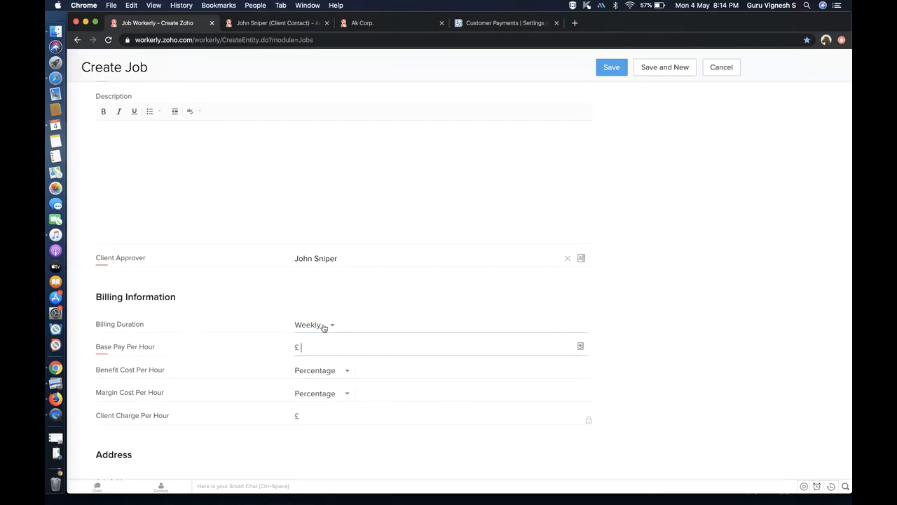
{"action": "left_click", "coordinate": [325, 326]}
{"action": "left_click", "coordinate": [326, 340]}
{"action": "left_click", "coordinate": [329, 346]}
{"action": "type", "text": "20"}
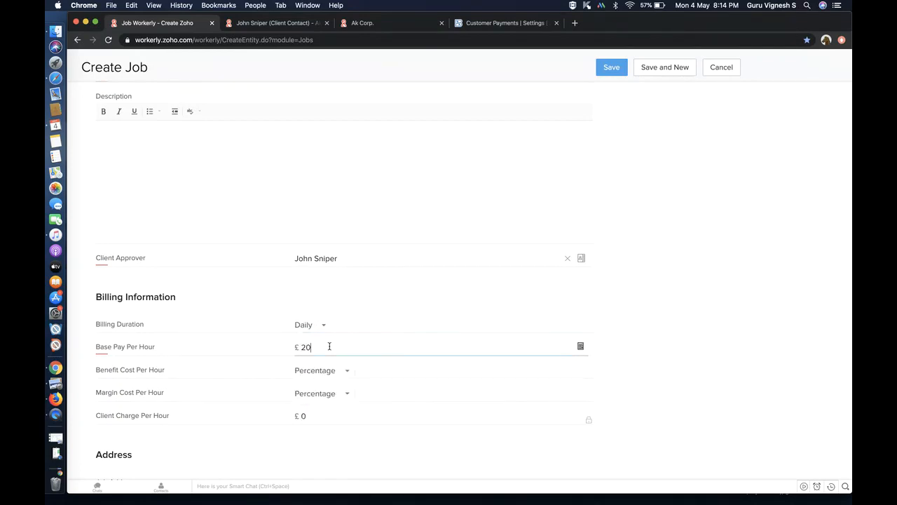
{"action": "left_click", "coordinate": [381, 317]}
{"action": "left_click", "coordinate": [651, 375]}
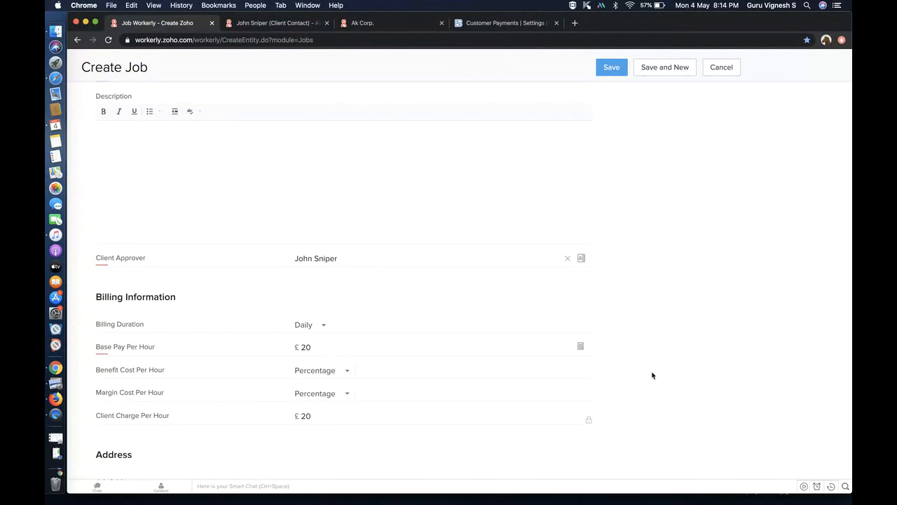
- Set the margin cost per hour to a Flat Rate of £30
{"action": "left_click", "coordinate": [349, 394]}
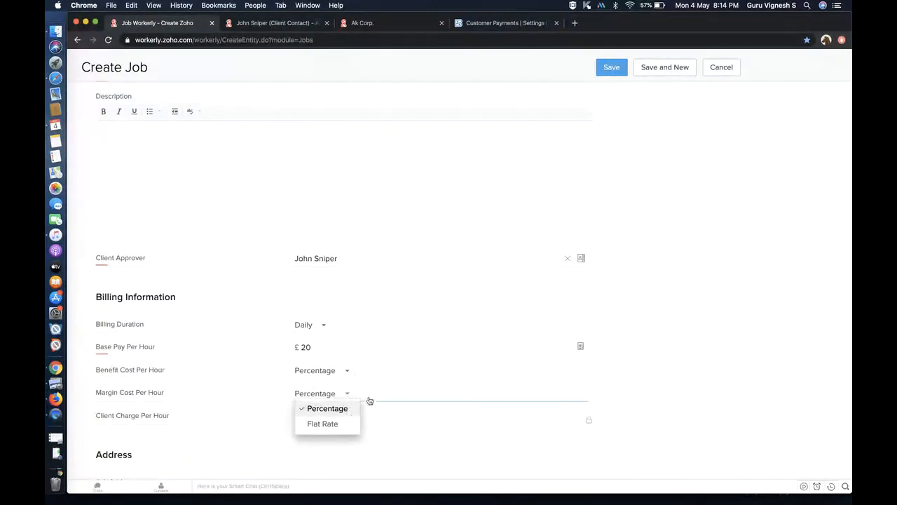
{"action": "left_click", "coordinate": [370, 398]}
{"action": "type", "text": "30"}
{"action": "left_click", "coordinate": [689, 394]}
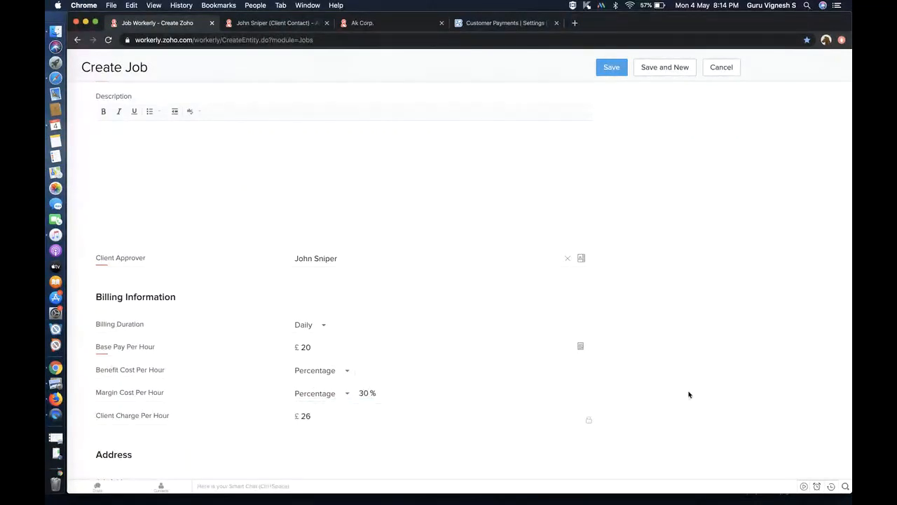
{"action": "left_click", "coordinate": [338, 396]}
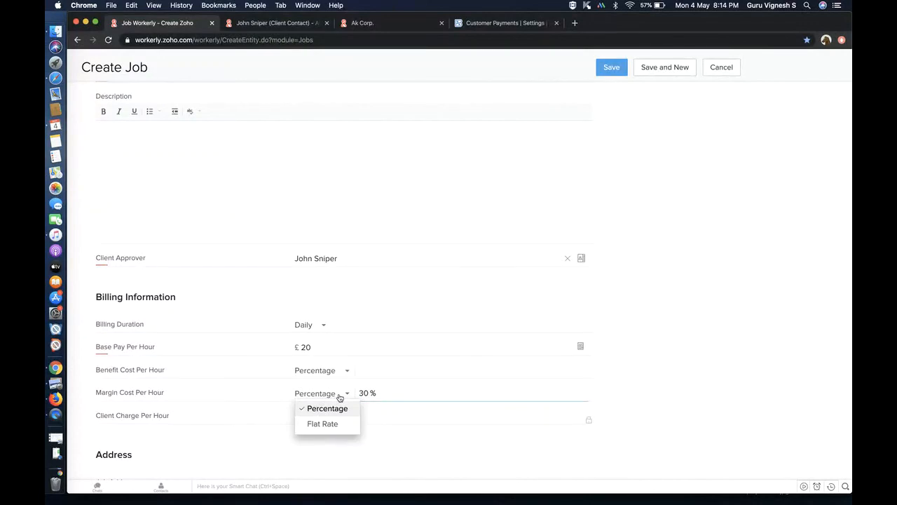
{"action": "left_click", "coordinate": [340, 424]}
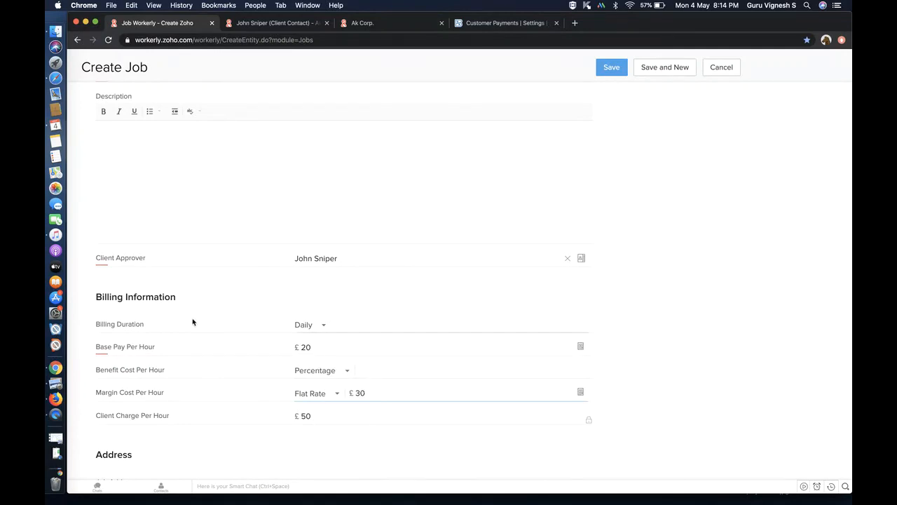
{"action": "double_click", "coordinate": [100, 347]}
{"action": "left_click_drag", "start_coordinate": [123, 346], "coordinate": [159, 348]}
{"action": "left_click", "coordinate": [158, 349]}
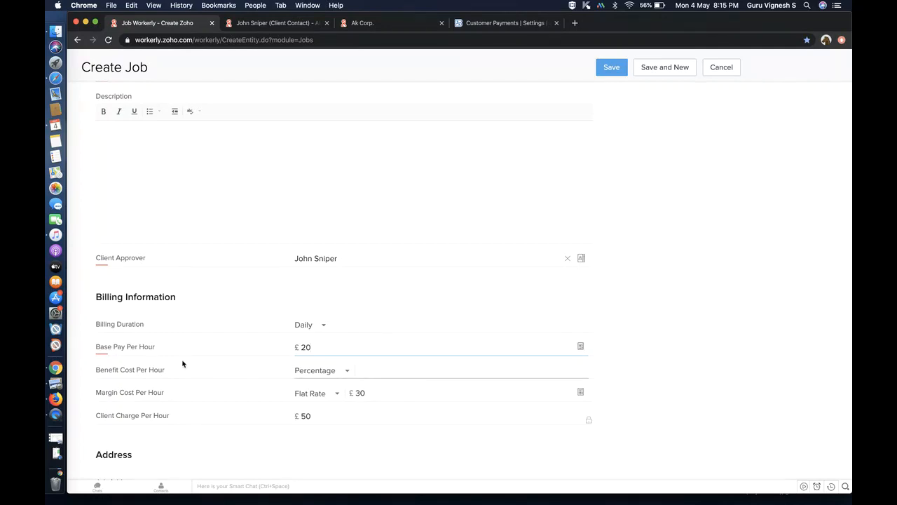
- Use North Tower as the job address, require temp acceptance, and save the job
{"action": "scroll", "coordinate": [202, 405], "scroll_direction": "down", "scroll_amount": 4}
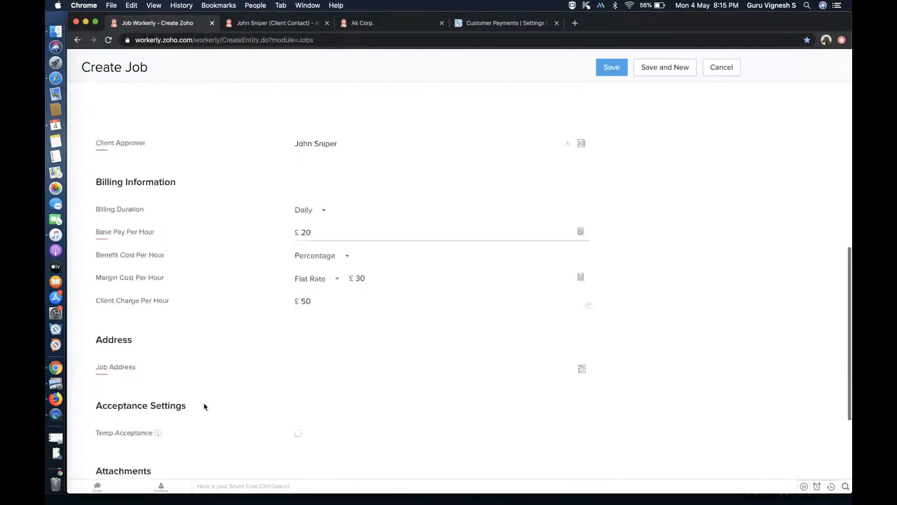
{"action": "scroll", "coordinate": [304, 352], "scroll_direction": "down", "scroll_amount": 2}
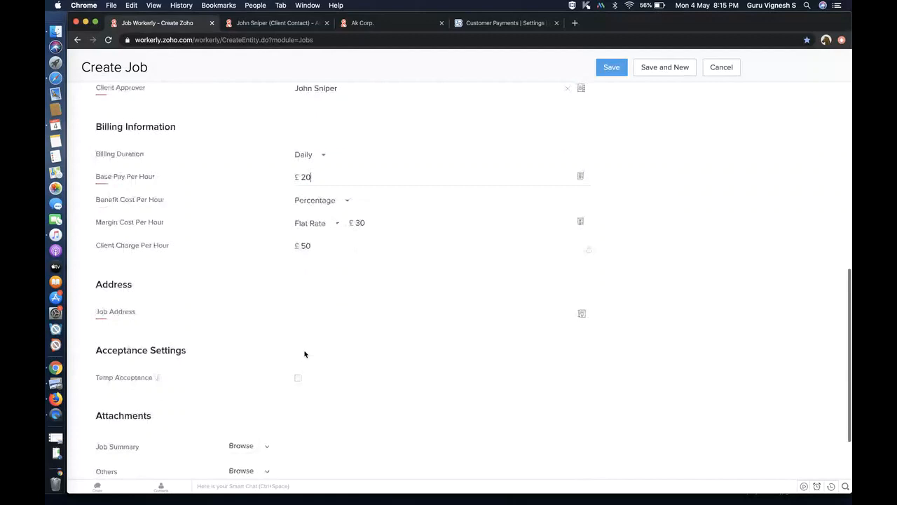
{"action": "left_click", "coordinate": [581, 309]}
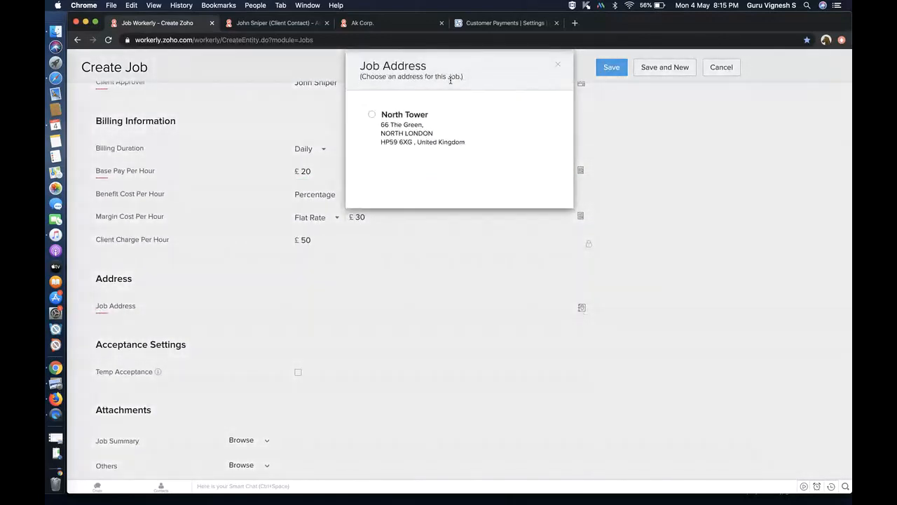
{"action": "left_click", "coordinate": [373, 117]}
{"action": "left_click", "coordinate": [298, 373]}
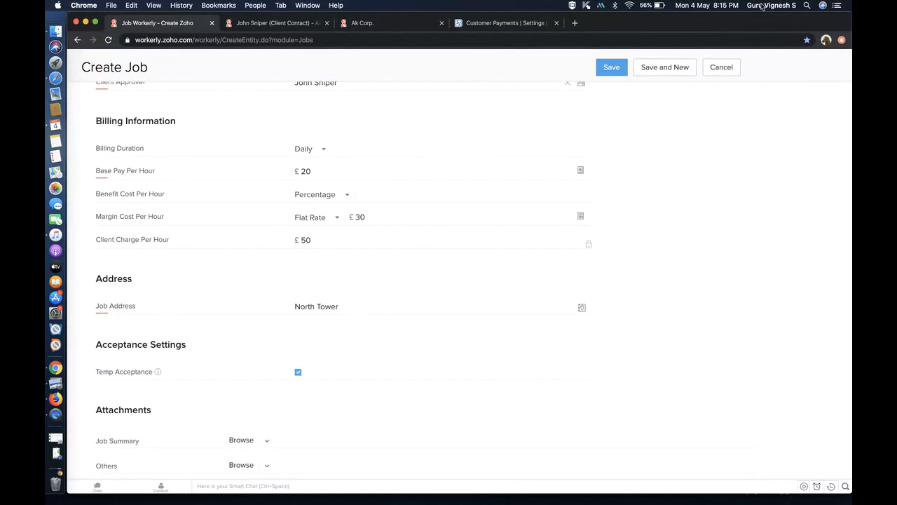
{"action": "left_click", "coordinate": [620, 71]}
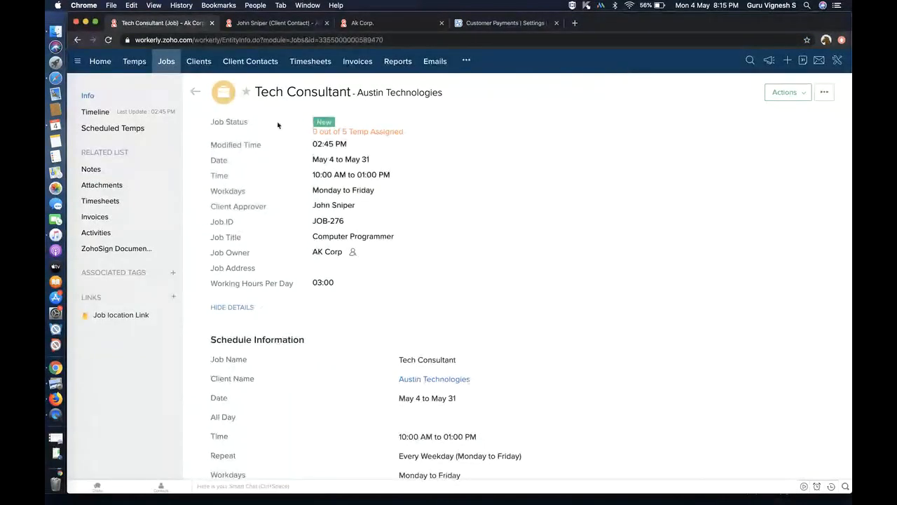
- List all temps matching the Tech Consultant job and open its temp filter criteria
{"action": "left_click", "coordinate": [153, 133]}
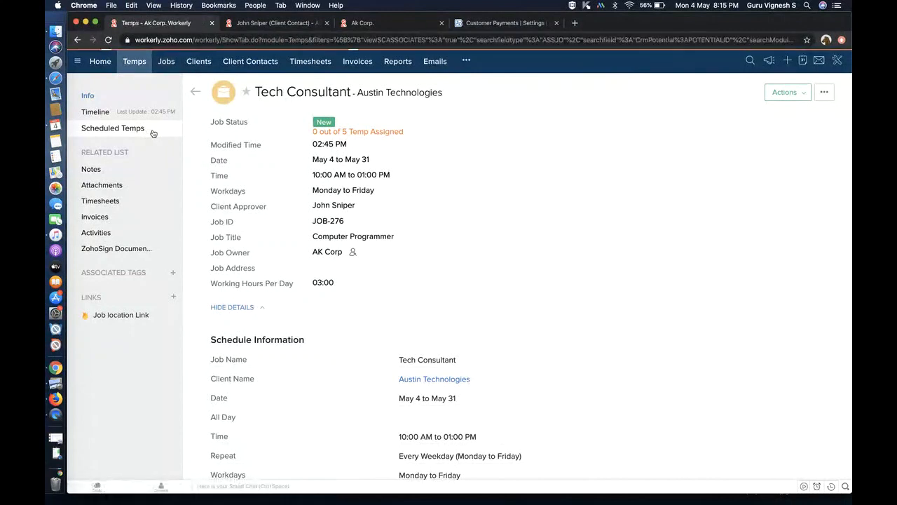
{"action": "left_click", "coordinate": [451, 361]}
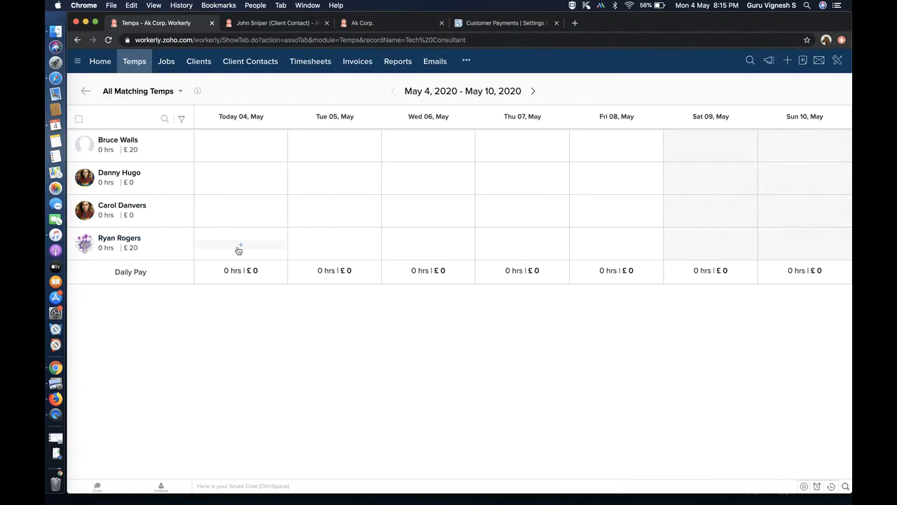
{"action": "left_click", "coordinate": [183, 121]}
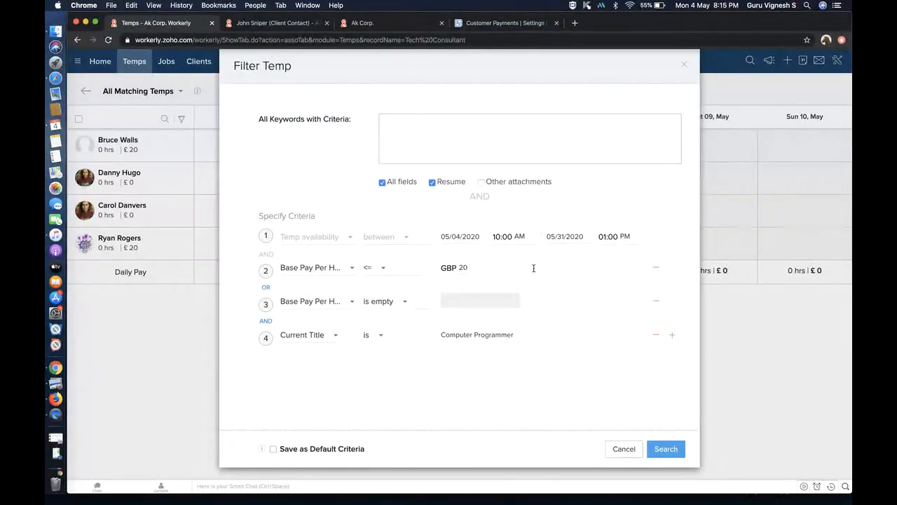
- Remove the title and base pay criteria, leaving only availability, and rerun the temp search
{"action": "left_click", "coordinate": [656, 335]}
{"action": "left_click", "coordinate": [655, 301]}
{"action": "left_click", "coordinate": [653, 268]}
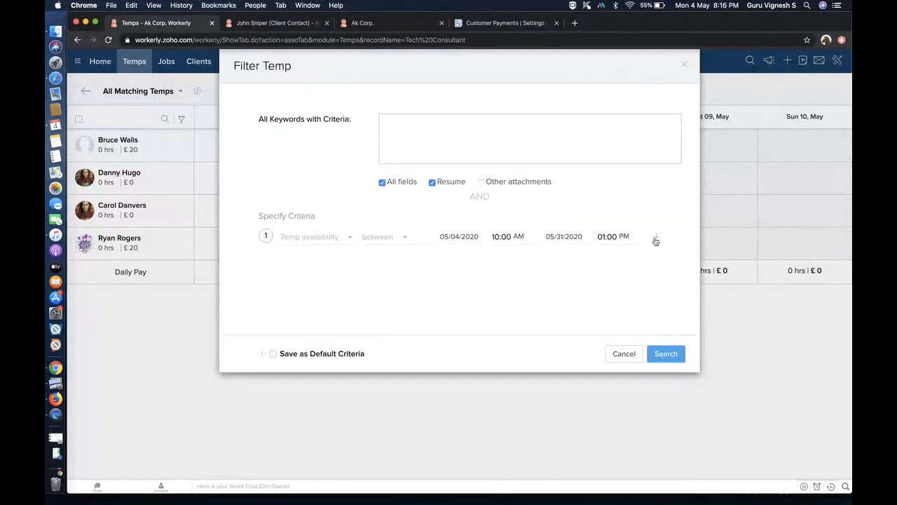
{"action": "left_click", "coordinate": [656, 238]}
{"action": "left_click", "coordinate": [303, 274]}
{"action": "type", "text": "sk"}
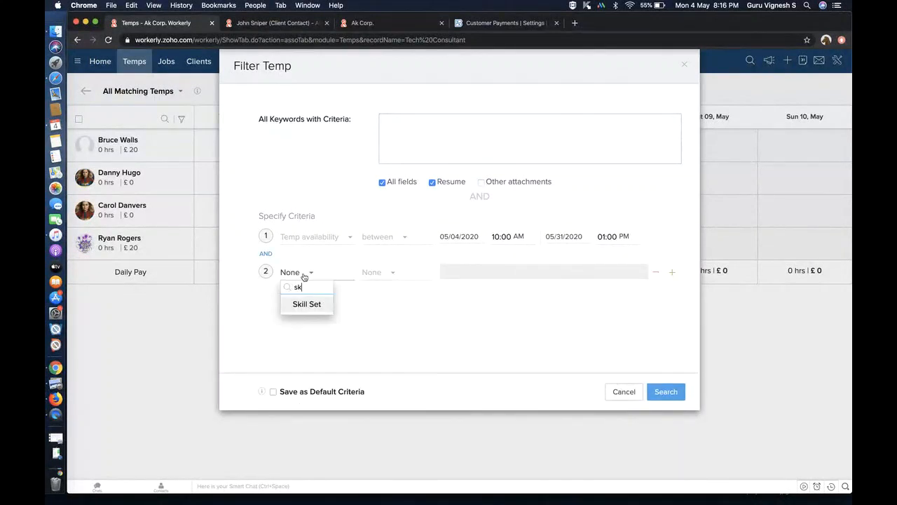
{"action": "left_click", "coordinate": [315, 305]}
{"action": "left_click", "coordinate": [655, 271]}
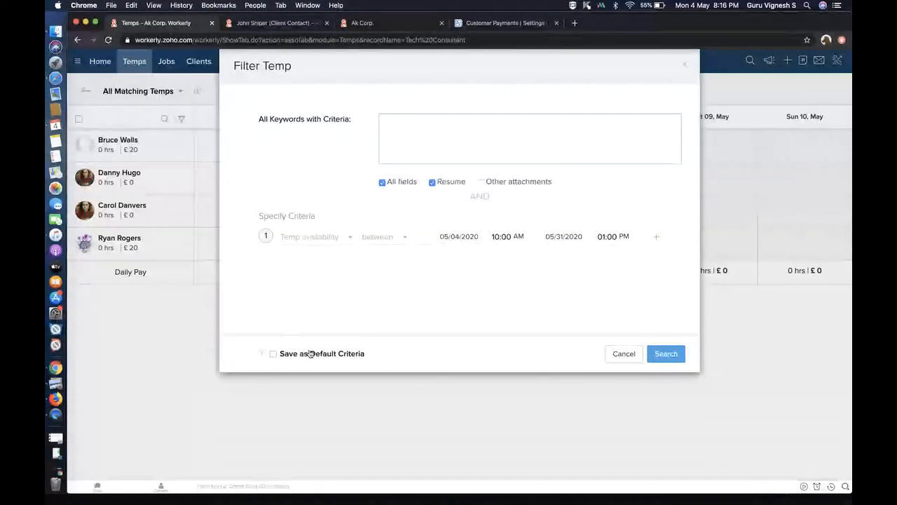
{"action": "left_click", "coordinate": [669, 353]}
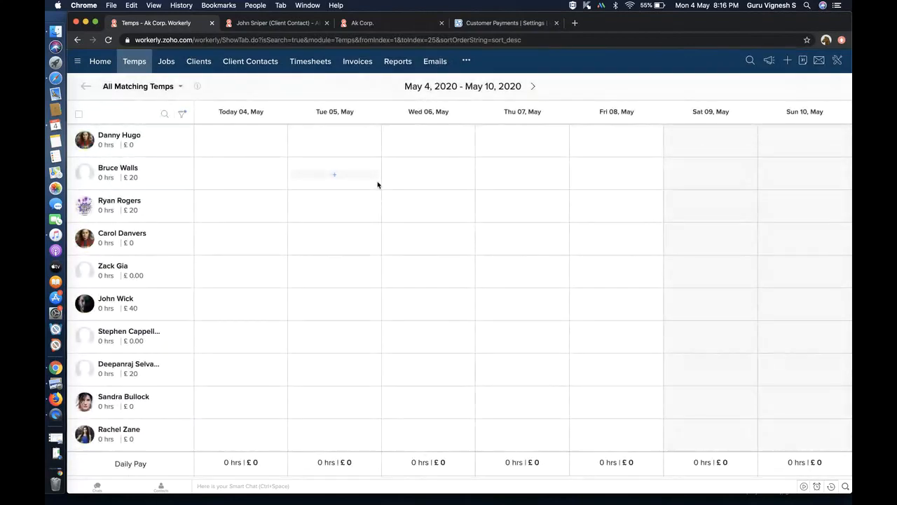
- Publish 10:00 AM–1:00 PM Tech Consultant shifts for the third temp through Fri 8 May
{"action": "left_click", "coordinate": [250, 210]}
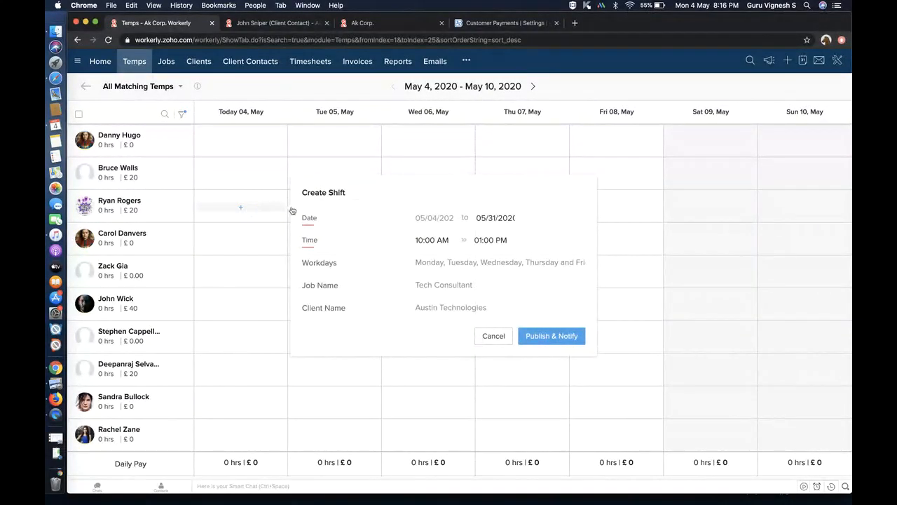
{"action": "left_click", "coordinate": [496, 220]}
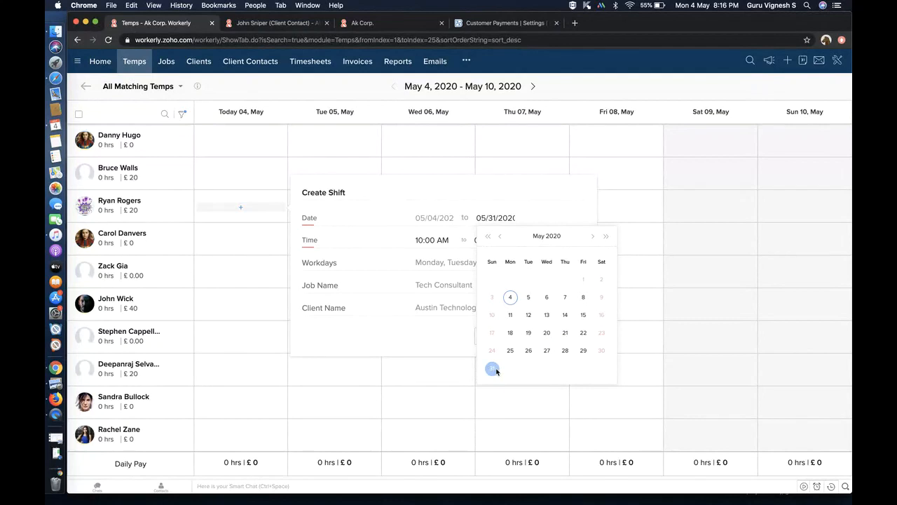
{"action": "left_click", "coordinate": [583, 300]}
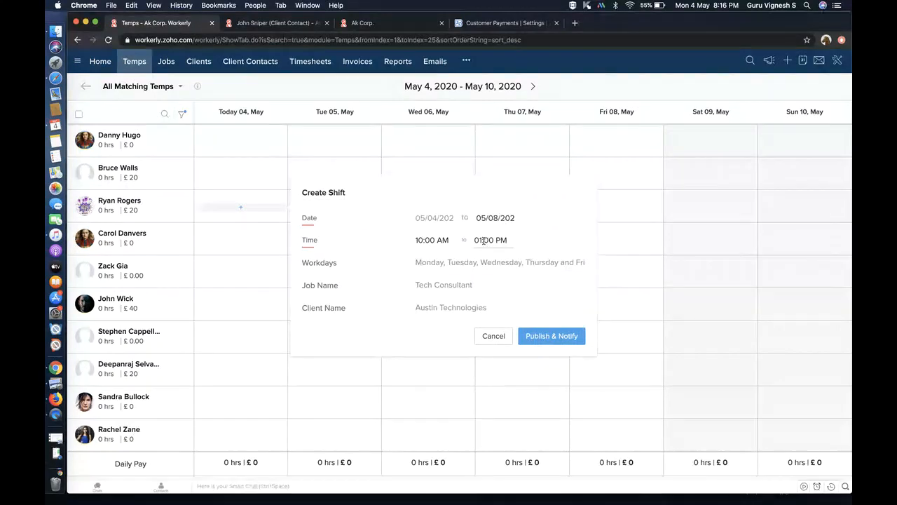
{"action": "left_click", "coordinate": [561, 339]}
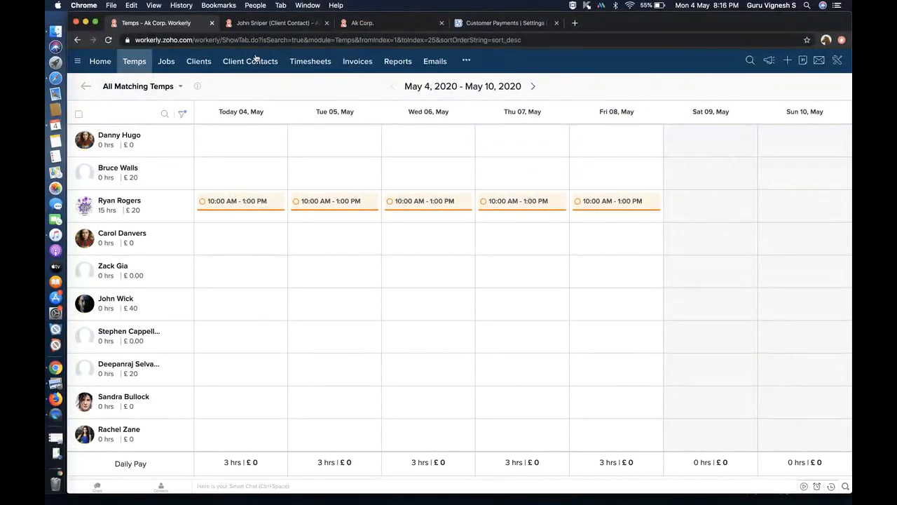
{"action": "left_click", "coordinate": [134, 61]}
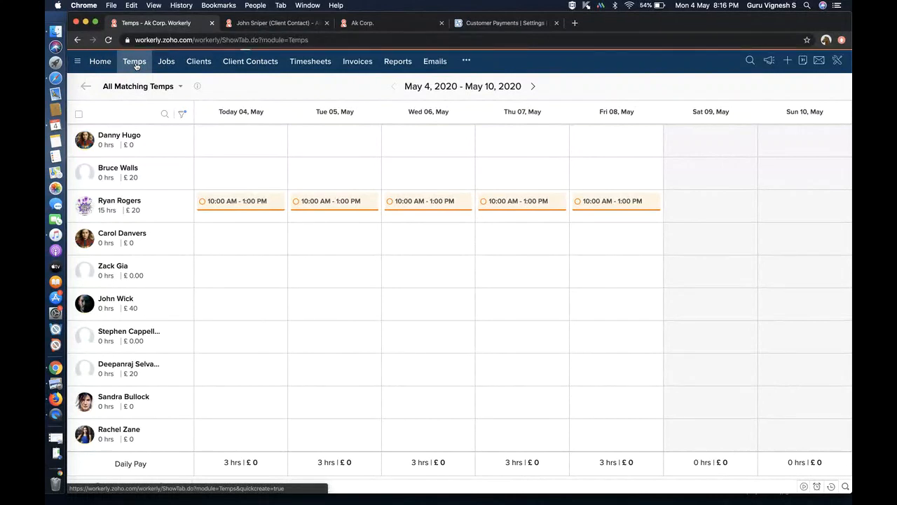
- Open the Computer Programmer temp's record, reveal its Invite Temp action, and bring up the phone's invitation SMS
{"action": "scroll", "coordinate": [272, 310], "scroll_direction": "down", "scroll_amount": 3}
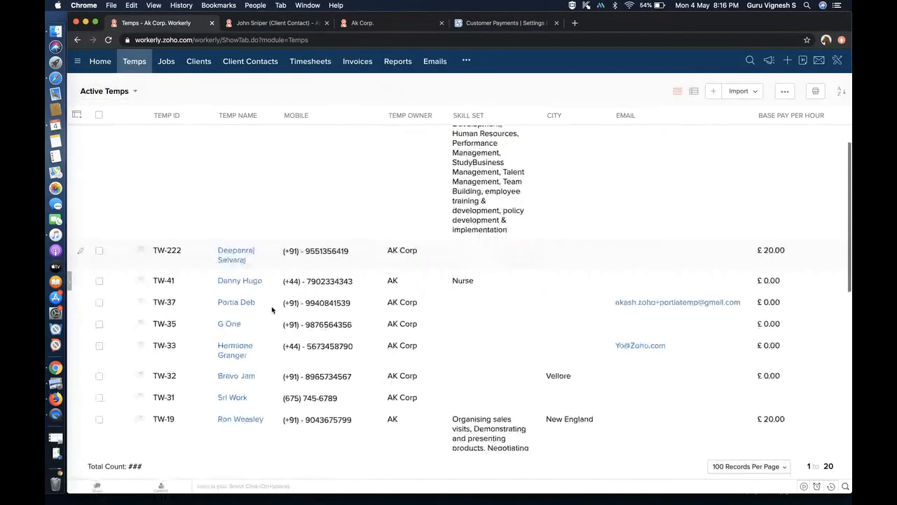
{"action": "scroll", "coordinate": [272, 309], "scroll_direction": "up", "scroll_amount": 3}
{"action": "left_click", "coordinate": [237, 159]}
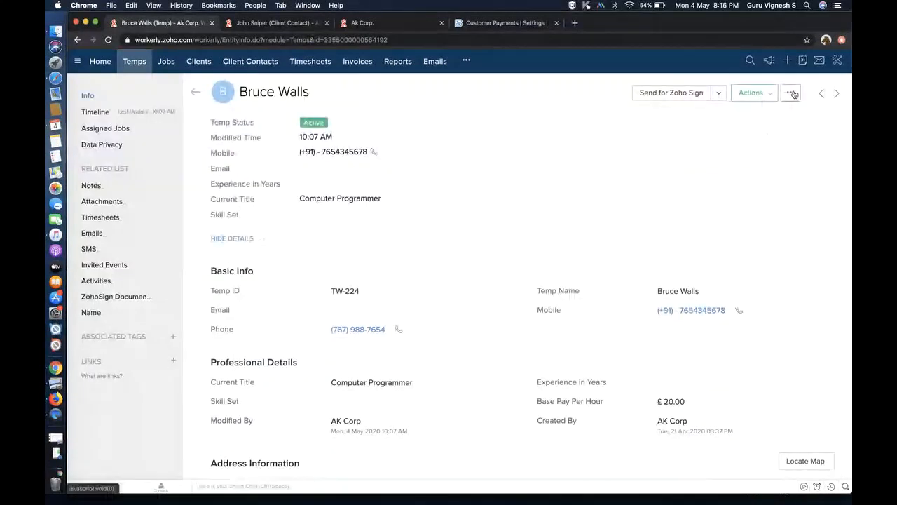
{"action": "left_click", "coordinate": [792, 94]}
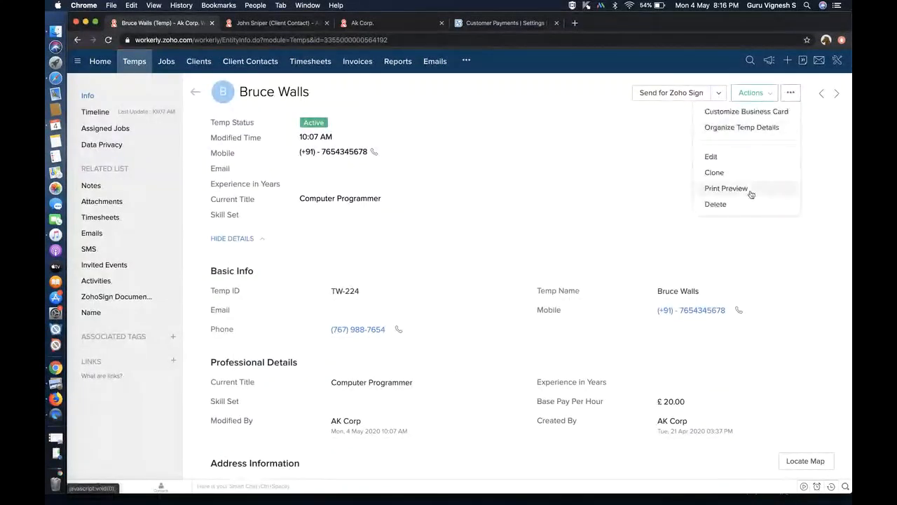
{"action": "left_click", "coordinate": [736, 97]}
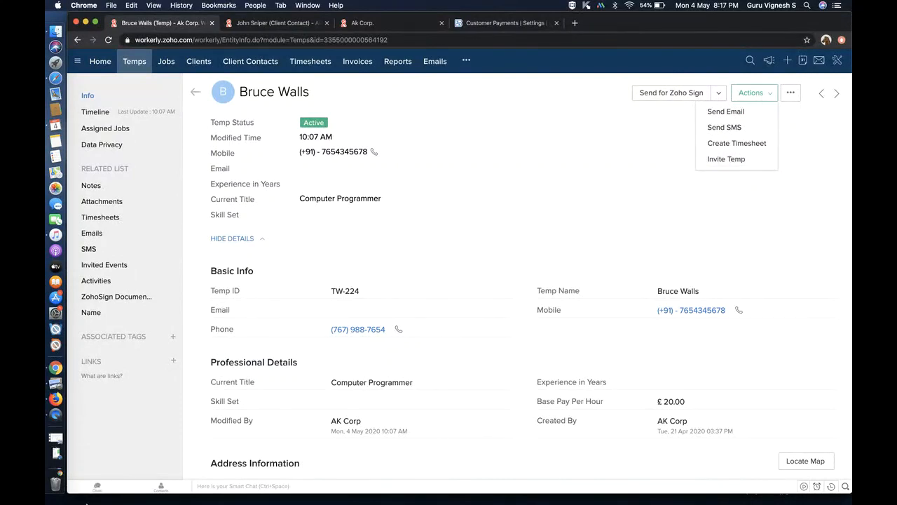
{"action": "left_click", "coordinate": [56, 452]}
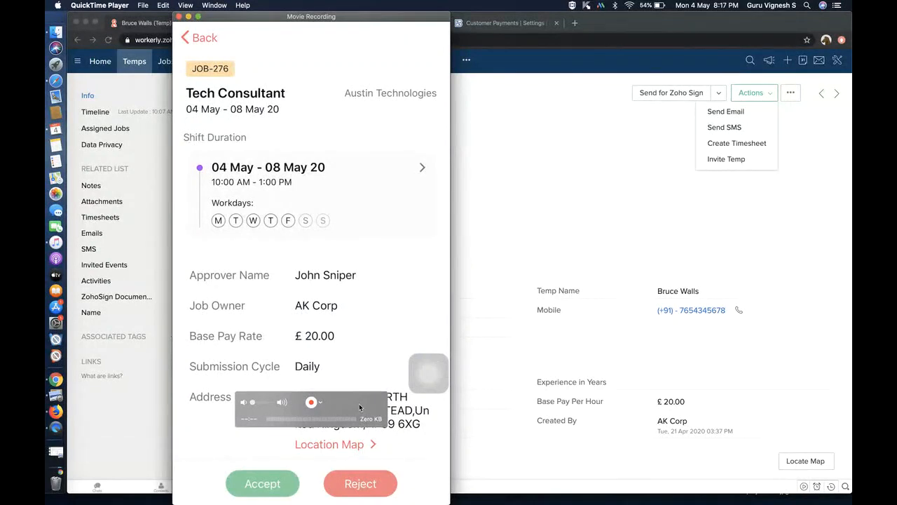
- Browse the mirrored phone's job offer and Home timesheet screens, then minimize the QuickTime recording window
{"action": "left_click_drag", "start_coordinate": [360, 409], "coordinate": [410, 56]}
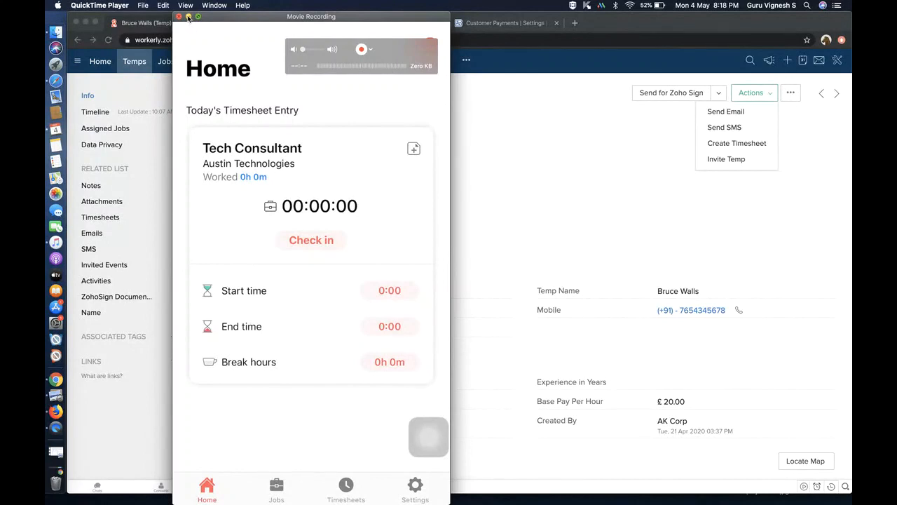
{"action": "left_click", "coordinate": [188, 17]}
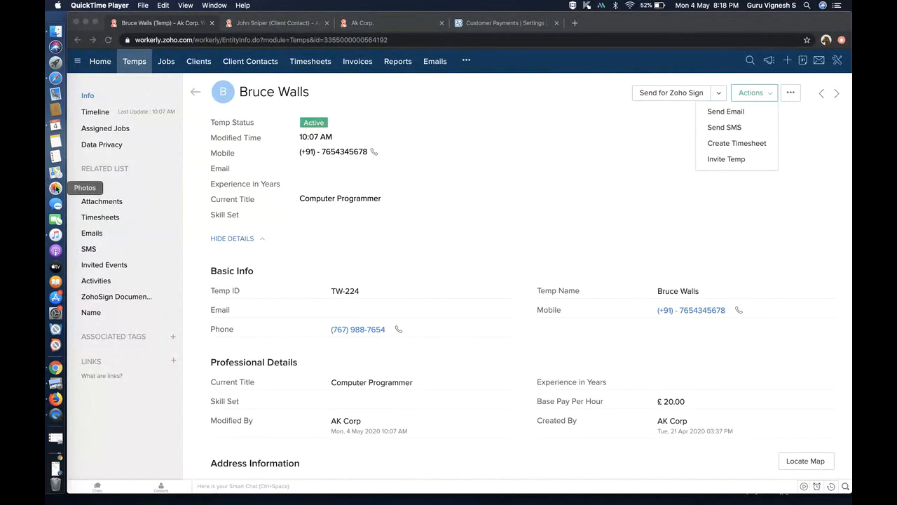
- Open the newest timesheet approval email from the client contact's Emails list
{"action": "left_click", "coordinate": [265, 24]}
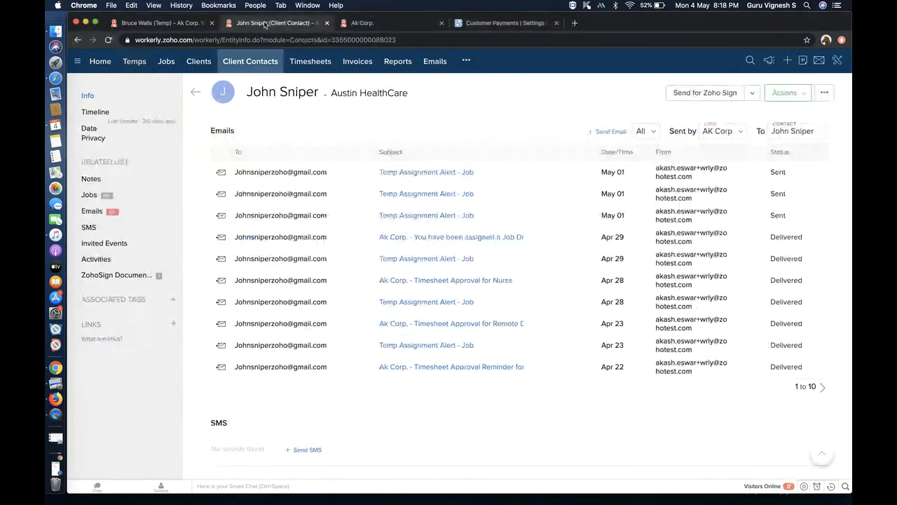
{"action": "scroll", "coordinate": [163, 150], "scroll_direction": "up", "scroll_amount": 7}
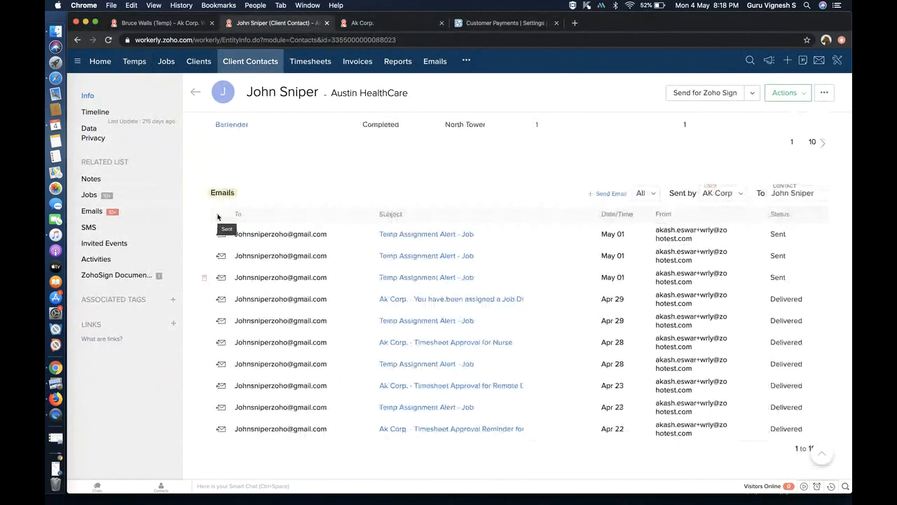
{"action": "left_click", "coordinate": [92, 211]}
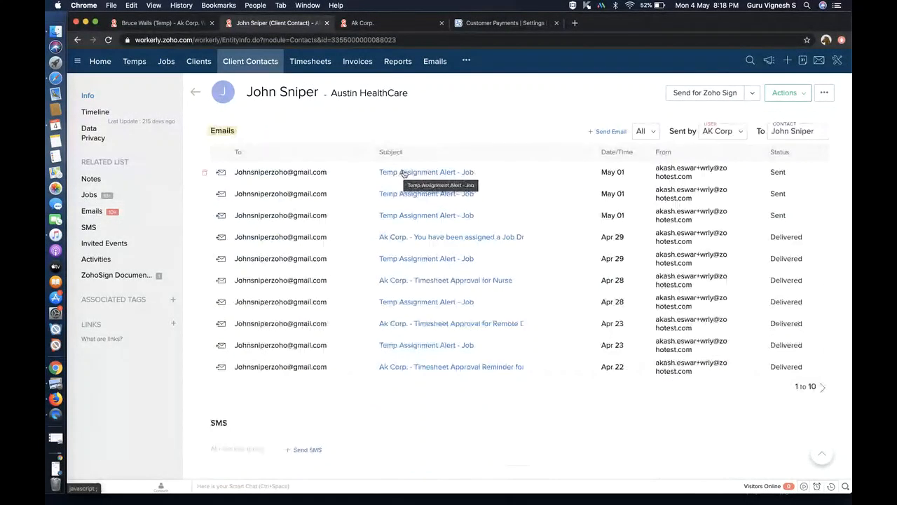
{"action": "left_click", "coordinate": [109, 40]}
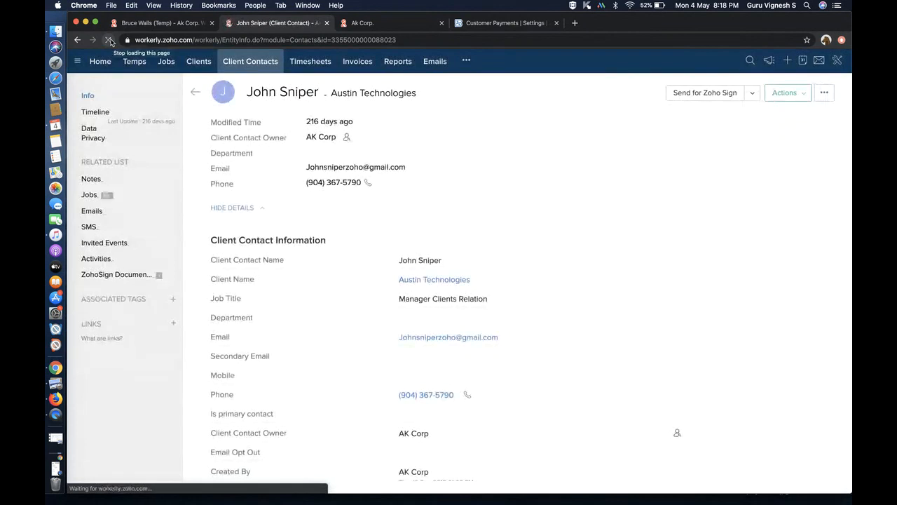
{"action": "left_click", "coordinate": [92, 211]}
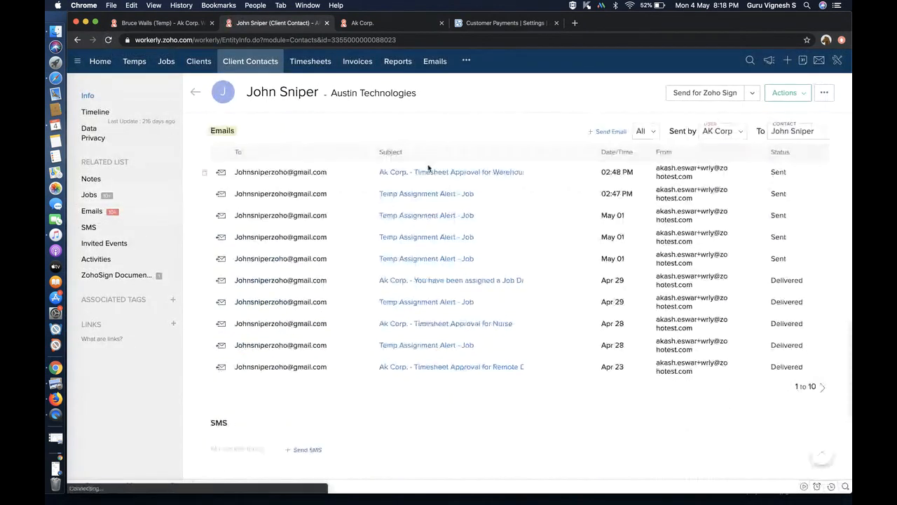
{"action": "left_click", "coordinate": [464, 173]}
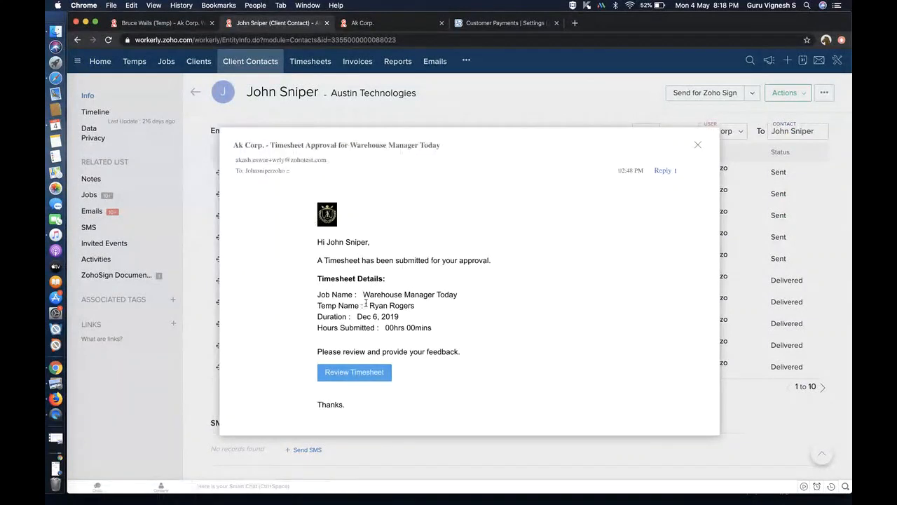
- Approve the Warehouse Manager Today timesheet for Dec 6, 2019 after a rejection attempt required feedback
{"action": "left_click", "coordinate": [376, 371]}
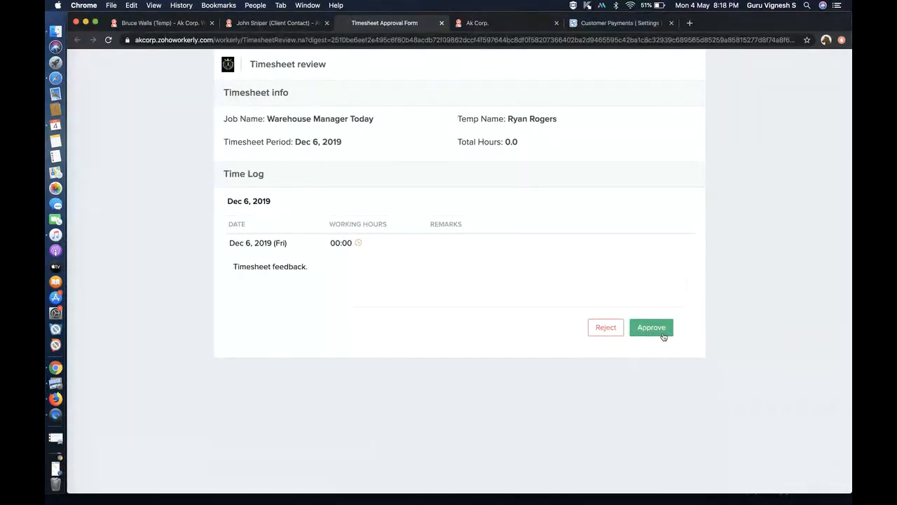
{"action": "left_click", "coordinate": [605, 330]}
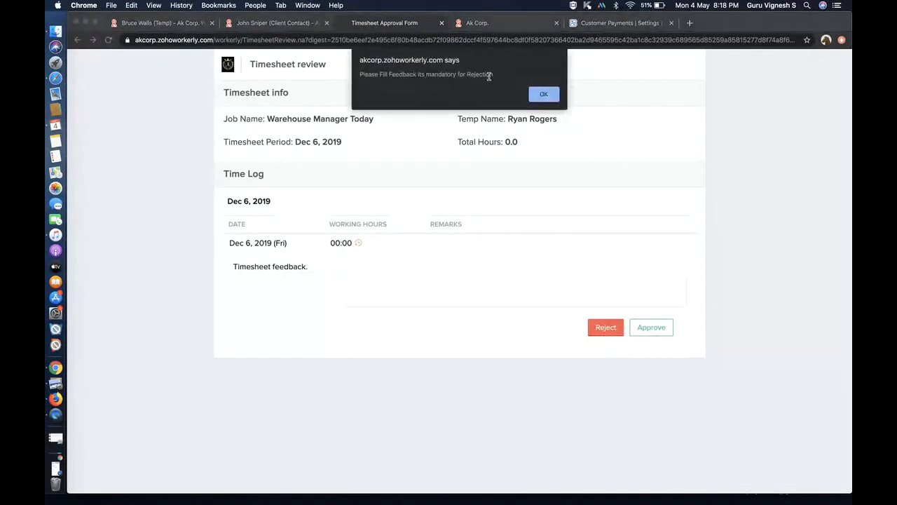
{"action": "left_click", "coordinate": [543, 94]}
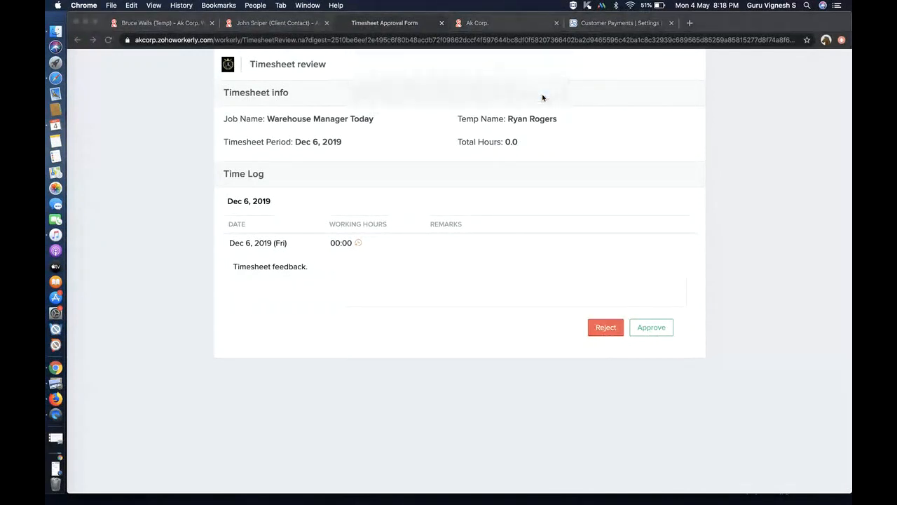
{"action": "left_click", "coordinate": [657, 326]}
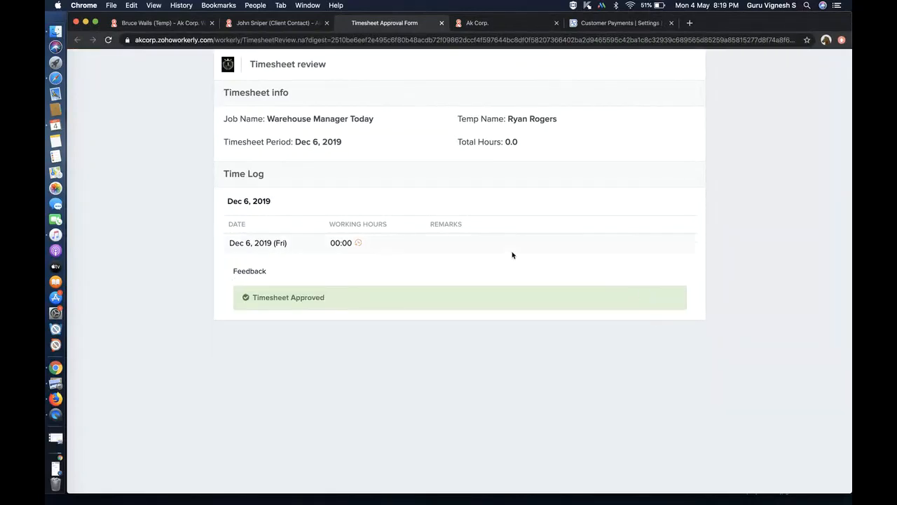
{"action": "left_click", "coordinate": [152, 26]}
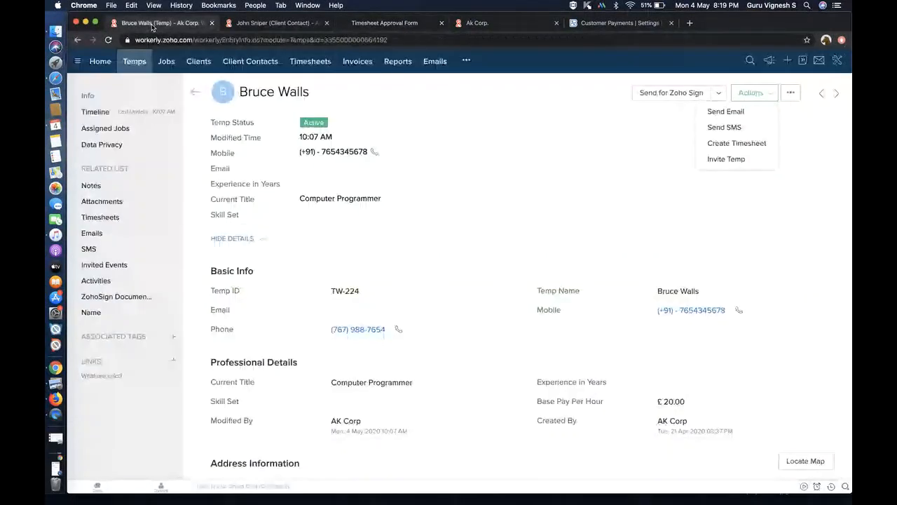
- Review the JOB-276 Tech Consultant job's timesheets and invoices sections
{"action": "left_click", "coordinate": [169, 64]}
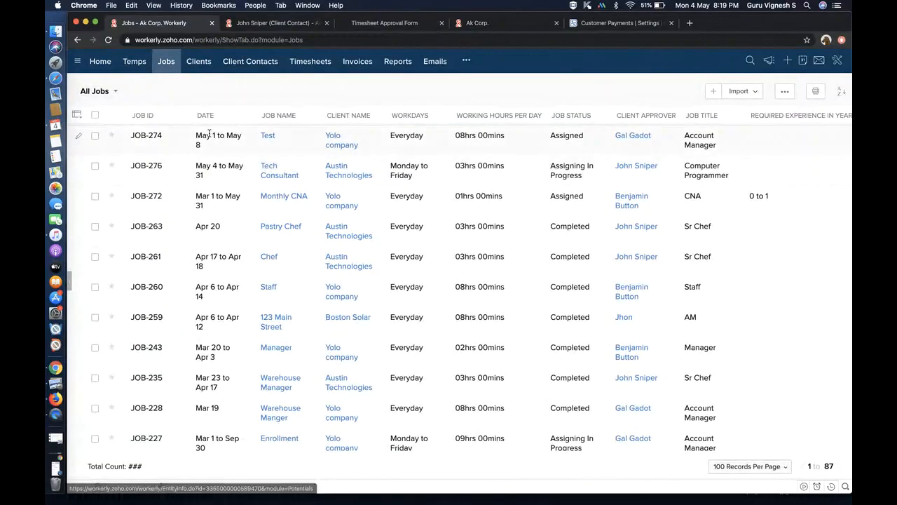
{"action": "left_click", "coordinate": [217, 166]}
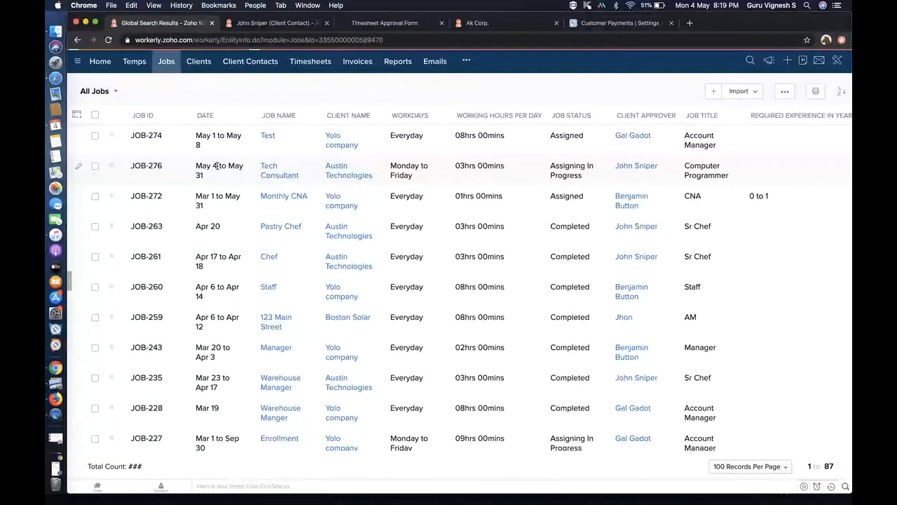
{"action": "left_click", "coordinate": [115, 201]}
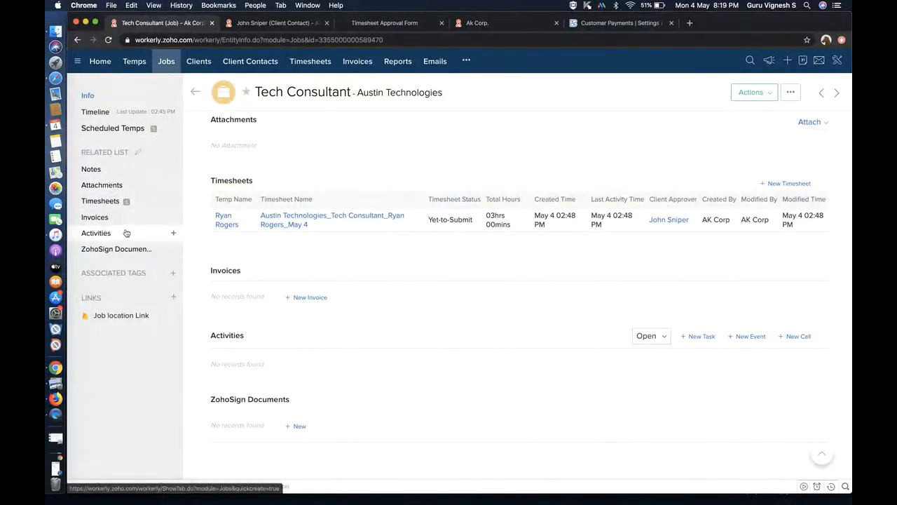
{"action": "left_click", "coordinate": [107, 219]}
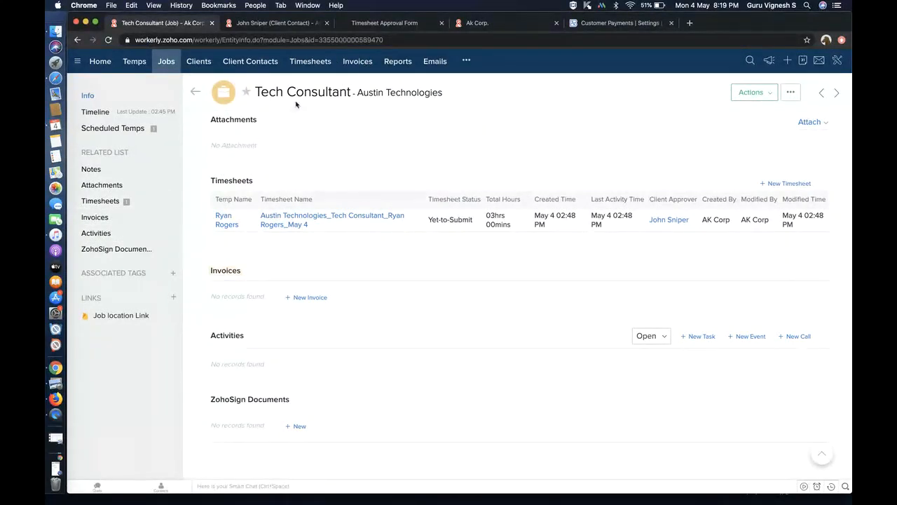
- View paid invoice INV-000001 from the Invoices list, then go to the Zoho Books tab
{"action": "left_click", "coordinate": [359, 62]}
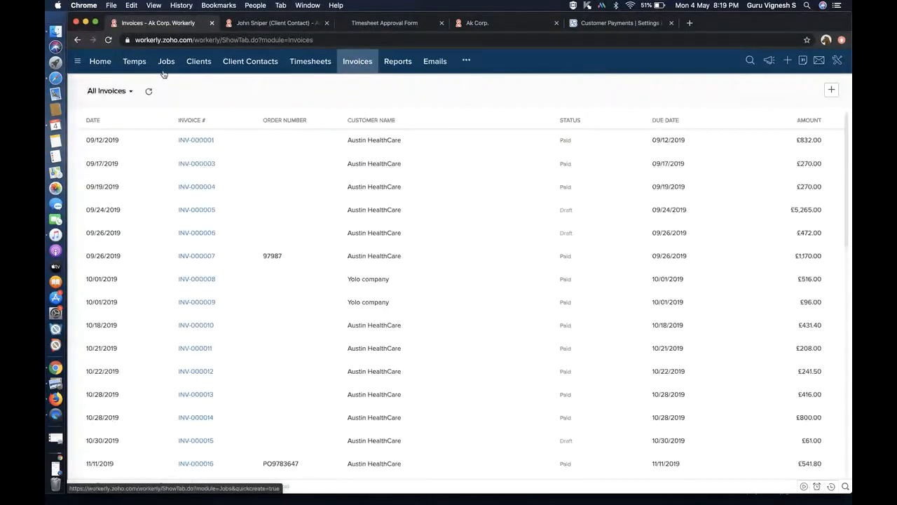
{"action": "left_click", "coordinate": [196, 143]}
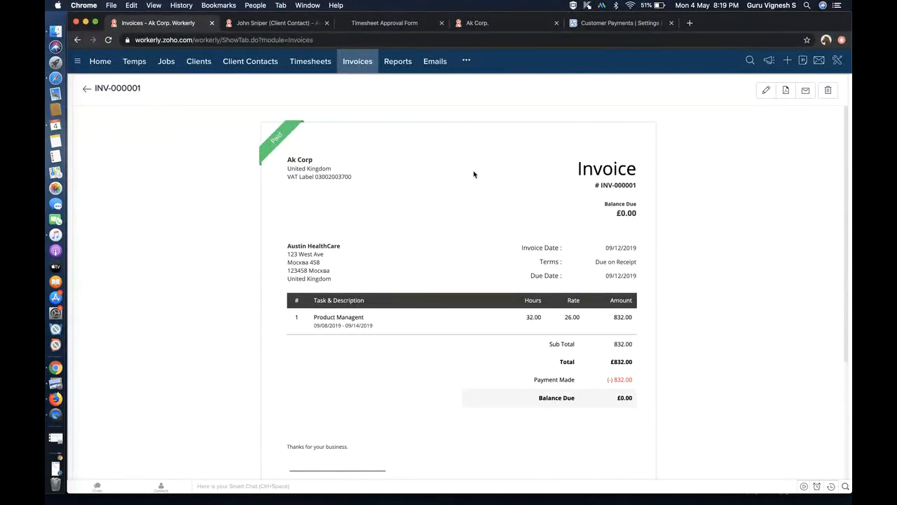
{"action": "left_click", "coordinate": [607, 25]}
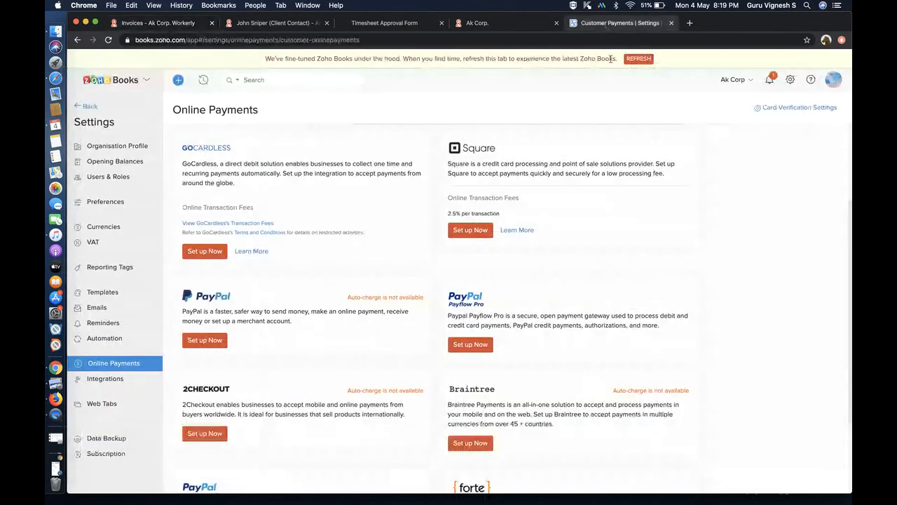
- Reload Zoho Books, open Settings > Integrations > Online Payments, then return to invoice INV-000001
{"action": "left_click", "coordinate": [102, 292]}
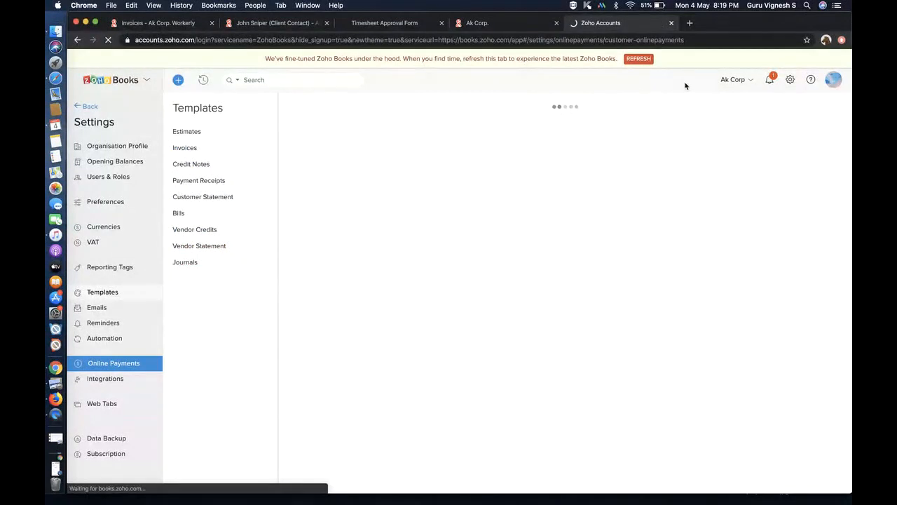
{"action": "left_click", "coordinate": [636, 60]}
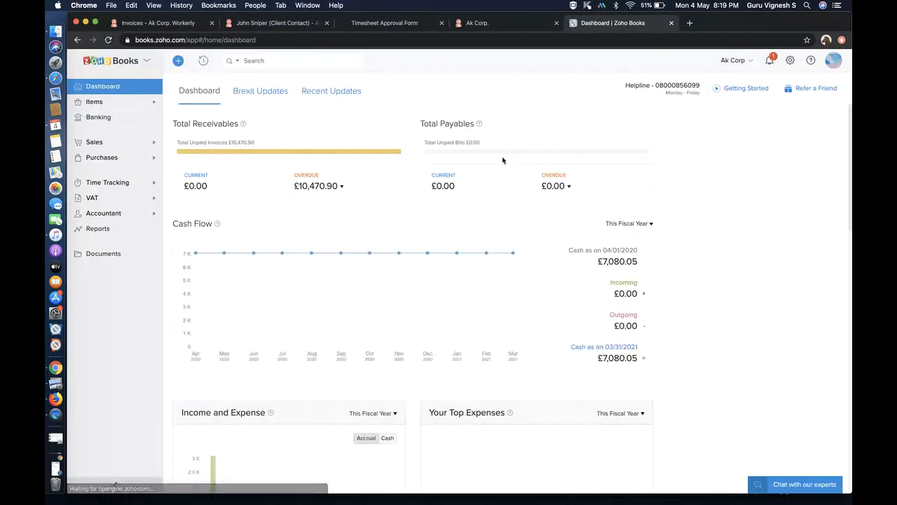
{"action": "left_click", "coordinate": [790, 62]}
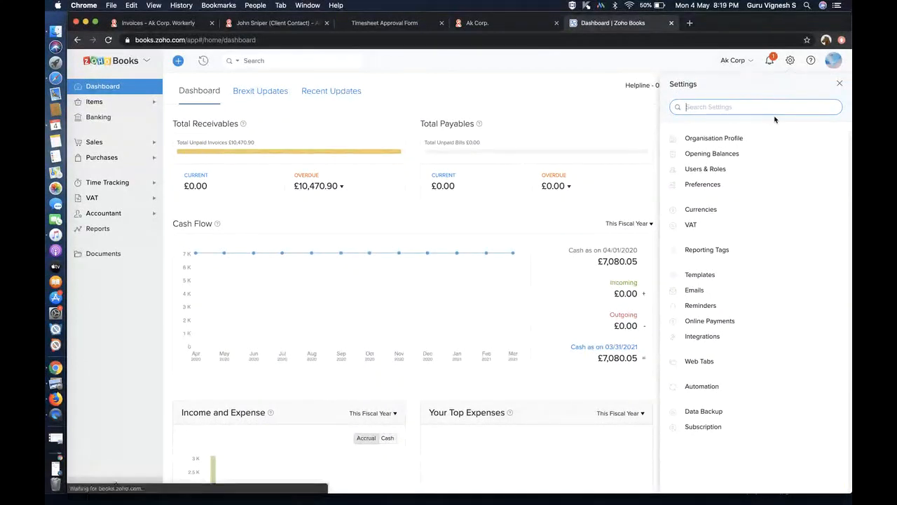
{"action": "left_click", "coordinate": [734, 344]}
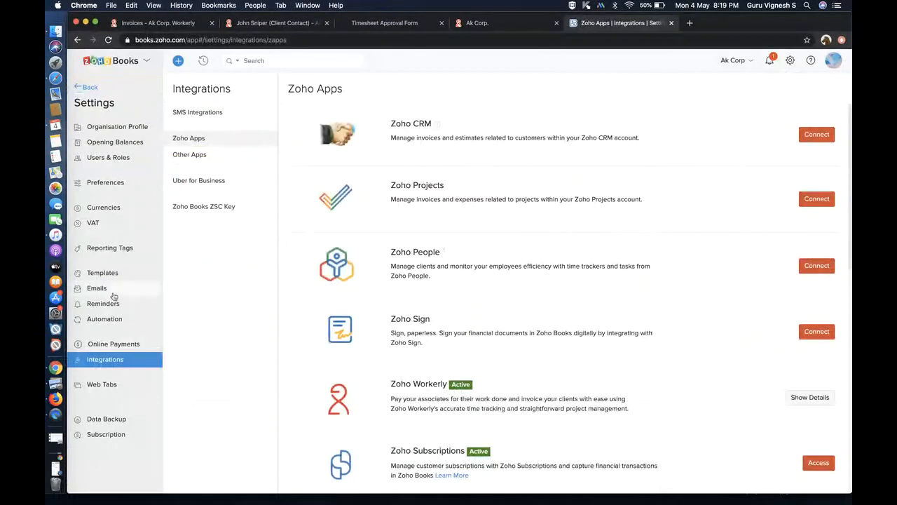
{"action": "left_click", "coordinate": [124, 342]}
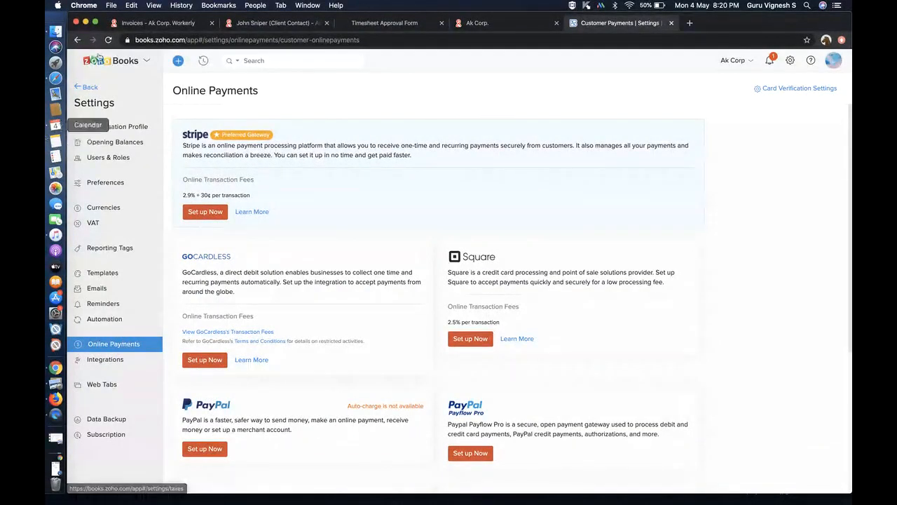
{"action": "left_click", "coordinate": [138, 25]}
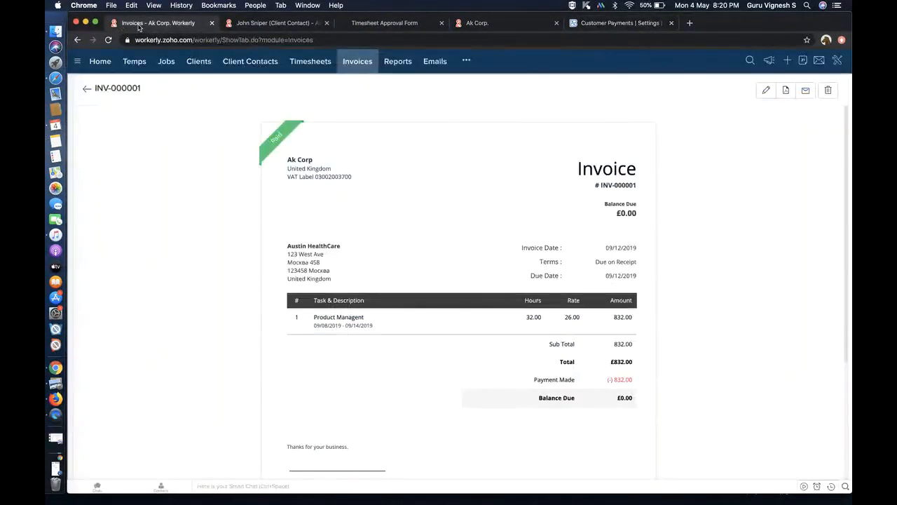
- Open the Export to Payroll report of 170 unpaid timesheets and view its export formats
{"action": "left_click", "coordinate": [315, 67]}
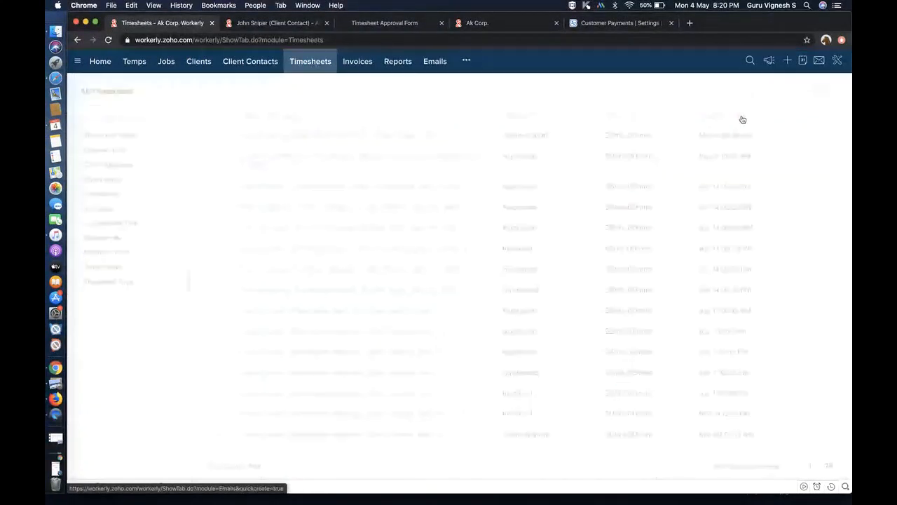
{"action": "left_click", "coordinate": [784, 91]}
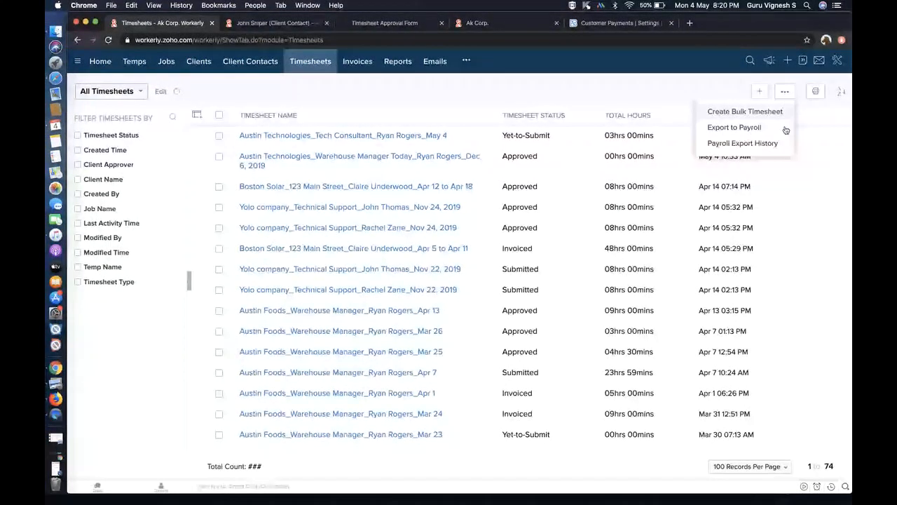
{"action": "left_click", "coordinate": [786, 129]}
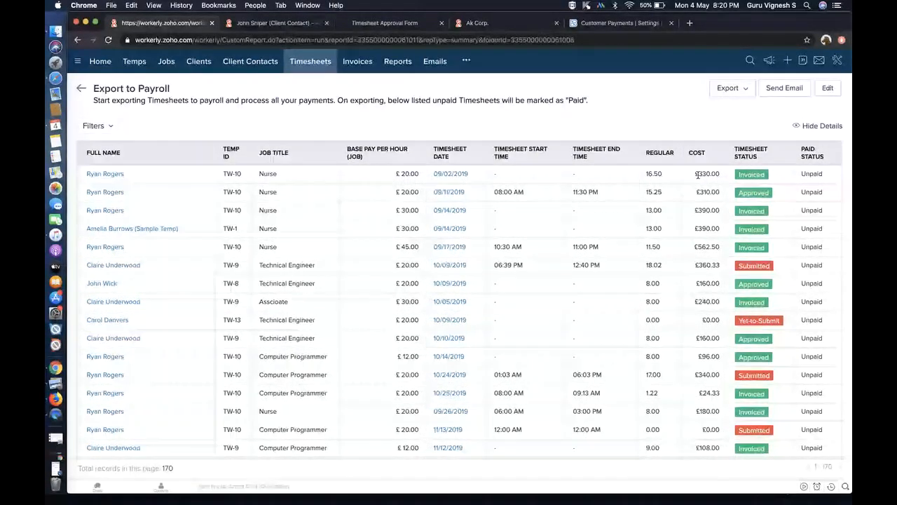
{"action": "left_click", "coordinate": [746, 89]}
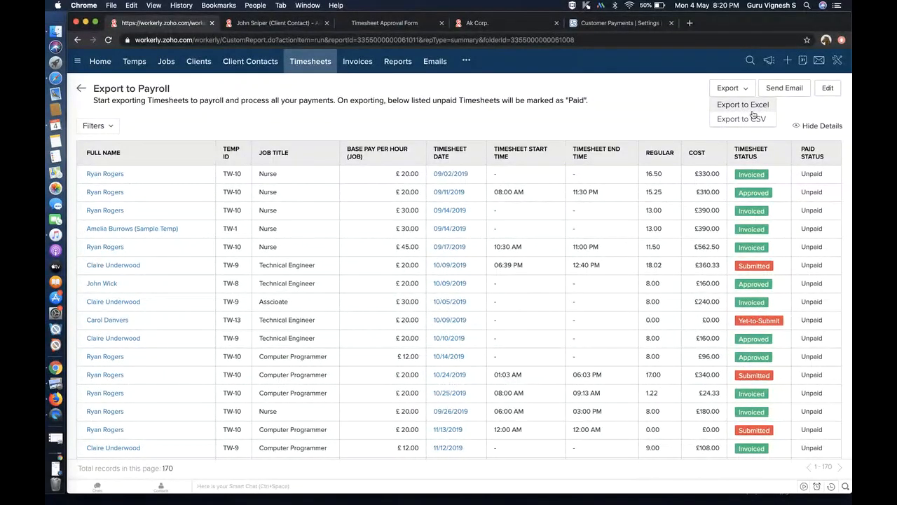
{"action": "left_click", "coordinate": [134, 62]}
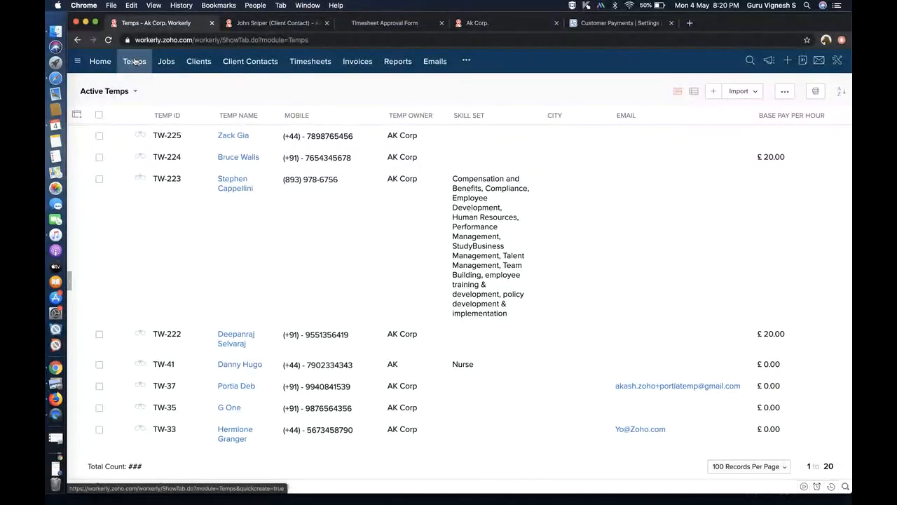
- Select all 20 temps and view the Send Email, Send SMS and Mass Invite bulk actions
{"action": "left_click", "coordinate": [99, 114]}
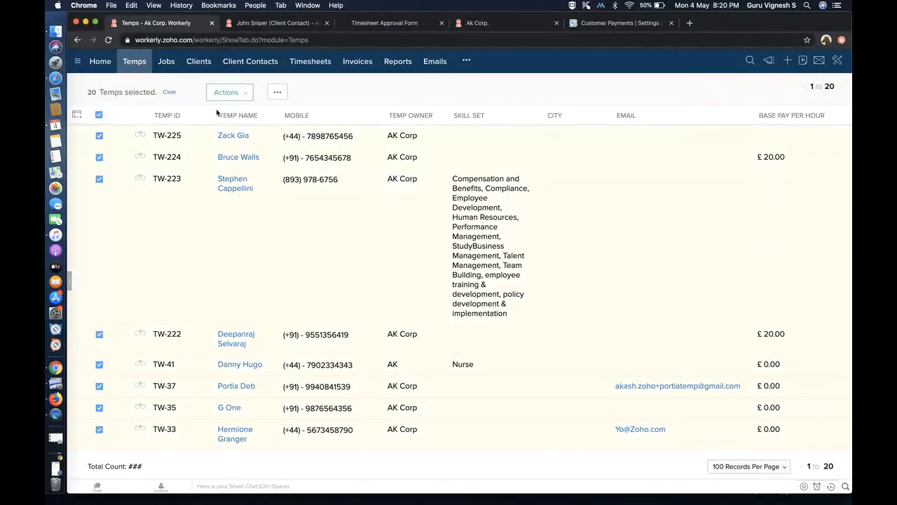
{"action": "left_click", "coordinate": [249, 97]}
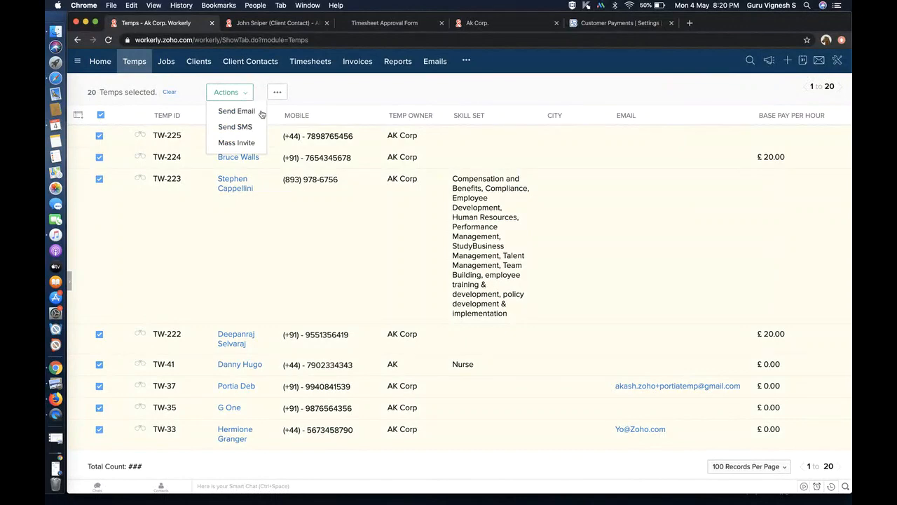
{"action": "left_click", "coordinate": [317, 94]}
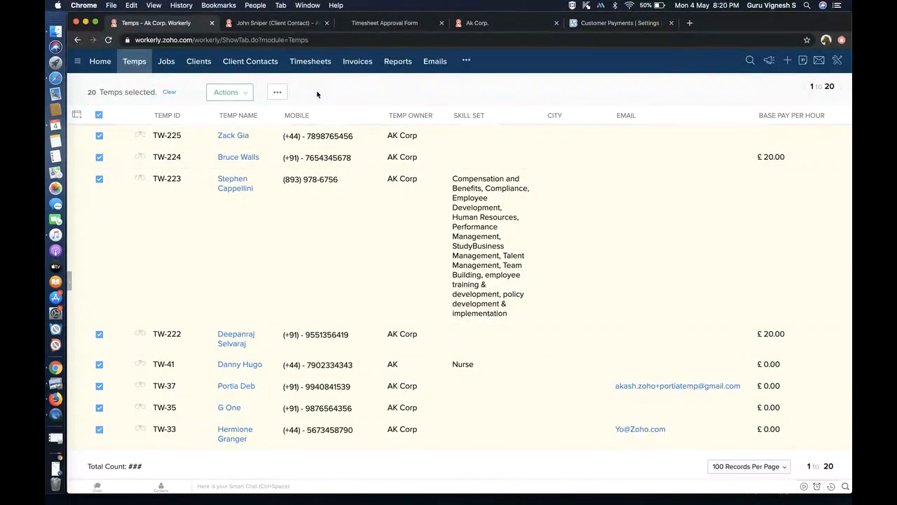
{"action": "left_click", "coordinate": [170, 65]}
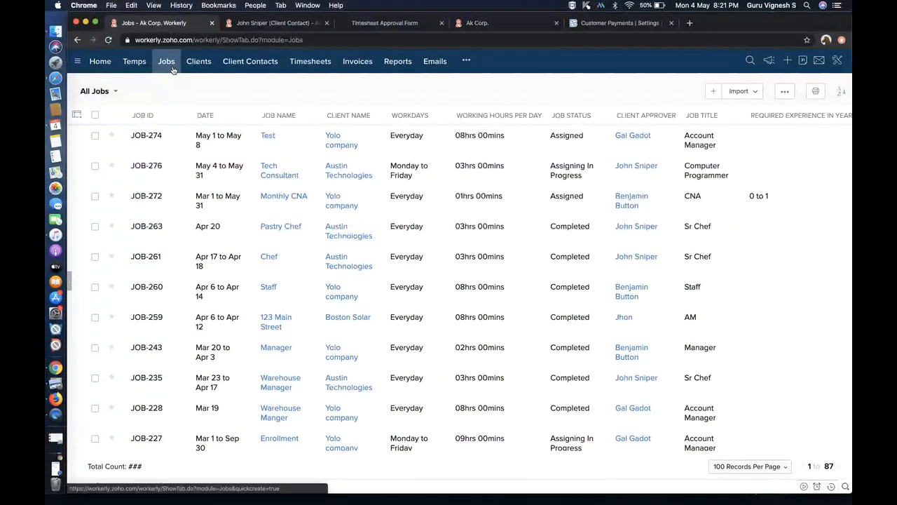
{"action": "left_click", "coordinate": [713, 91]}
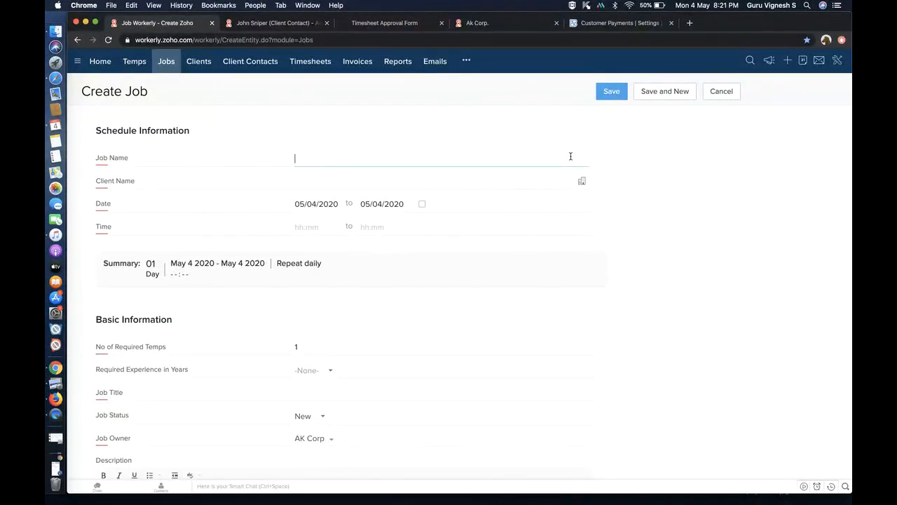
{"action": "left_click", "coordinate": [317, 204]}
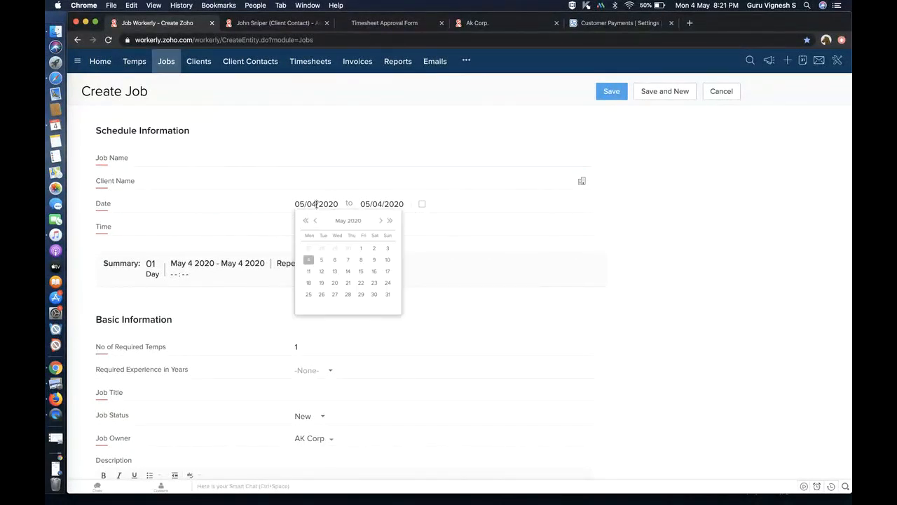
{"action": "left_click", "coordinate": [380, 221]}
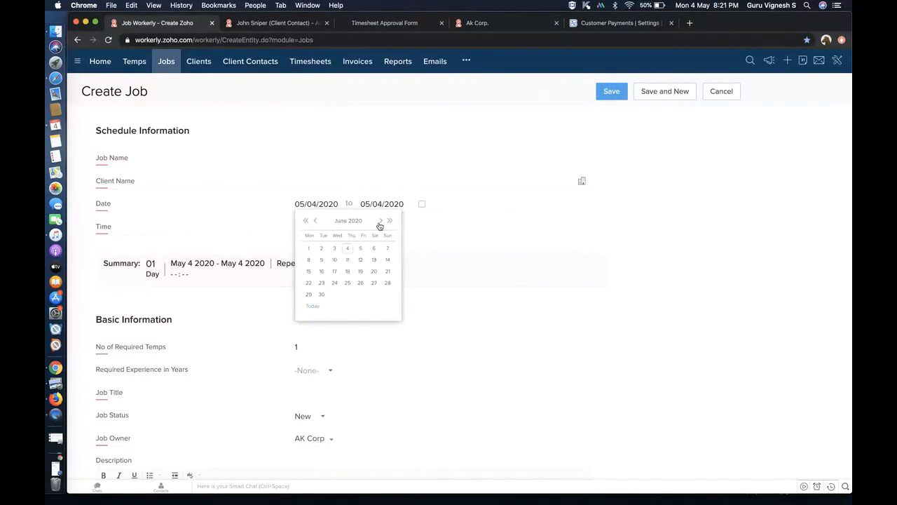
{"action": "left_click", "coordinate": [307, 251]}
{"action": "left_click", "coordinate": [384, 204]}
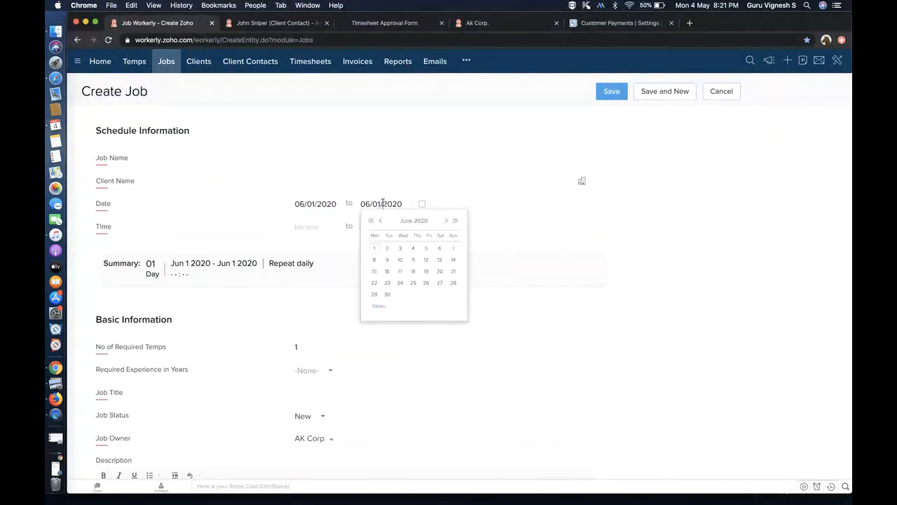
{"action": "left_click", "coordinate": [445, 221]}
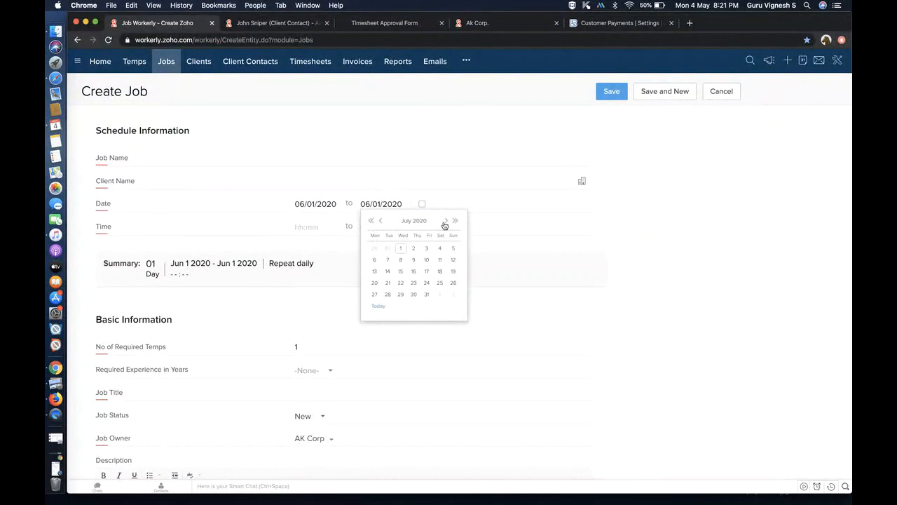
{"action": "left_click", "coordinate": [426, 294]}
{"action": "left_click", "coordinate": [314, 370]}
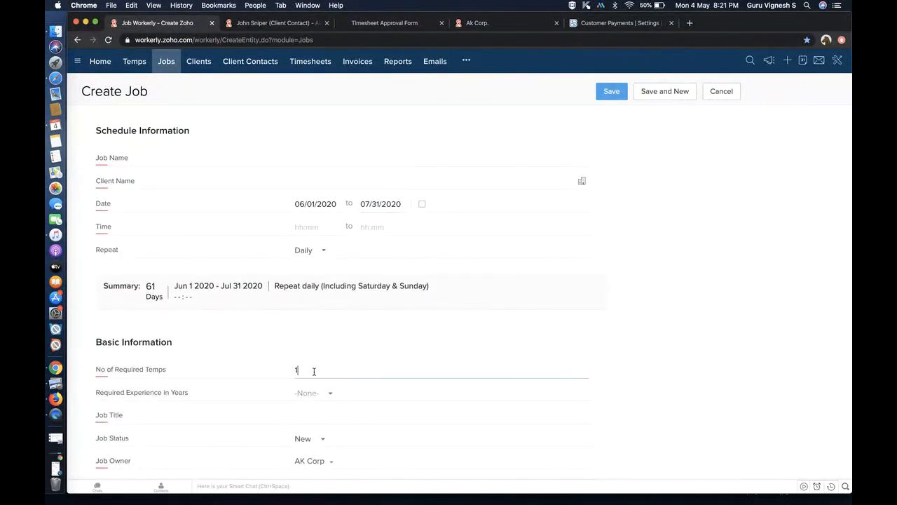
{"action": "type", "text": "75"}
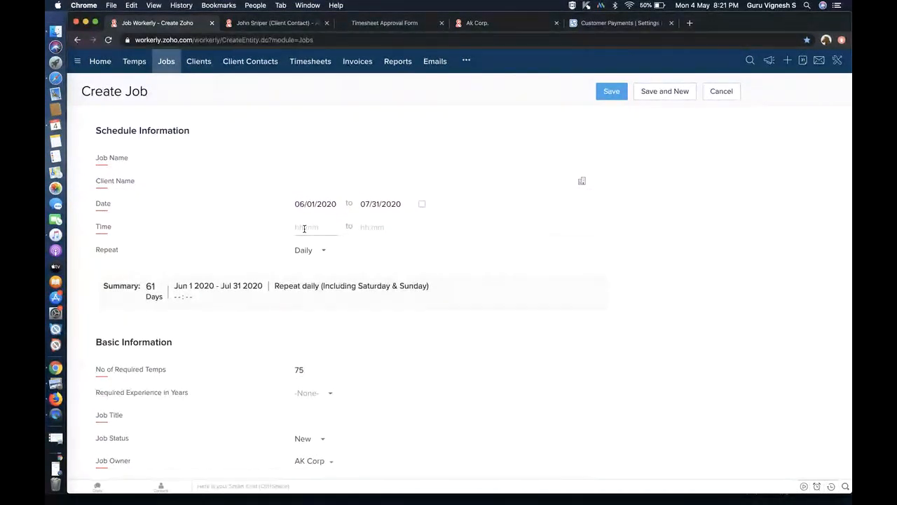
{"action": "left_click", "coordinate": [715, 94]}
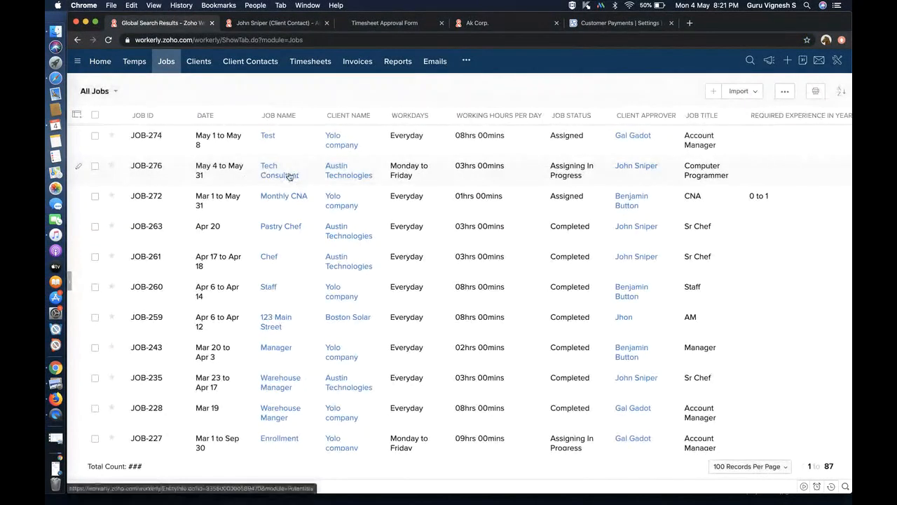
- Open the Tech Consultant job and inspect the Friday May 8 shift details
{"action": "left_click", "coordinate": [284, 176]}
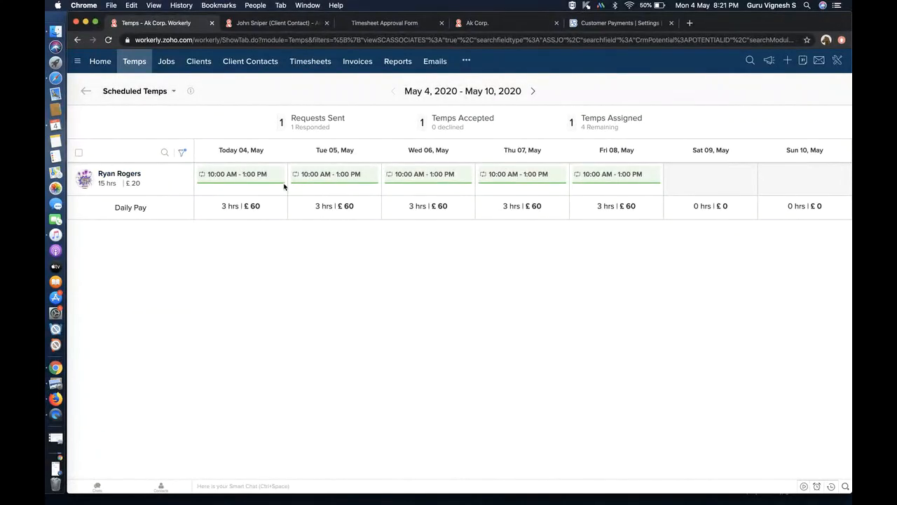
{"action": "left_click", "coordinate": [605, 175]}
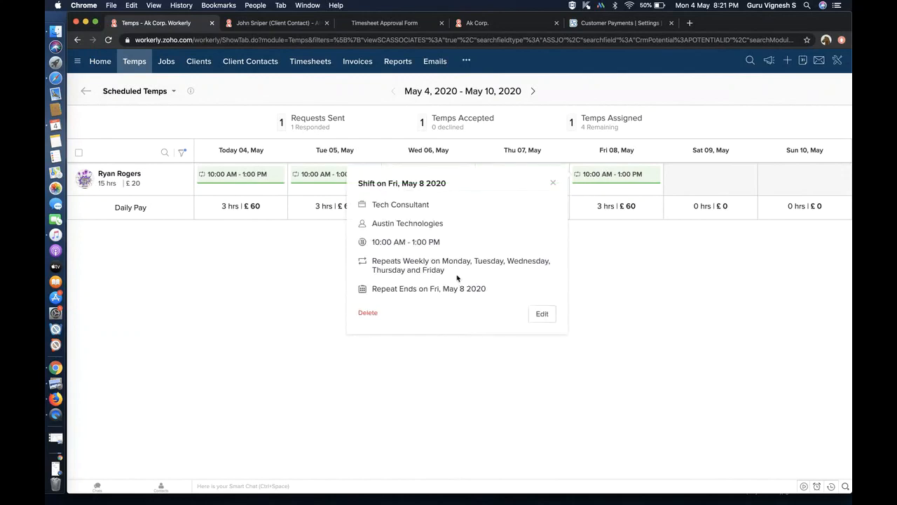
{"action": "left_click", "coordinate": [250, 287]}
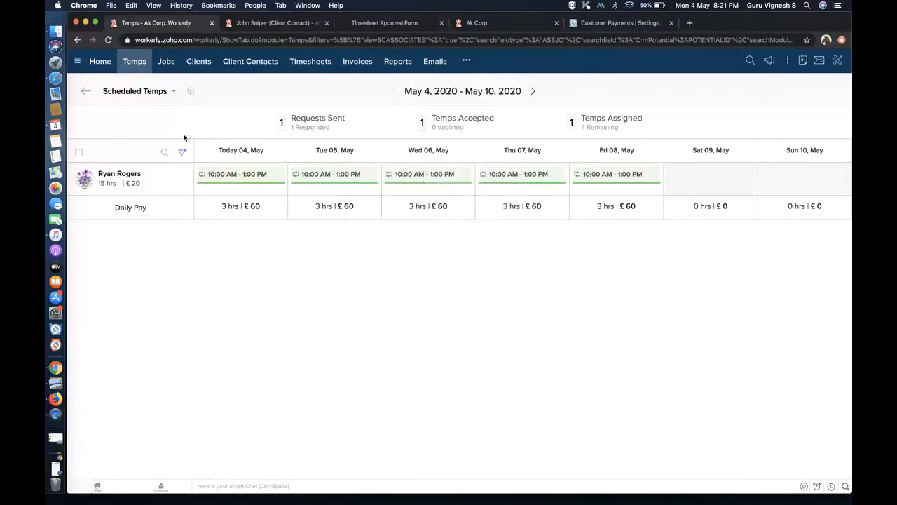
{"action": "left_click", "coordinate": [83, 93]}
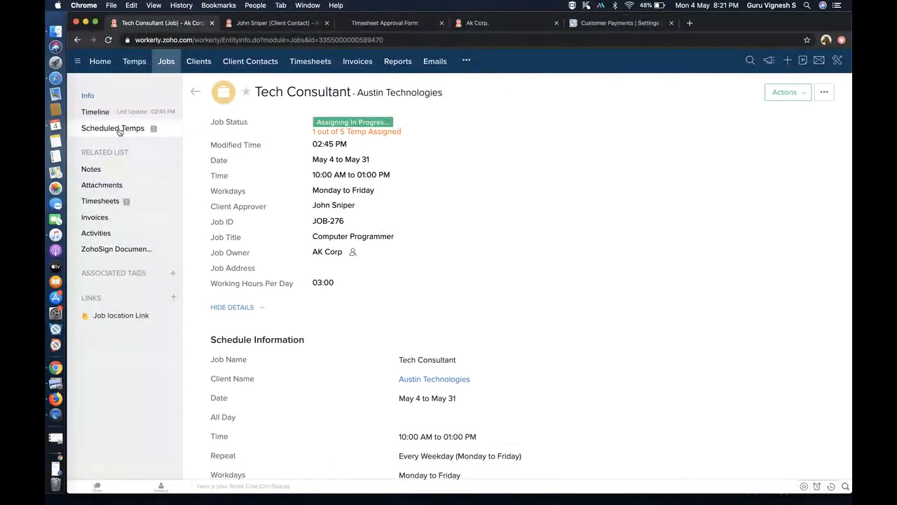
- Switch the job's Scheduled Temps roster to All Matching Temps for May 4–10, 2020
{"action": "left_click", "coordinate": [162, 128]}
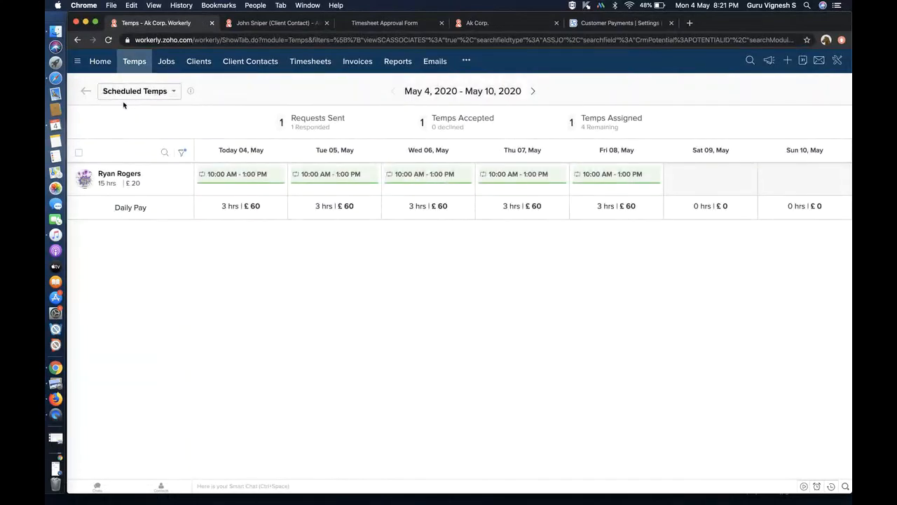
{"action": "left_click", "coordinate": [173, 93]}
{"action": "left_click", "coordinate": [163, 126]}
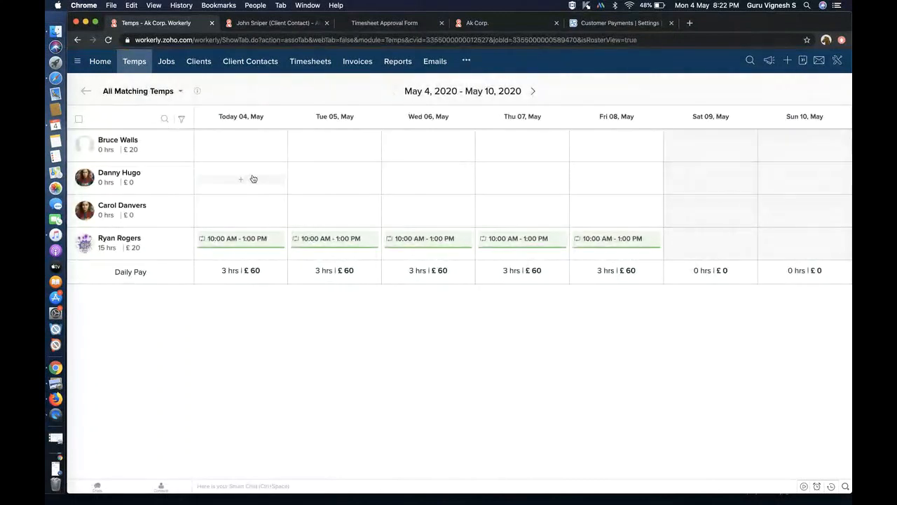
- Begin a shift for a temp today, confirming despite no portal login, then cancel it
{"action": "left_click", "coordinate": [253, 179]}
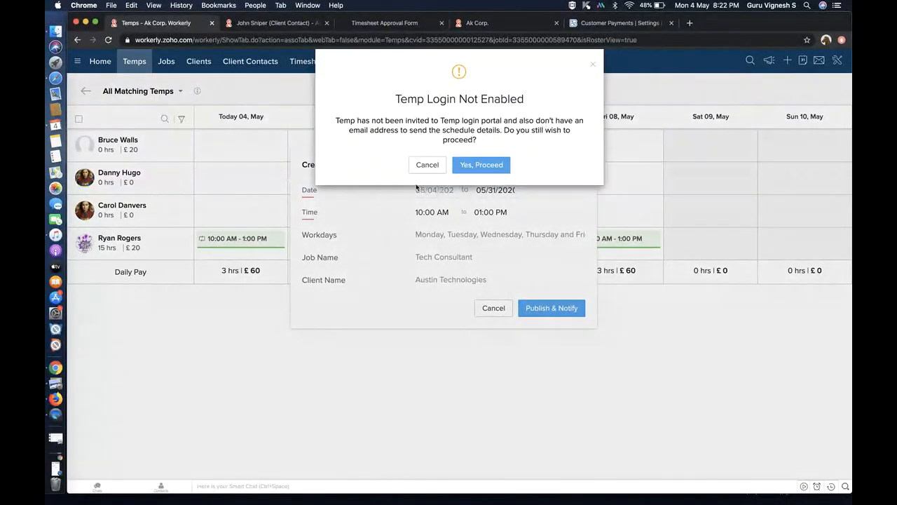
{"action": "left_click", "coordinate": [496, 169]}
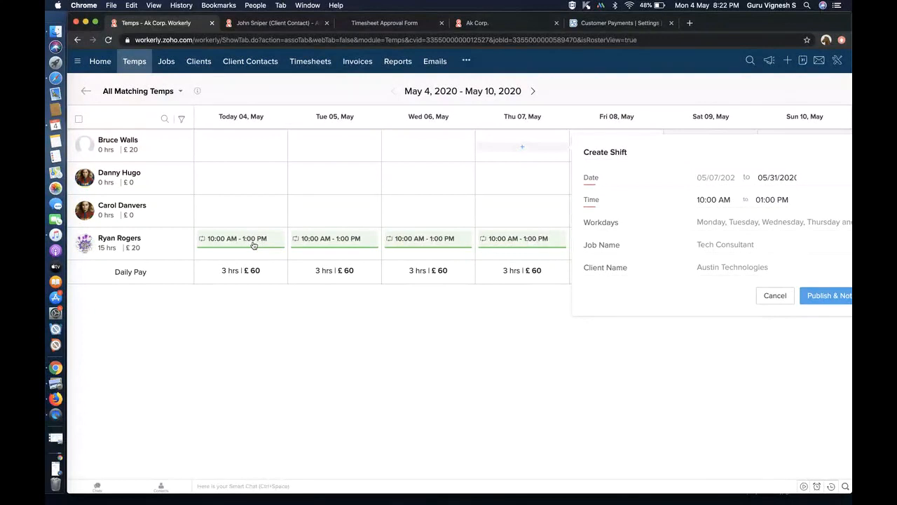
{"action": "left_click", "coordinate": [774, 295]}
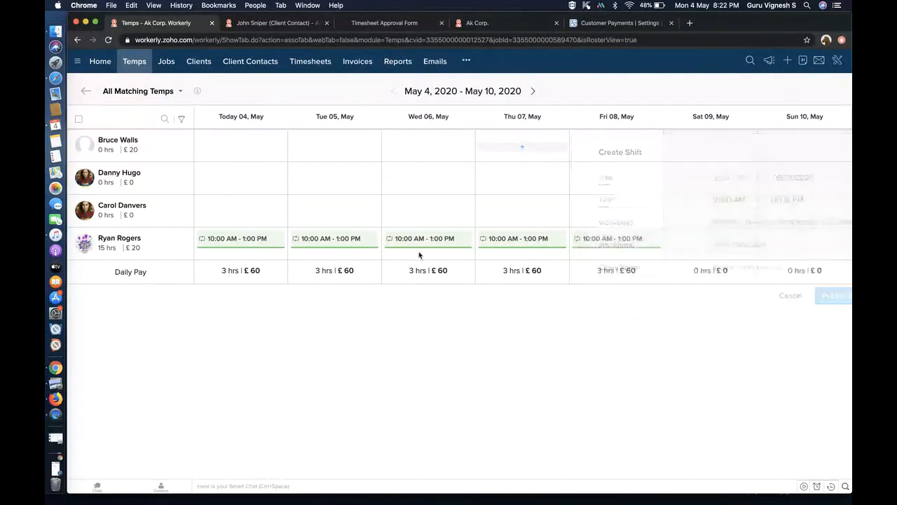
- Delete only today's 04 May shift, leaving the temp with 12 scheduled hours
{"action": "left_click", "coordinate": [245, 246]}
{"action": "left_click", "coordinate": [311, 342]}
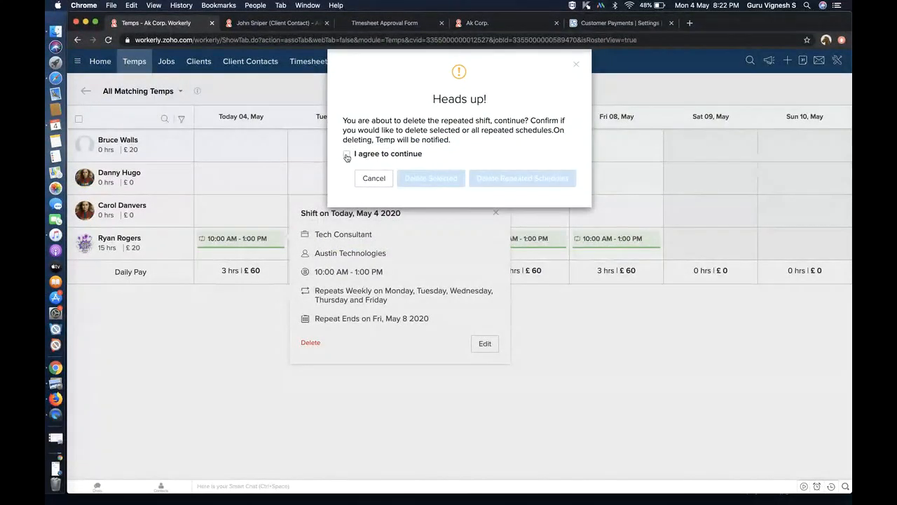
{"action": "left_click", "coordinate": [347, 155]}
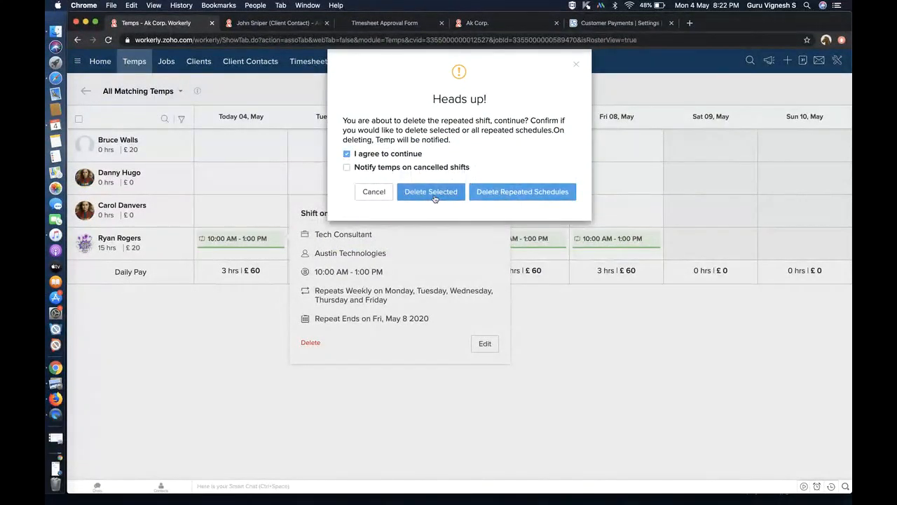
{"action": "left_click", "coordinate": [430, 192]}
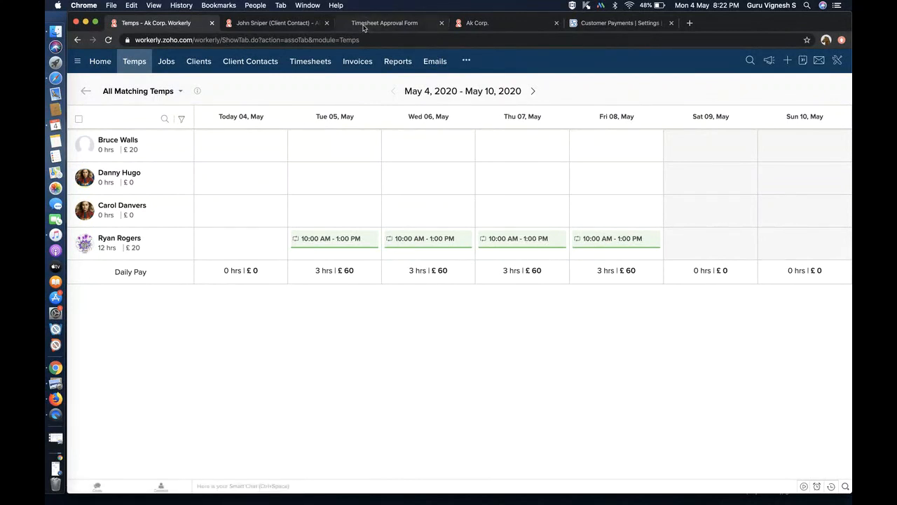
{"action": "left_click", "coordinate": [482, 23]}
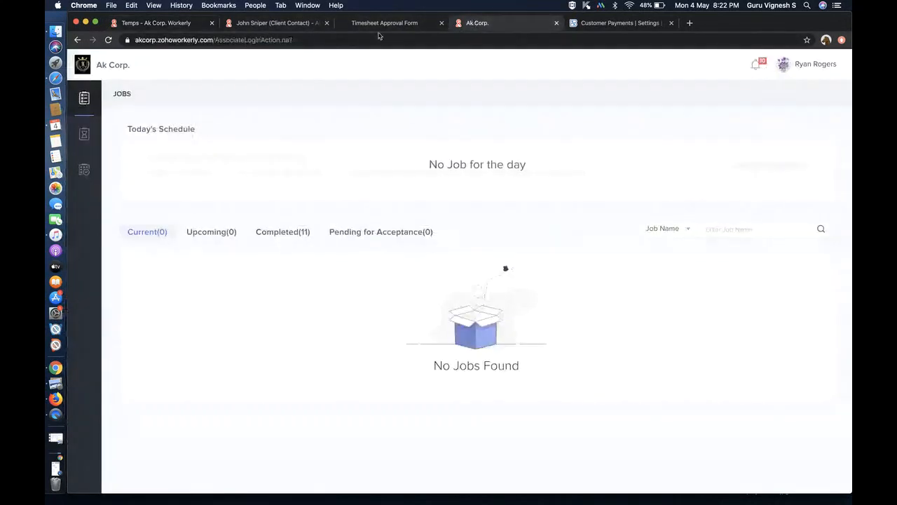
{"action": "left_click", "coordinate": [83, 171]}
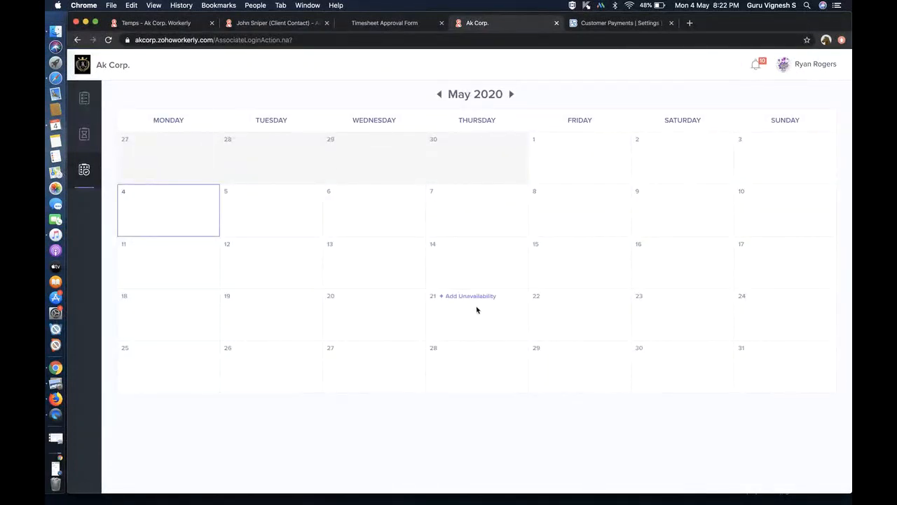
{"action": "left_click", "coordinate": [582, 296]}
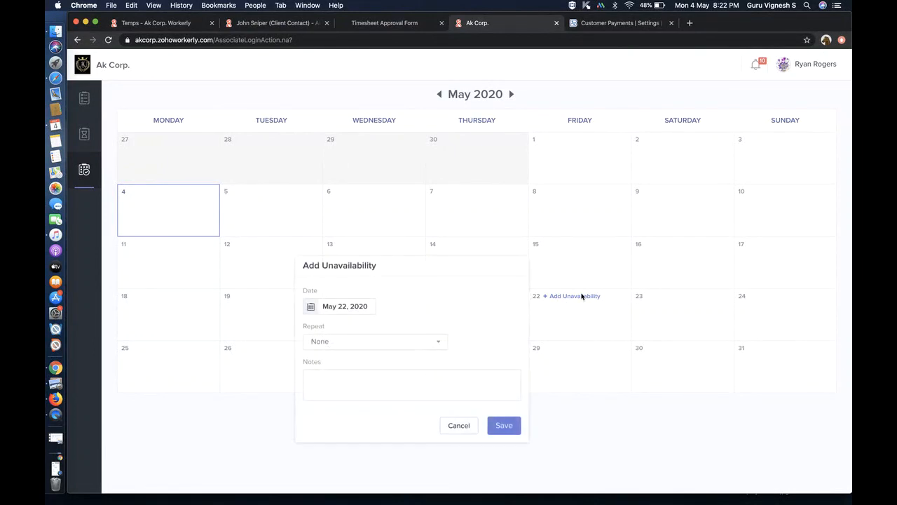
{"action": "left_click", "coordinate": [417, 348]}
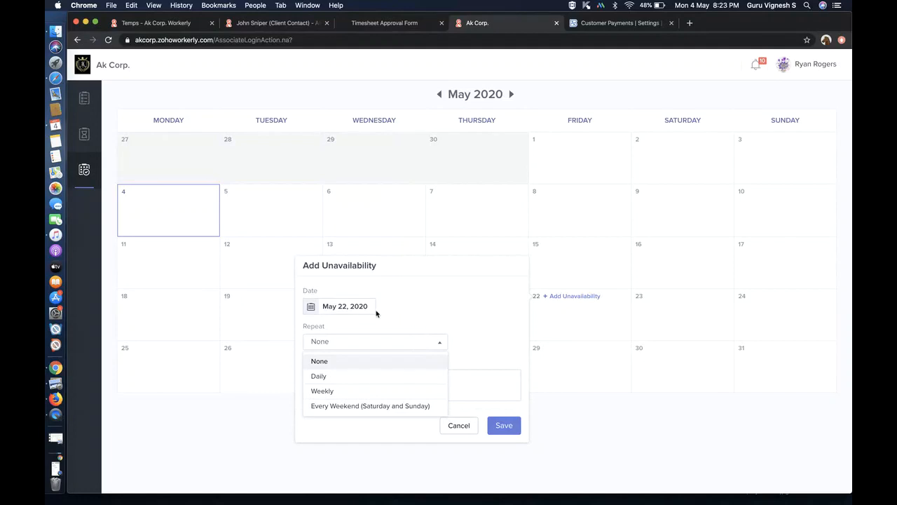
{"action": "left_click", "coordinate": [424, 313]}
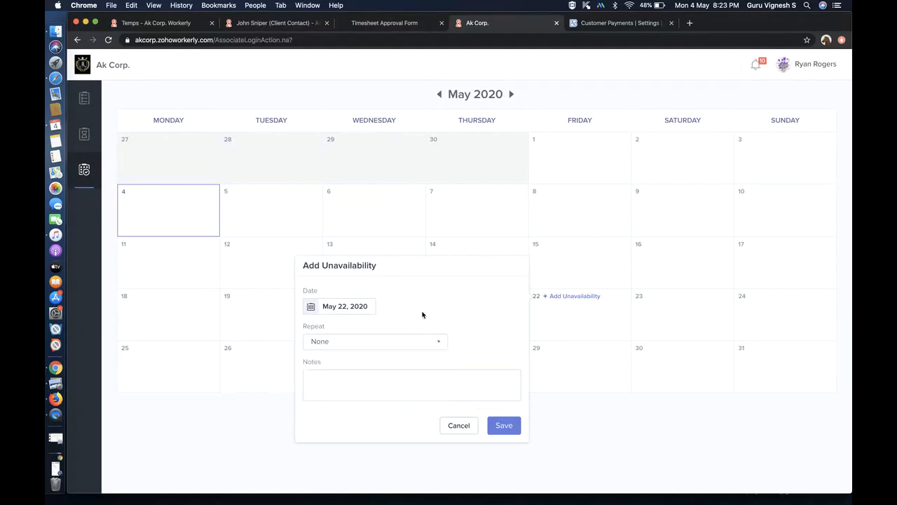
{"action": "left_click", "coordinate": [366, 308]}
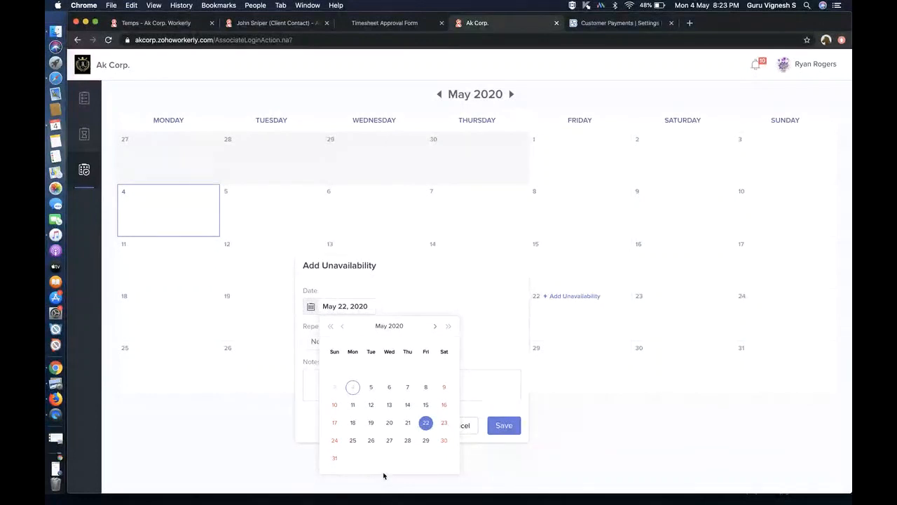
{"action": "left_click", "coordinate": [499, 325]}
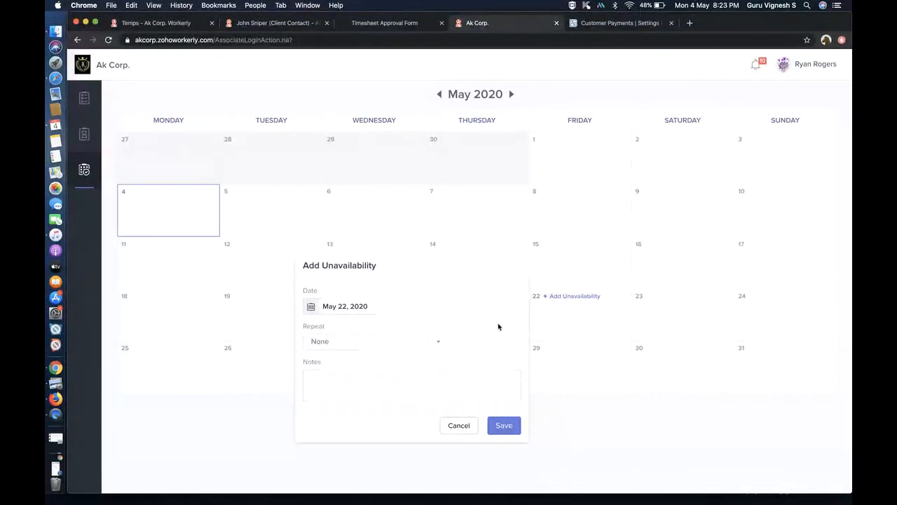
{"action": "left_click", "coordinate": [455, 426]}
{"action": "left_click", "coordinate": [176, 24]}
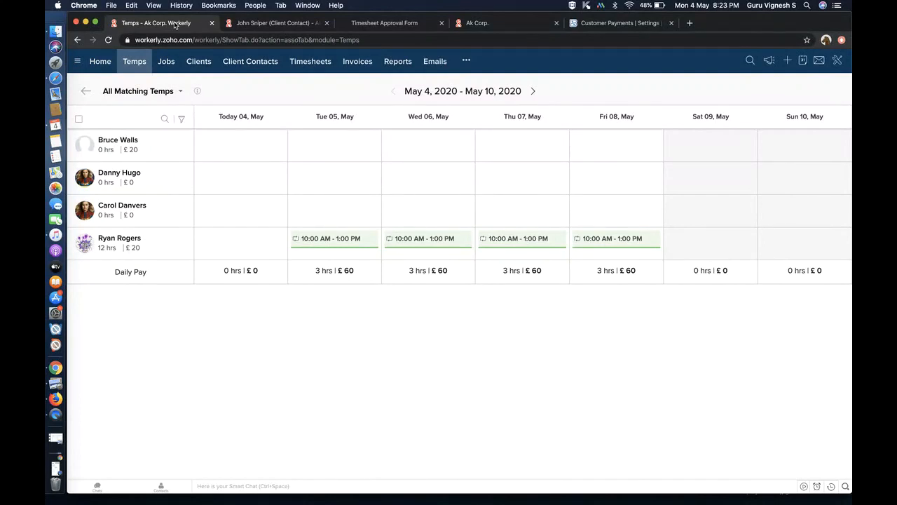
- Browse the Temps and Timesheets lists, then return to the AK Corp Home dashboard
{"action": "left_click", "coordinate": [143, 64]}
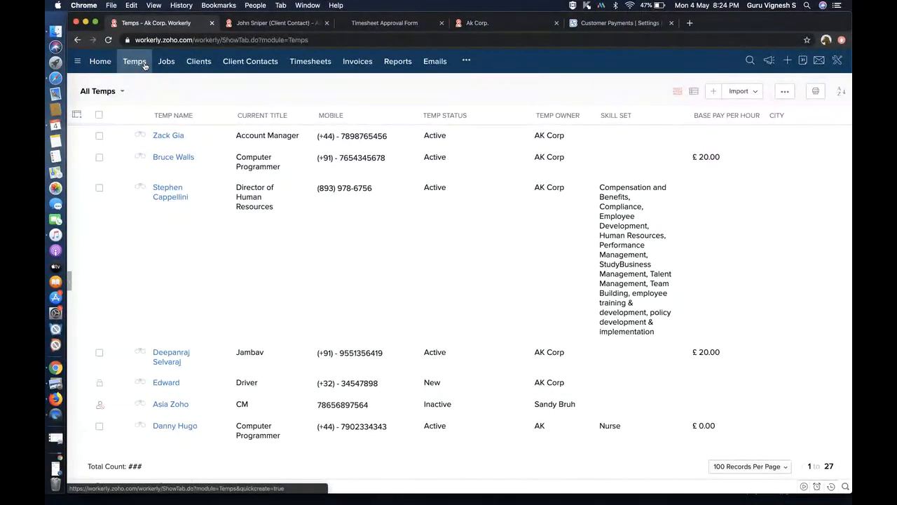
{"action": "left_click", "coordinate": [297, 62]}
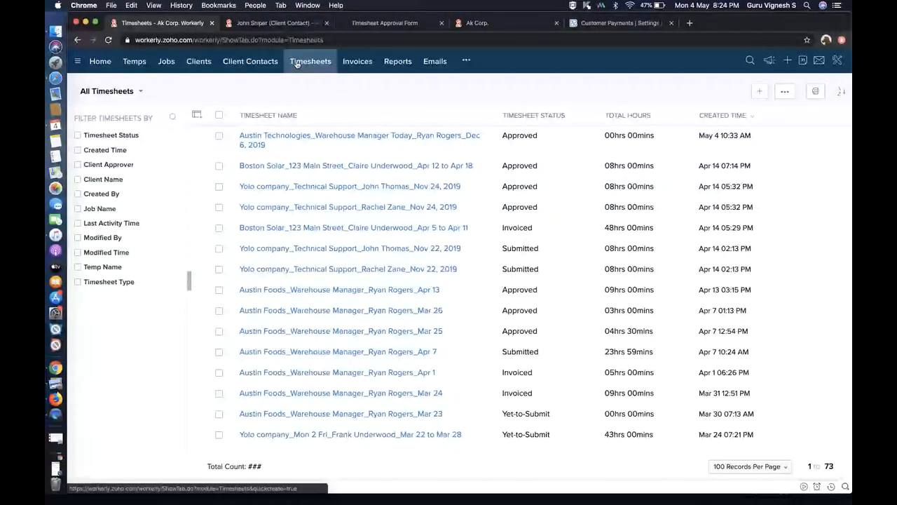
{"action": "left_click", "coordinate": [140, 62]}
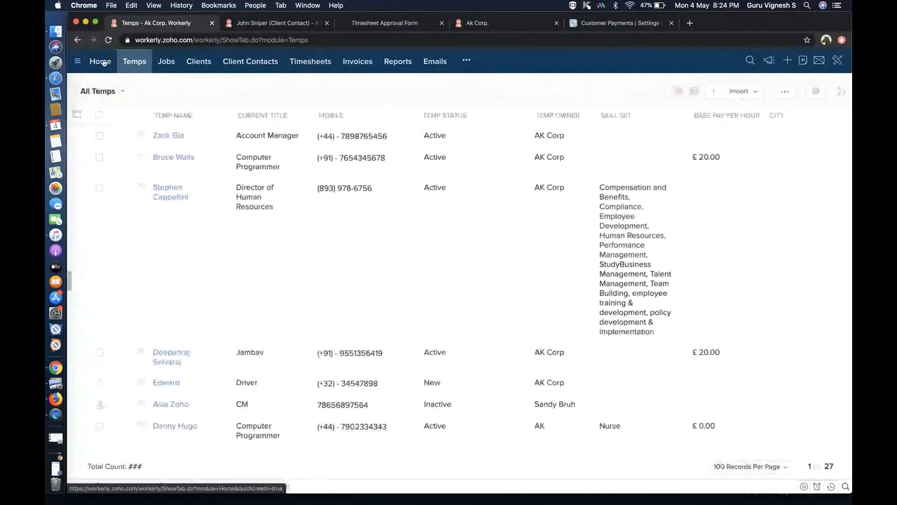
{"action": "left_click", "coordinate": [102, 61]}
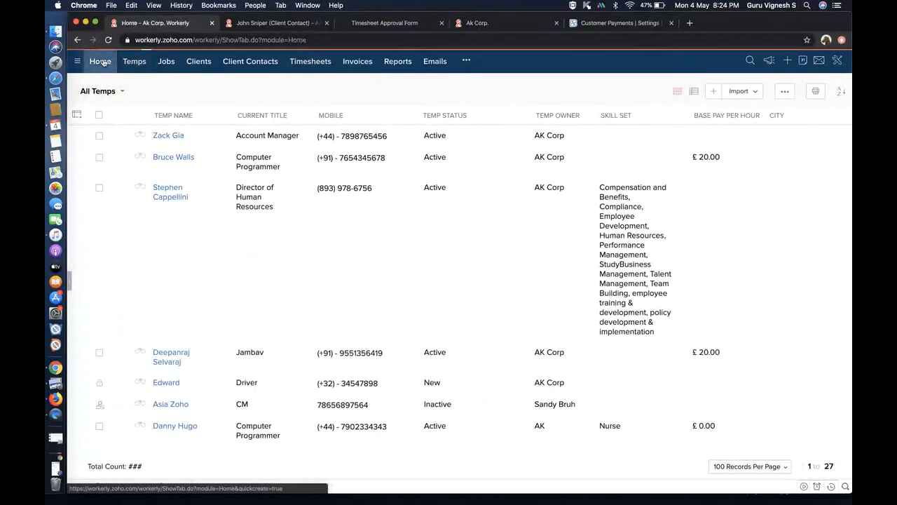
- Browse Job Reports and Revenue Reports, run the Agency Revenue report, then return to the home dashboard
{"action": "left_click", "coordinate": [398, 62]}
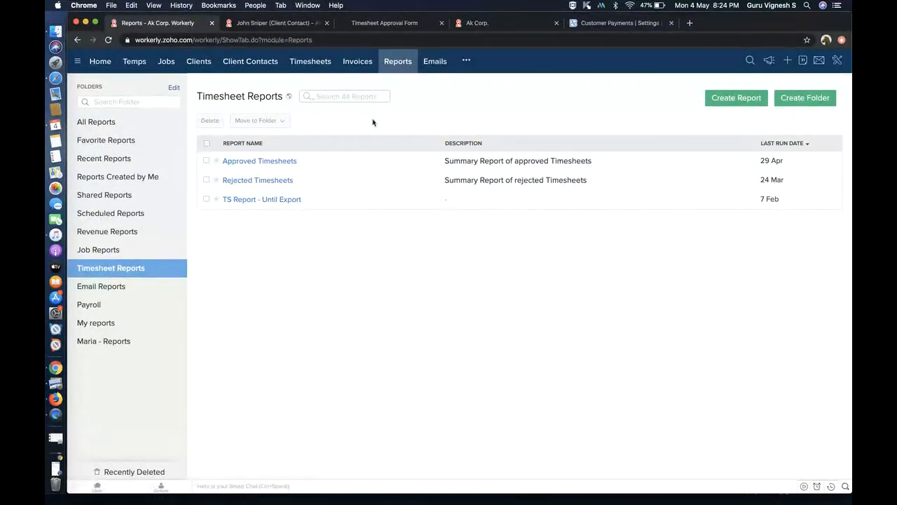
{"action": "left_click", "coordinate": [115, 250]}
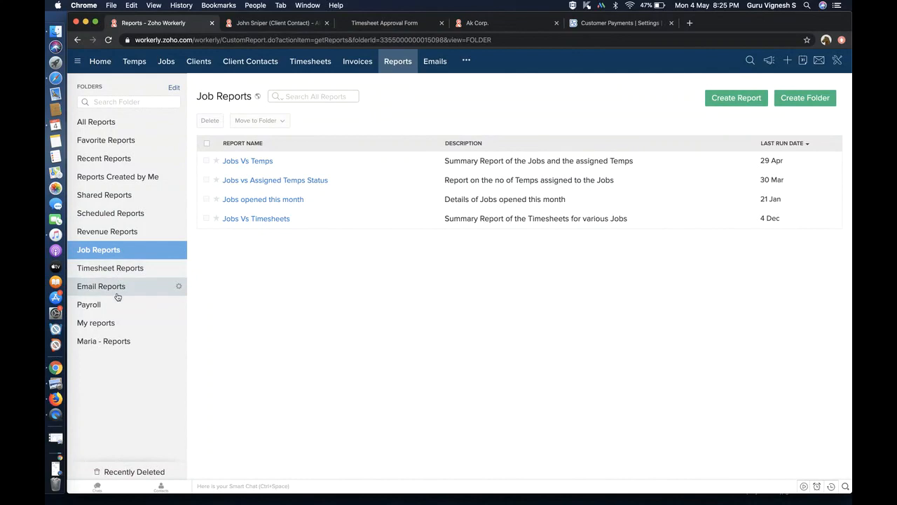
{"action": "left_click", "coordinate": [118, 234]}
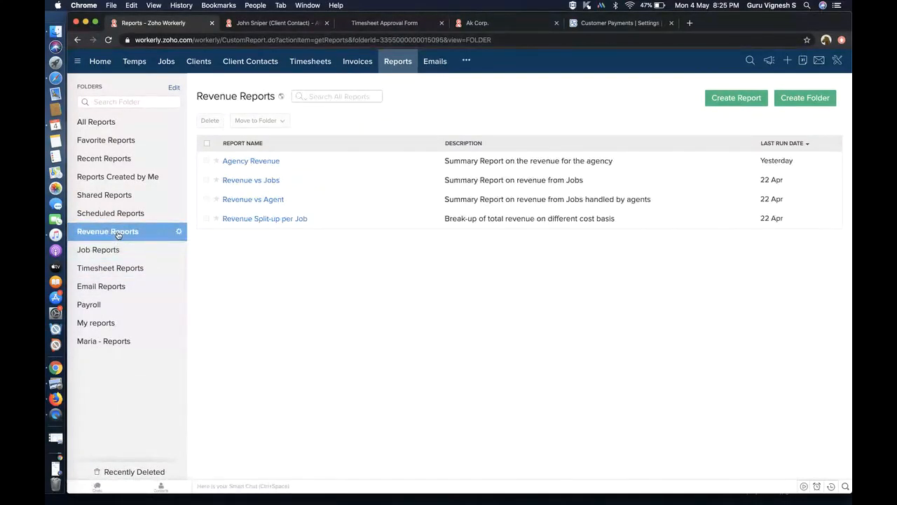
{"action": "left_click", "coordinate": [255, 168]}
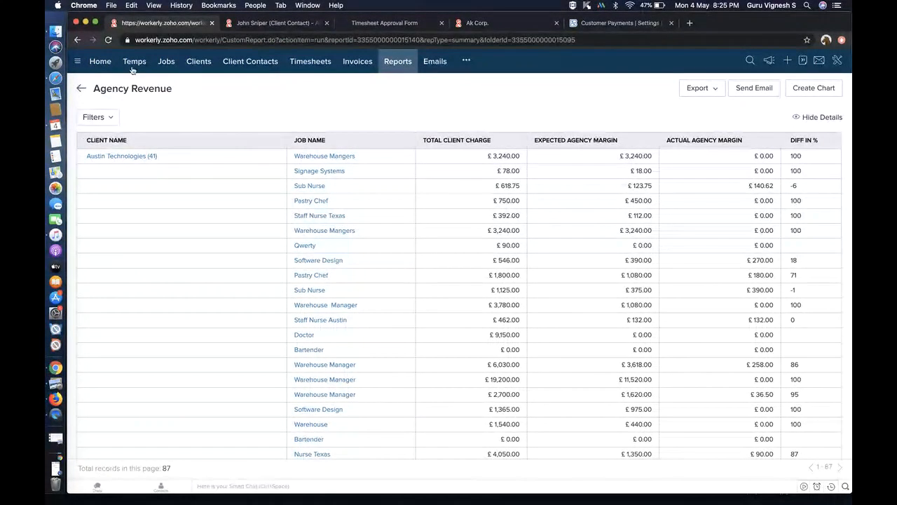
{"action": "left_click", "coordinate": [101, 62]}
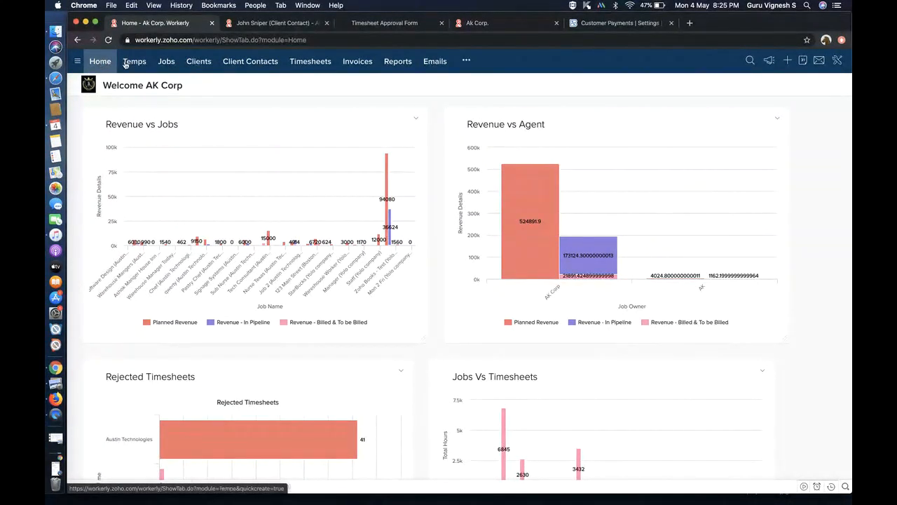
- Switch to the presentation desktop and stop the ShowTime screen share
{"action": "key", "text": "ctrl+Left"}
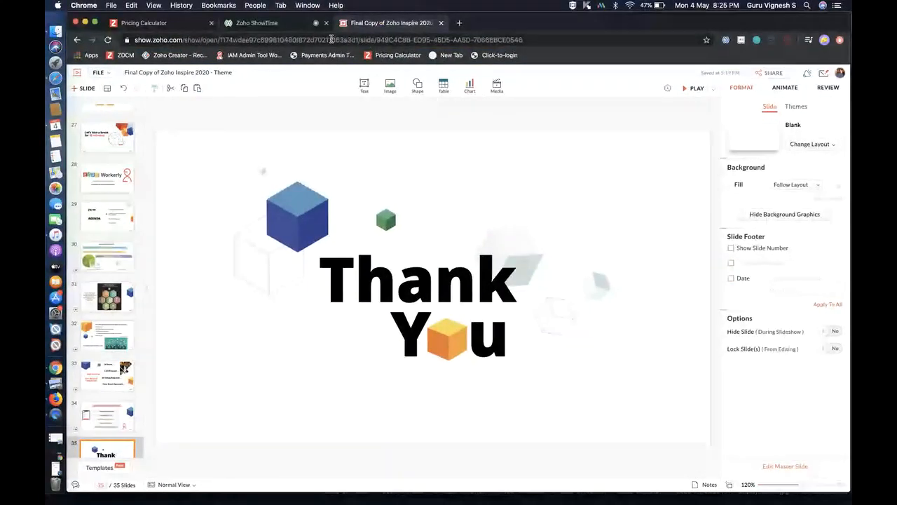
{"action": "left_click", "coordinate": [284, 23]}
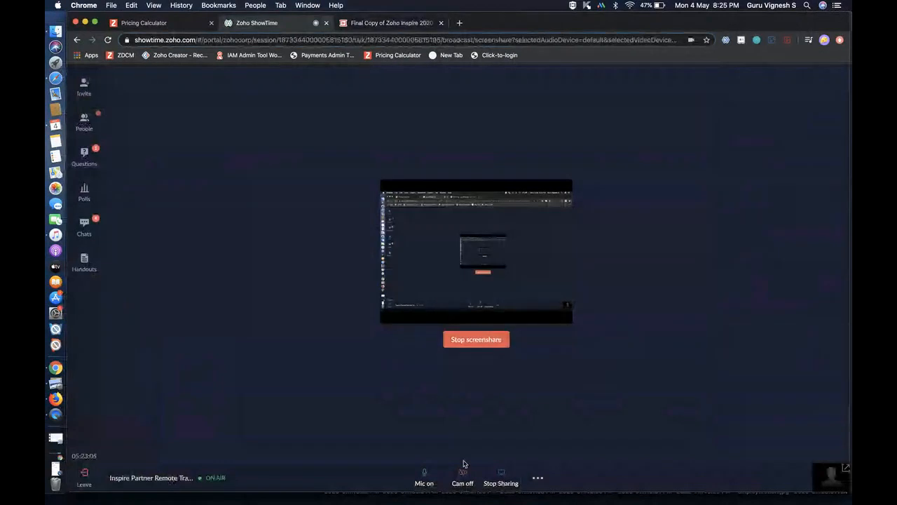
{"action": "left_click", "coordinate": [482, 342]}
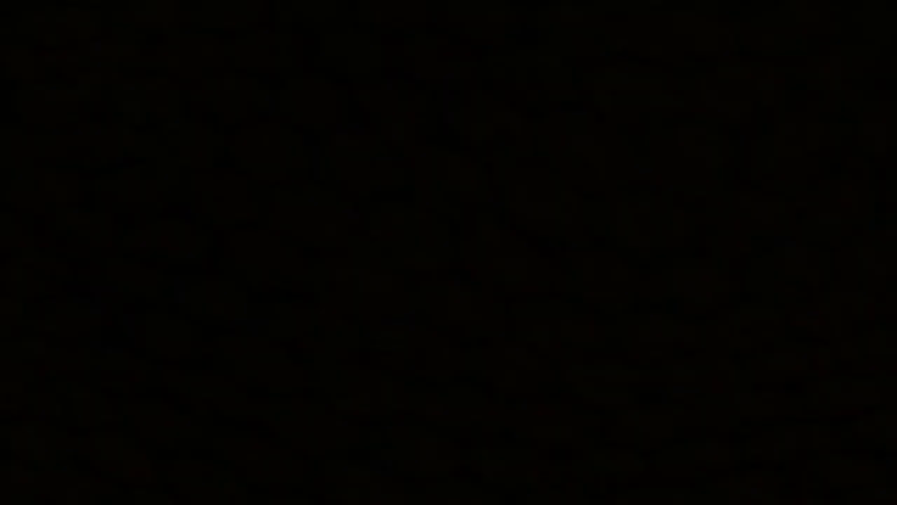